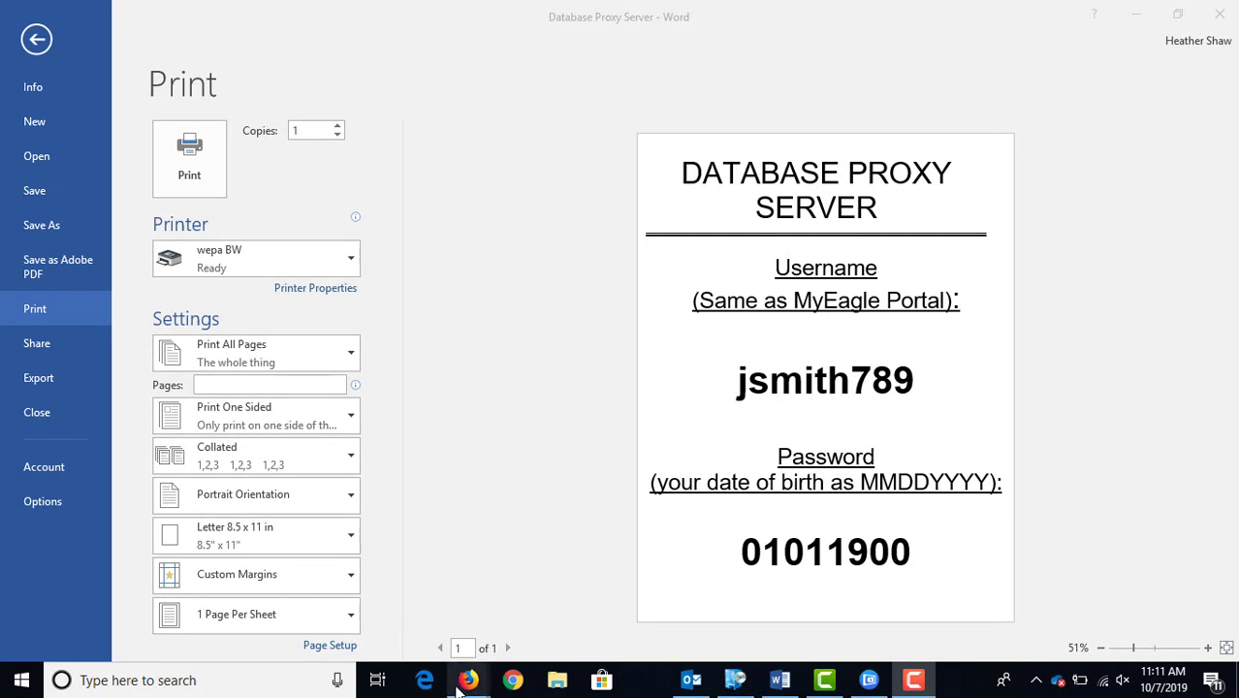
Switch to Firefox and open the Library page from the Northeast Texas Community College home page
mouse_move(458, 684)
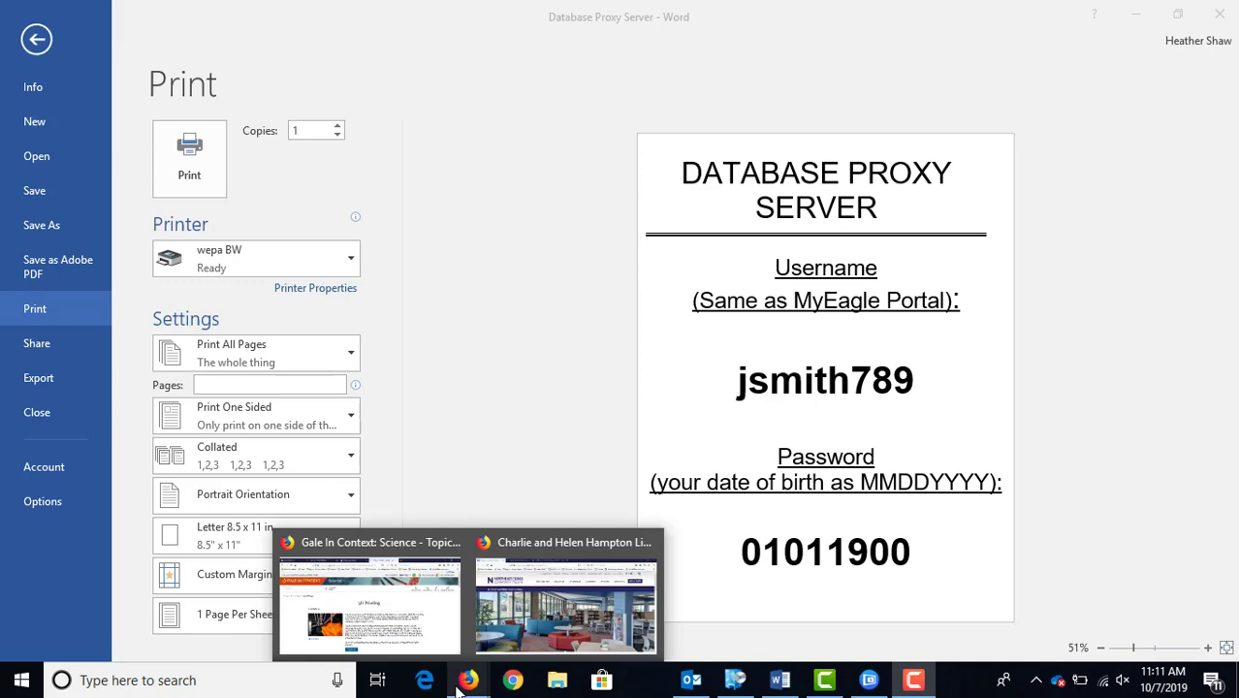
left_click(500, 632)
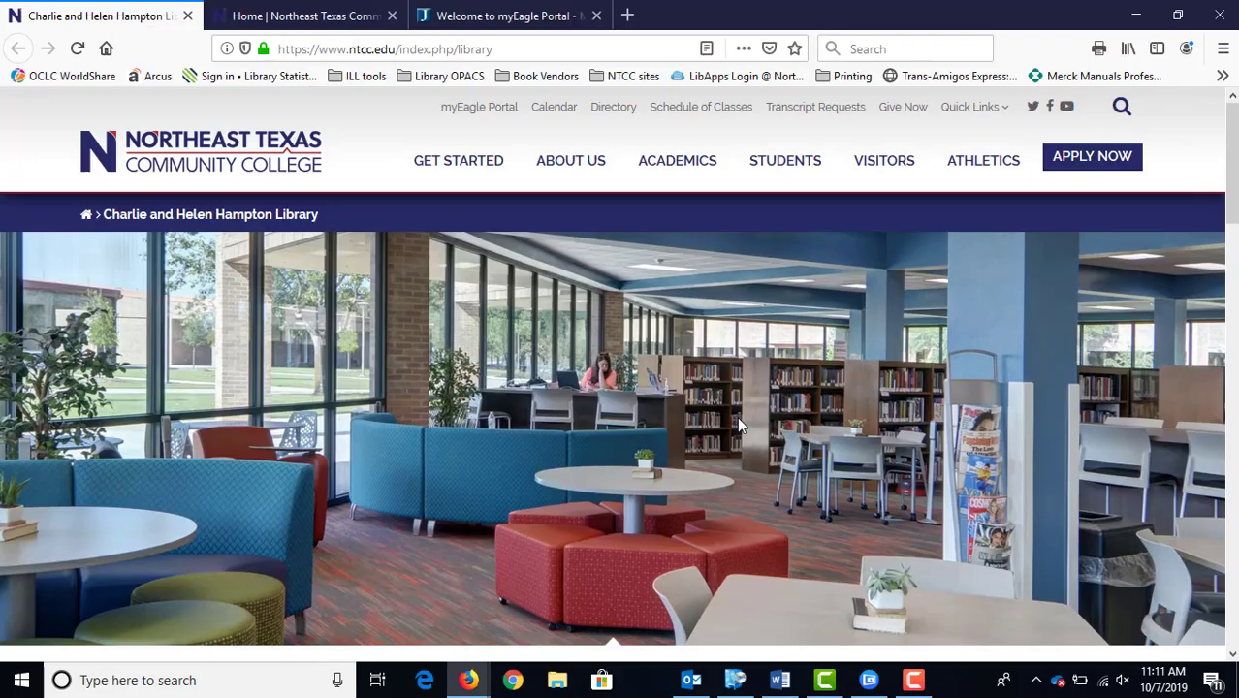
left_click_drag(1230, 155, 949, 56)
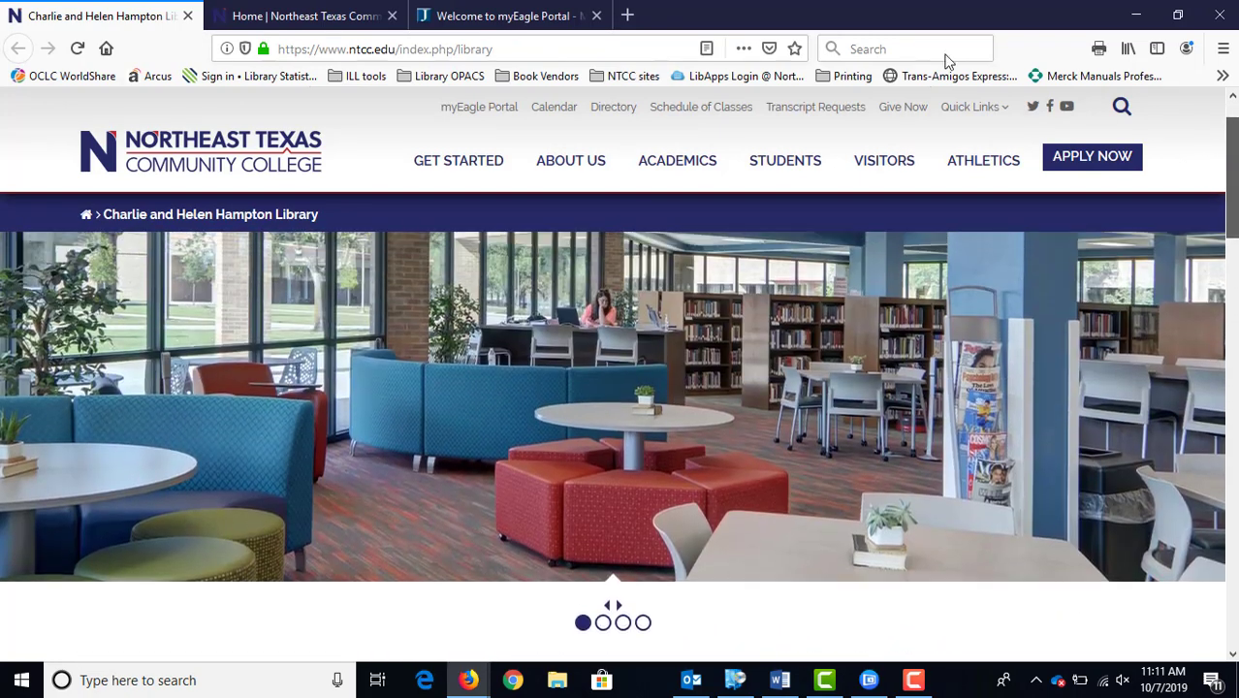
left_click(312, 14)
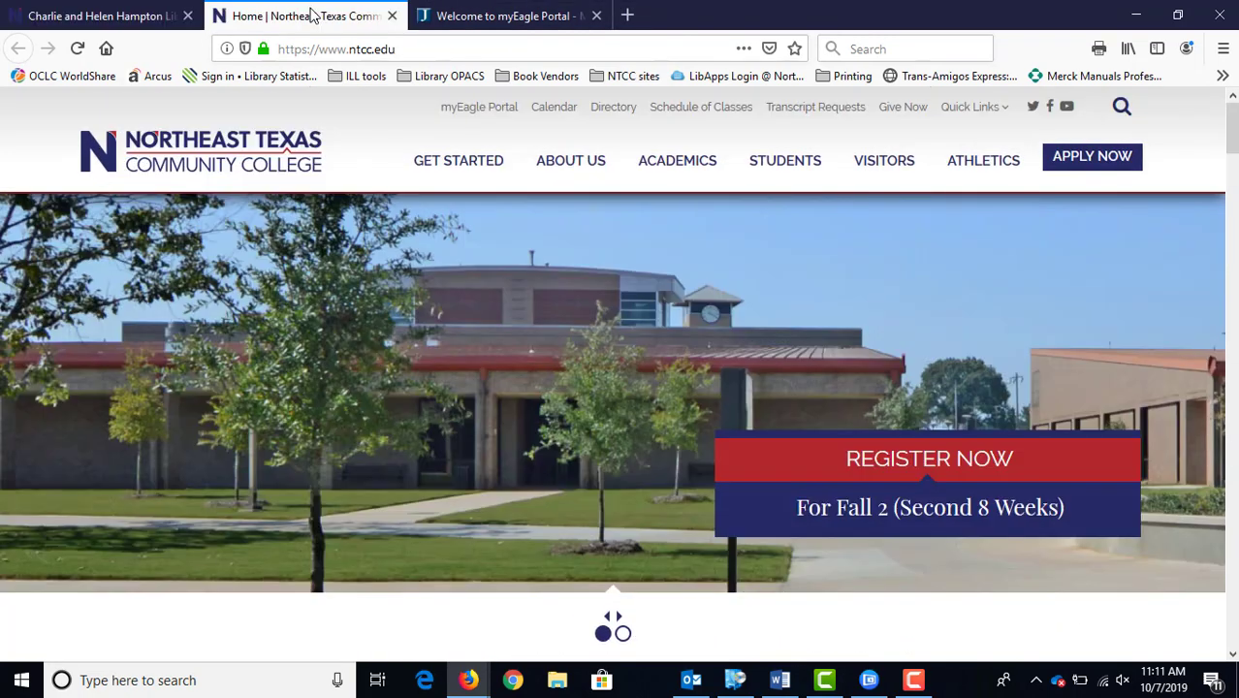
mouse_move(792, 172)
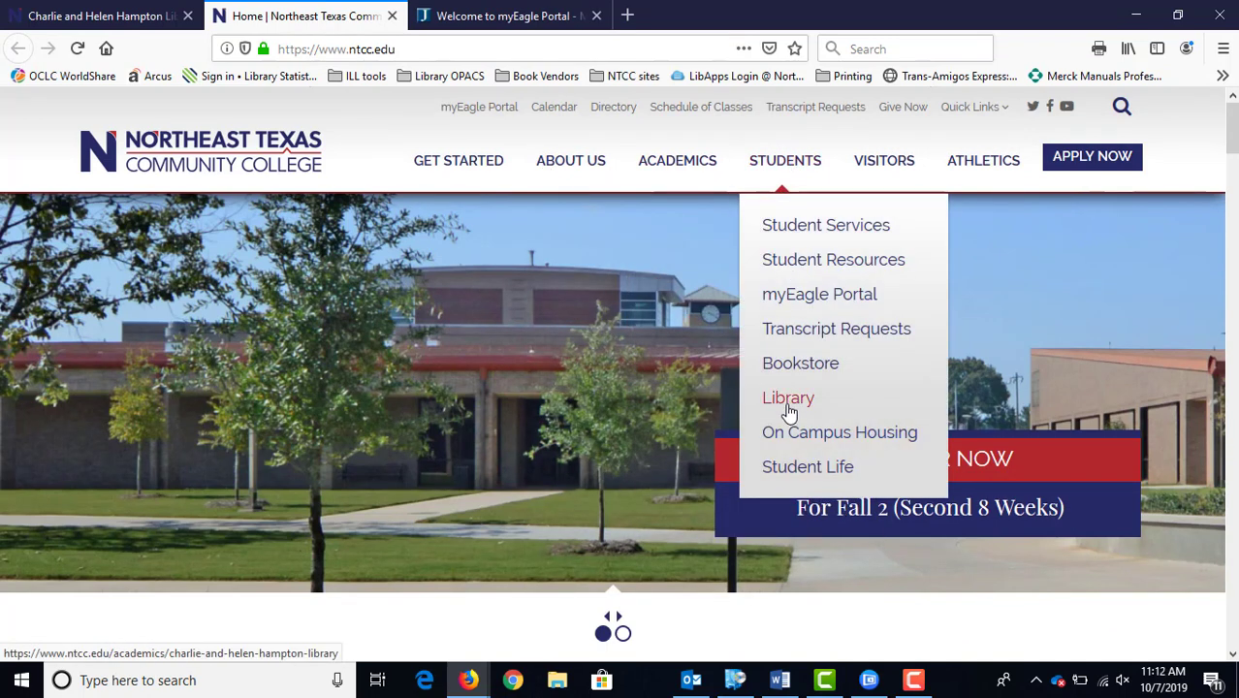
left_click(788, 408)
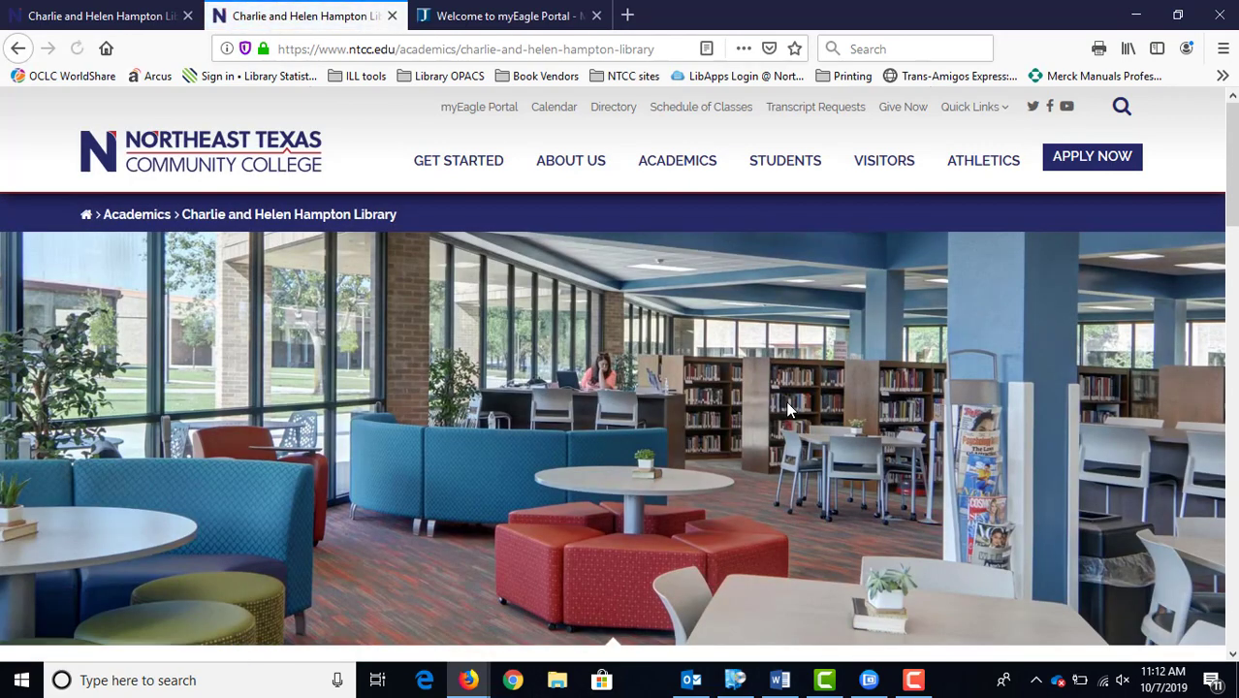
Open the College Library page from the myEagle Portal and go to its Databases page
left_click(476, 16)
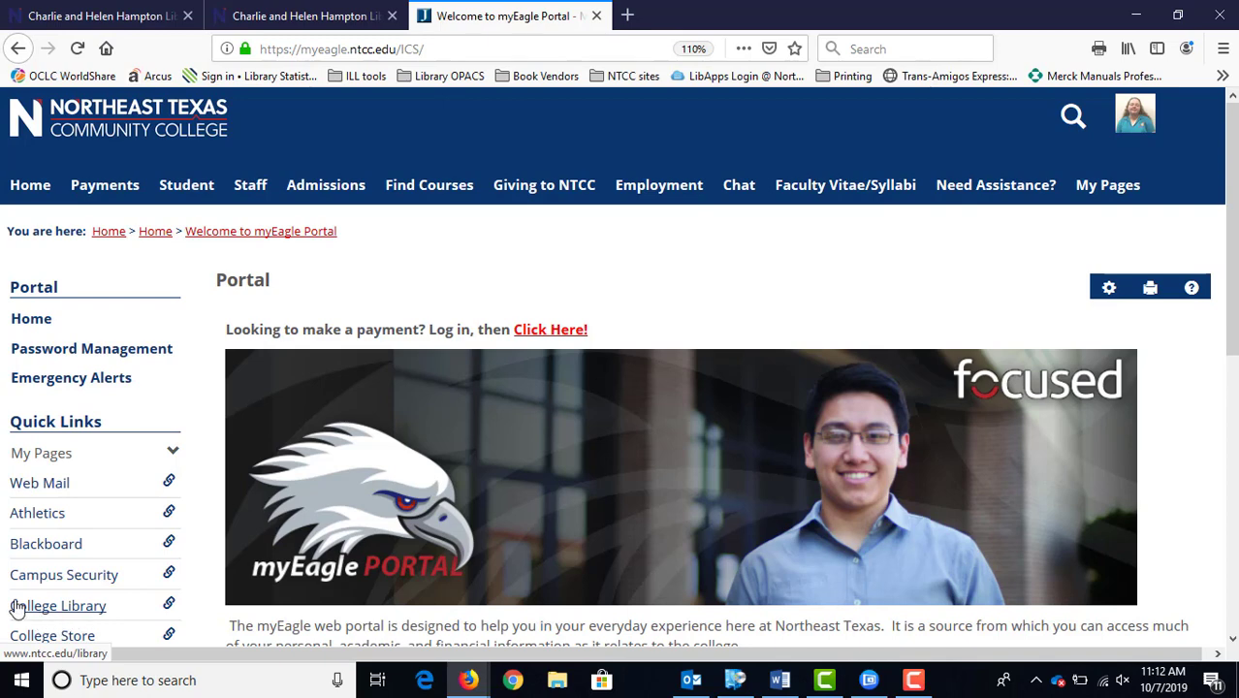
left_click(40, 615)
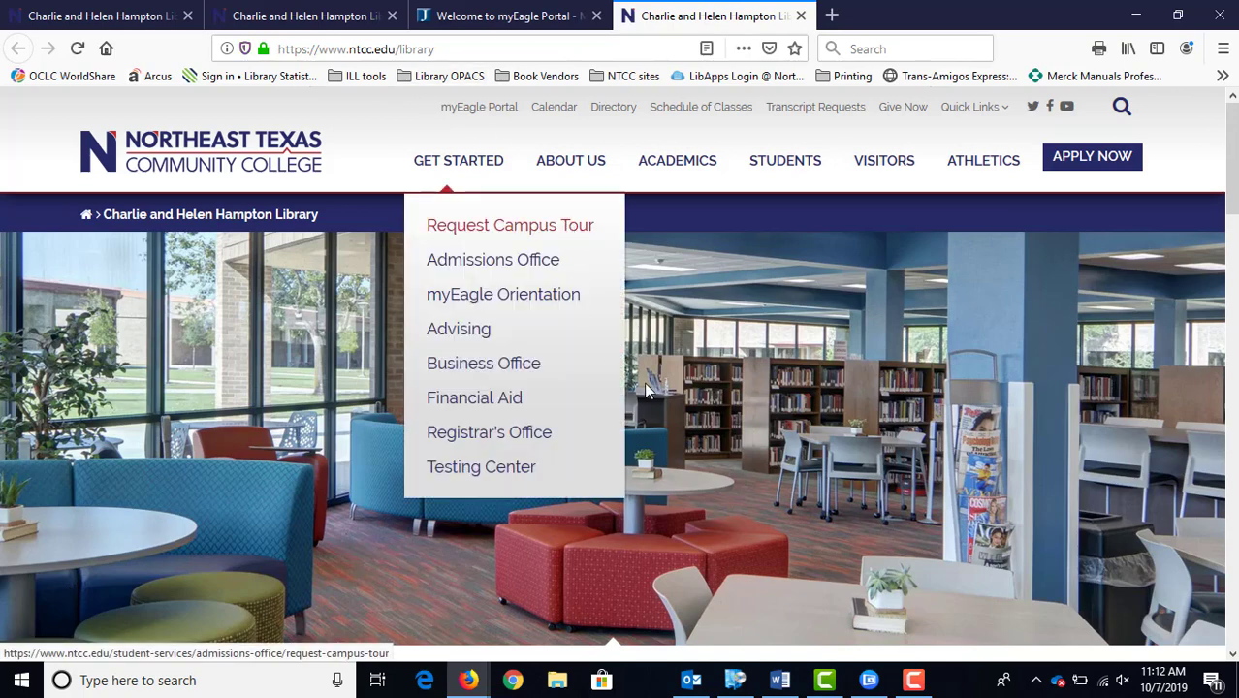
scroll(807, 356, "down", 5)
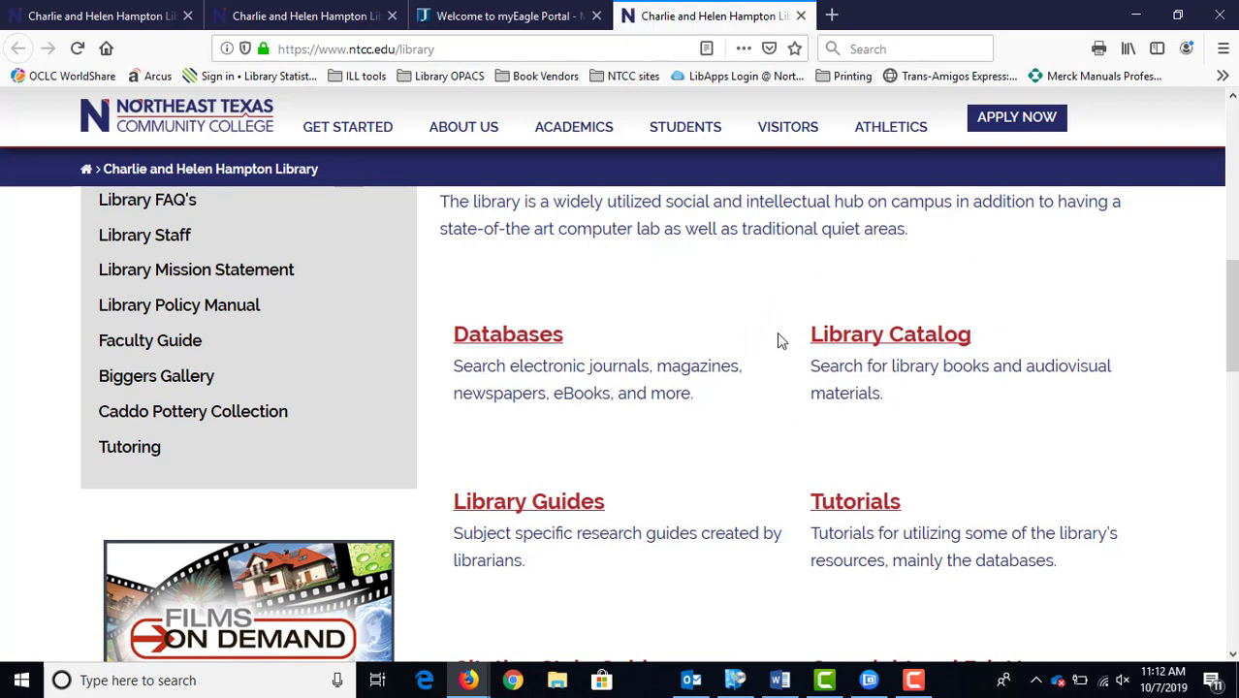
scroll(759, 347, "down", 3)
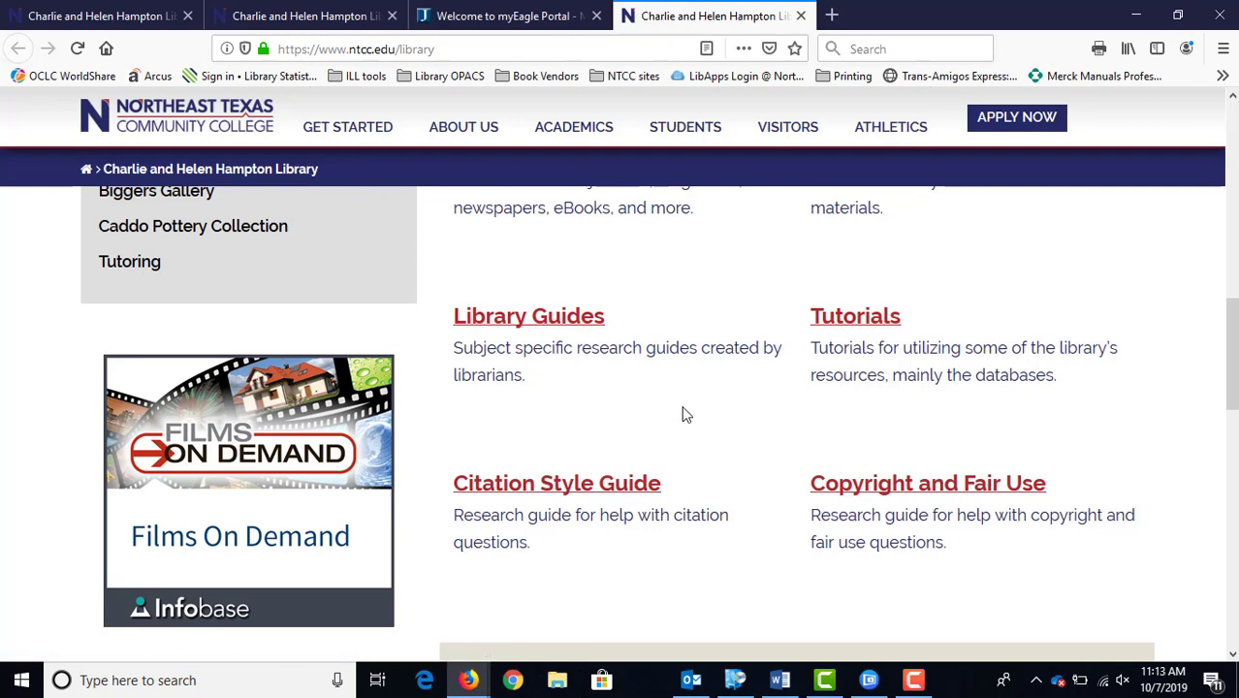
scroll(701, 417, "up", 1)
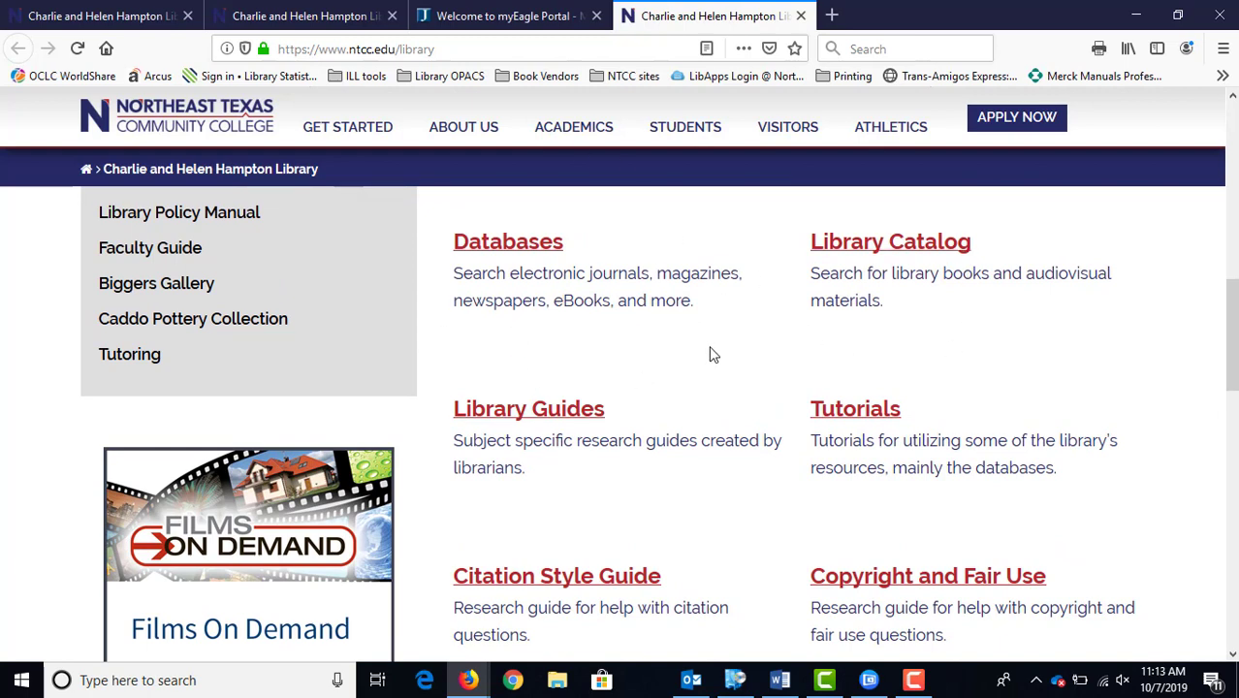
scroll(713, 354, "down", 1)
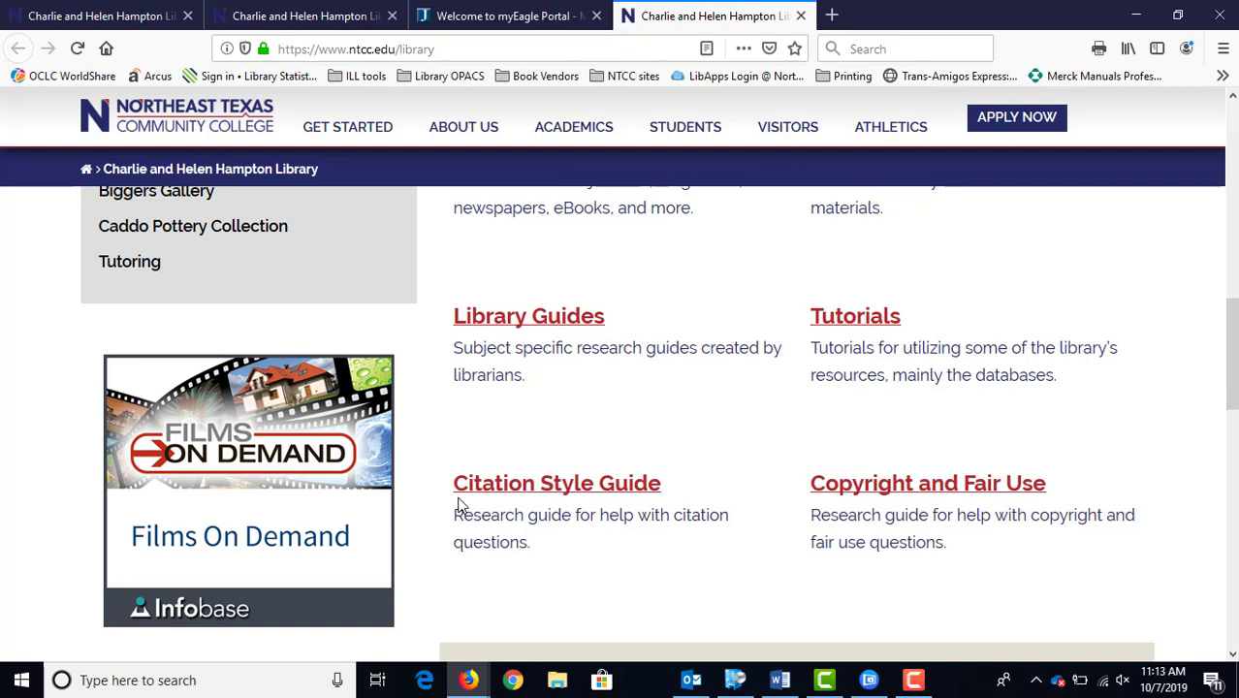
scroll(476, 343, "up", 2)
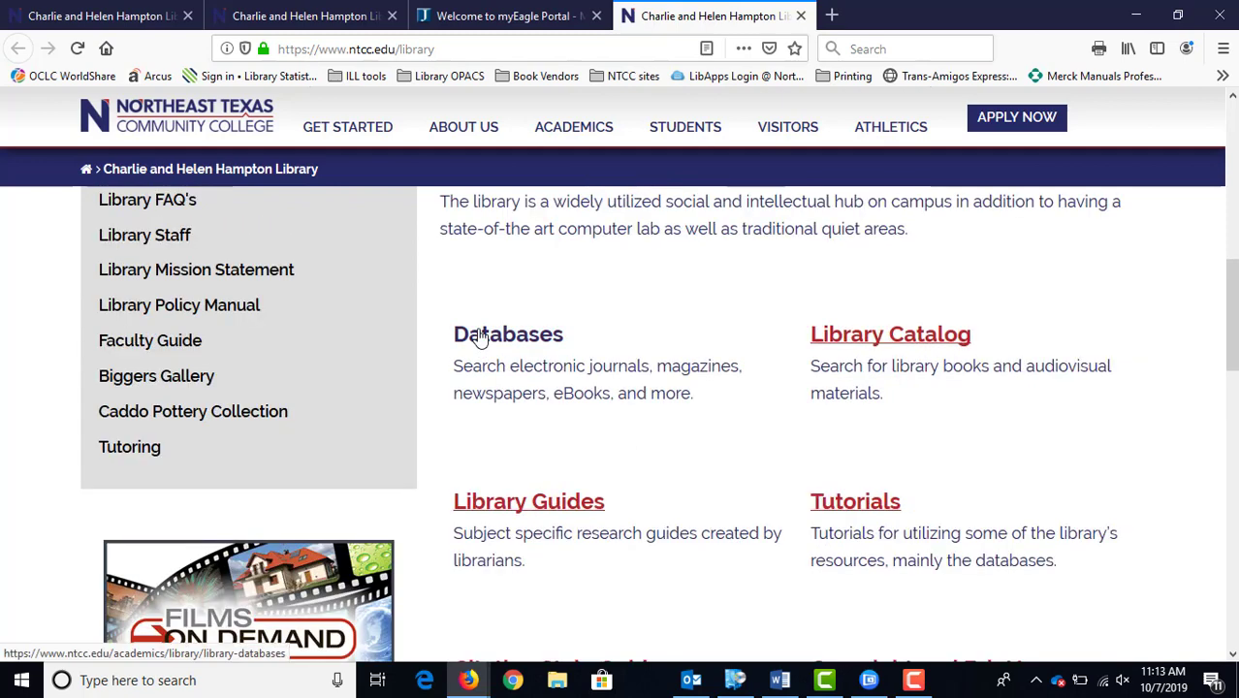
left_click(478, 337)
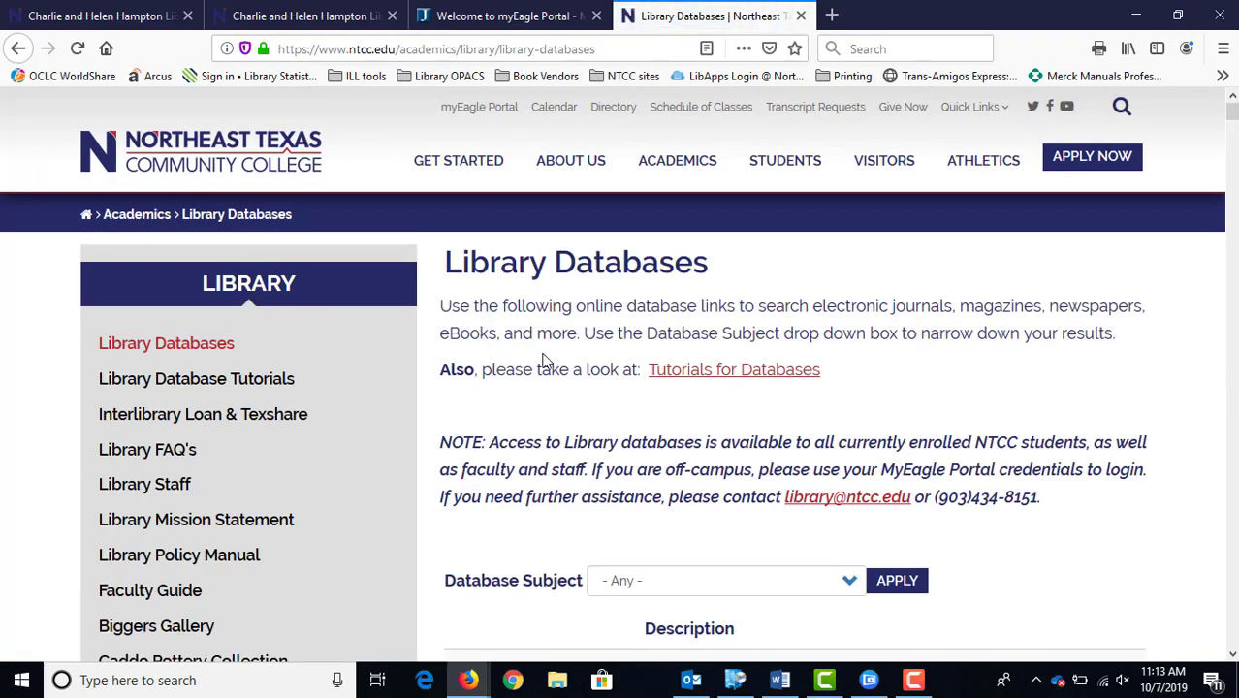
Filter the library databases by the subject Humanities, Communications, & Fine Arts
scroll(764, 412, "down", 3)
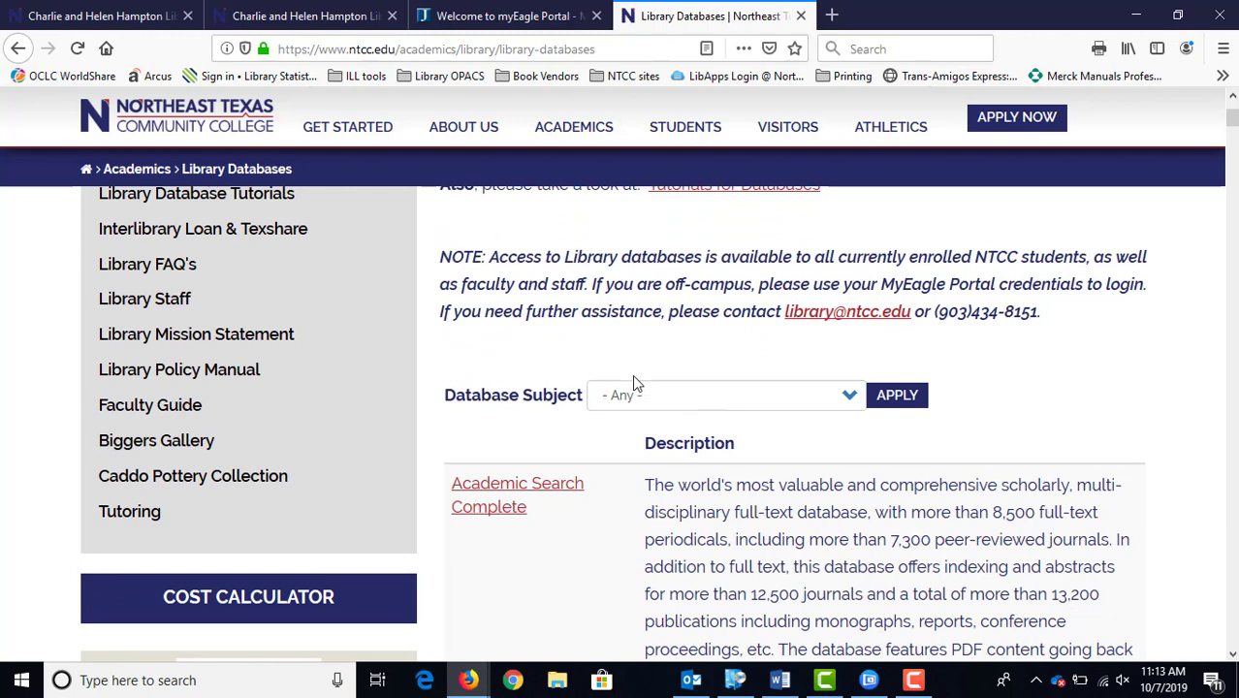
left_click(693, 408)
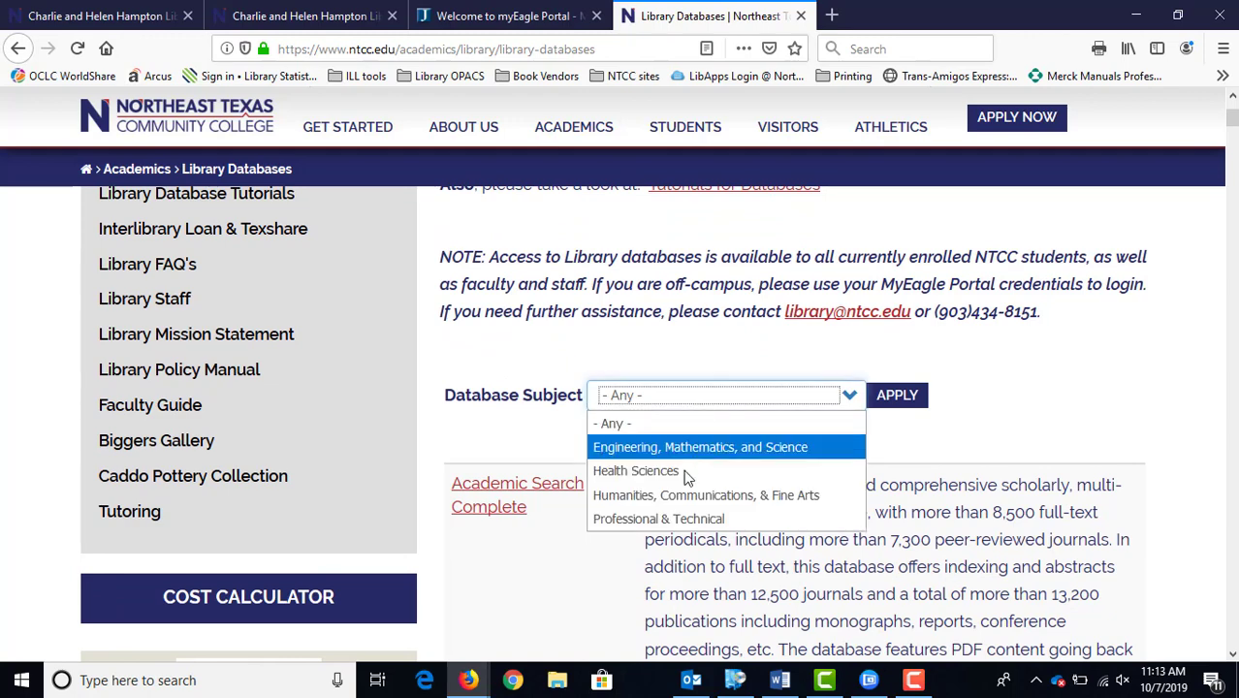
left_click(764, 498)
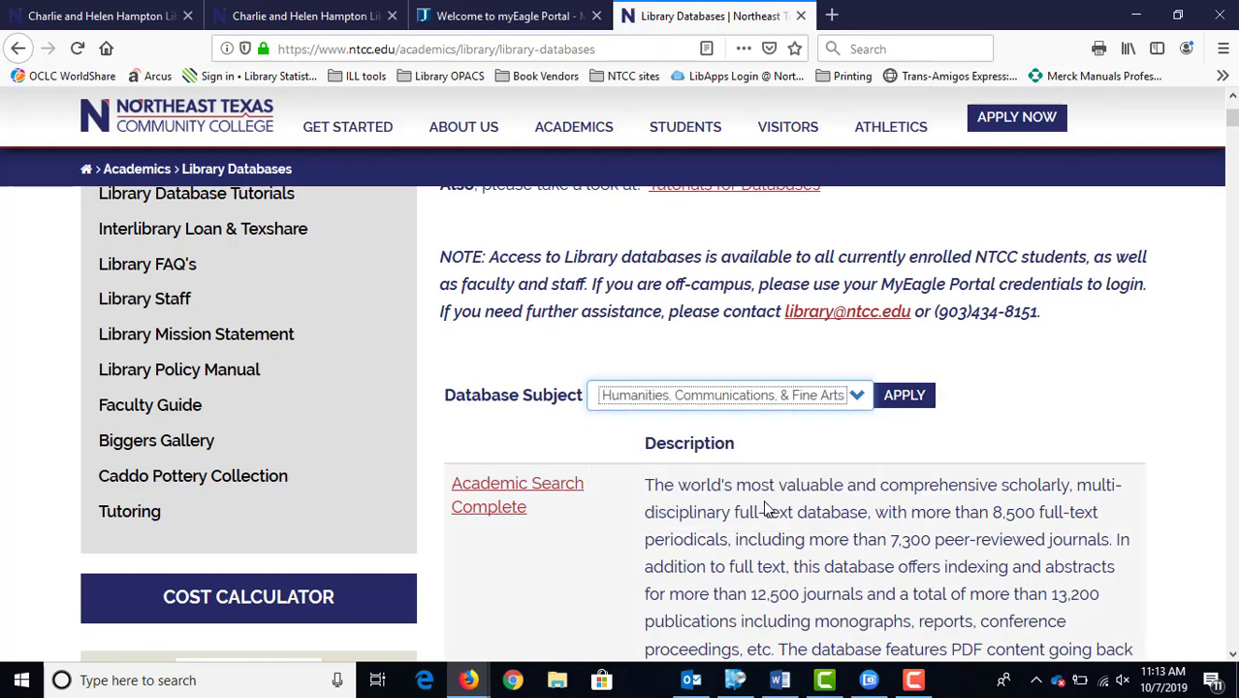
left_click(904, 398)
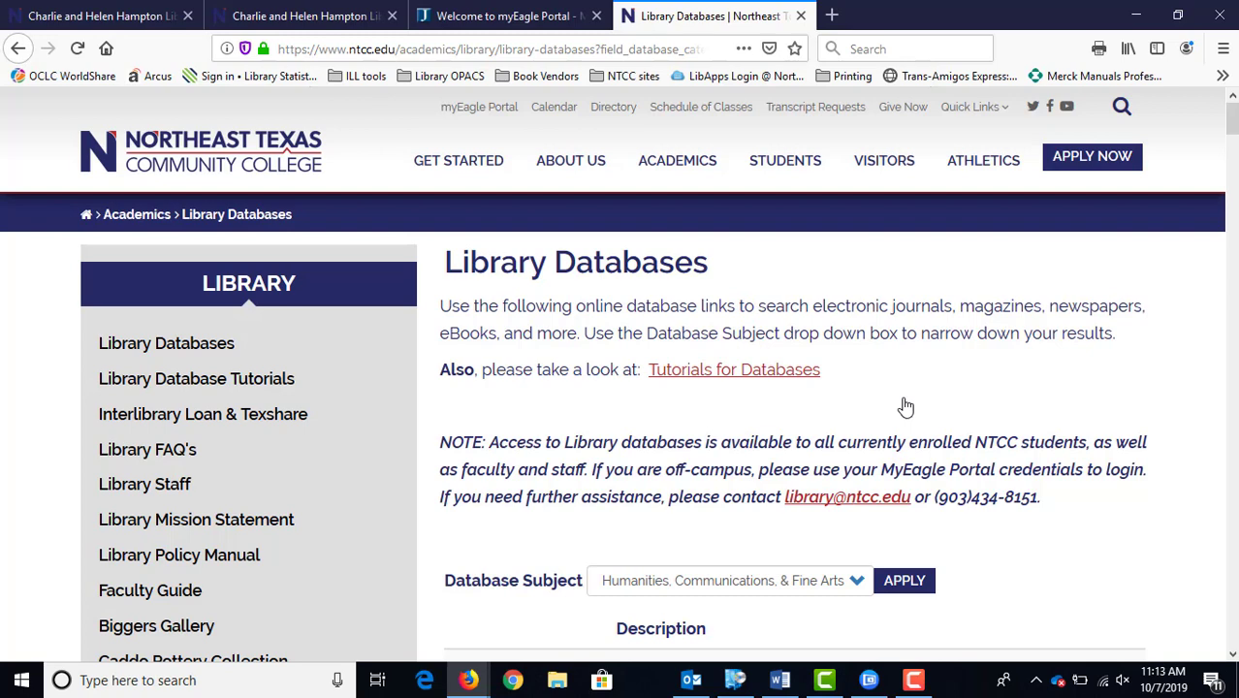
scroll(902, 406, "down", 2)
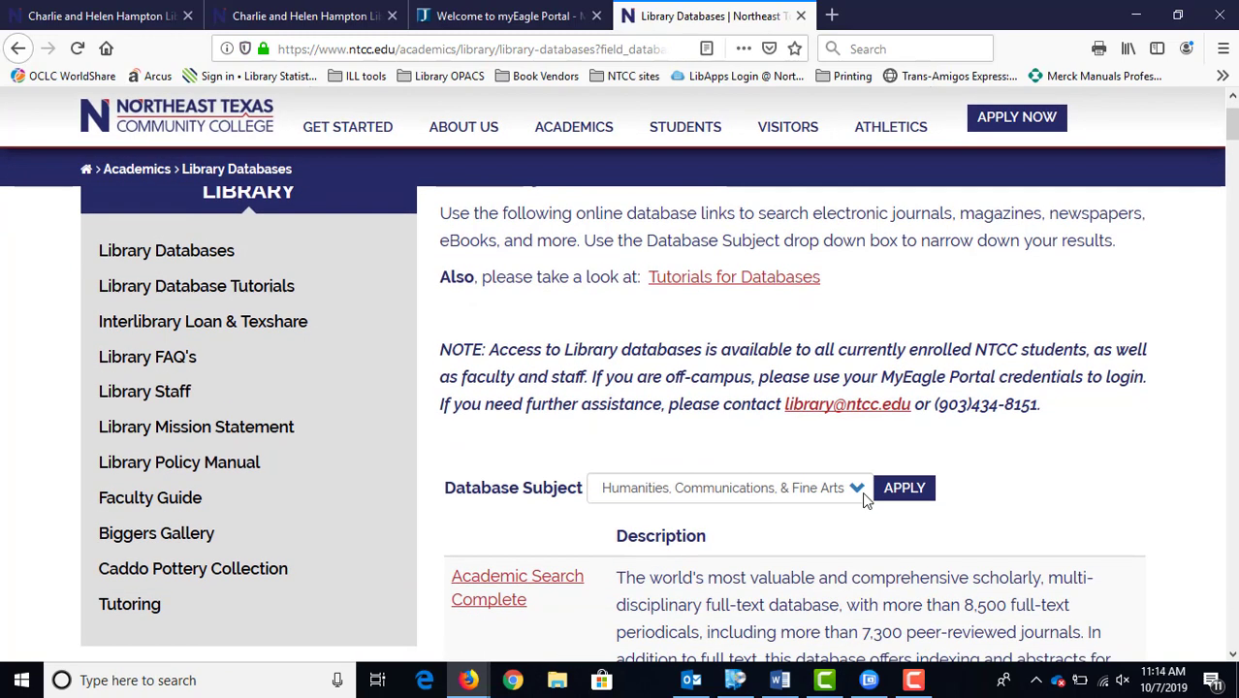
left_click(862, 492)
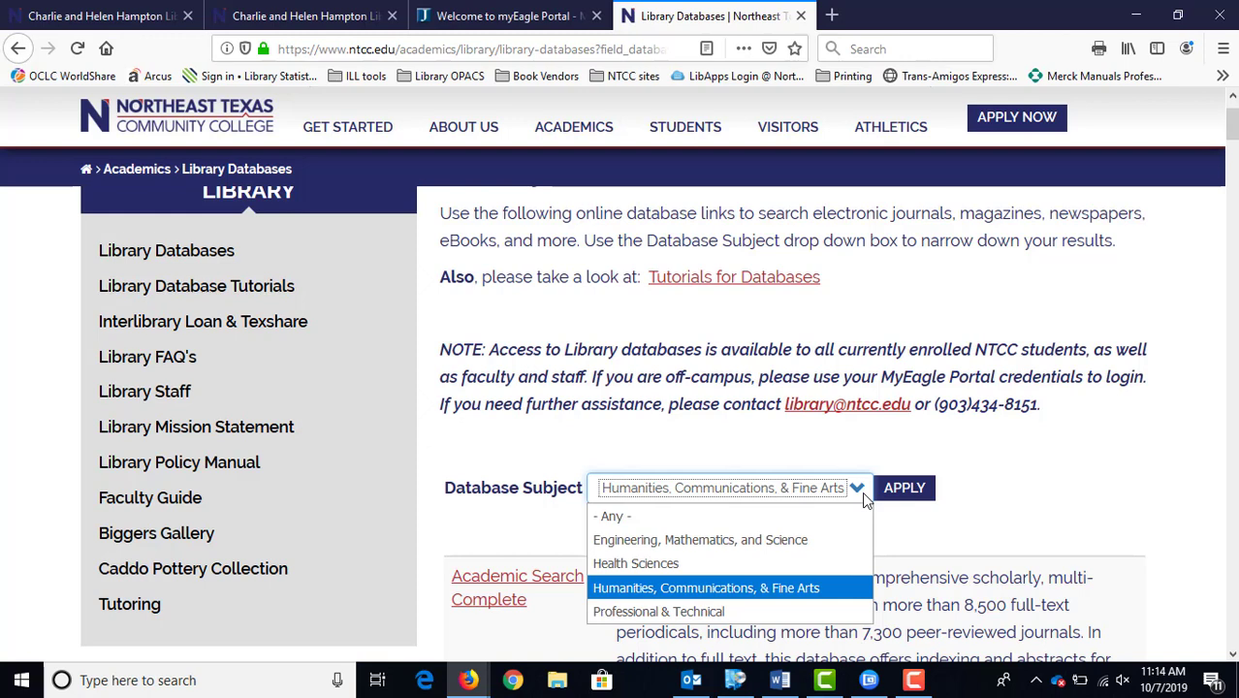
left_click(1002, 449)
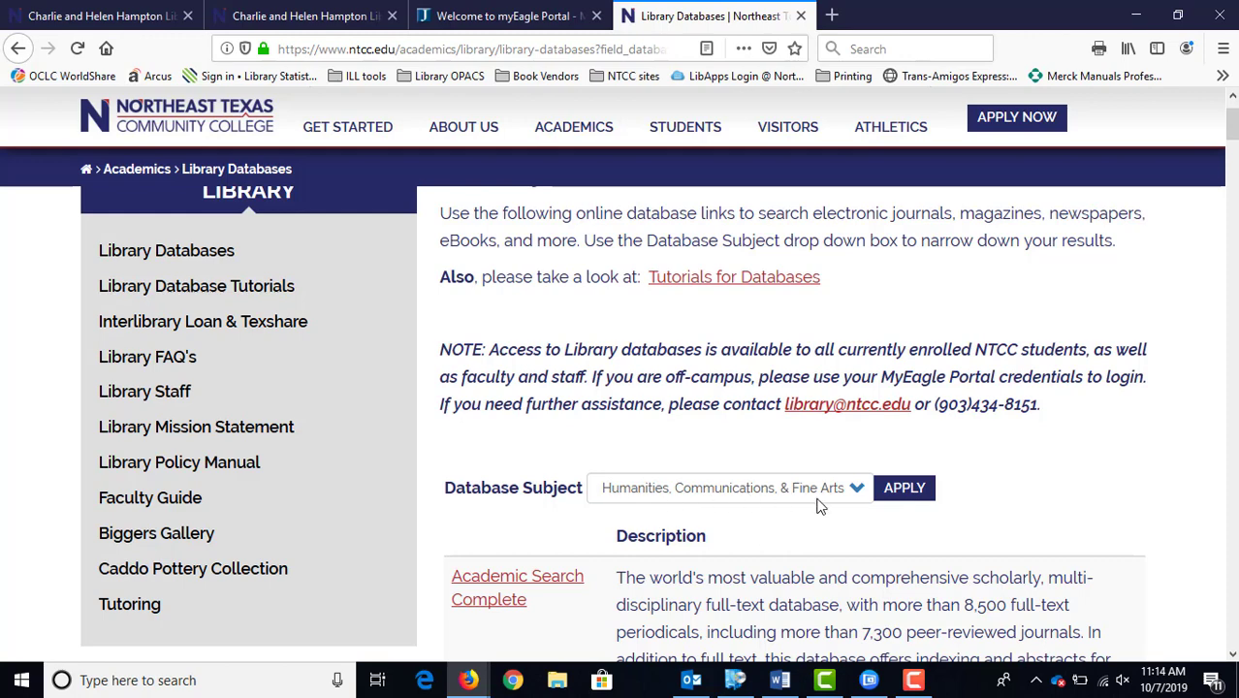
Look through the filtered database list and open EBSCOhost Databases (Complete List)
scroll(815, 524, "down", 1)
scroll(814, 524, "down", 2)
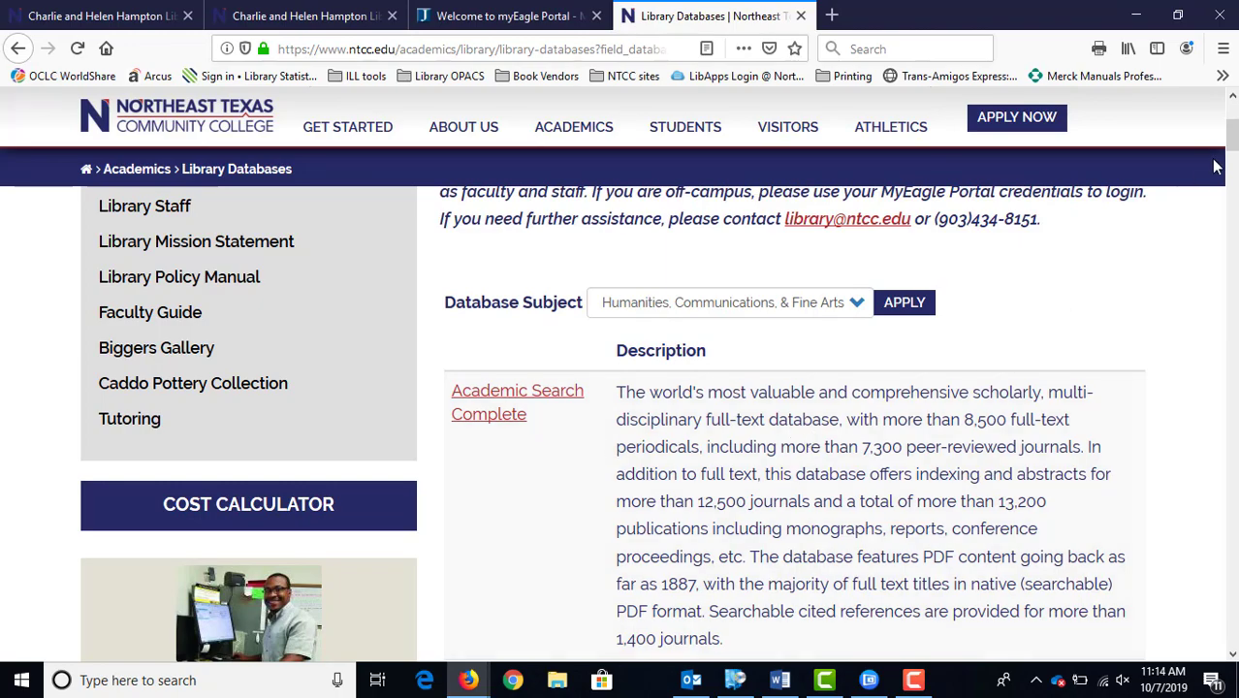
left_click_drag(1231, 142, 1231, 417)
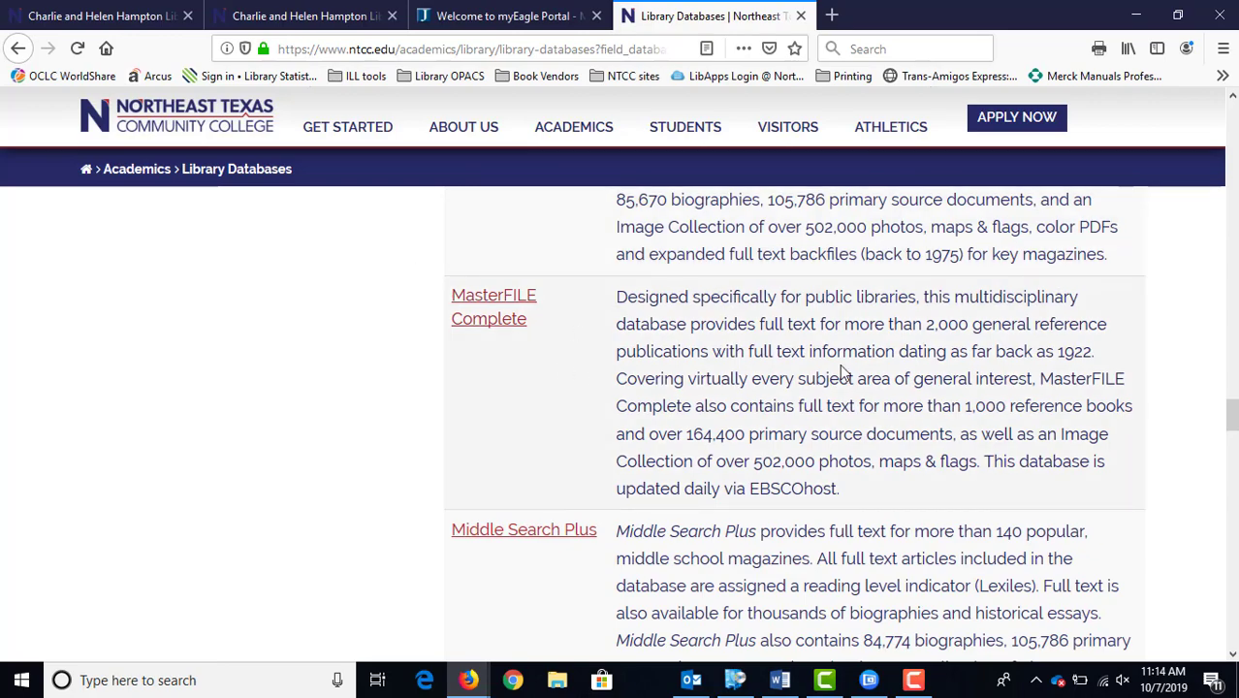
left_click_drag(1230, 415, 1232, 611)
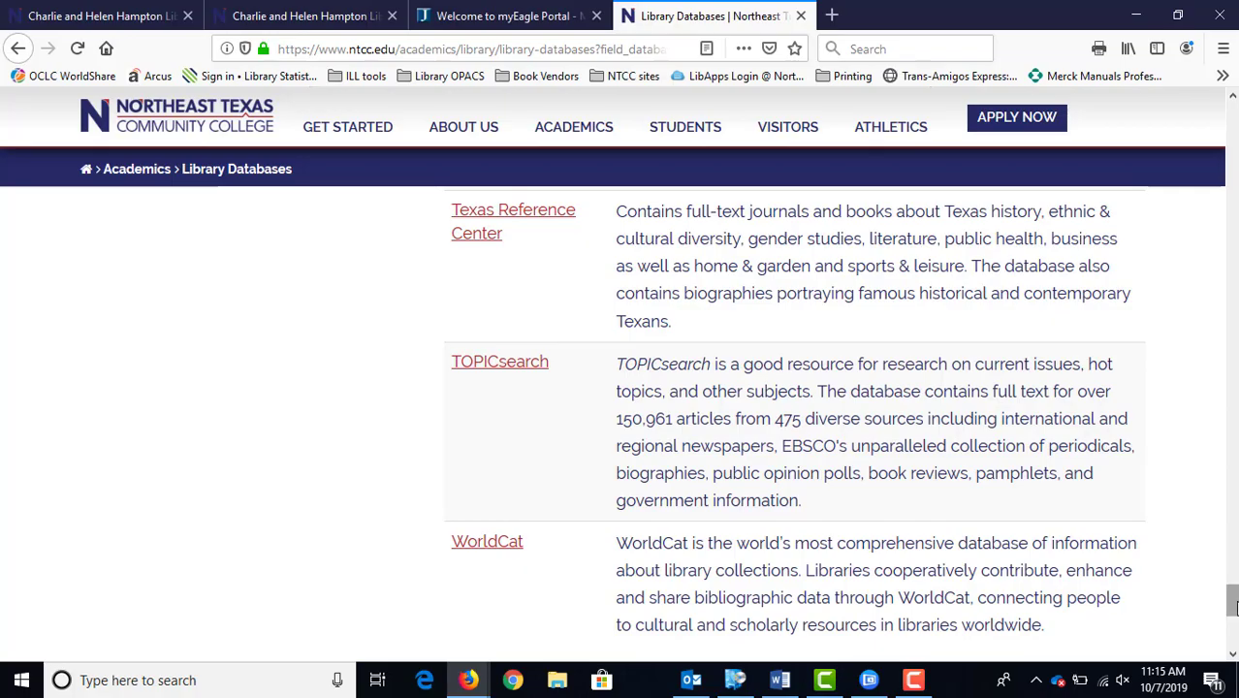
left_click_drag(1231, 600, 1233, 230)
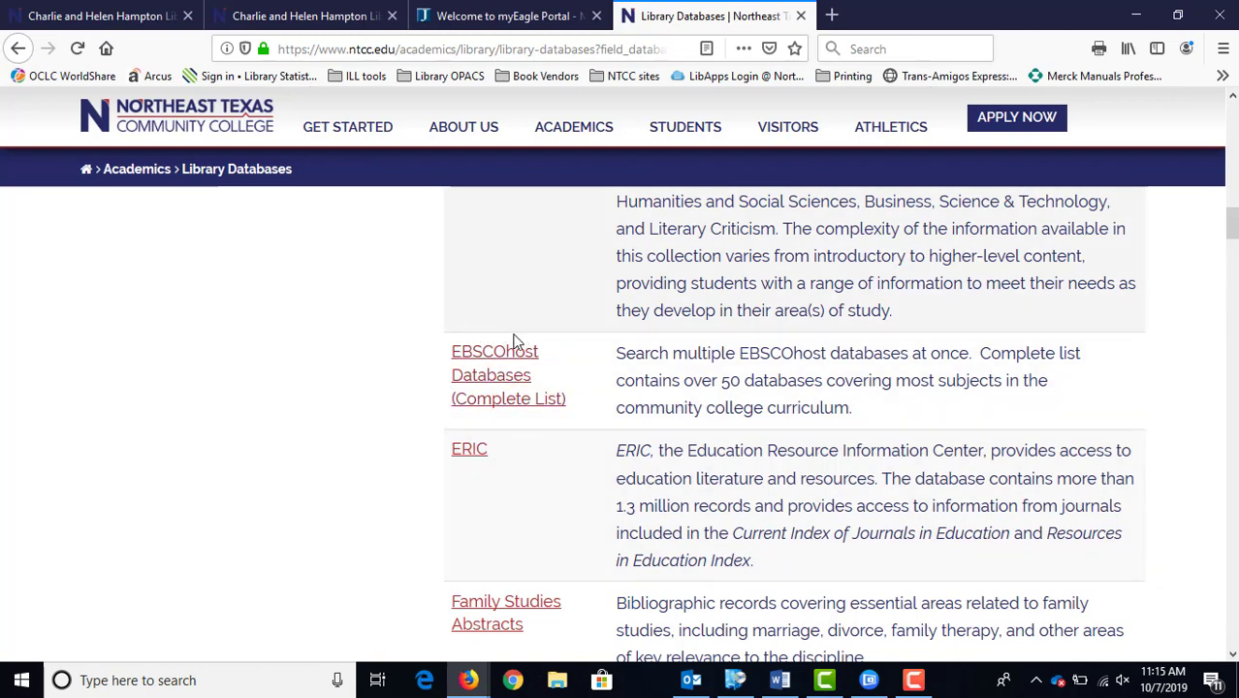
left_click(477, 388)
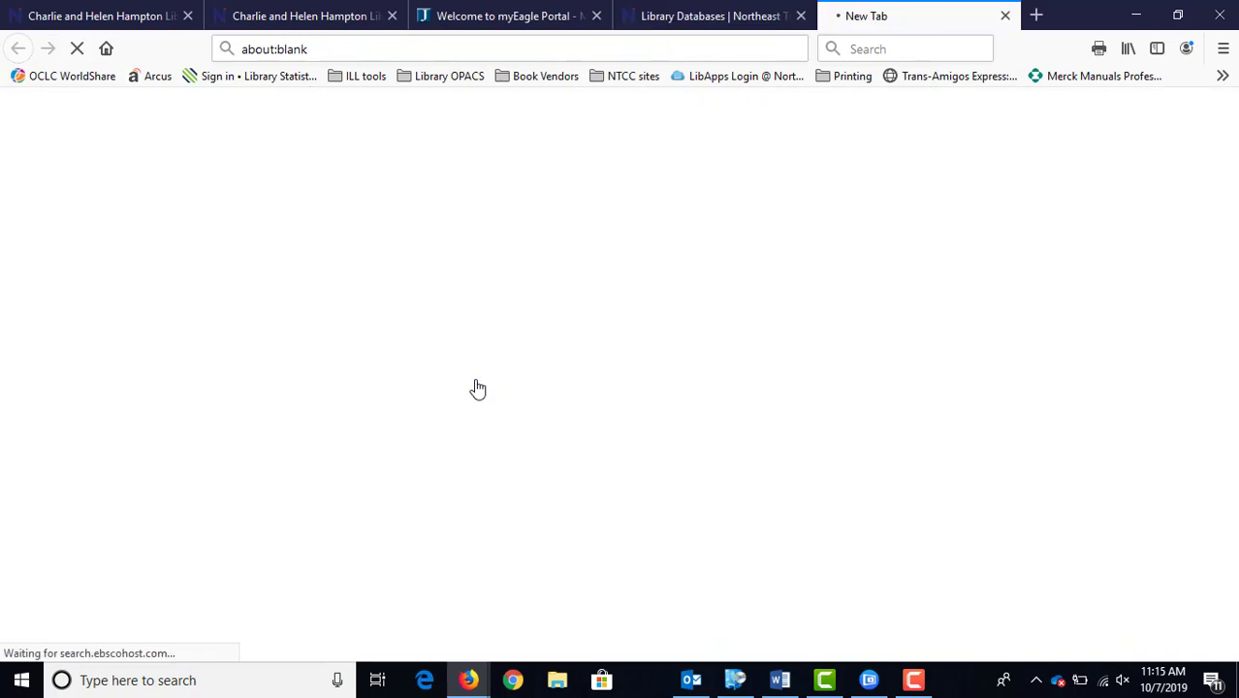
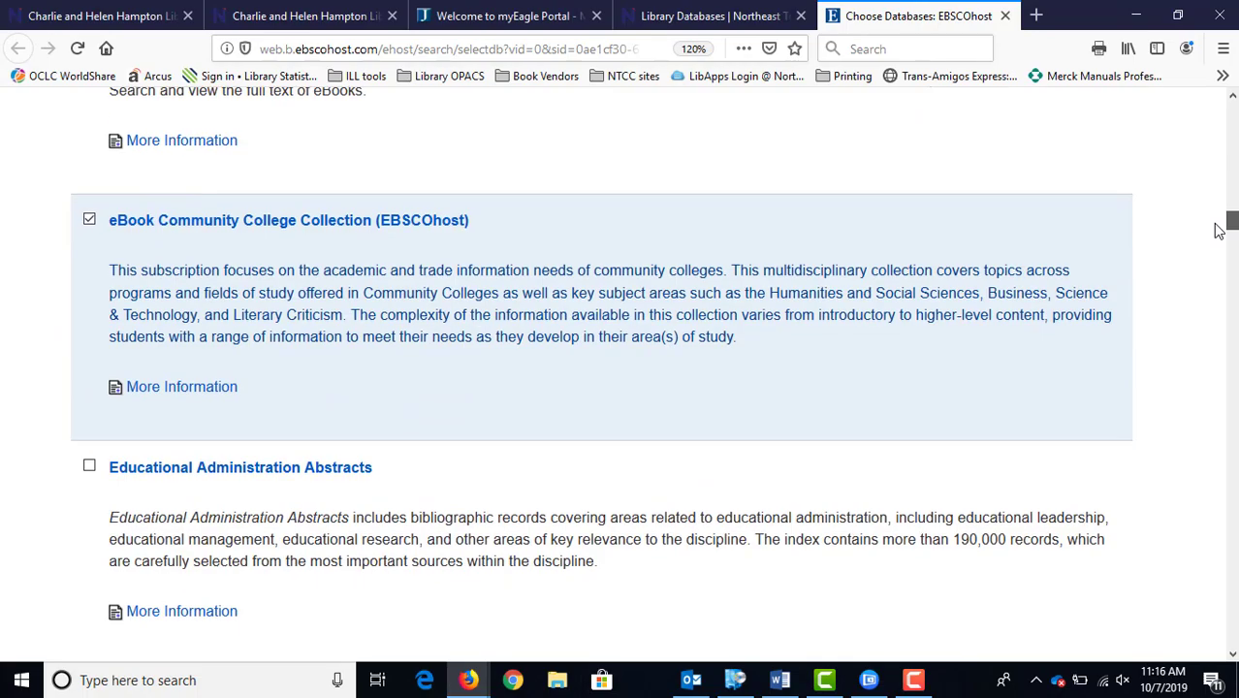
Select all EBSCOhost databases for searching and continue to the search page
left_click_drag(1219, 230, 1223, 375)
scroll(836, 470, "up", 1)
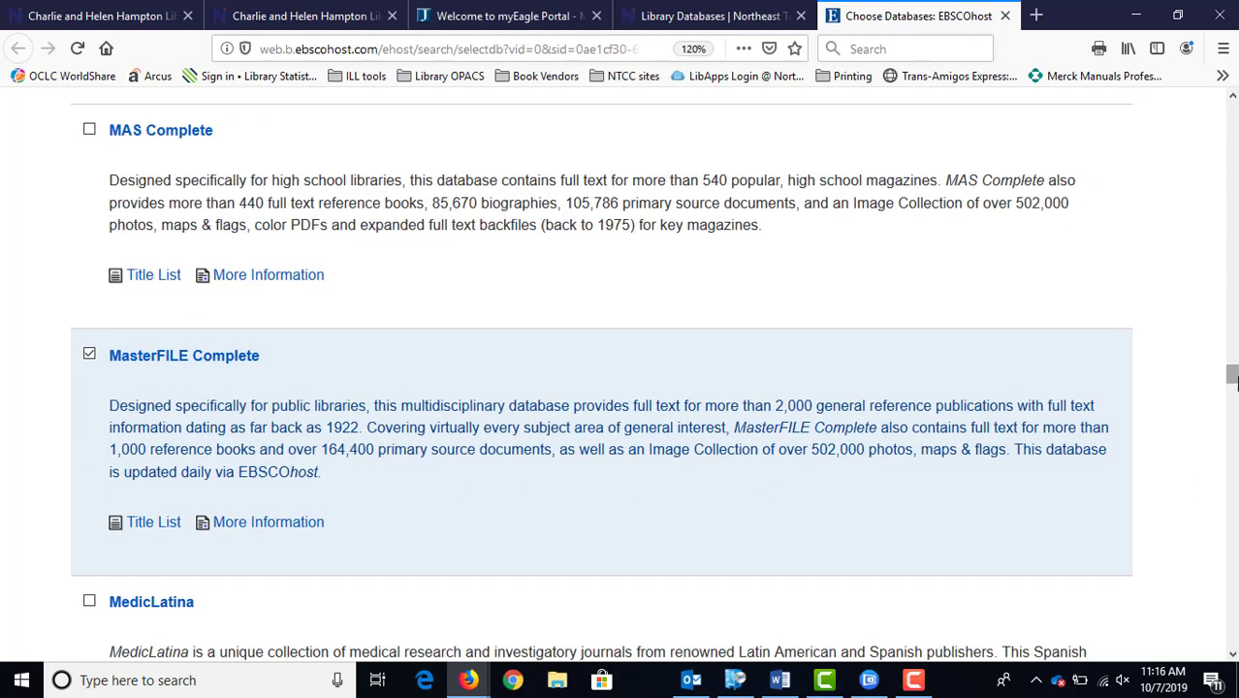
scroll(1232, 378, "down", 2)
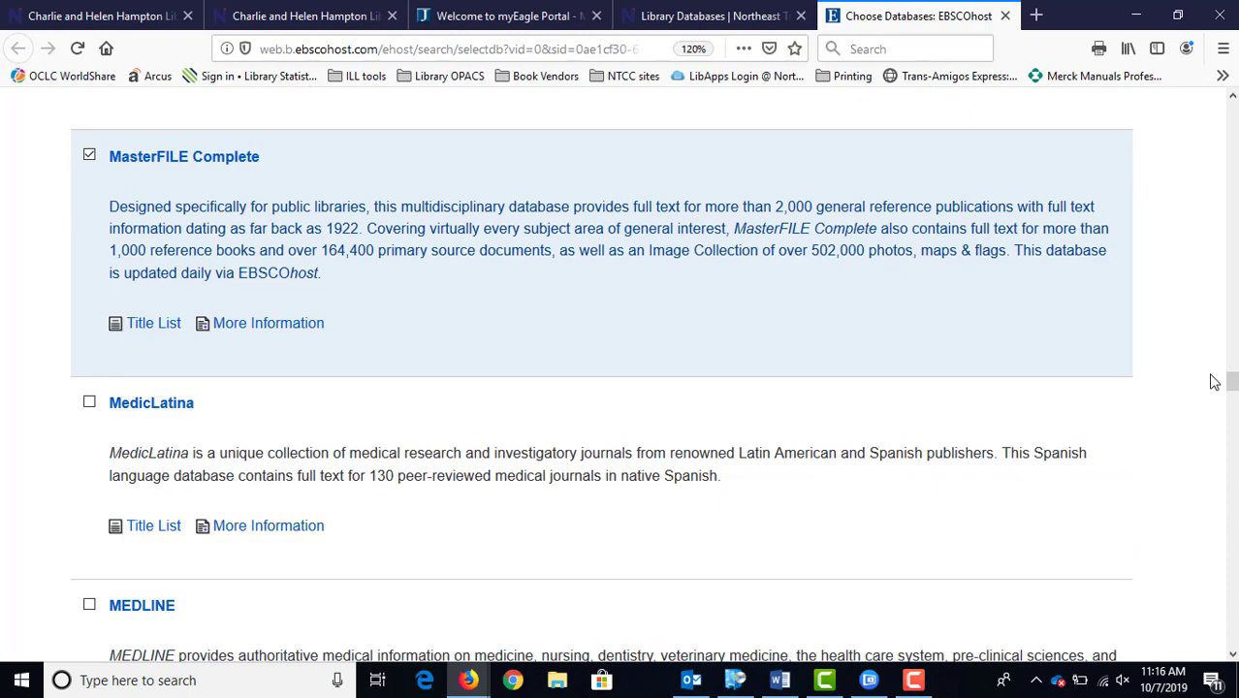
left_click_drag(1234, 385, 1232, 564)
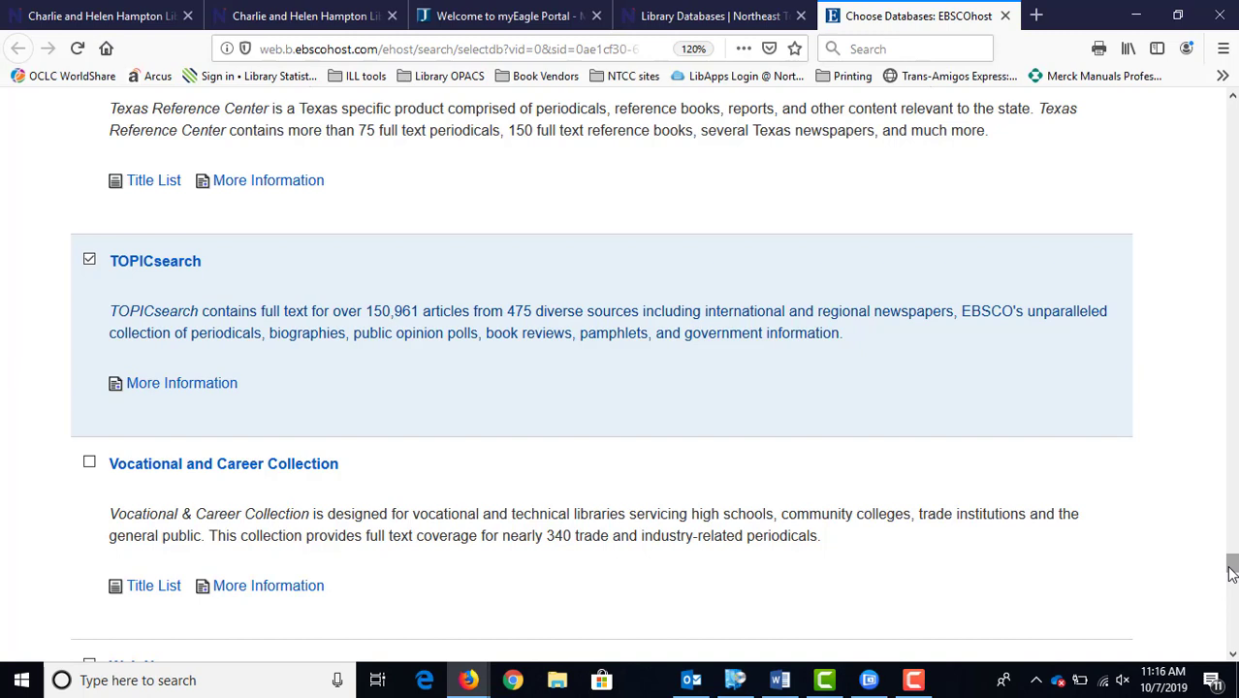
left_click_drag(1231, 574, 1064, 229)
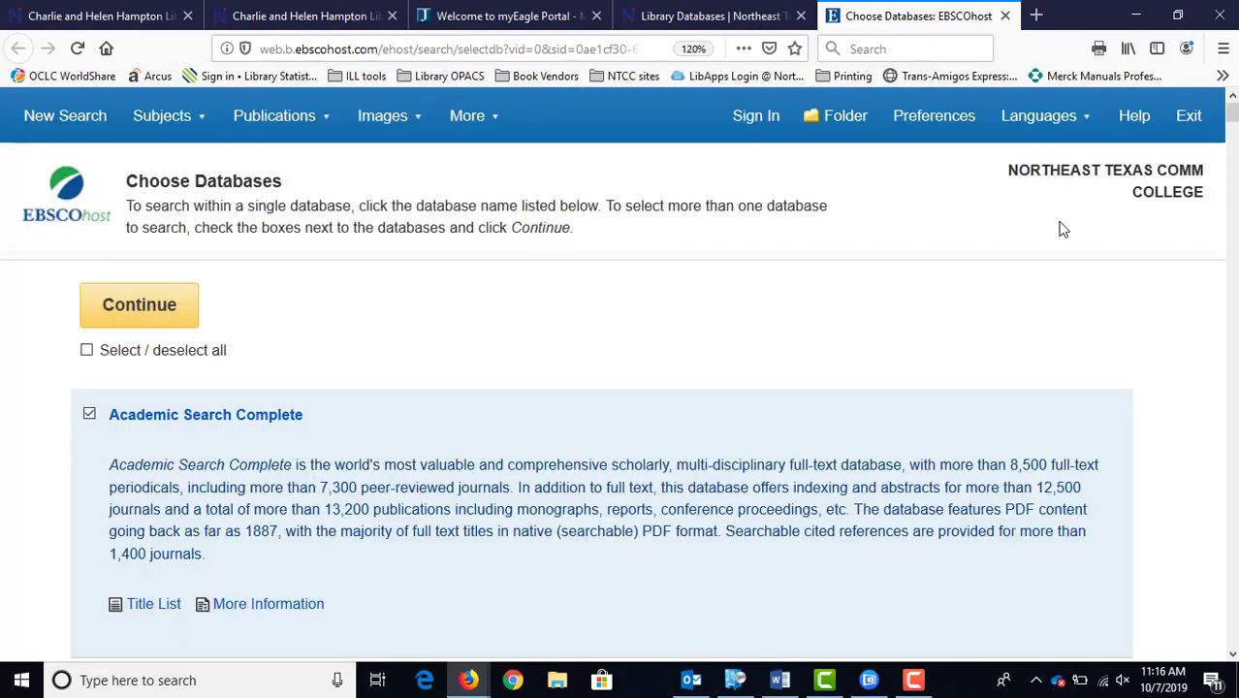
left_click(87, 351)
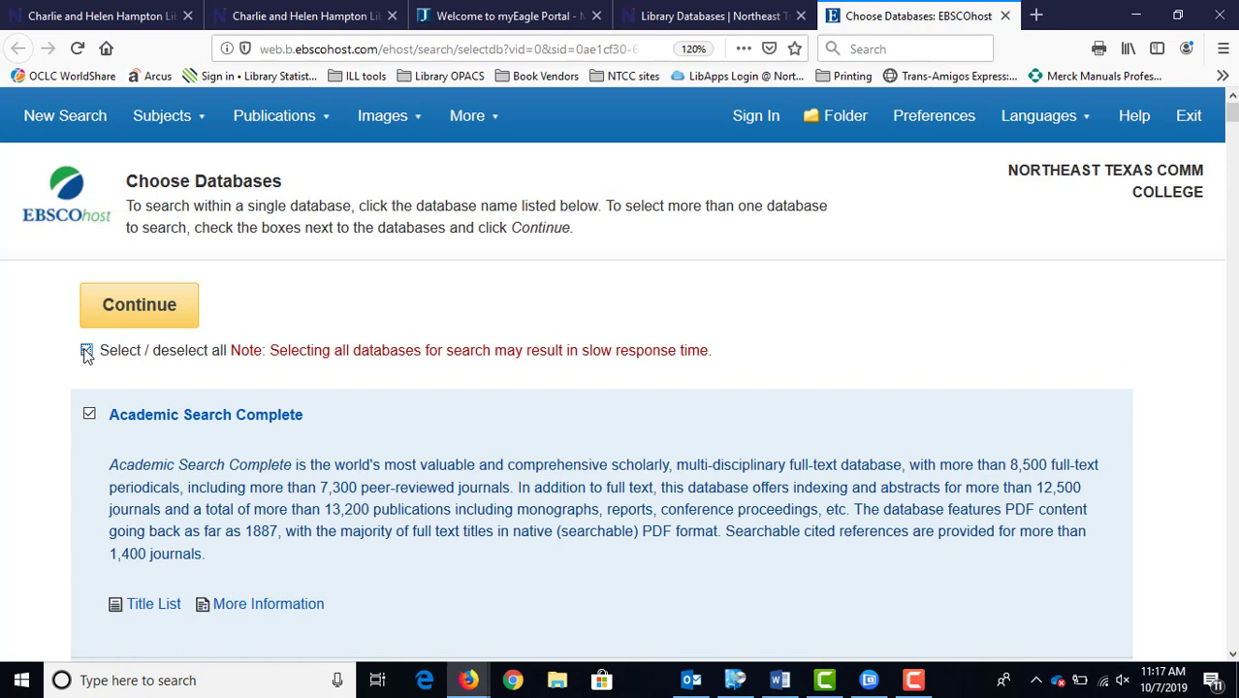
left_click(123, 320)
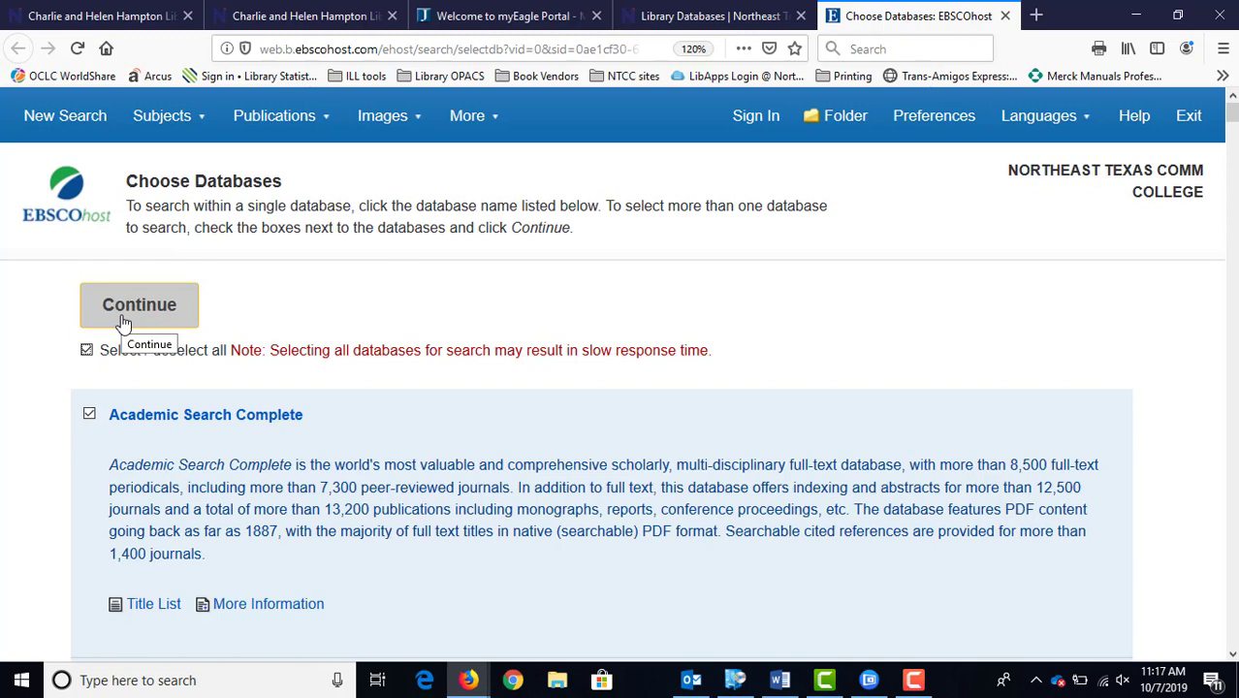
left_click(123, 322)
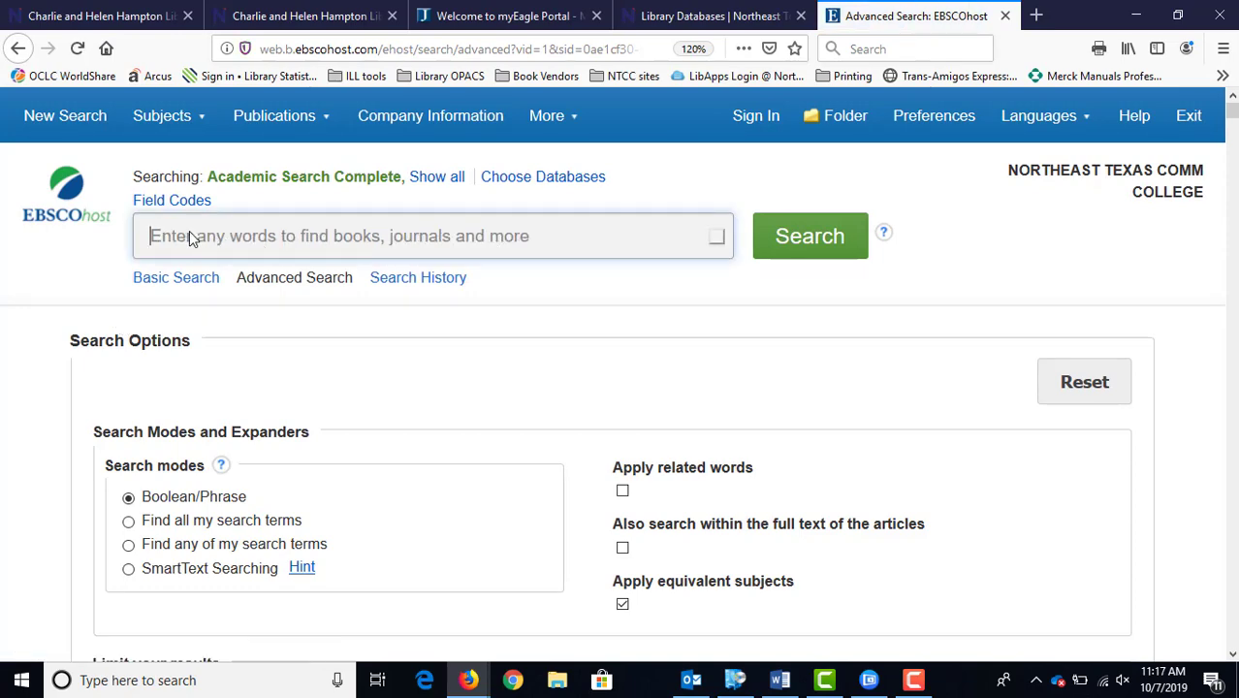
Review the search options and limiters, and search the databases for "affects of cheese on dreams"
scroll(43, 392, "down", 5)
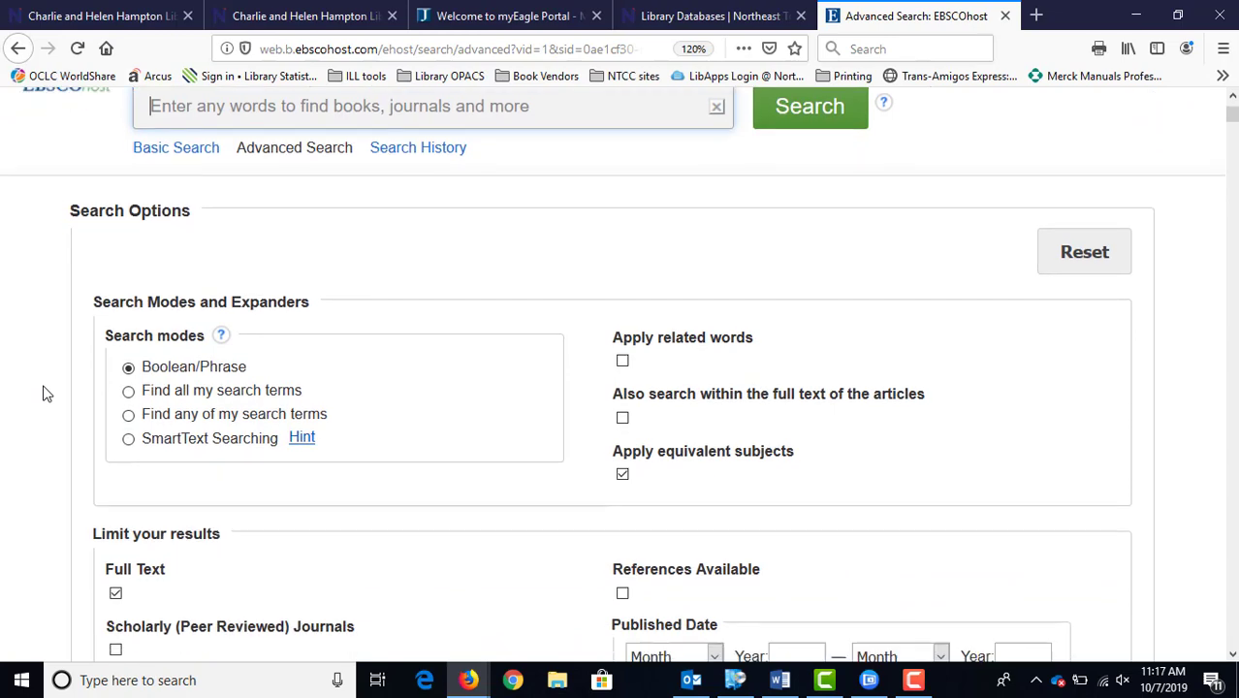
scroll(43, 392, "down", 2)
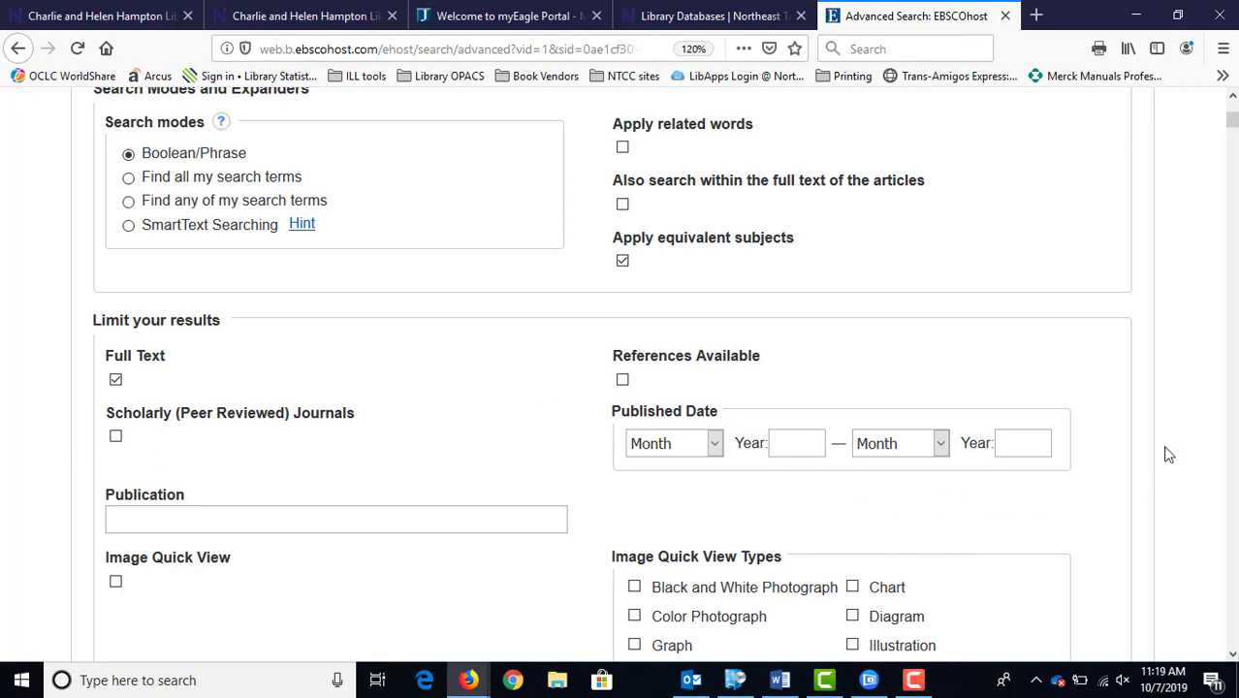
scroll(1154, 455, "up", 5)
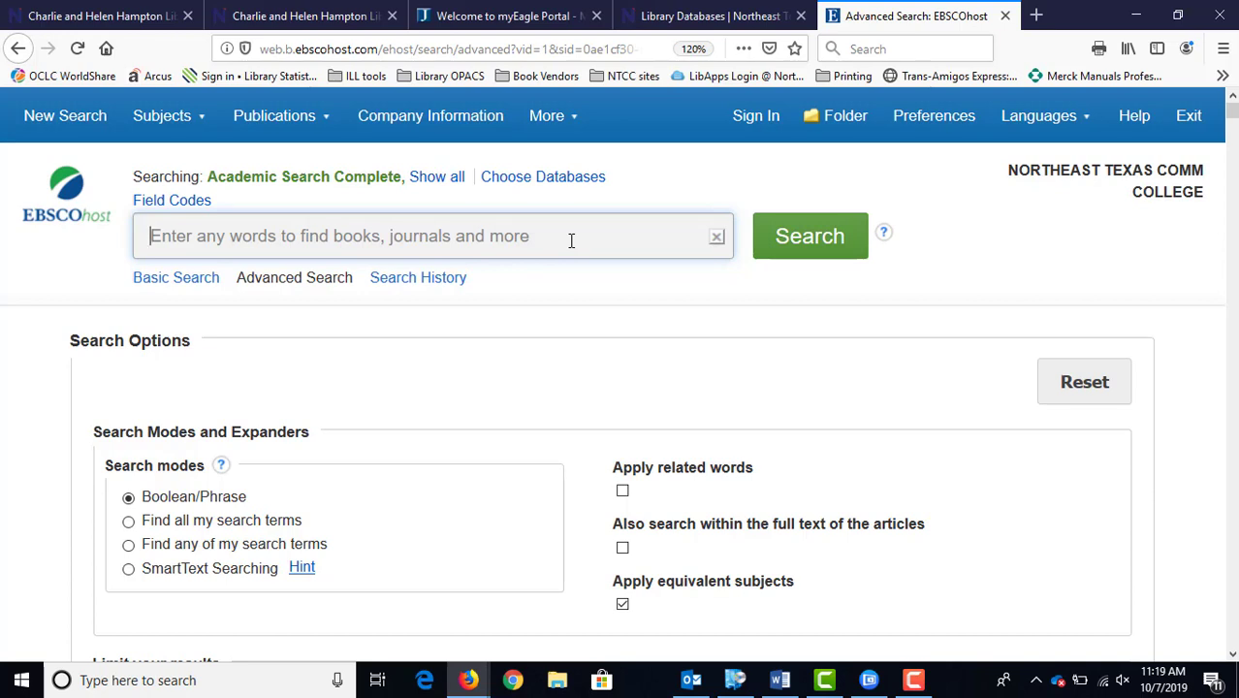
type("affects")
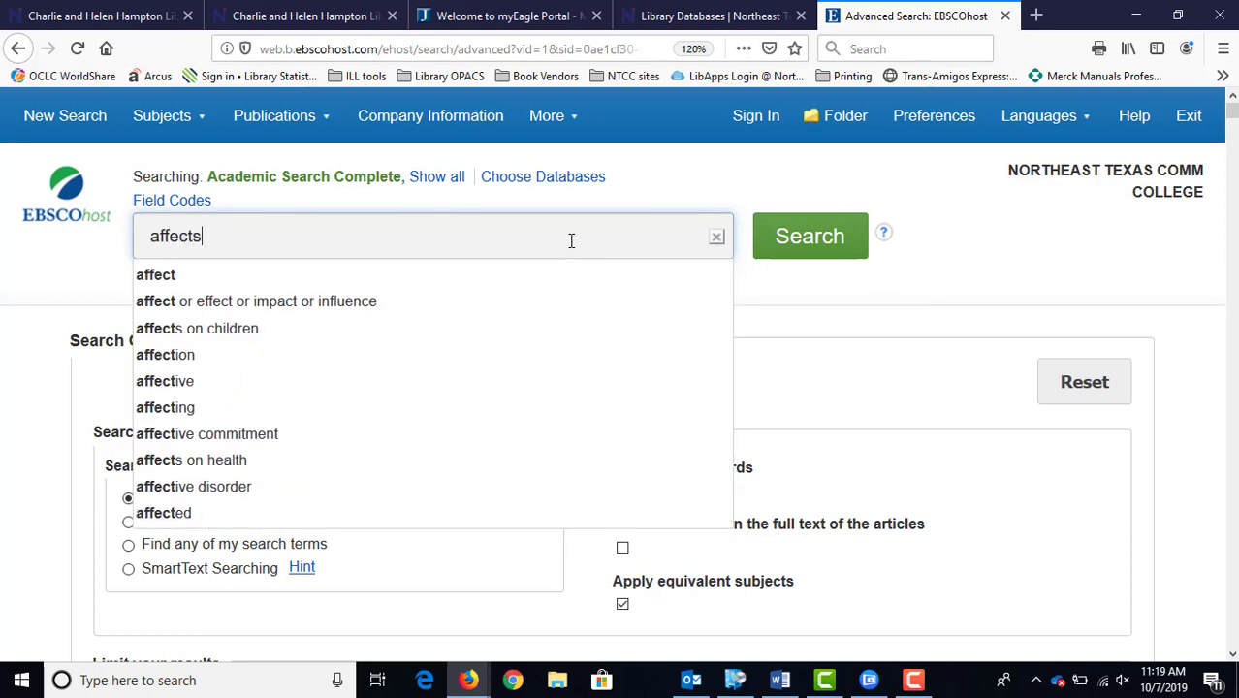
type(" of cheese on")
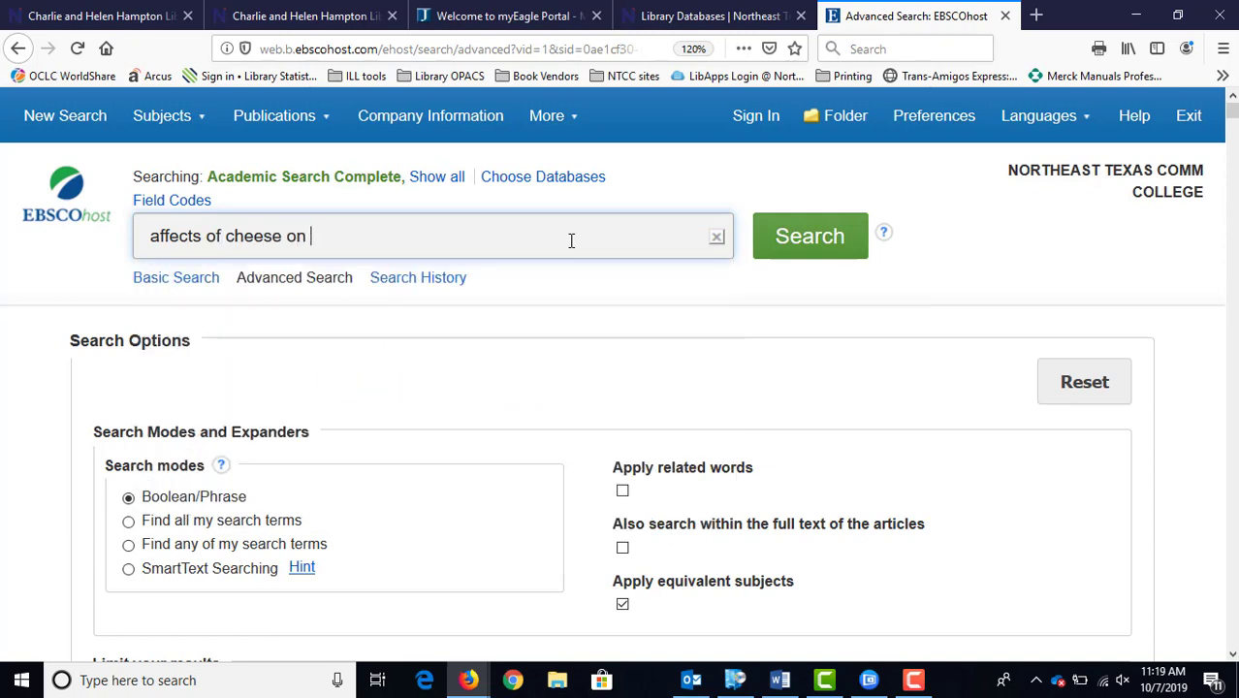
type(" dreams")
key("Return")
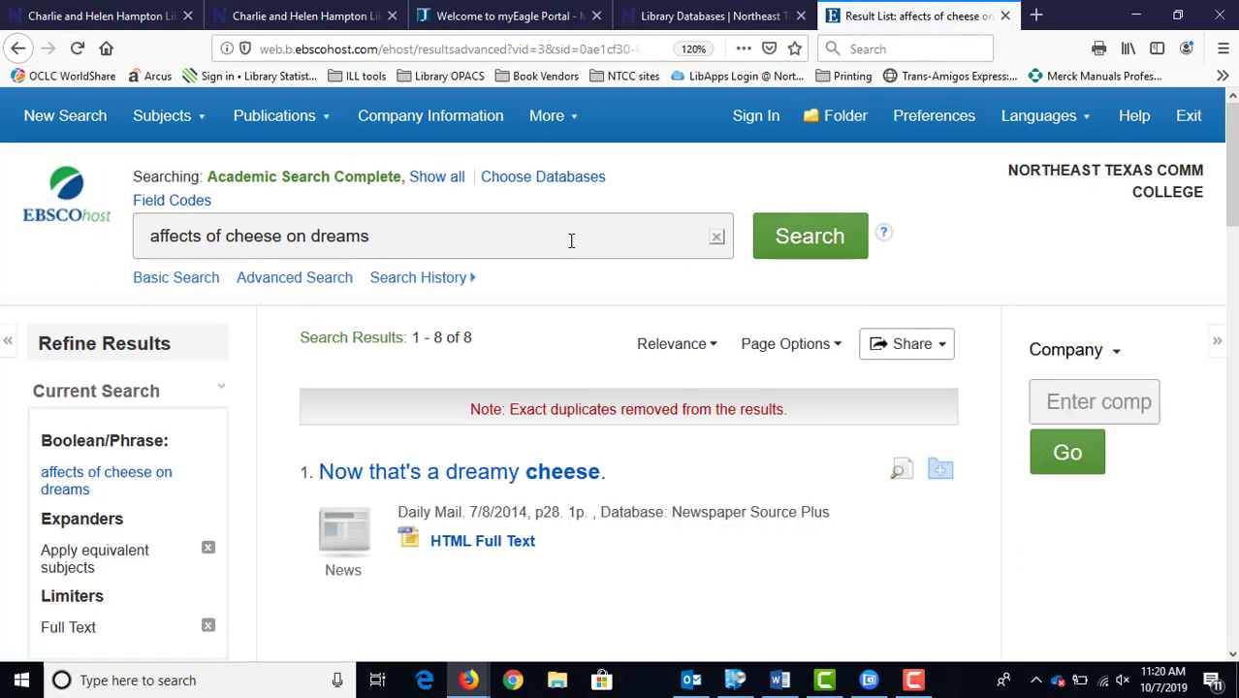
Correct the search phrase to "effects of cheese on dreams" and rerun the search
left_click(157, 237)
key("BackSpace")
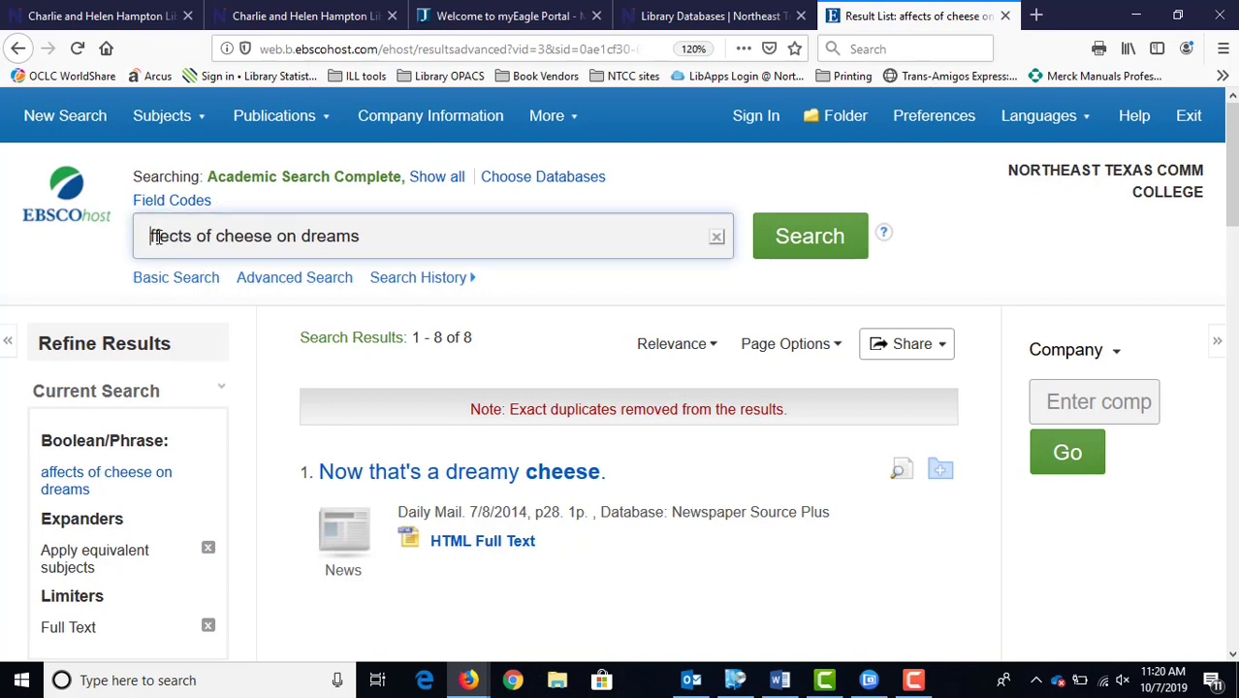
type("e")
key("Return")
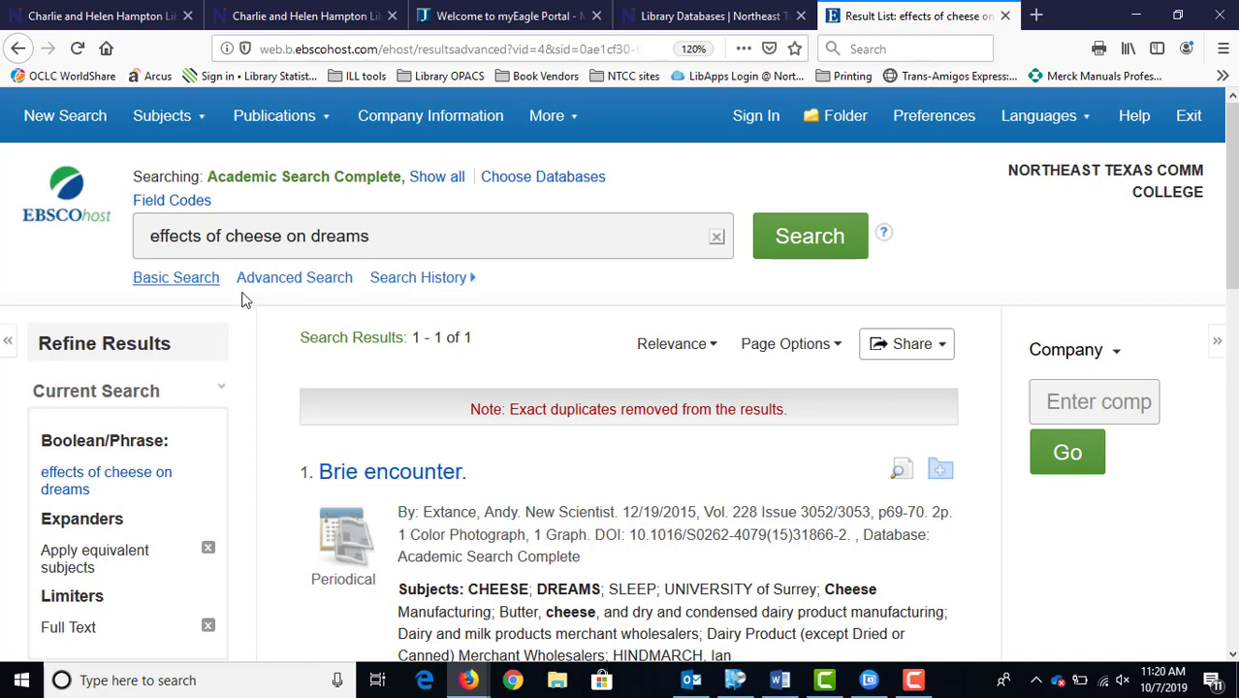
Open the "Brie encounter" result and look through its detailed record, including the subject terms and abstract
scroll(296, 378, "down", 3)
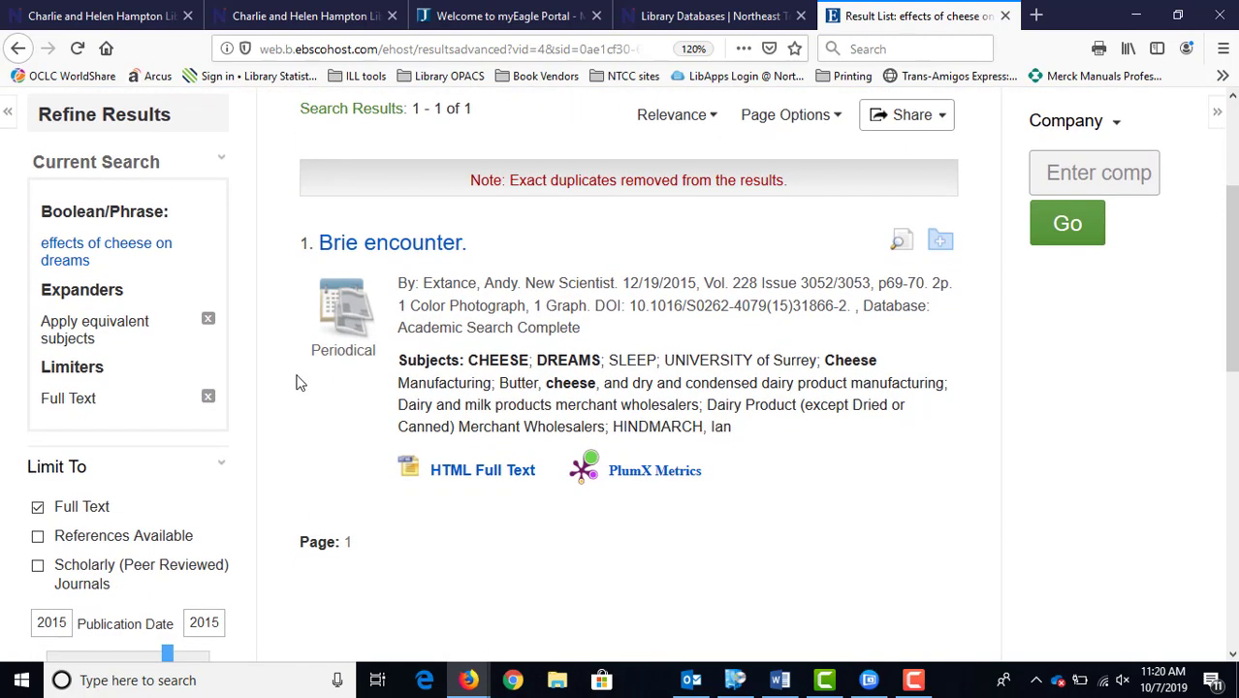
left_click(346, 254)
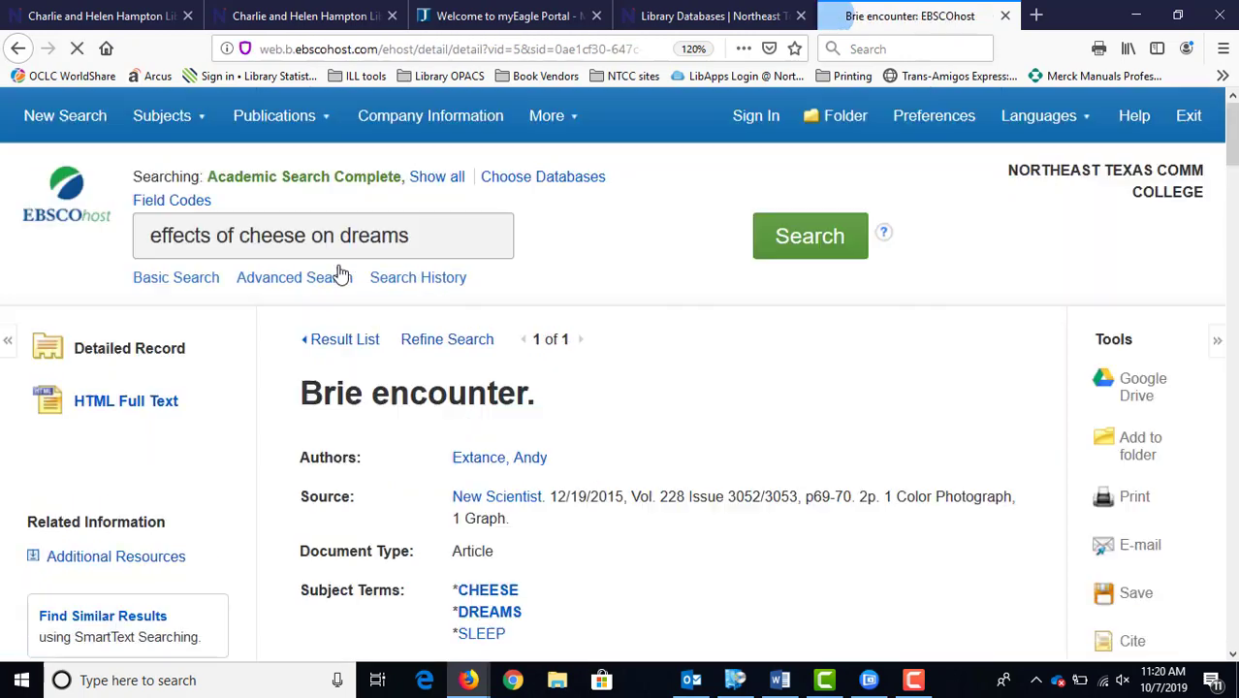
scroll(326, 291, "down", 3)
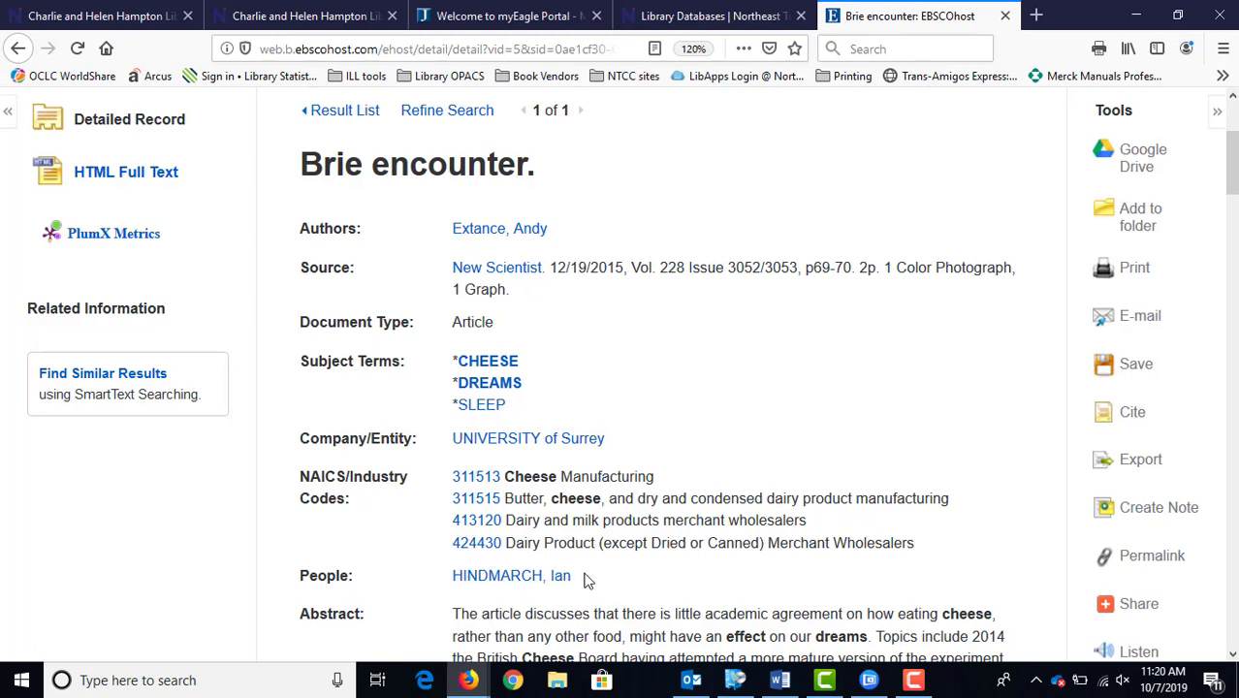
scroll(331, 558, "down", 1)
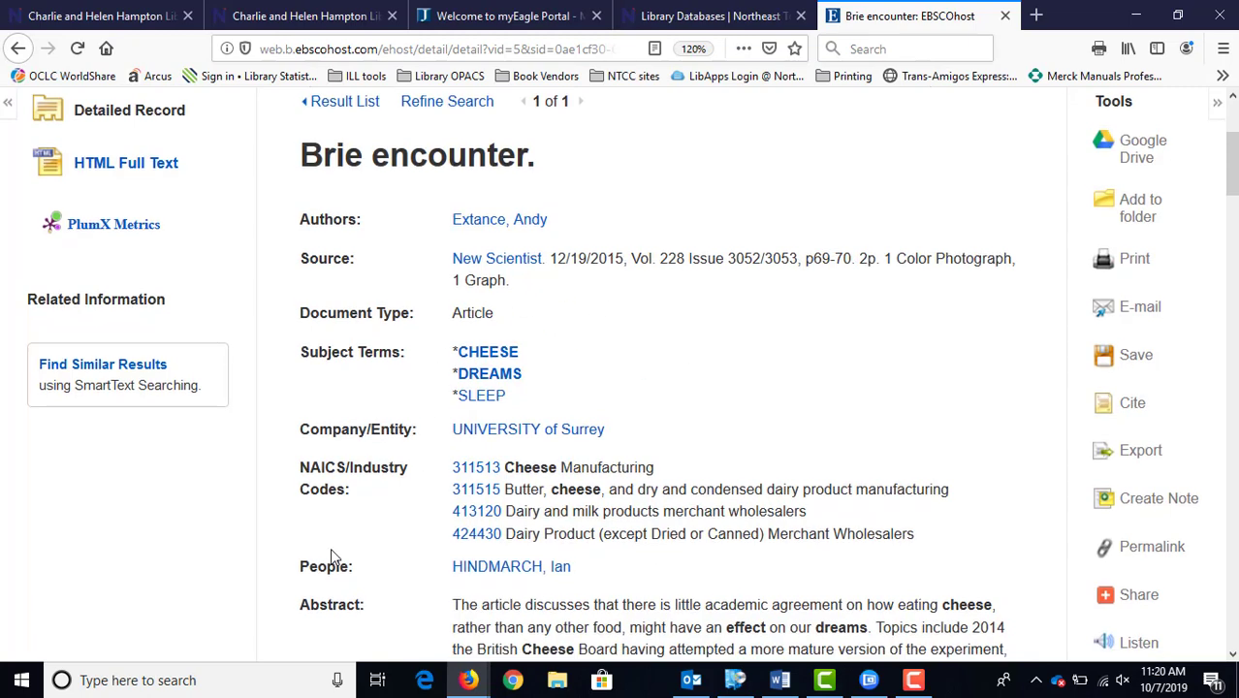
scroll(330, 557, "down", 3)
scroll(332, 548, "up", 2)
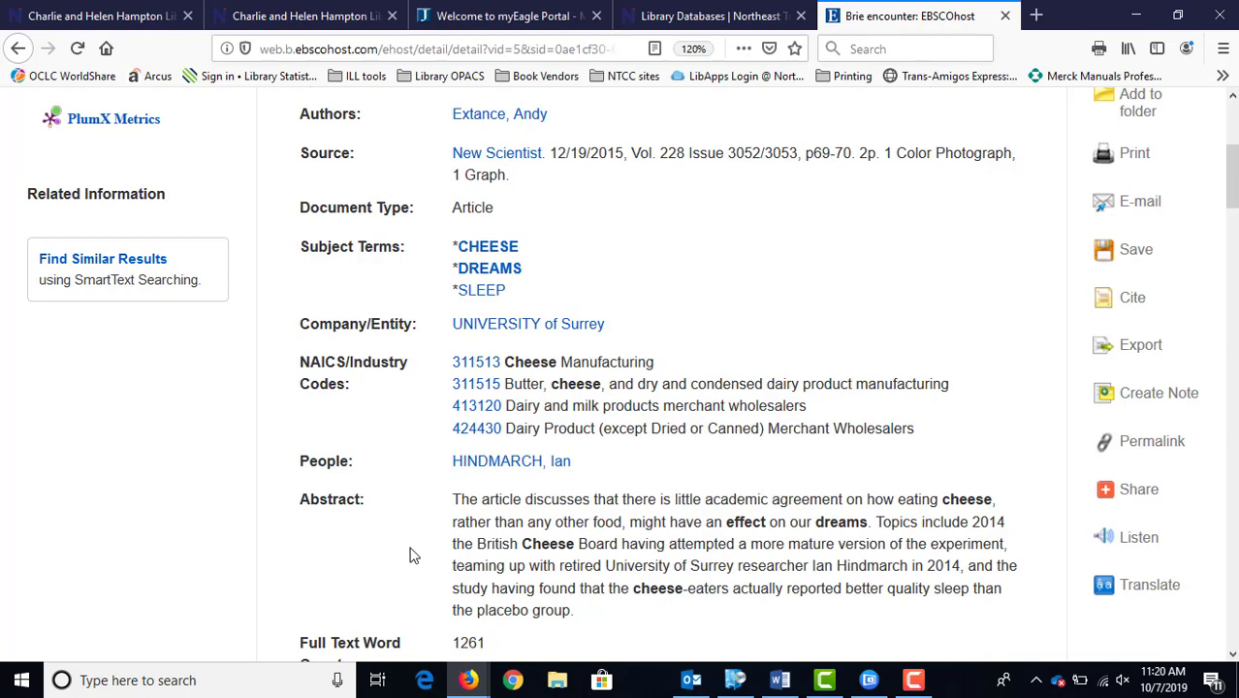
scroll(410, 550, "up", 2)
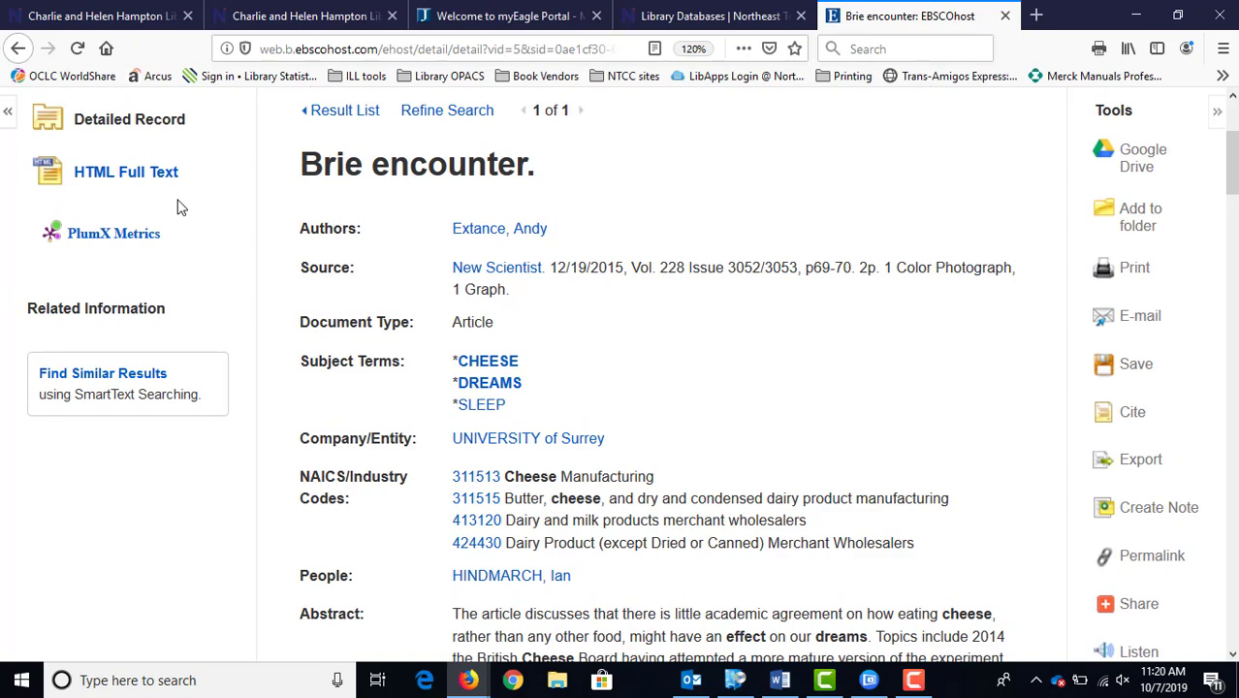
scroll(290, 280, "down", 4)
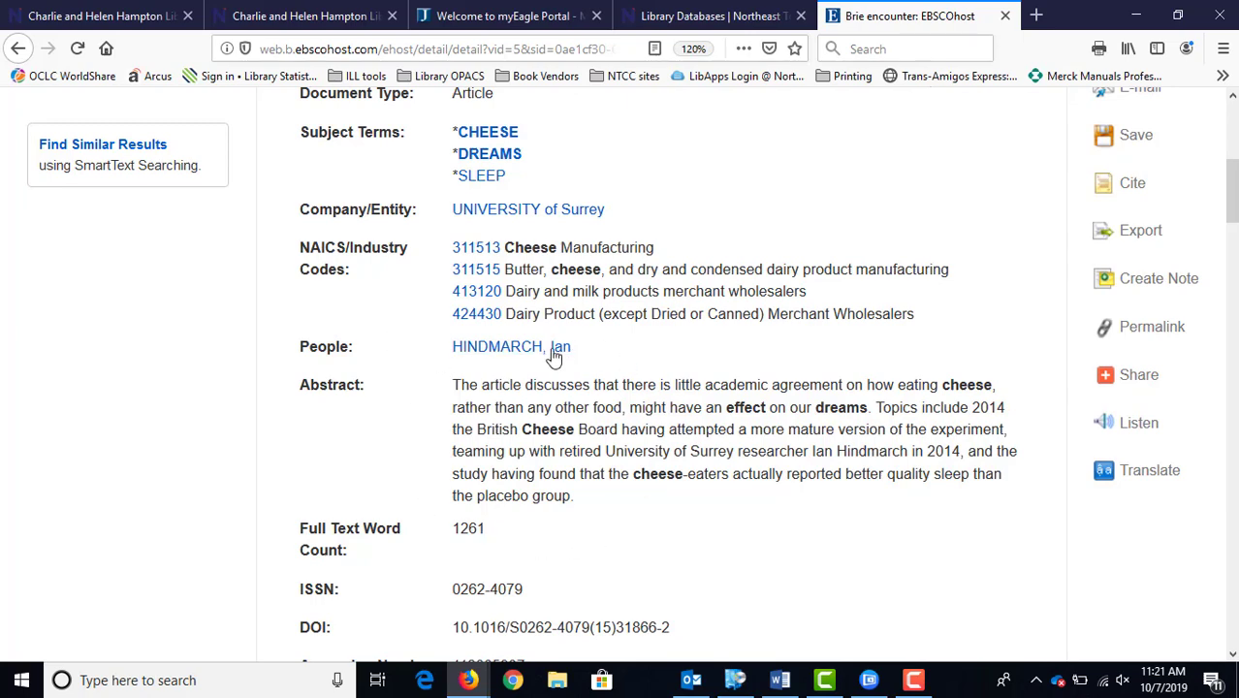
scroll(379, 468, "up", 3)
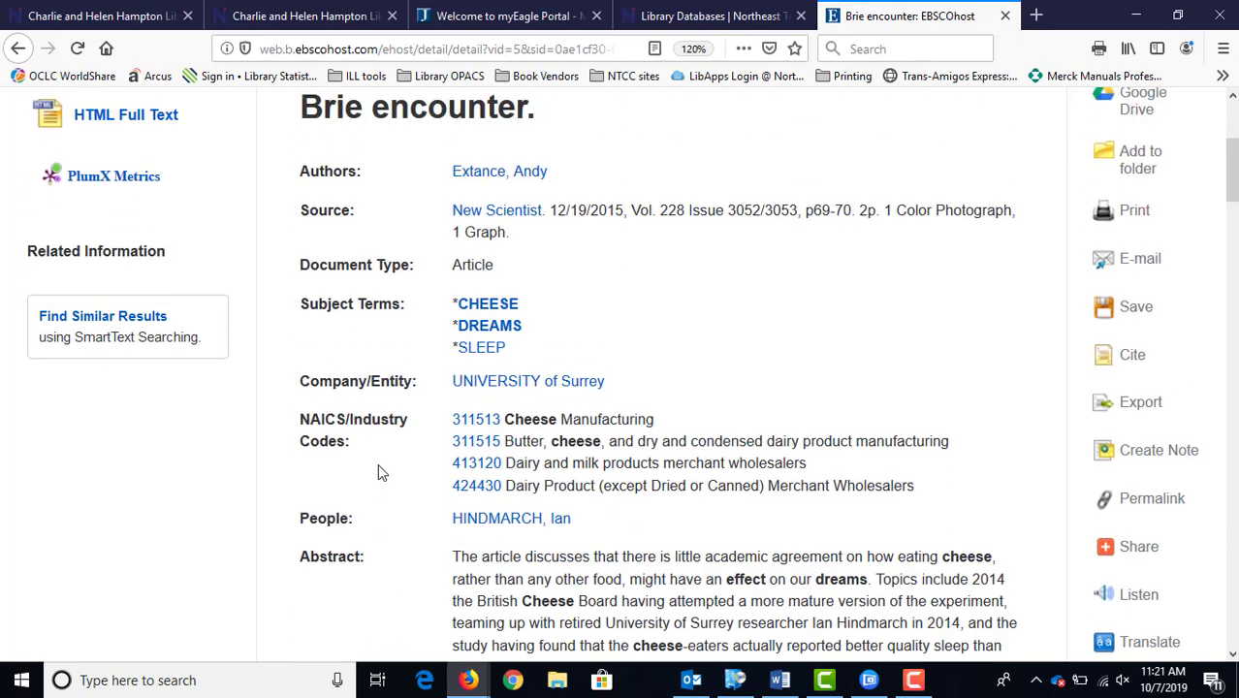
scroll(377, 464, "up", 3)
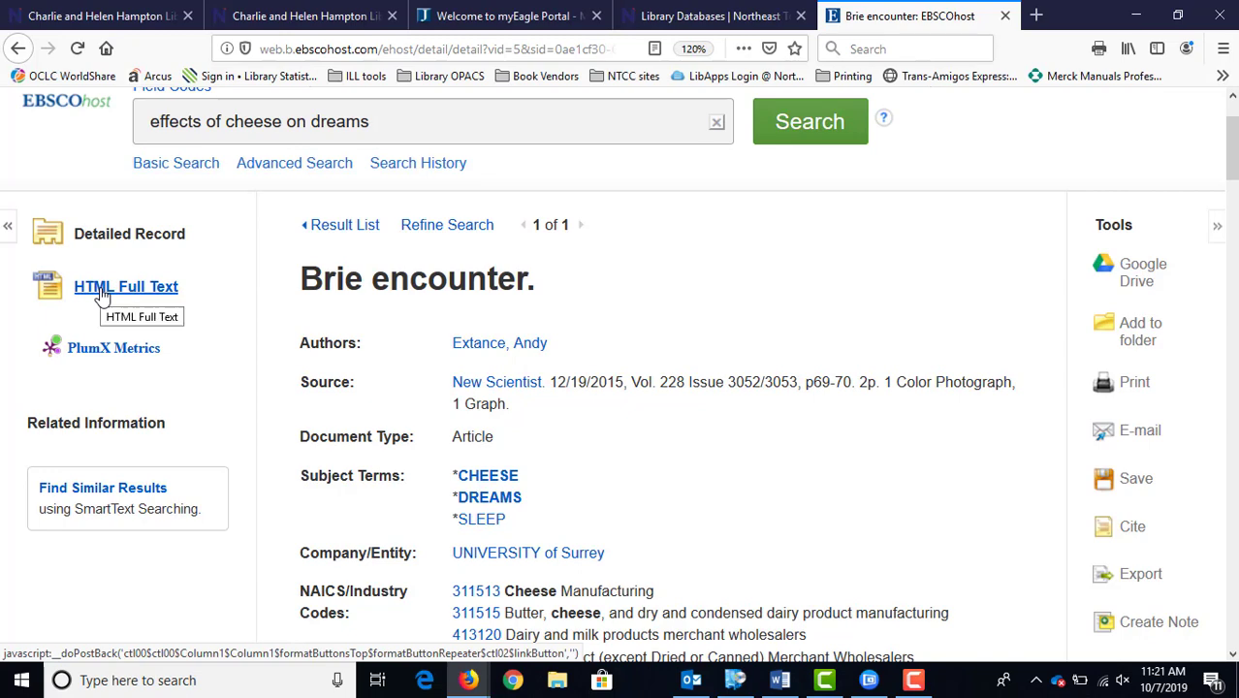
Open the HTML full text of "Brie encounter" and read through to the end of the article
left_click(104, 297)
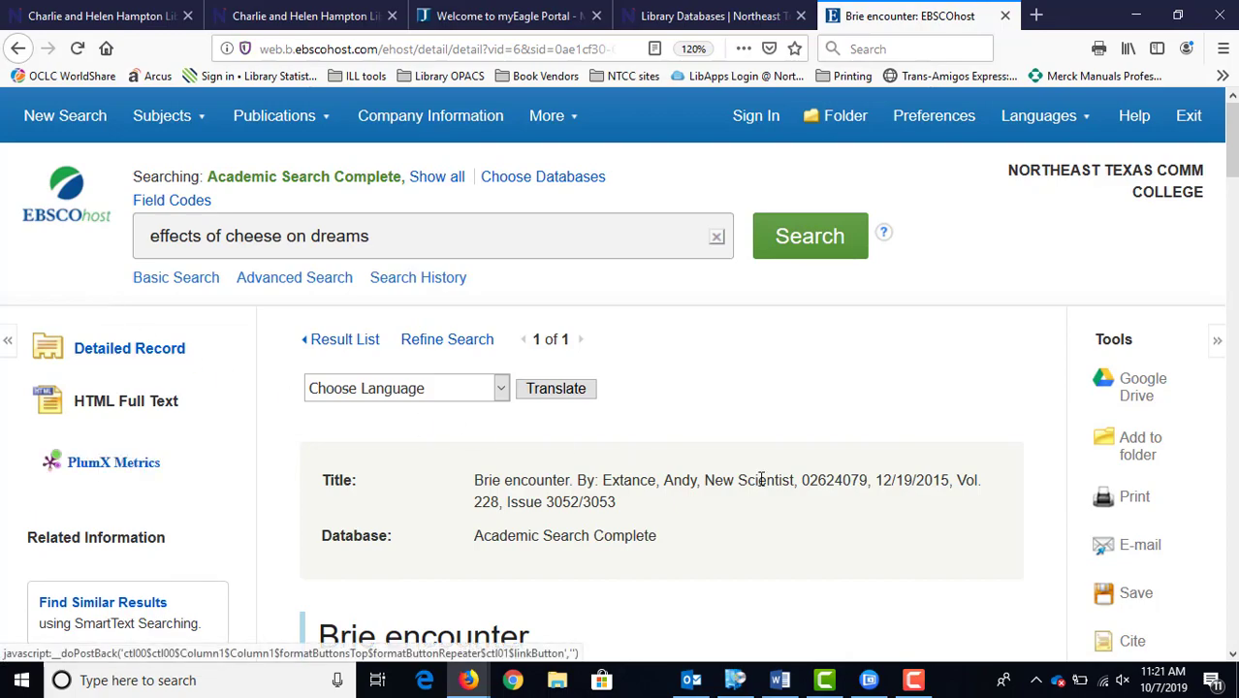
scroll(763, 477, "down", 1)
scroll(763, 476, "down", 10)
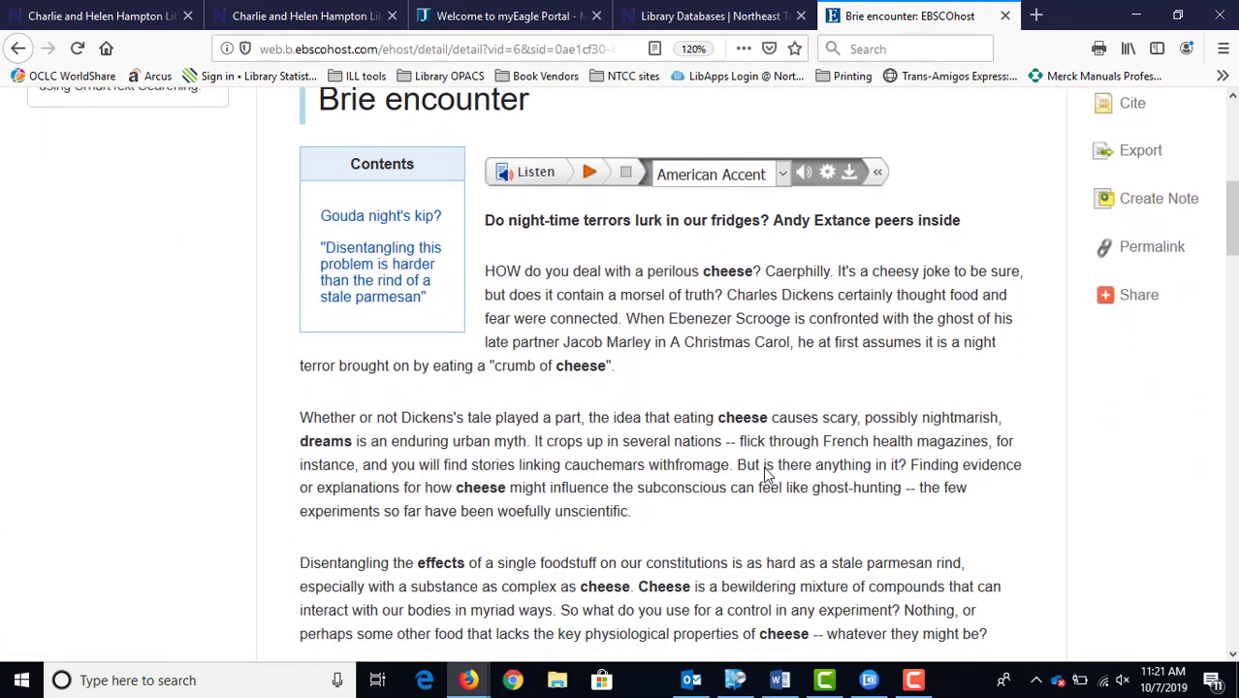
scroll(765, 475, "down", 9)
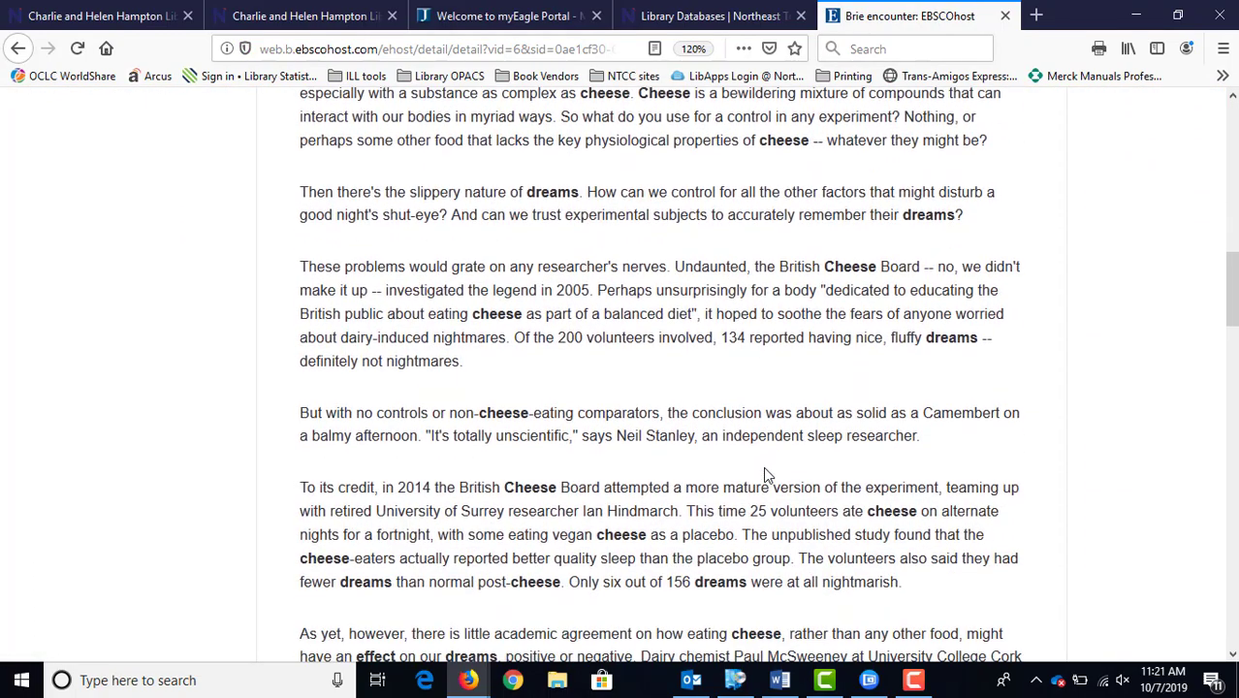
scroll(765, 475, "down", 9)
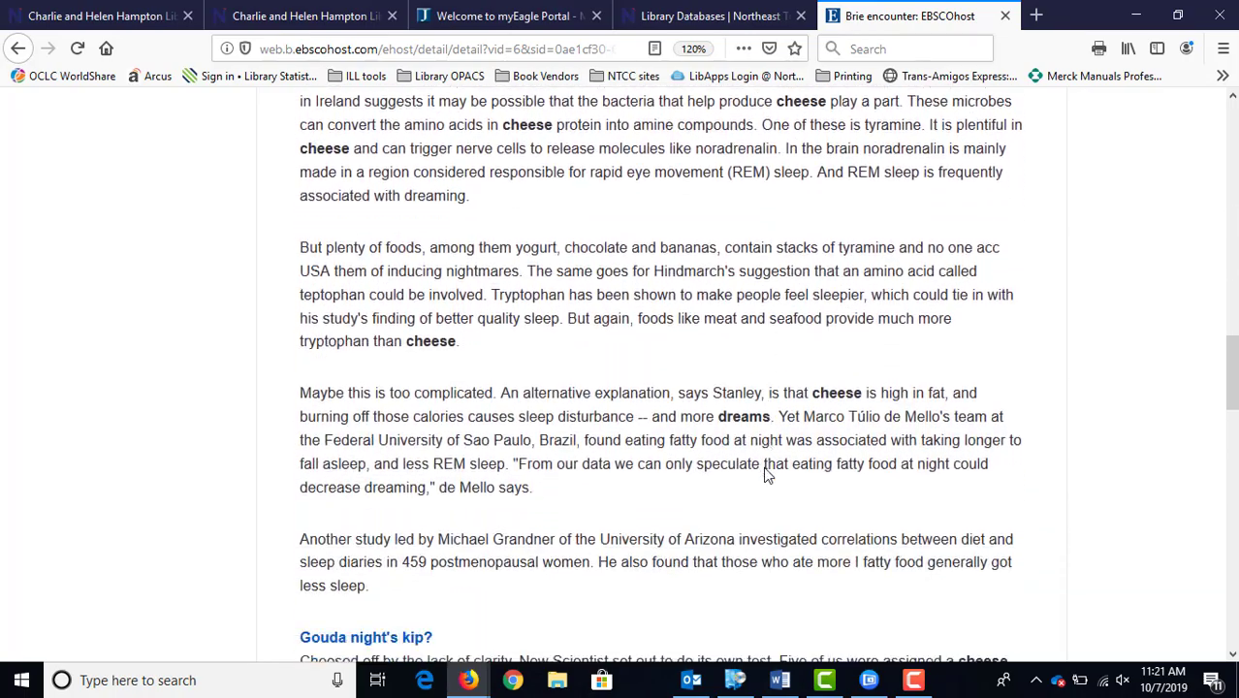
scroll(763, 476, "down", 13)
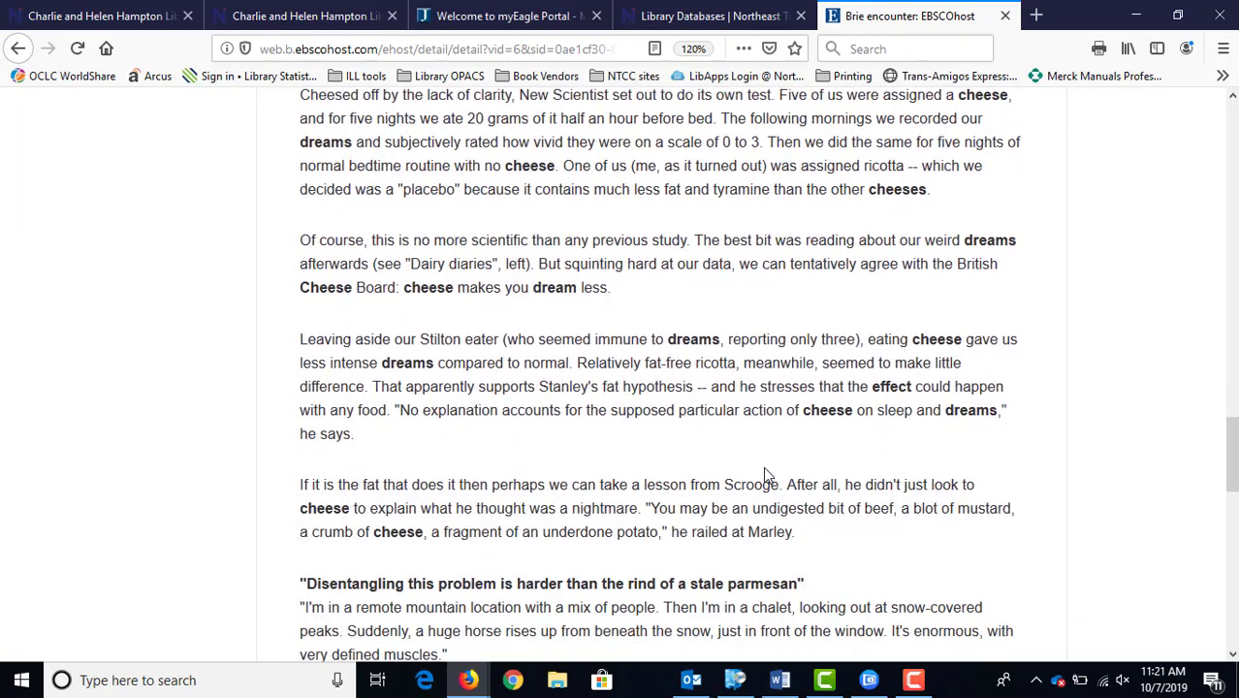
scroll(763, 475, "down", 6)
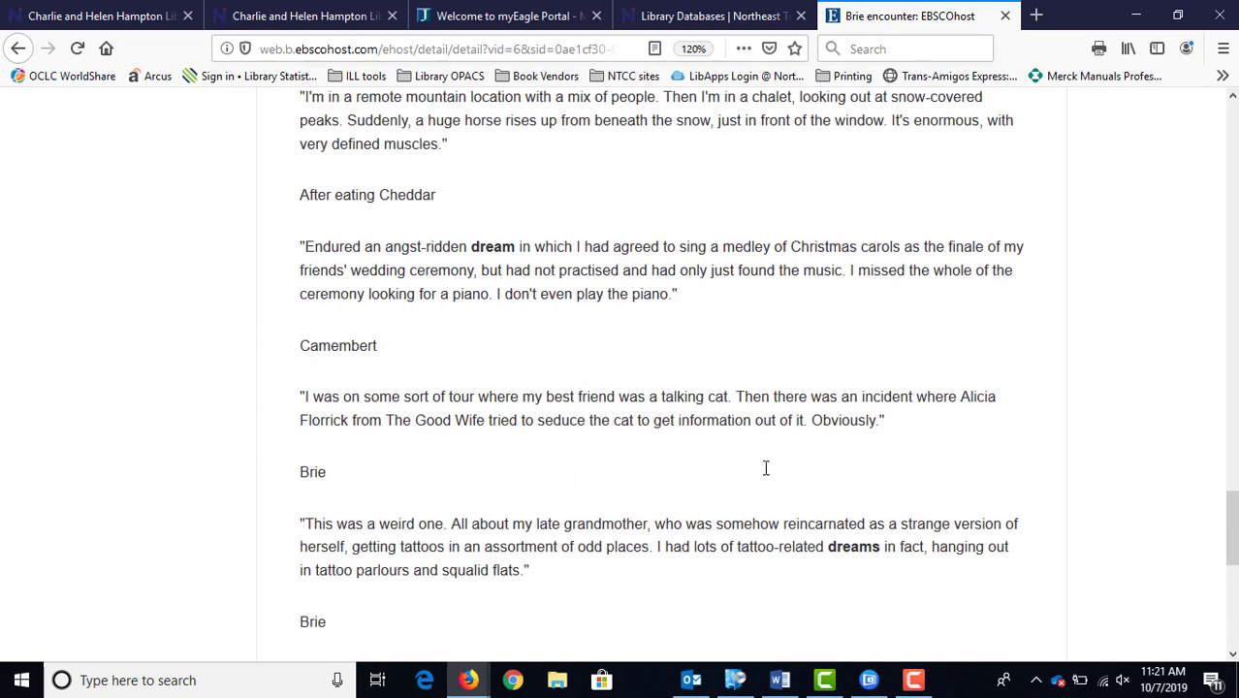
scroll(765, 469, "down", 3)
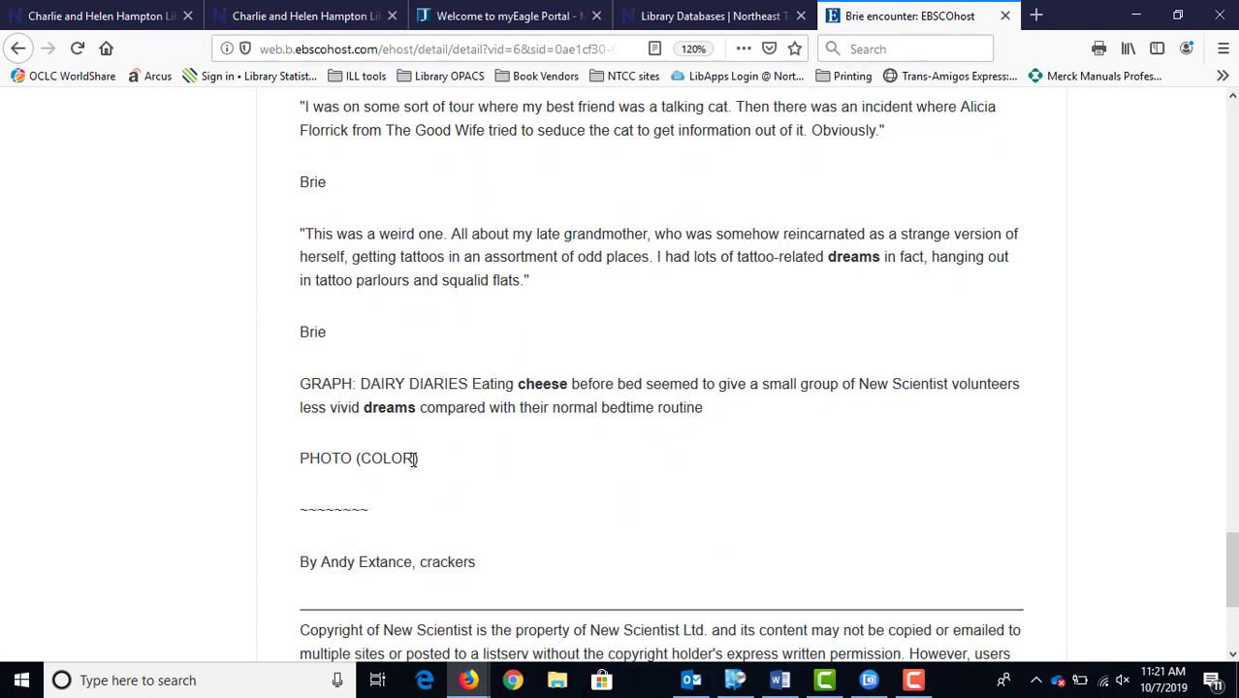
Highlight the photo and Dairy Diaries graph captions near the article's end to examine how images are represented in the HTML text
left_click_drag(378, 478, 281, 478)
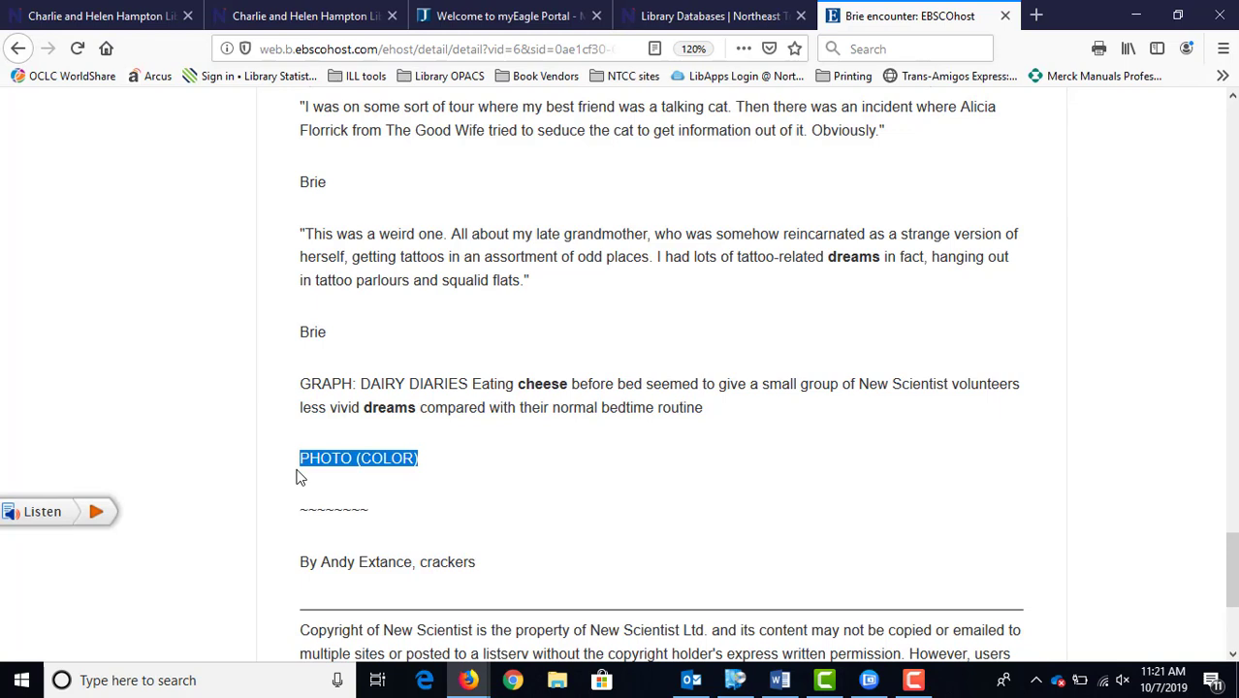
left_click(298, 473)
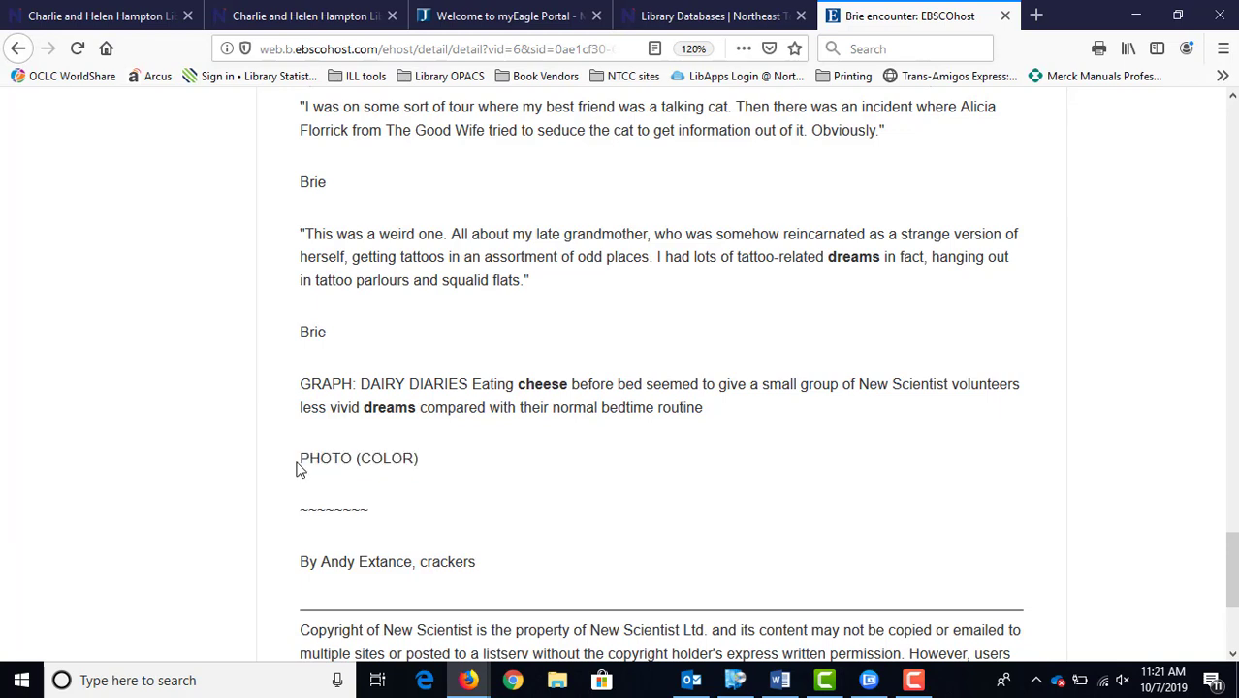
left_click_drag(299, 471, 420, 463)
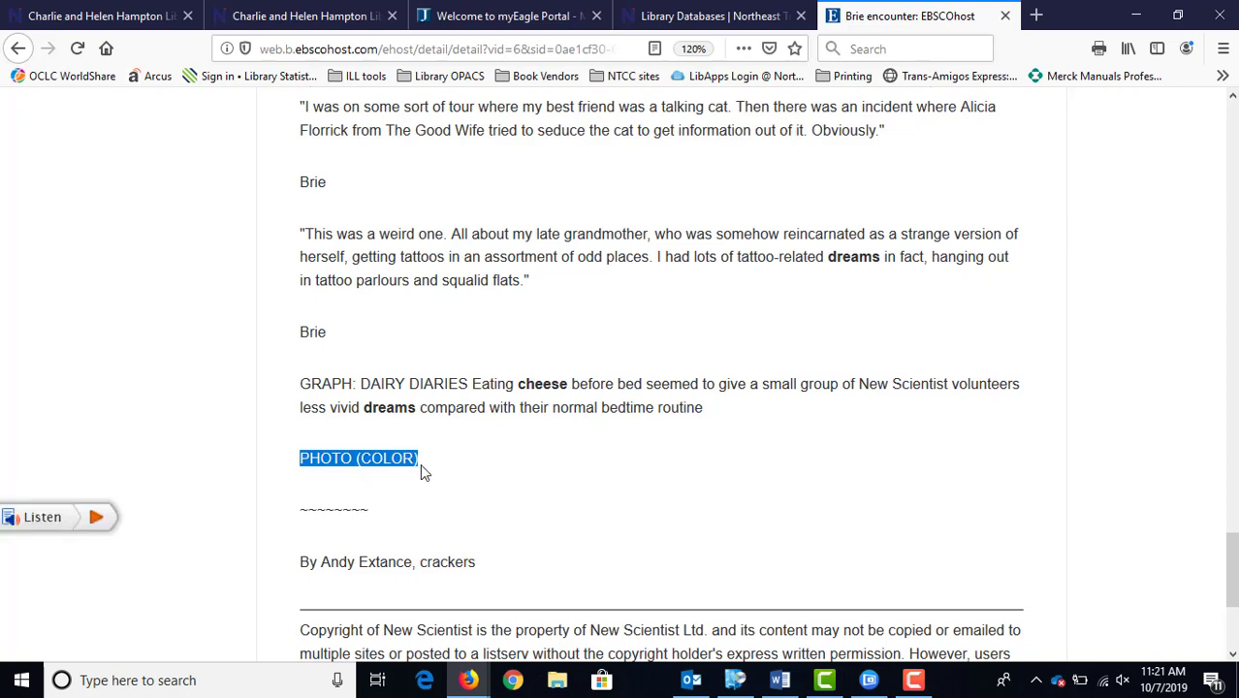
left_click(420, 466)
left_click_drag(299, 387, 714, 414)
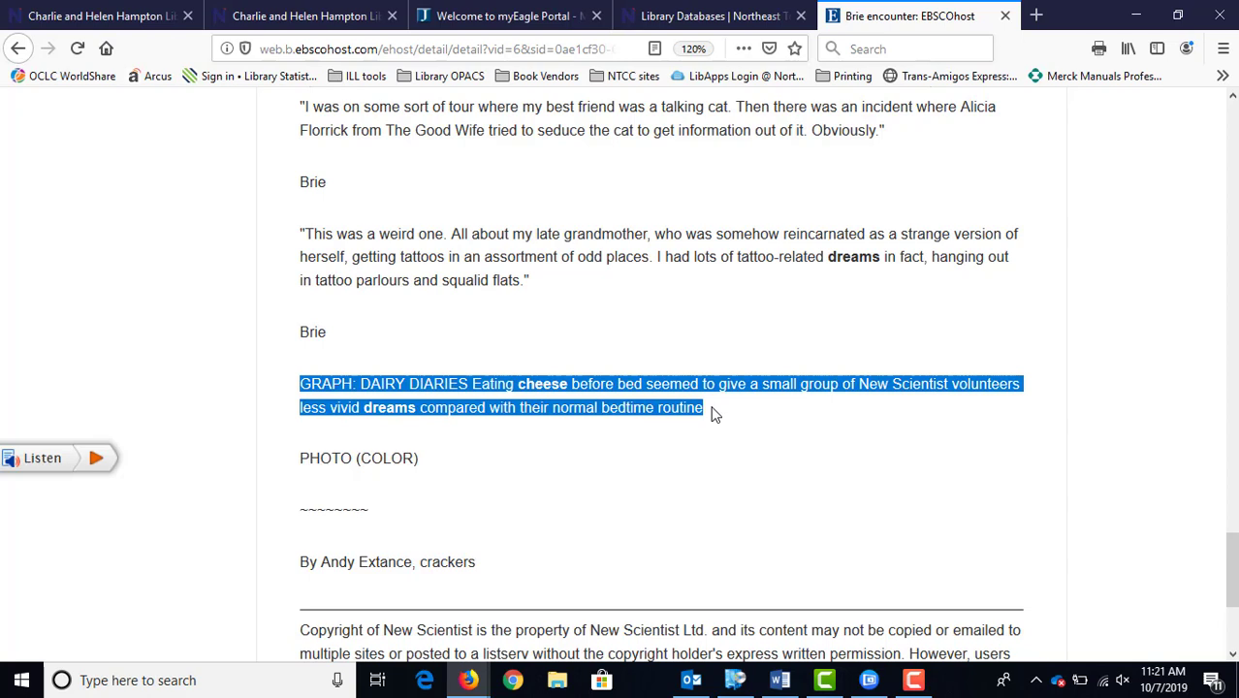
left_click(714, 414)
right_click(711, 411)
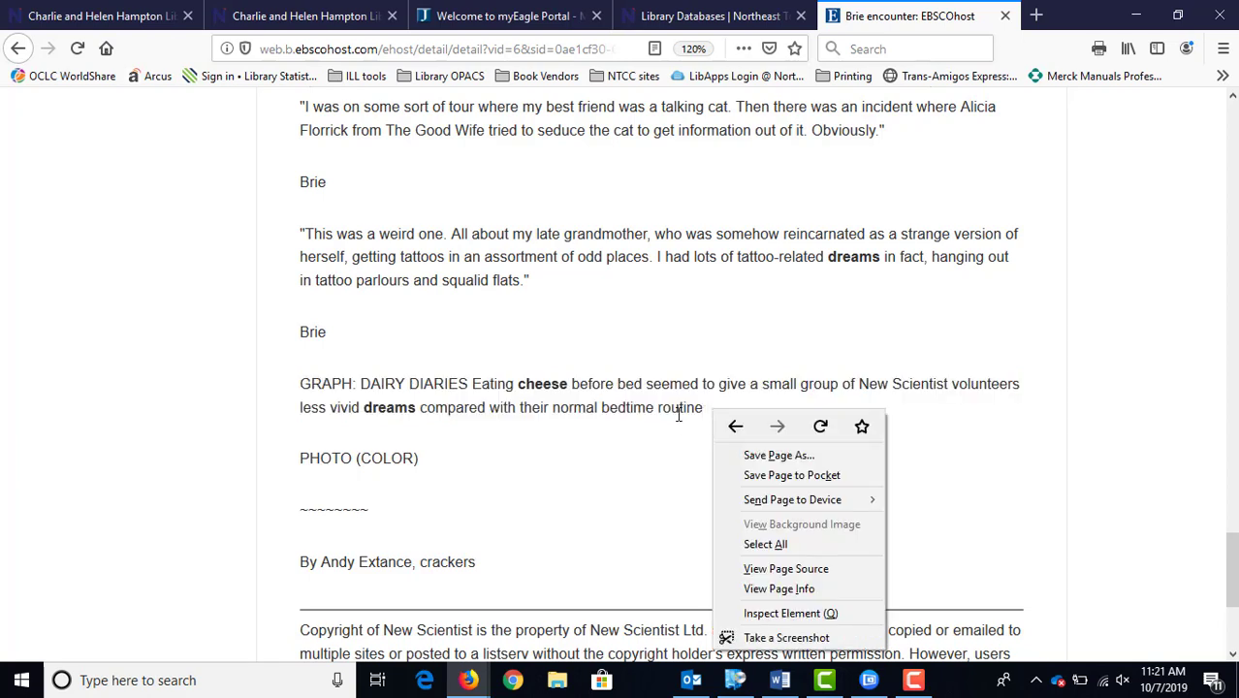
left_click(676, 424)
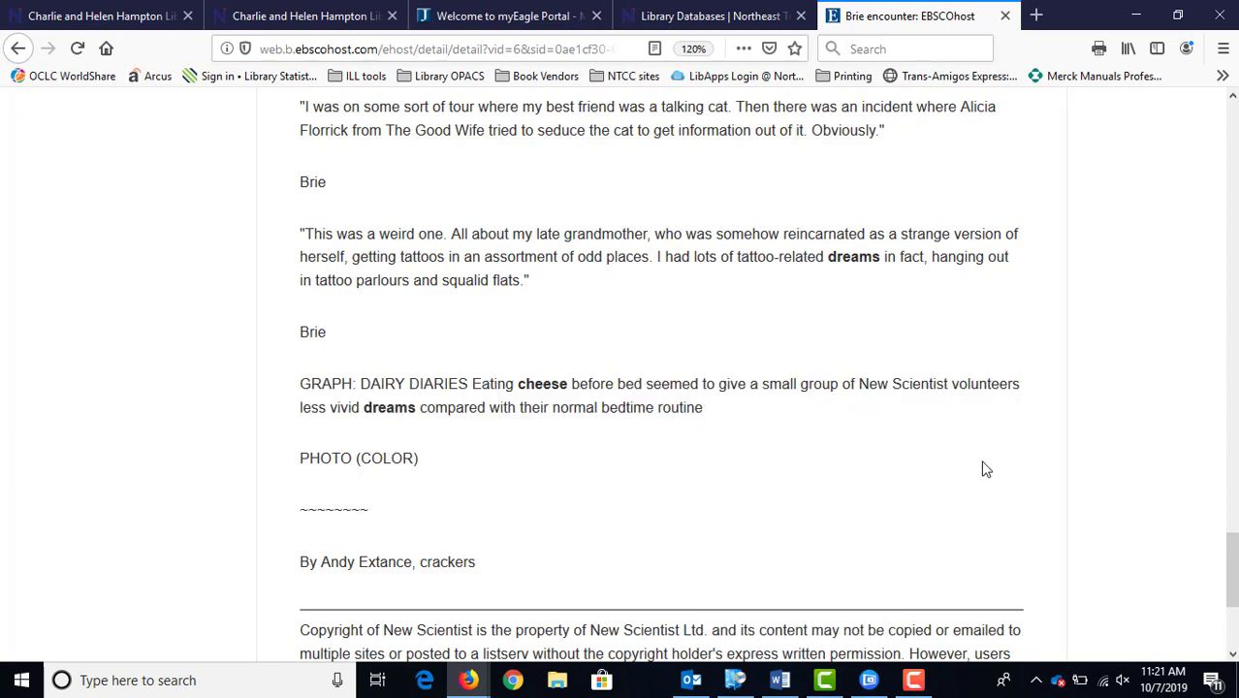
Return to the article's tools, open the e-mail form and look over its recipient, subject and format fields
left_click_drag(1232, 562, 1231, 126)
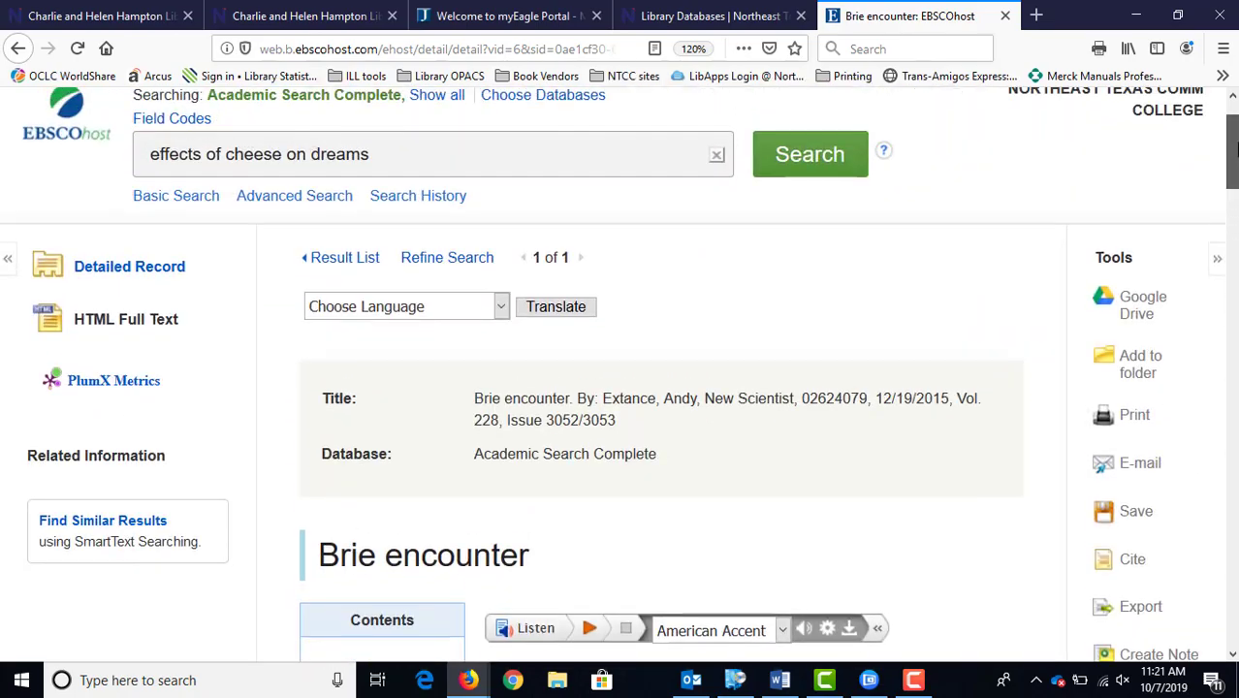
scroll(1005, 310, "down", 2)
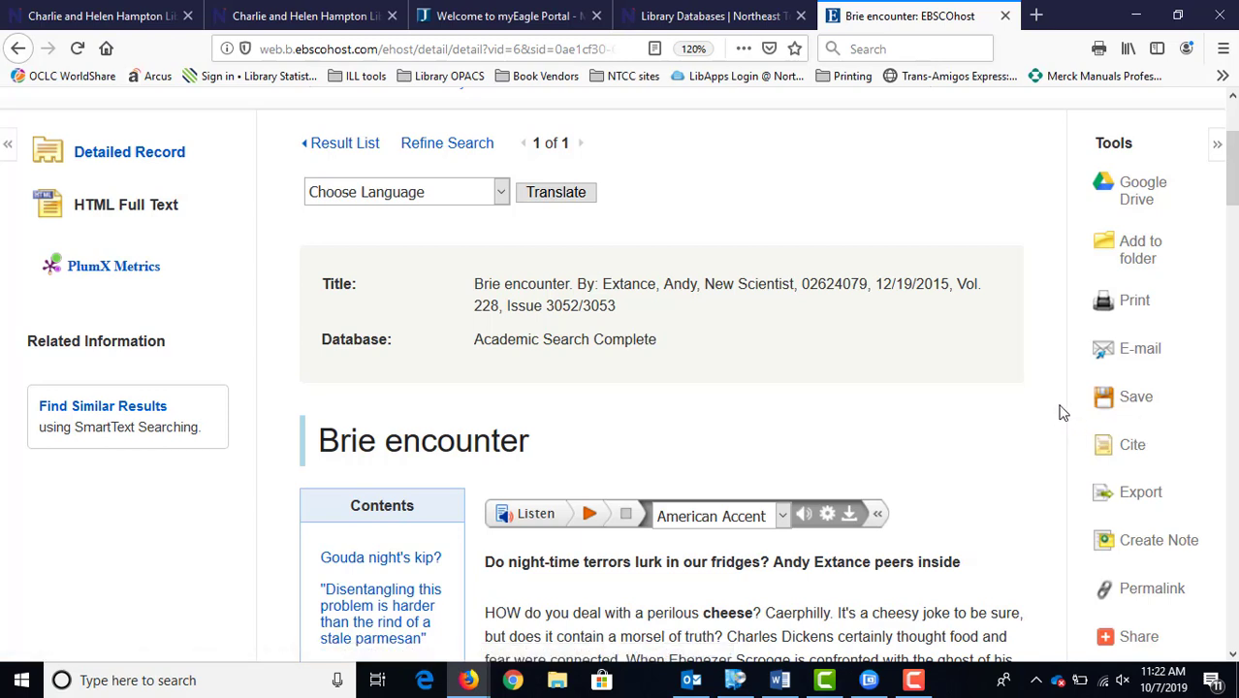
left_click(1145, 357)
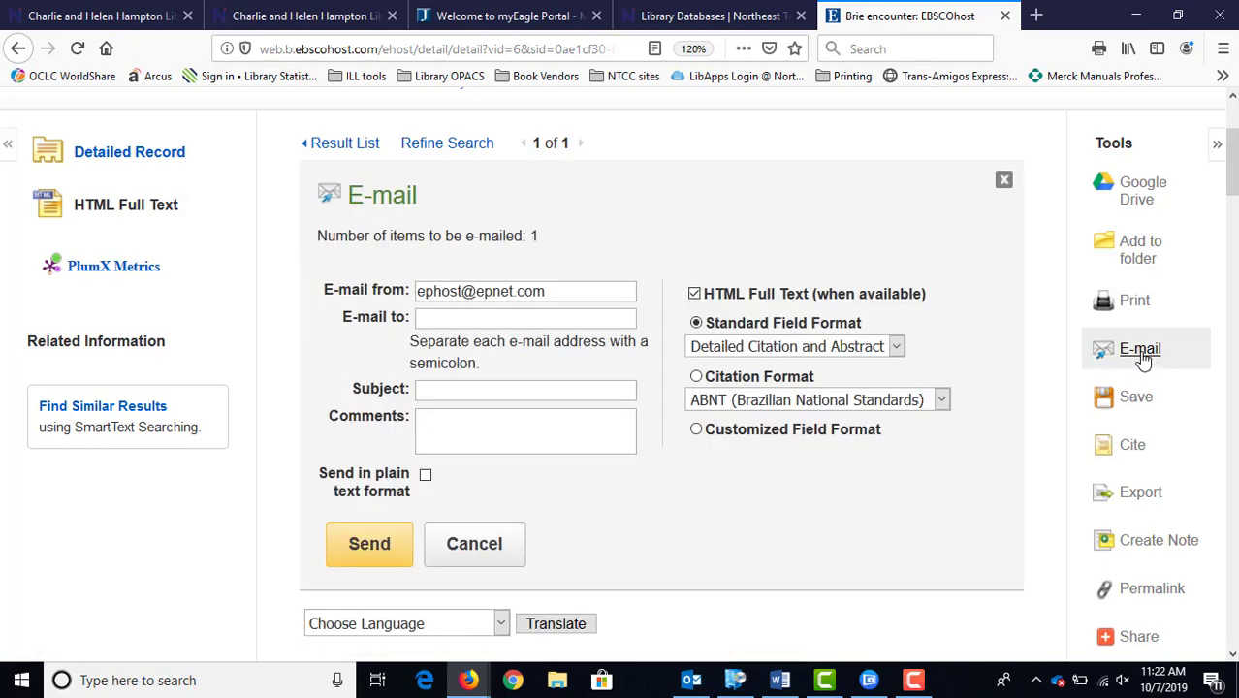
left_click(523, 323)
left_click(506, 390)
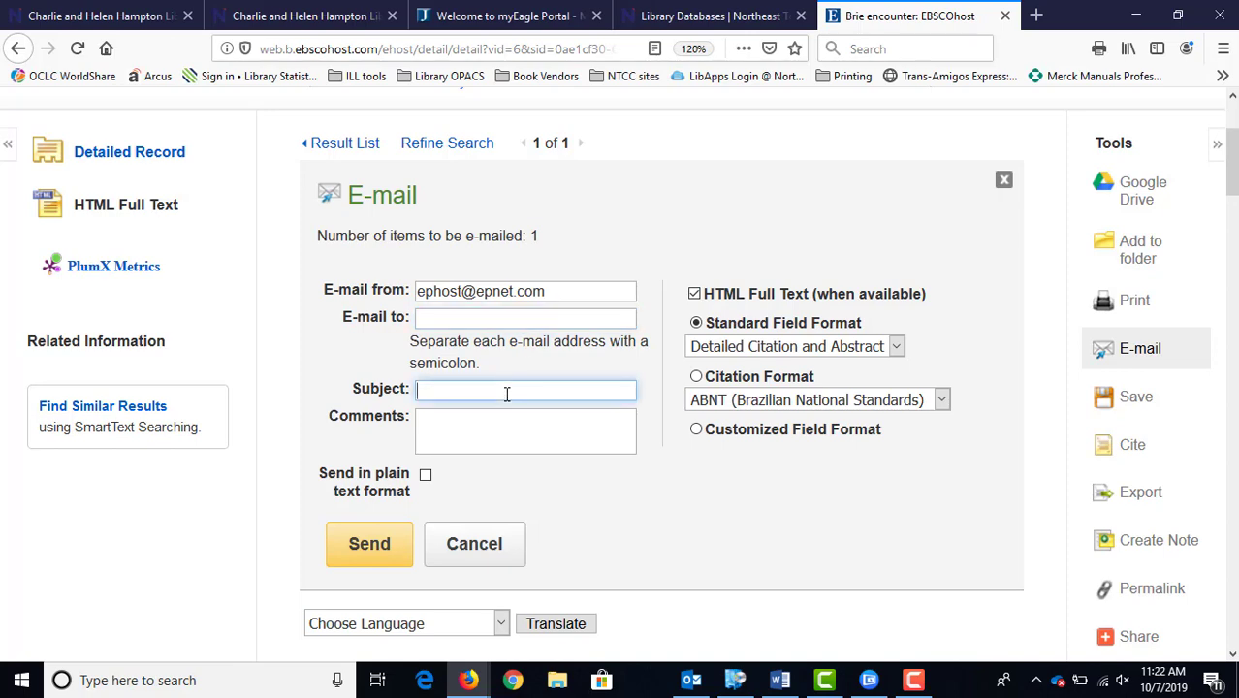
scroll(788, 498, "down", 2)
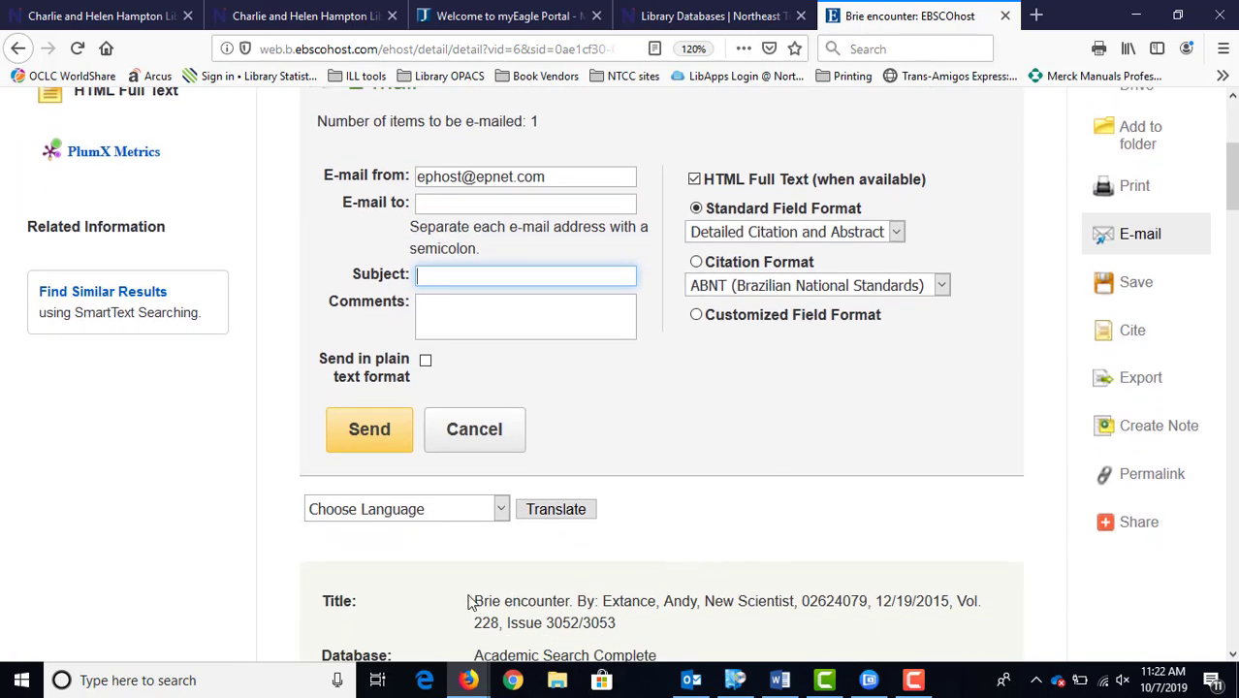
Copy the article title "Brie encounter" from the record into the e-mail form's subject
left_click_drag(473, 601, 568, 603)
right_click(567, 603)
left_click(608, 475)
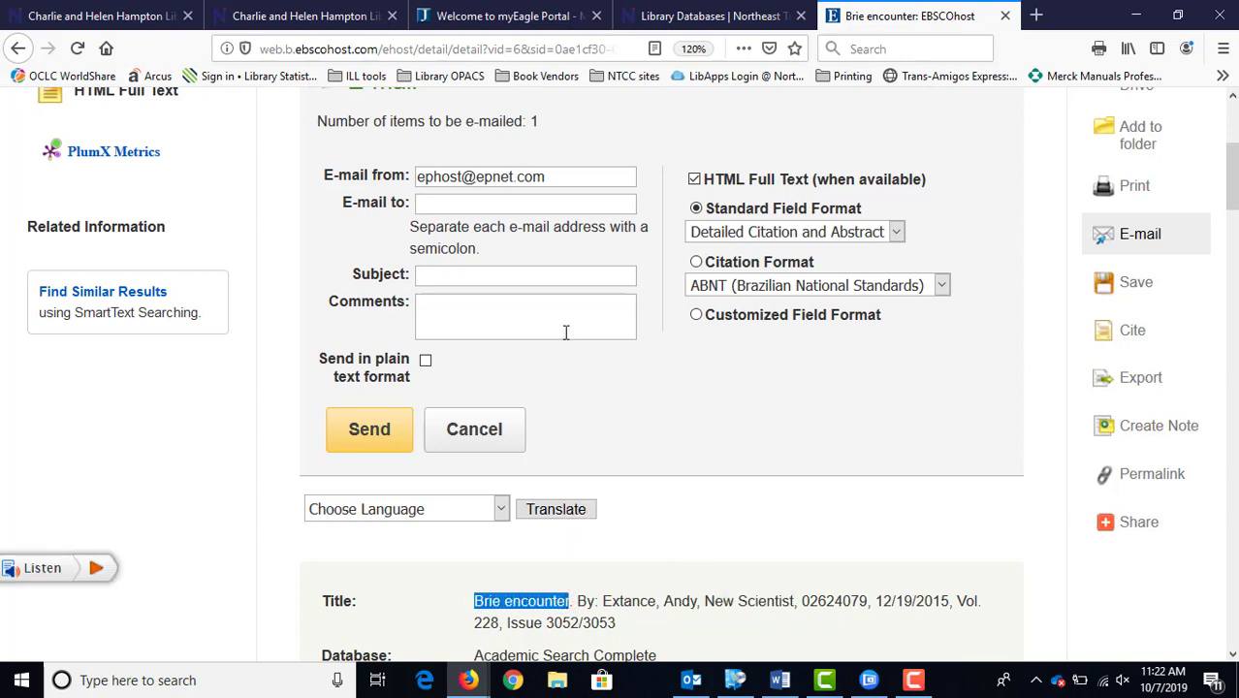
left_click(548, 276)
right_click(551, 277)
left_click(589, 355)
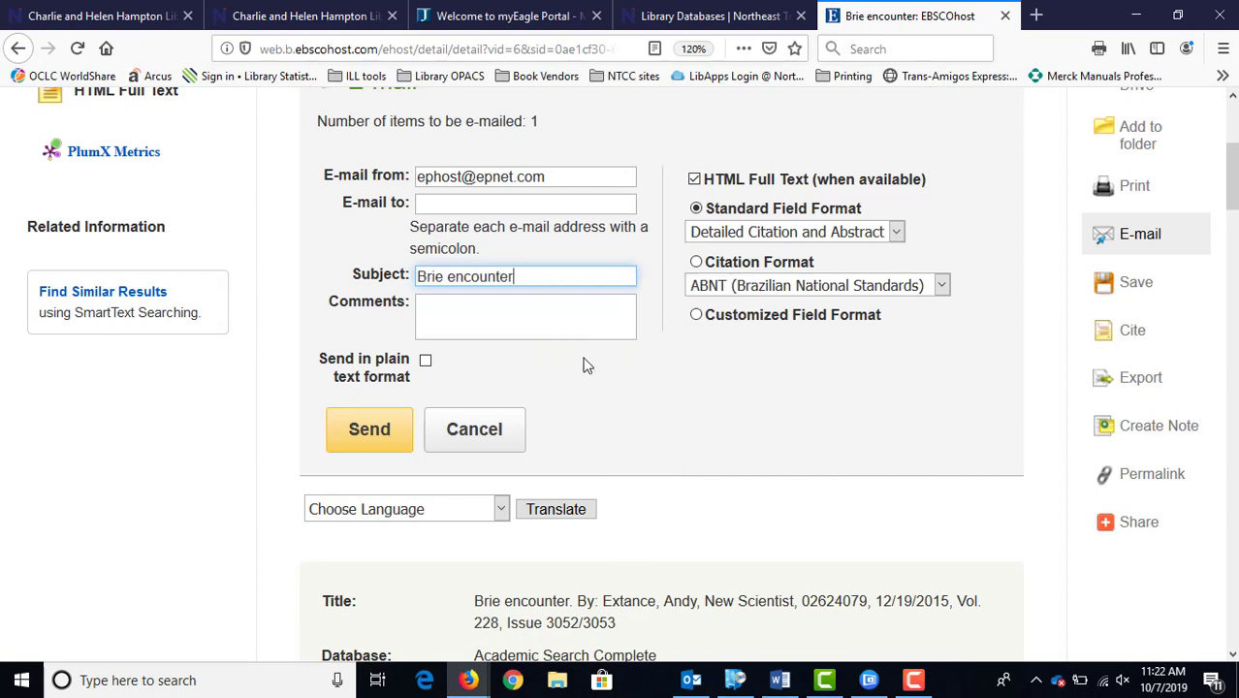
Set the e-mail's citation format to MLA (Modern Language Assoc.) and look over the completed form
left_click(842, 290)
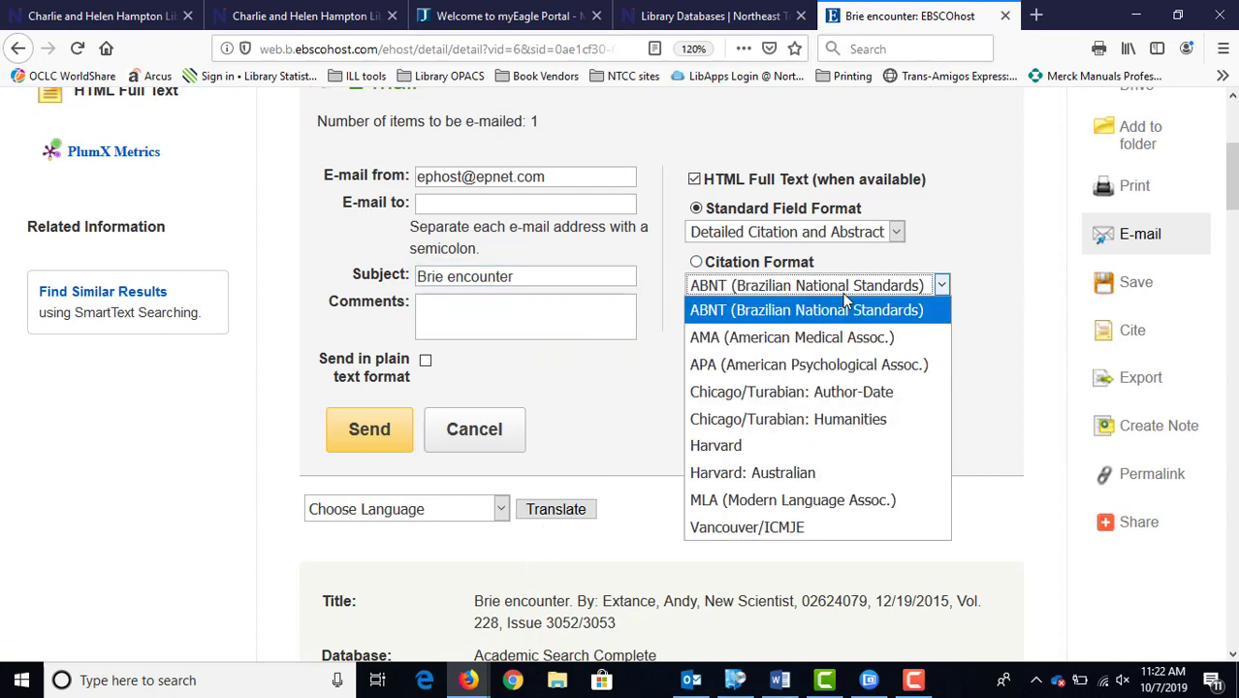
left_click(772, 502)
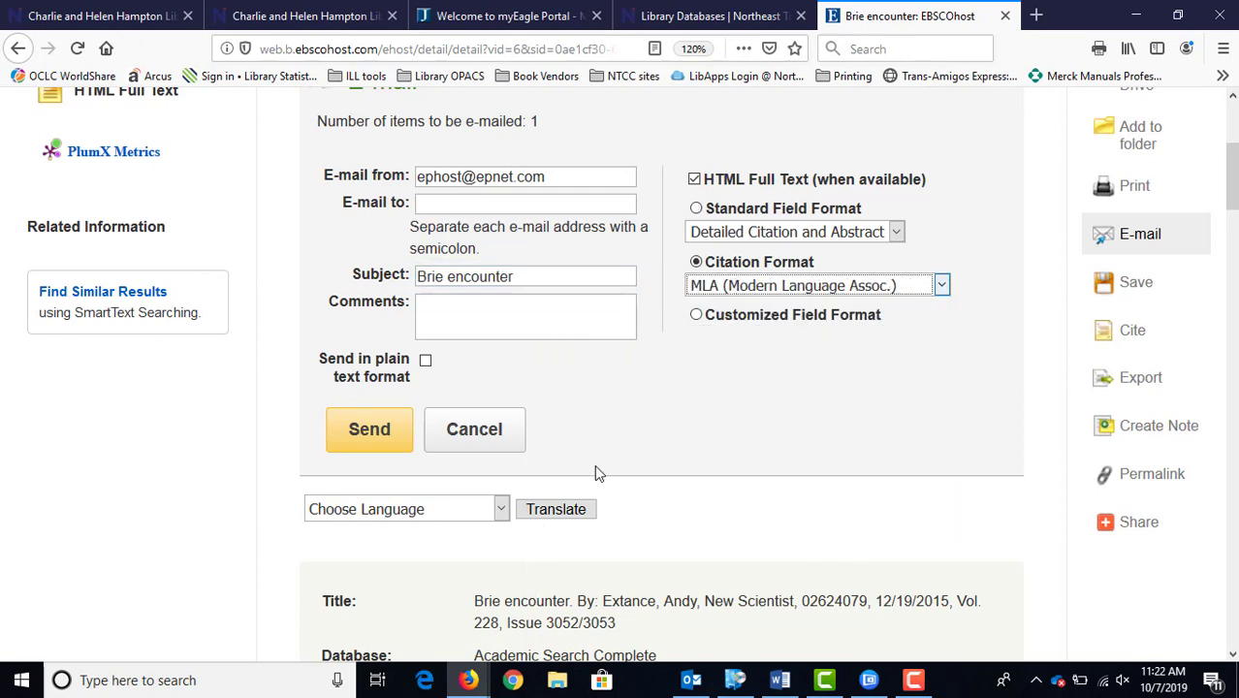
left_click(370, 436)
scroll(923, 531, "up", 2)
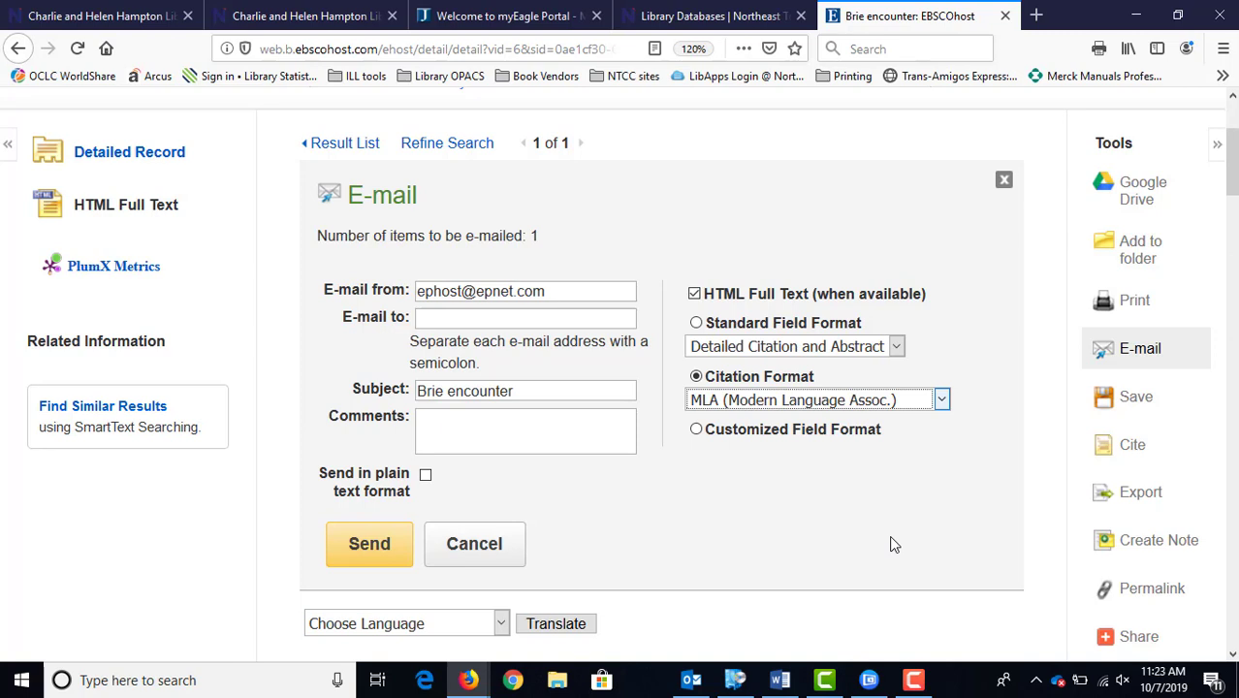
Return to the detailed record of "Brie encounter" and search by its subject term DREAMS
left_click(18, 49)
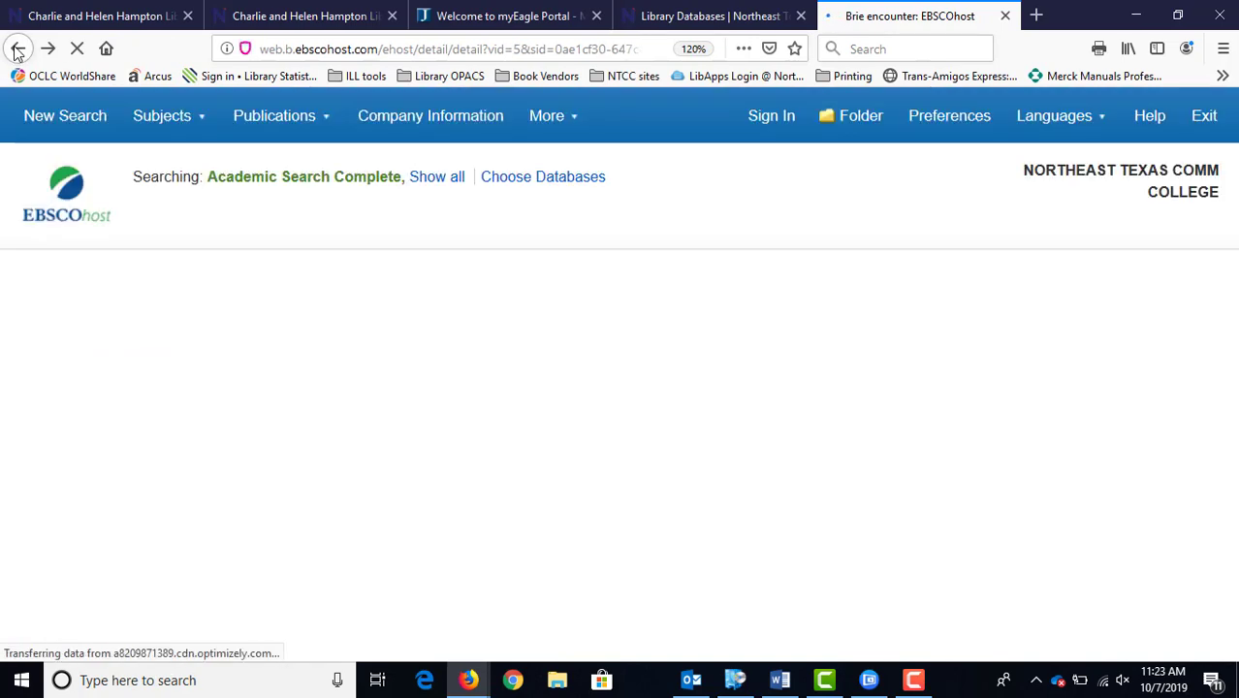
left_click(18, 49)
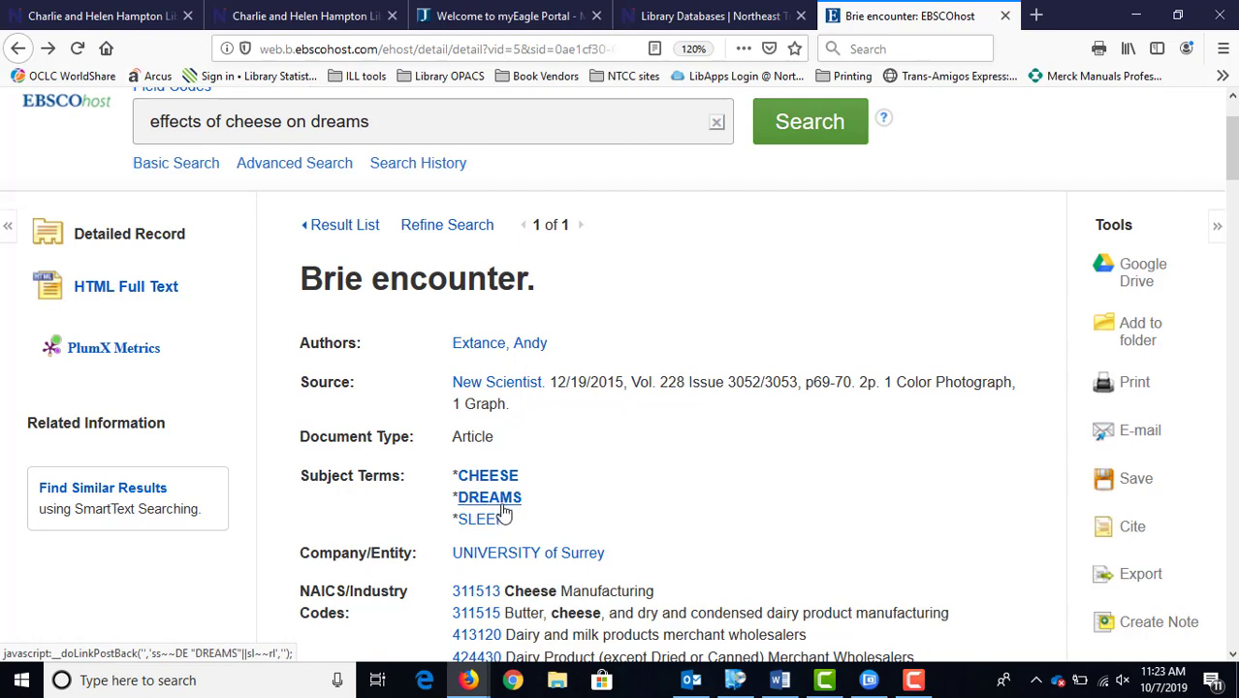
left_click(506, 498)
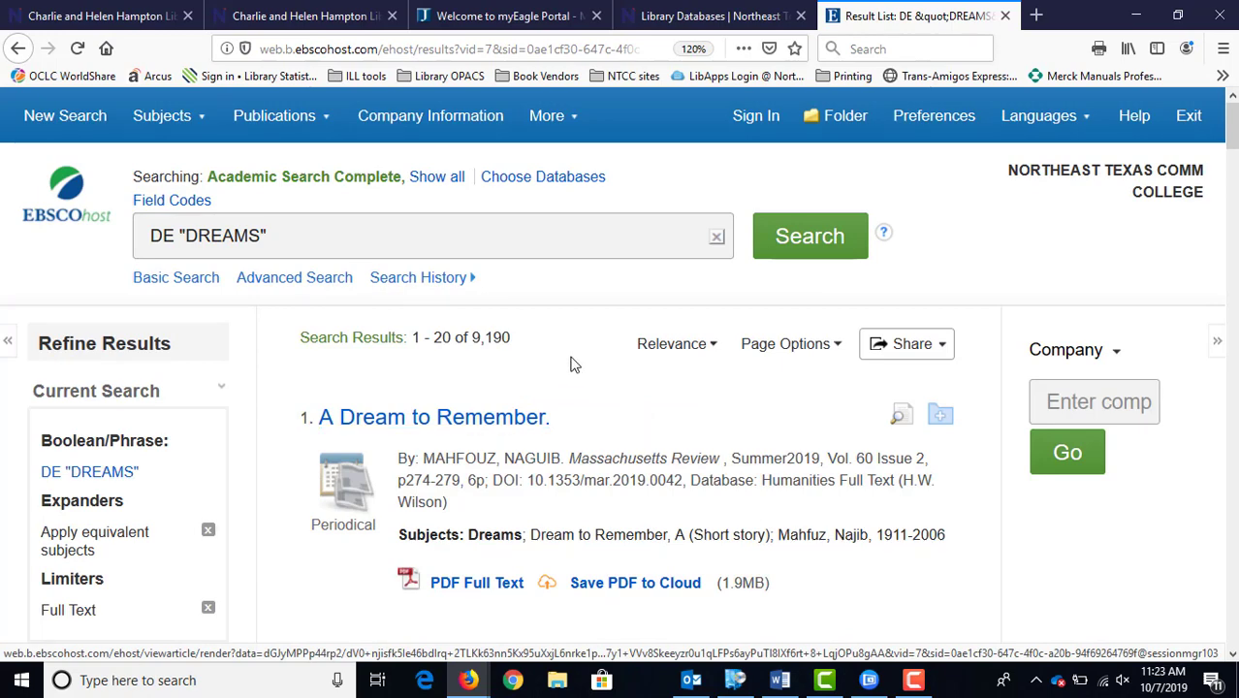
Expand the Subject: Thesaurus Term and Subject: Major Heading filters of the DREAMS results and look through their terms
scroll(539, 163, "down", 3)
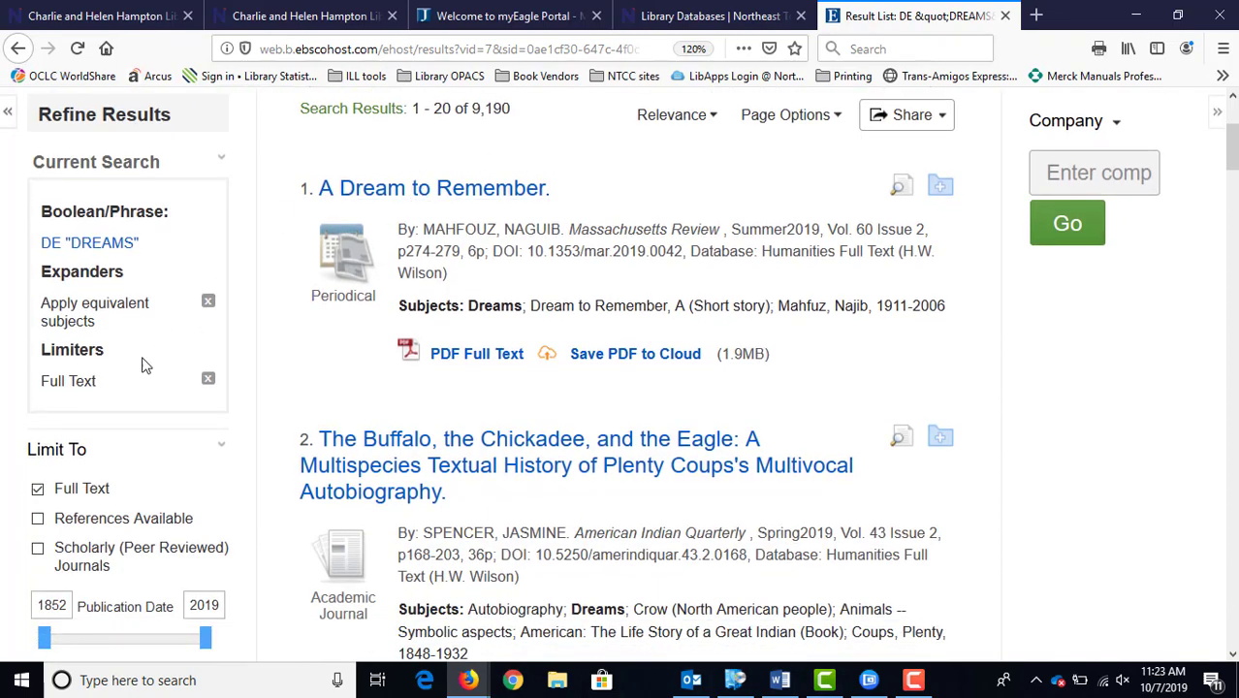
scroll(141, 362, "down", 4)
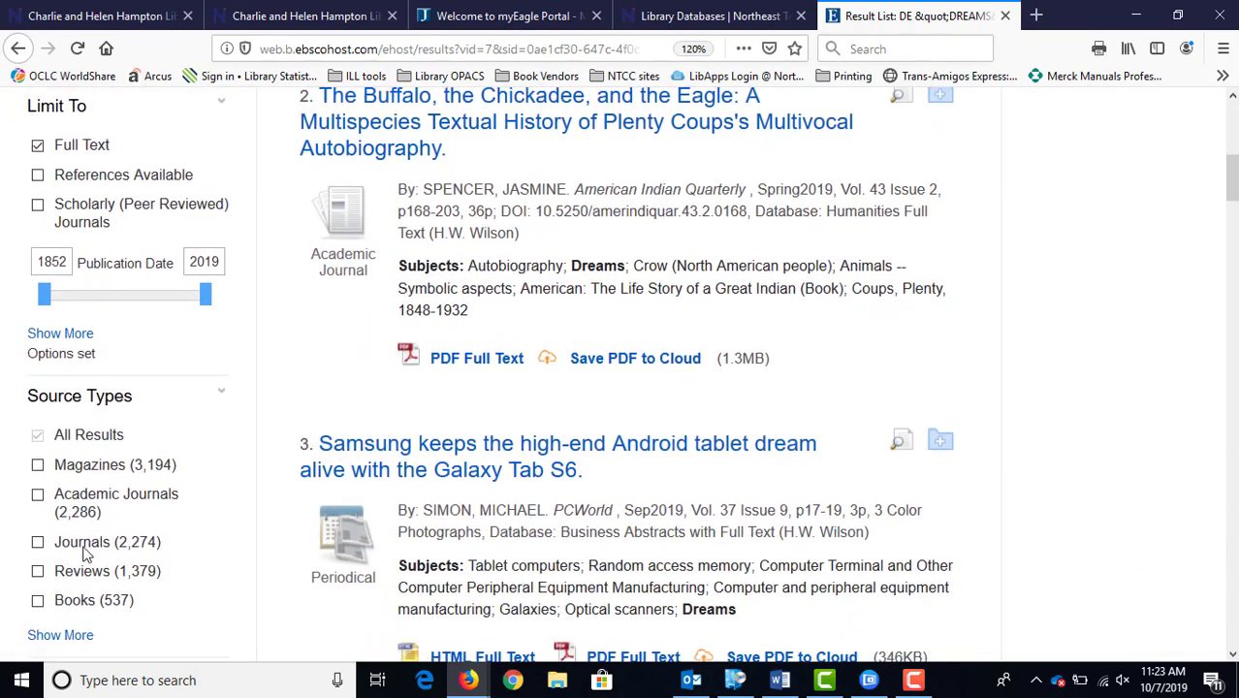
scroll(233, 392, "down", 1)
scroll(235, 397, "down", 4)
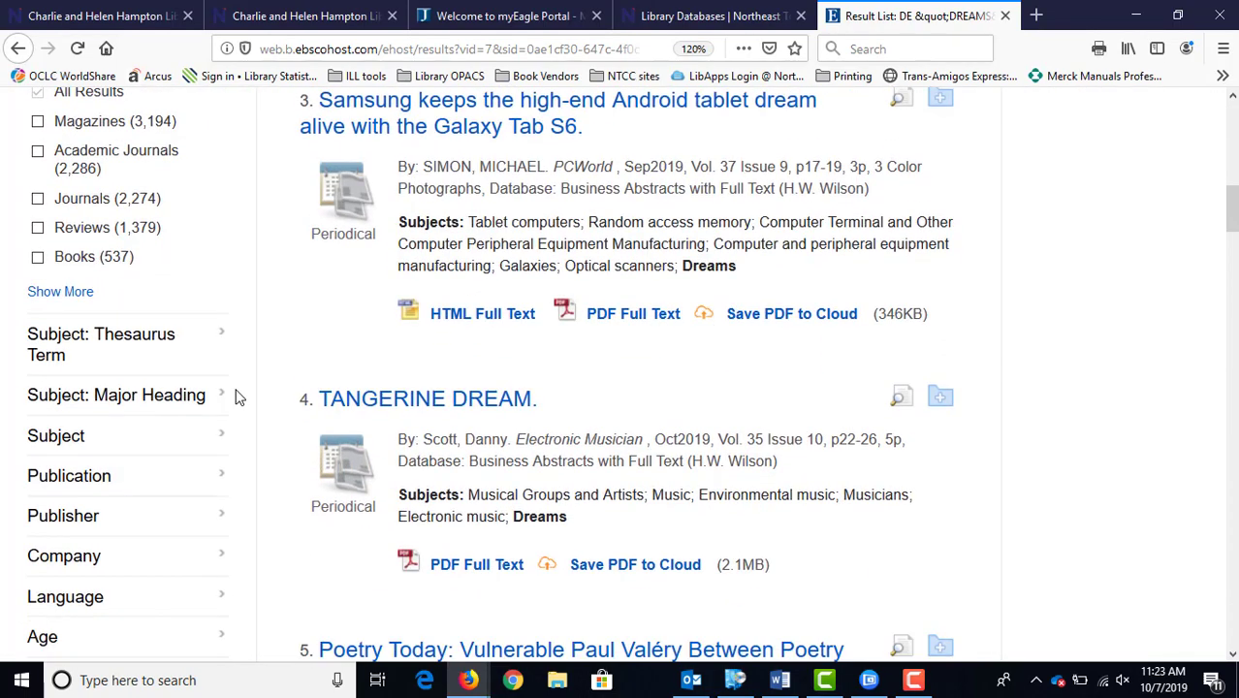
left_click(58, 351)
scroll(273, 475, "down", 3)
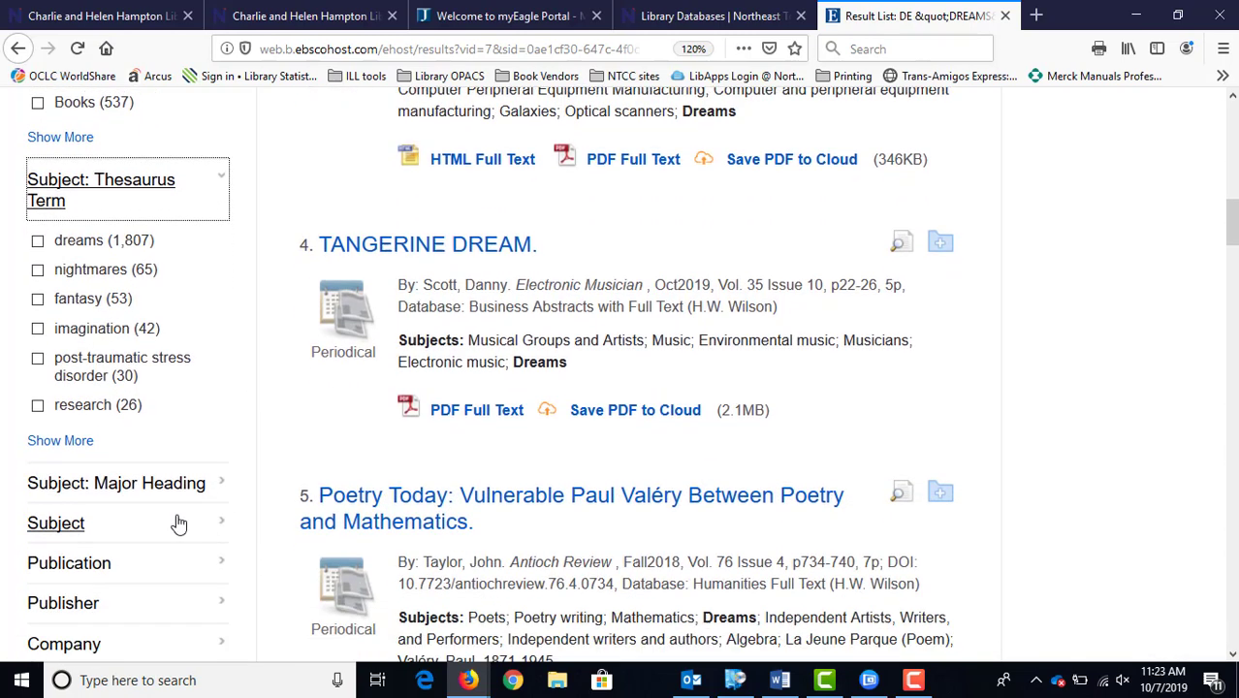
left_click(136, 408)
scroll(158, 518, "down", 6)
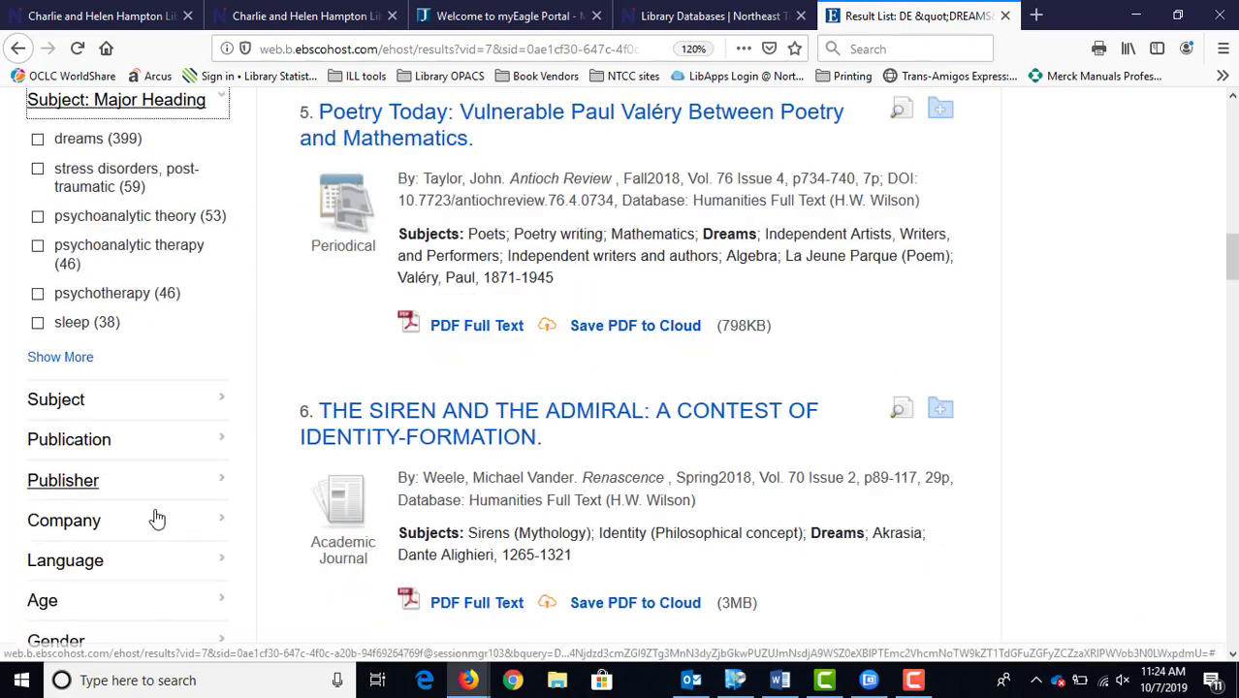
Expand the Subject filter and compare its terms with those under the thesaurus term and major heading filters
left_click(41, 249)
scroll(242, 427, "up", 2)
scroll(273, 478, "up", 5)
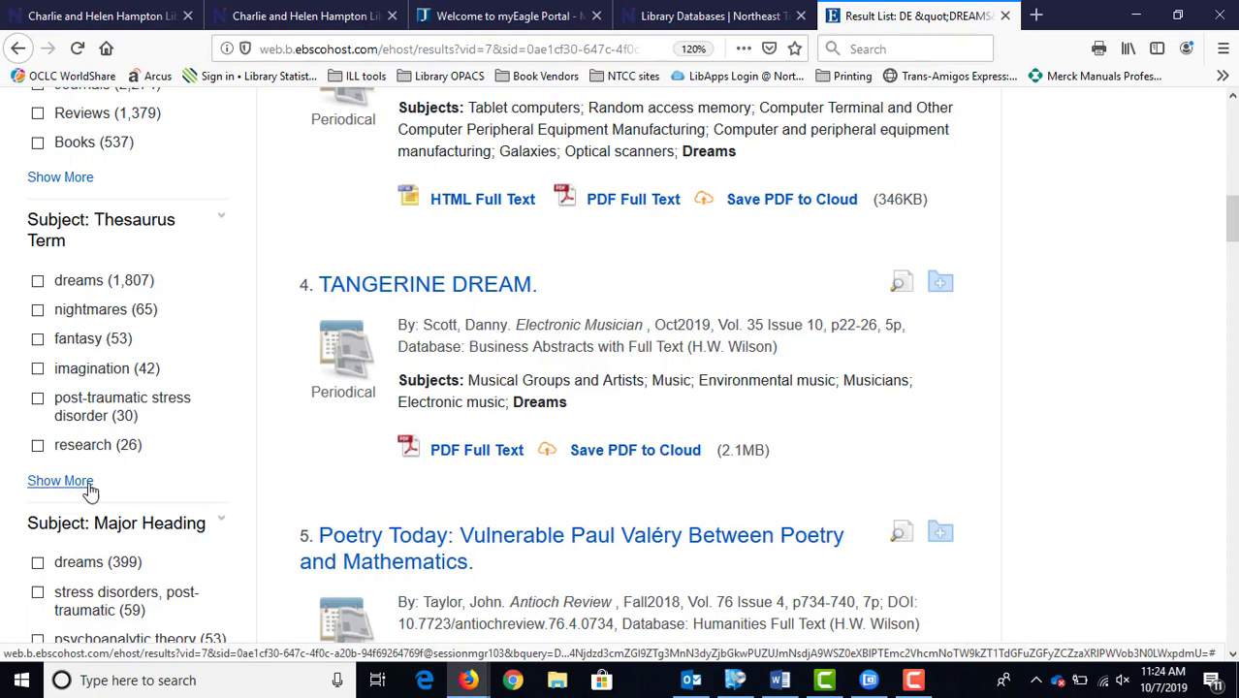
scroll(244, 506, "down", 3)
scroll(243, 506, "down", 2)
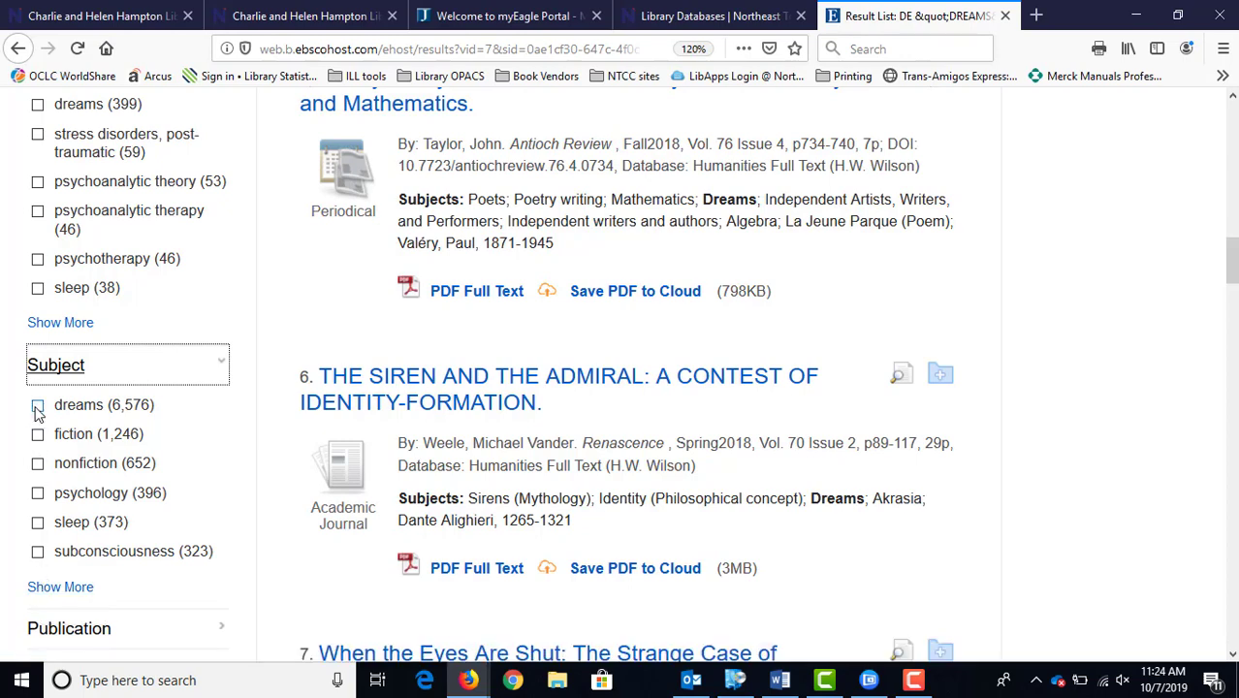
Open the full list of Subject filter terms and limit the results to nightmares, children's literature and emotions (psychology)
left_click(42, 593)
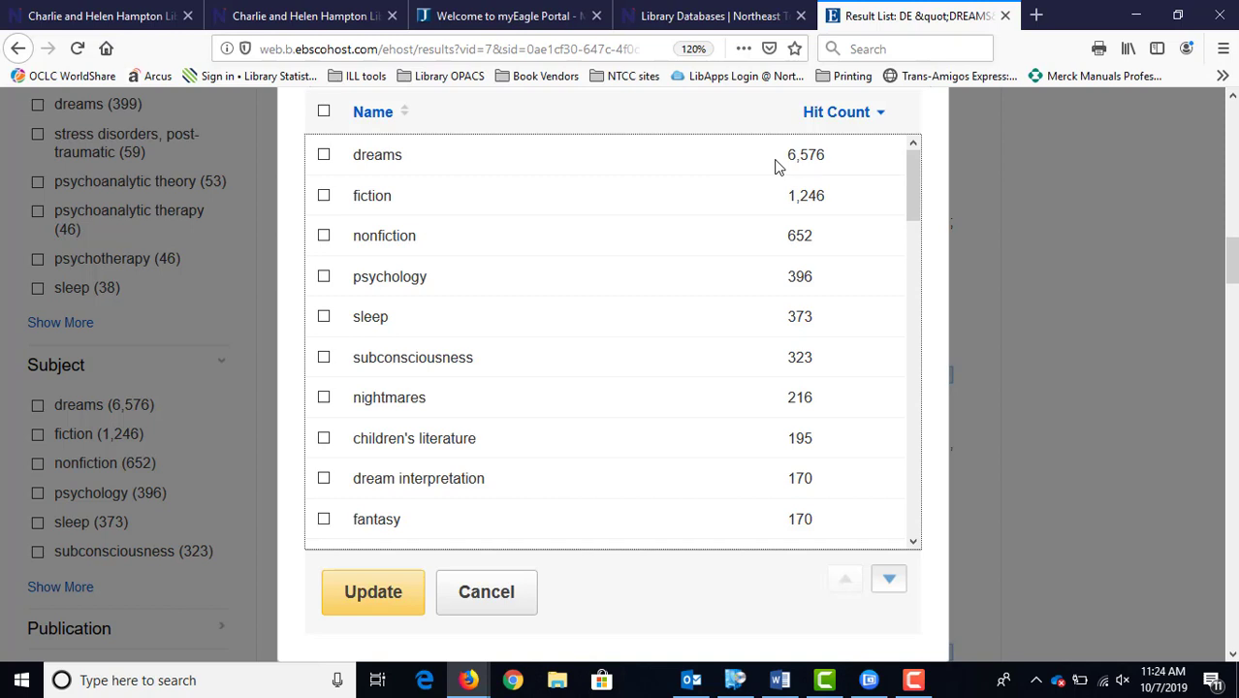
left_click(323, 439)
left_click(323, 399)
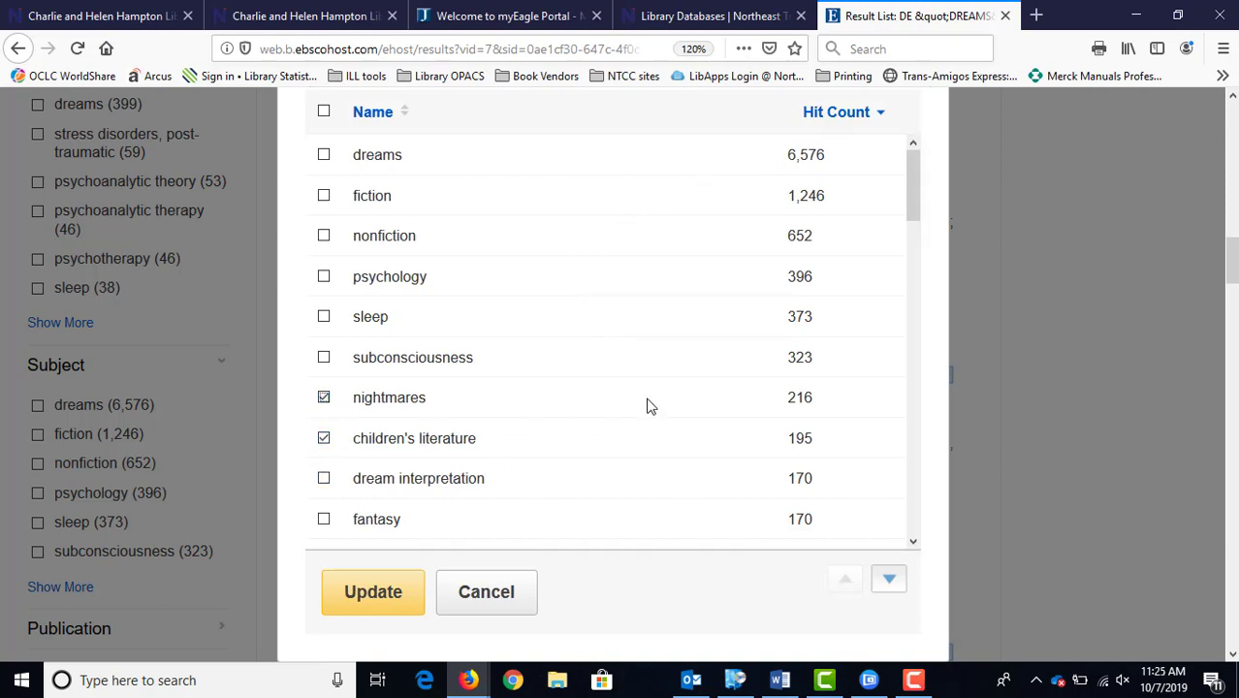
scroll(820, 309, "down", 5)
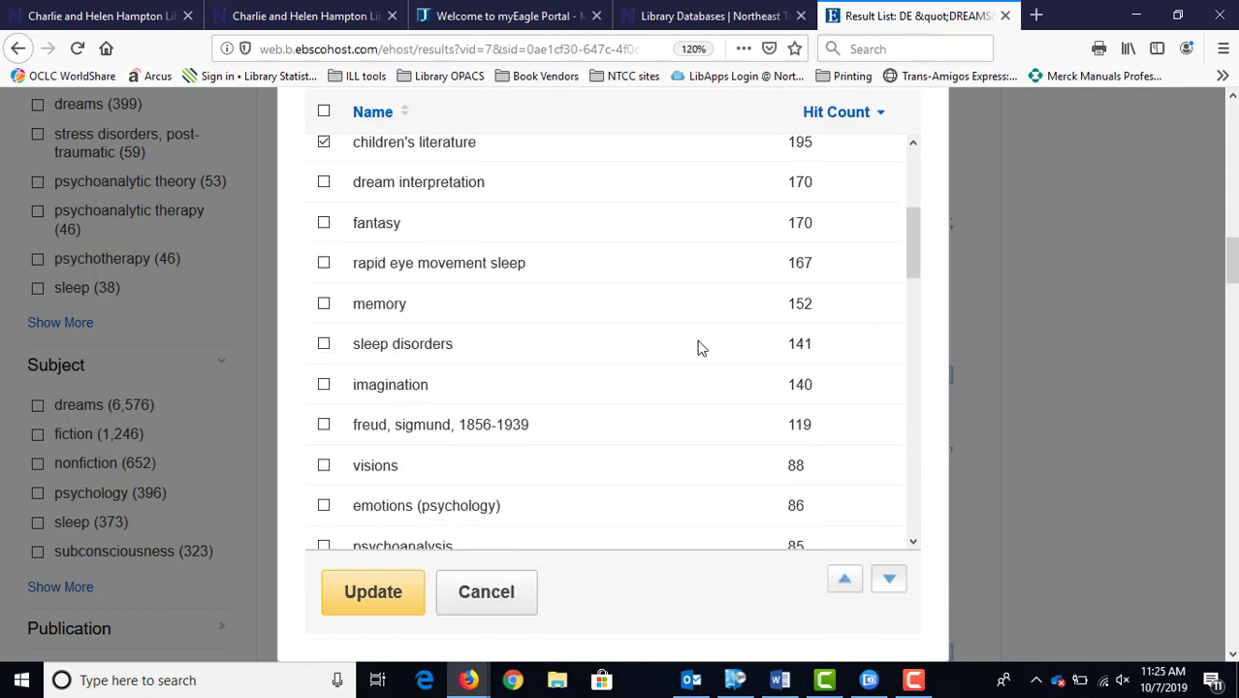
scroll(581, 398, "down", 2)
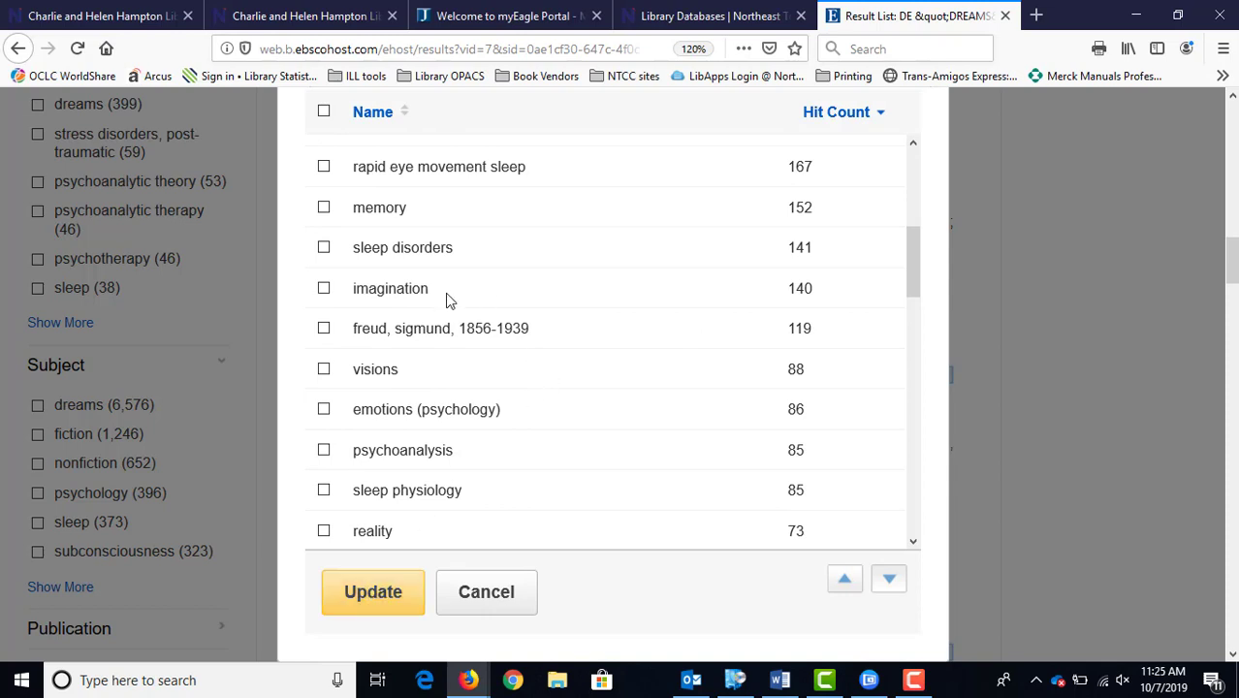
scroll(620, 417, "up", 1)
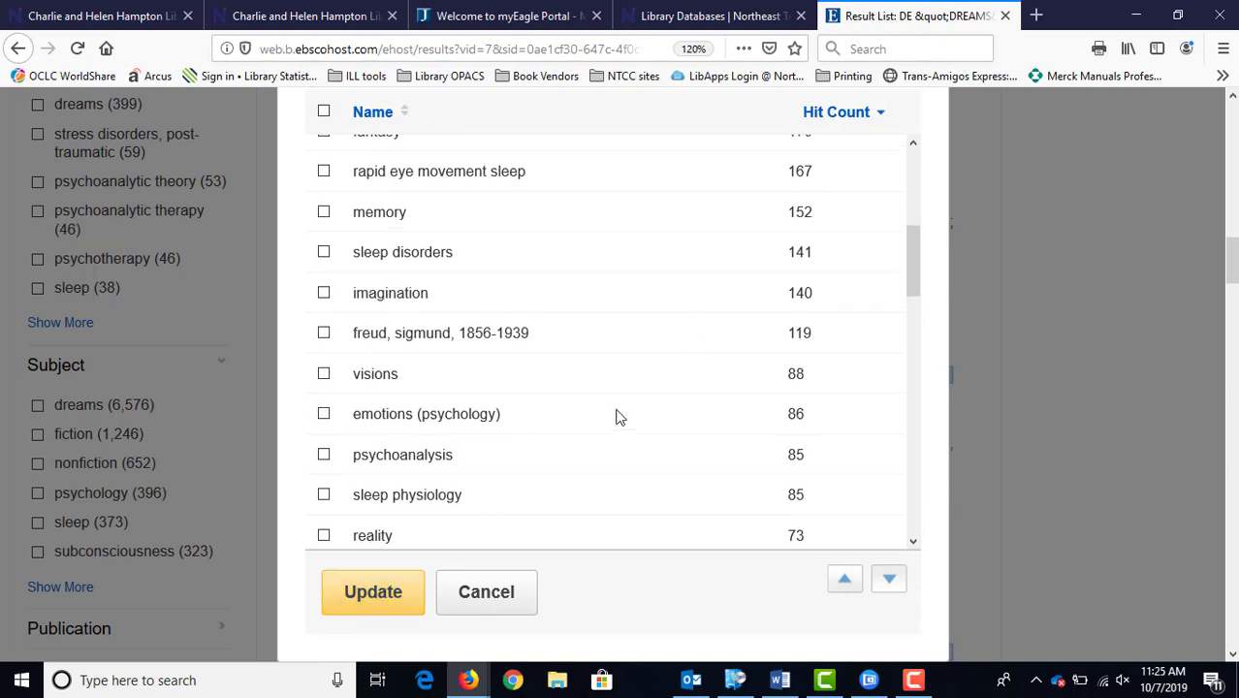
scroll(617, 417, "up", 6)
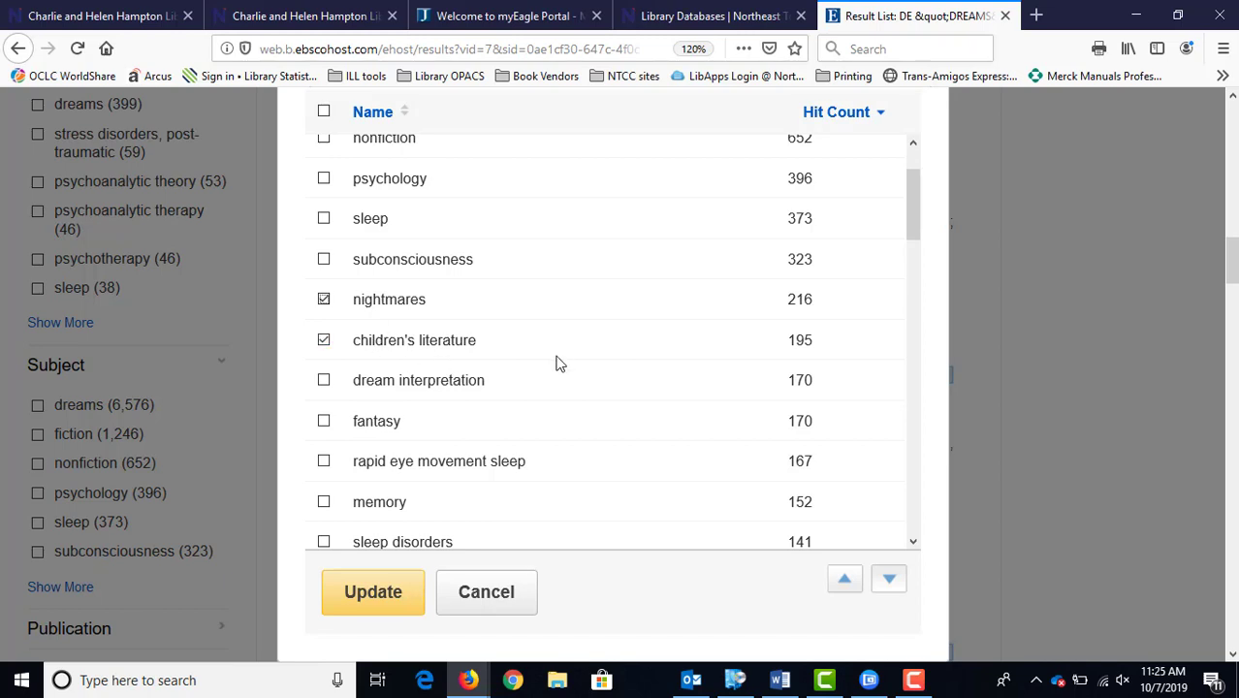
scroll(554, 363, "down", 6)
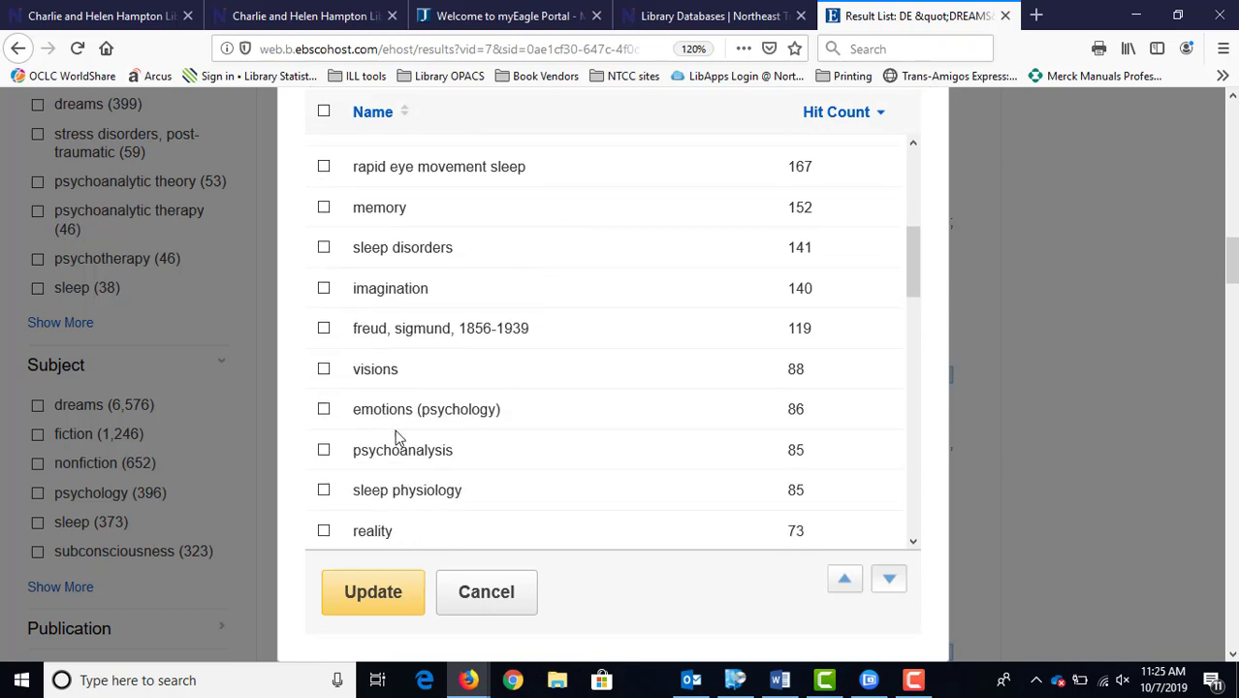
left_click(324, 409)
scroll(630, 455, "down", 10)
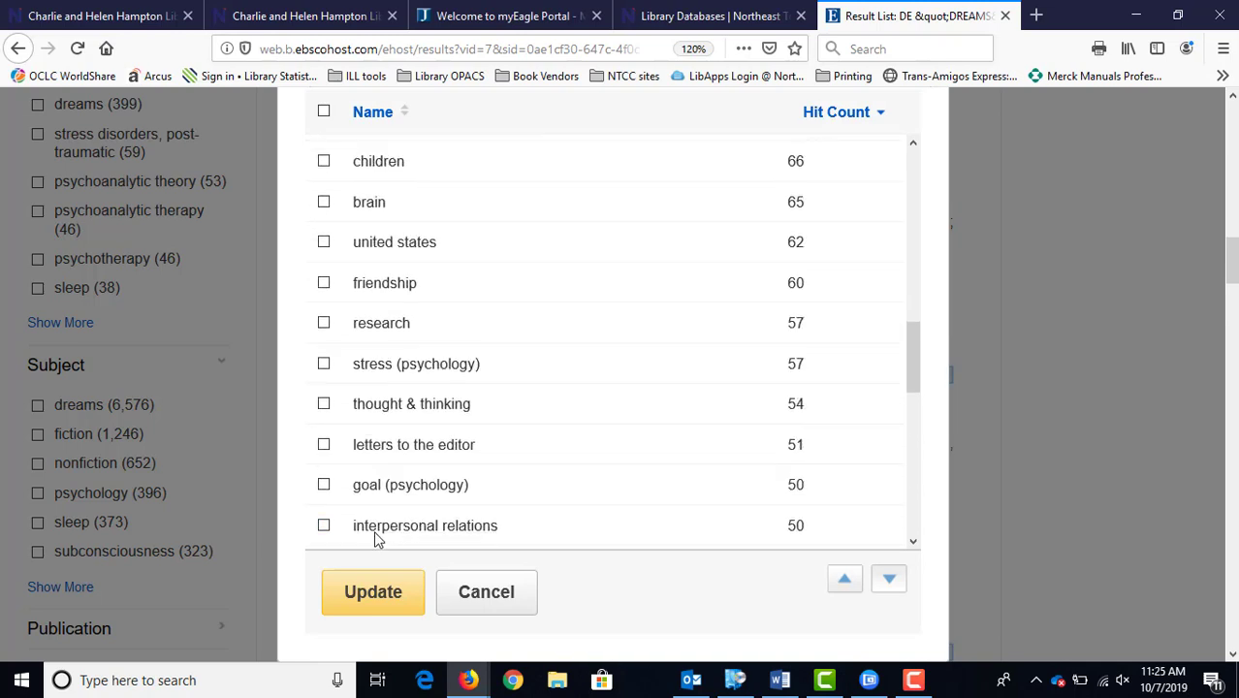
left_click(371, 598)
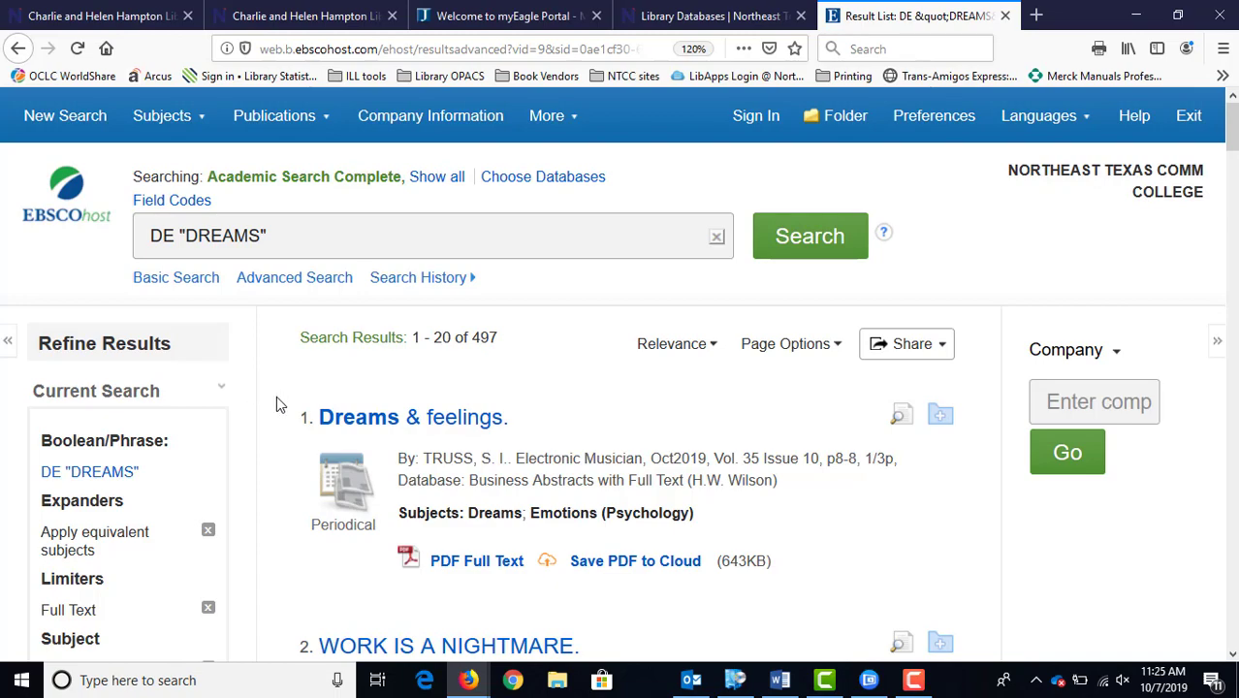
Limit the publication date of the results to 2014 through 2019 and apply the new range
scroll(276, 395, "down", 4)
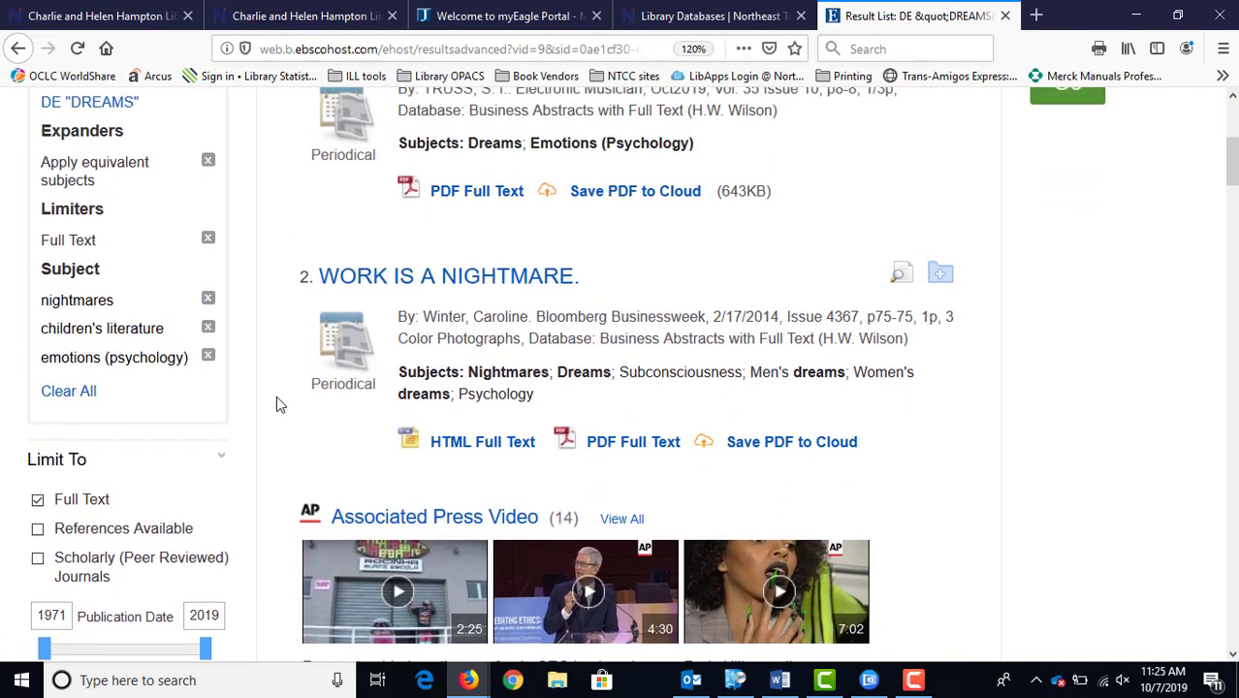
scroll(277, 406, "down", 2)
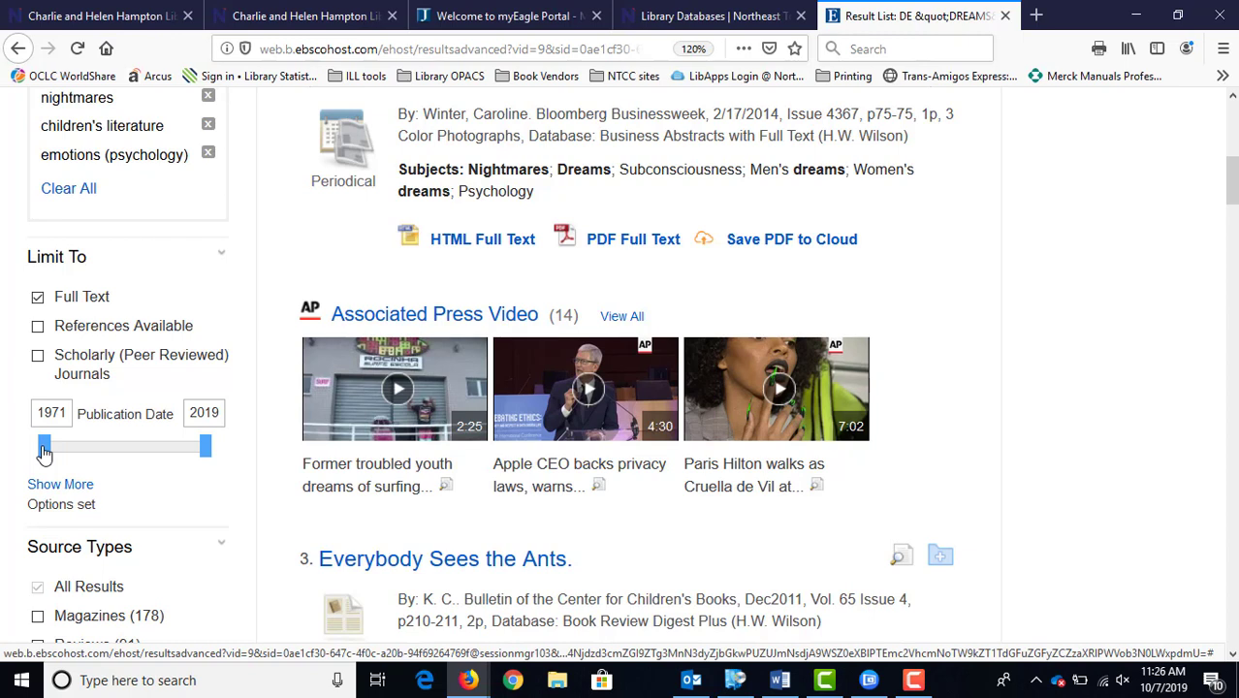
left_click_drag(44, 451, 198, 465)
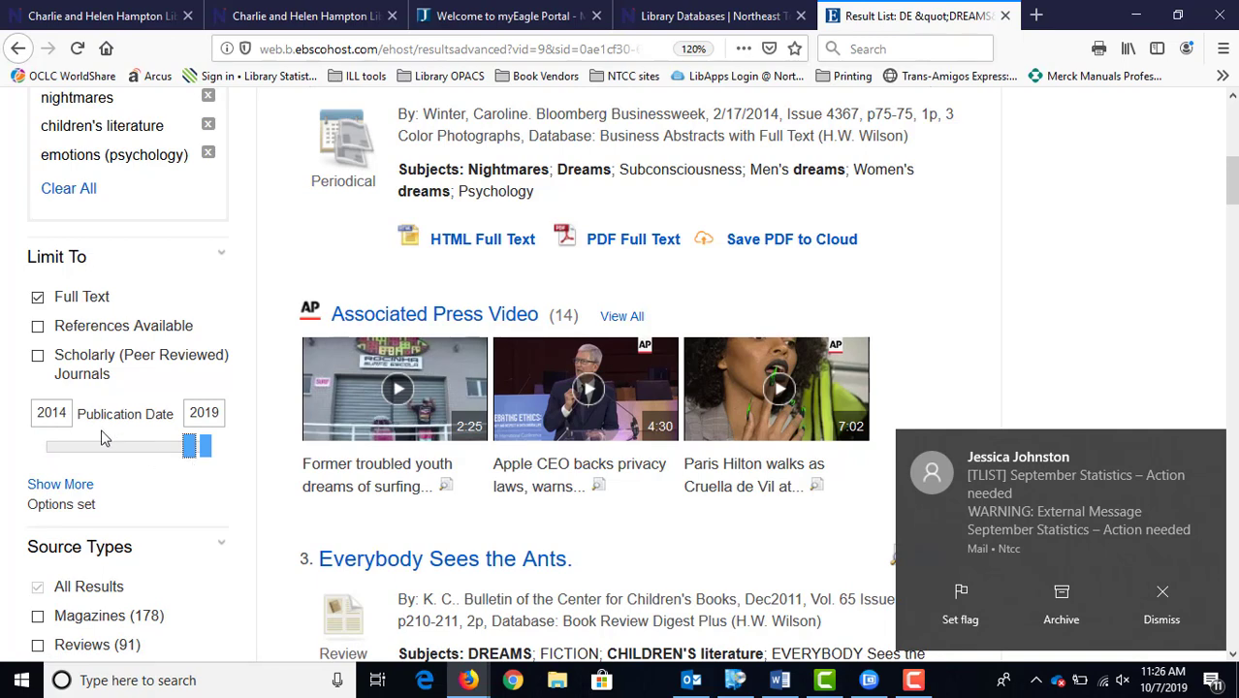
left_click(64, 413)
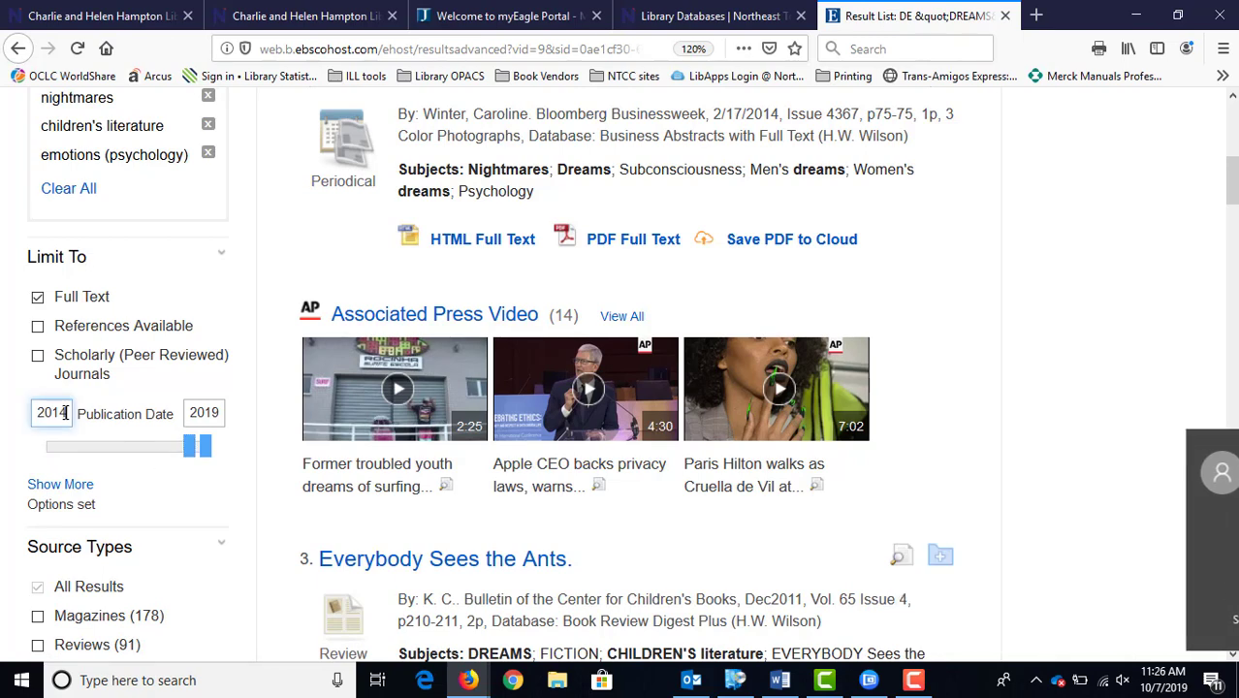
key("Return")
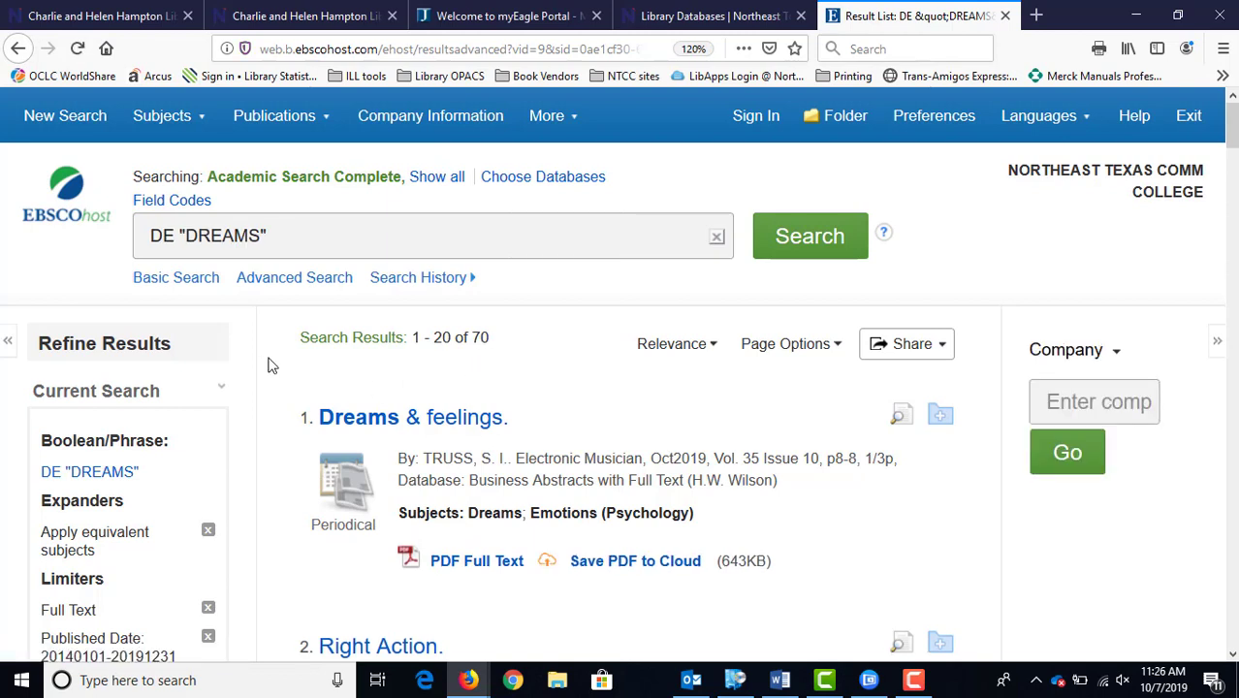
Look through the narrowed results, view the record of "Bad Dreams Are Good" and return to the result list
scroll(272, 366, "down", 5)
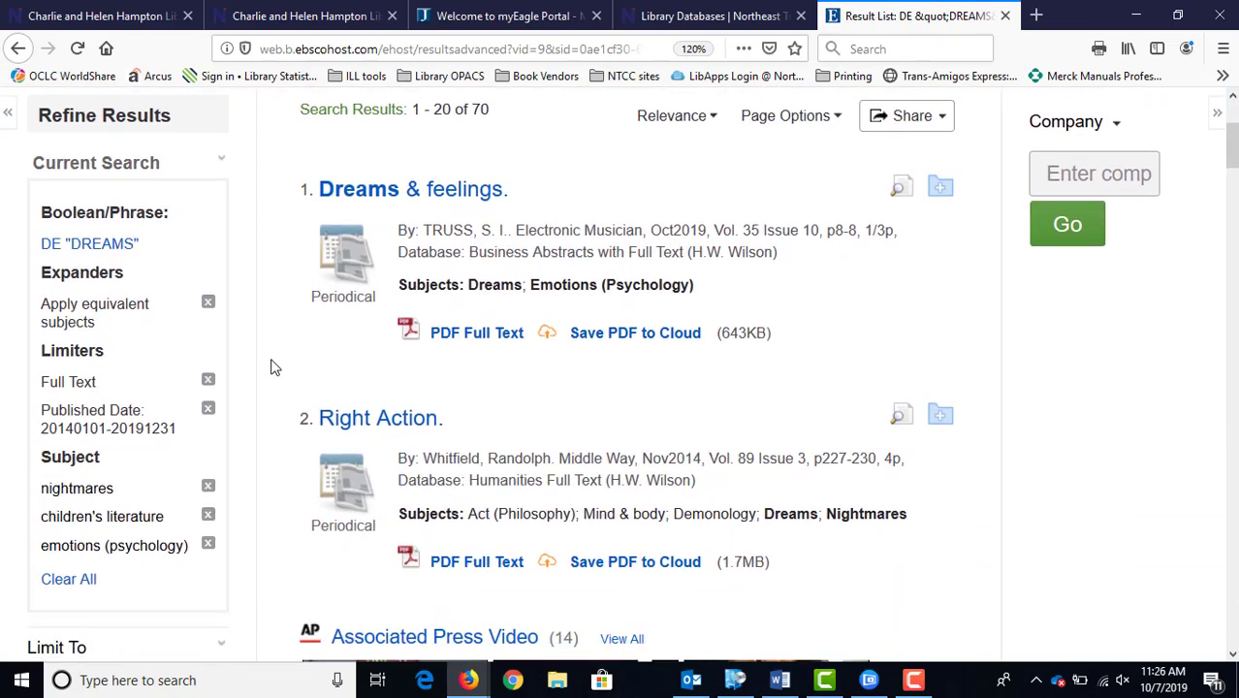
scroll(273, 367, "down", 4)
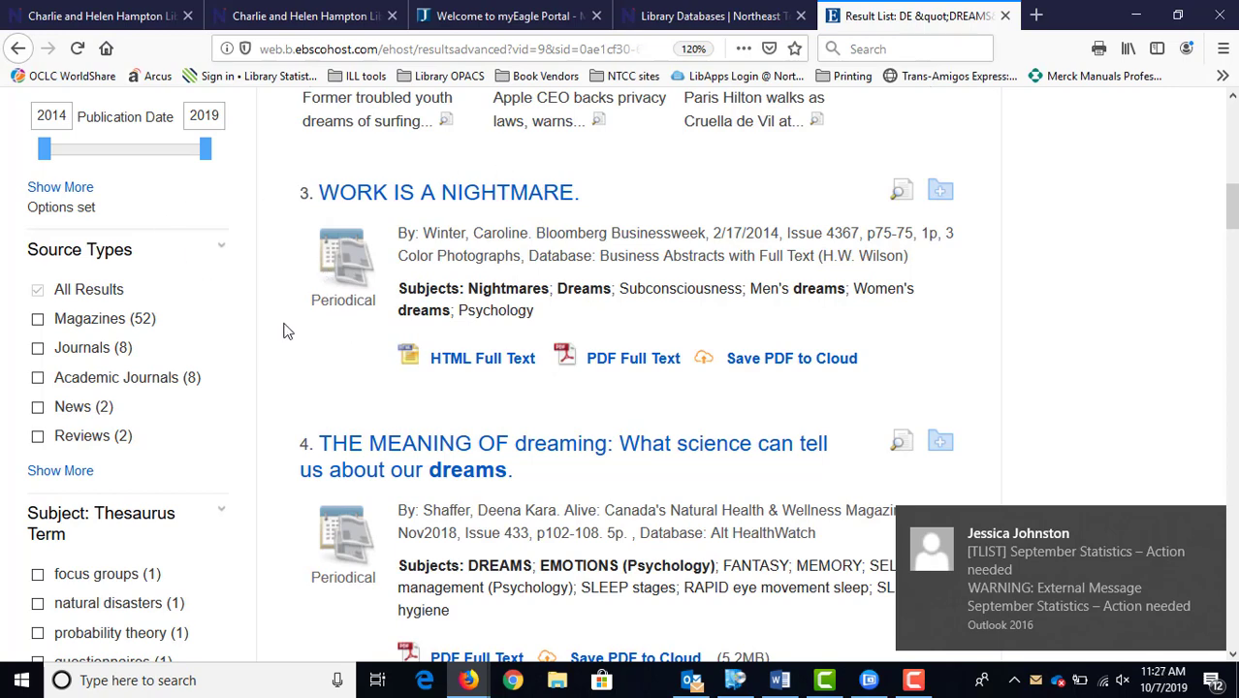
scroll(78, 311, "down", 4)
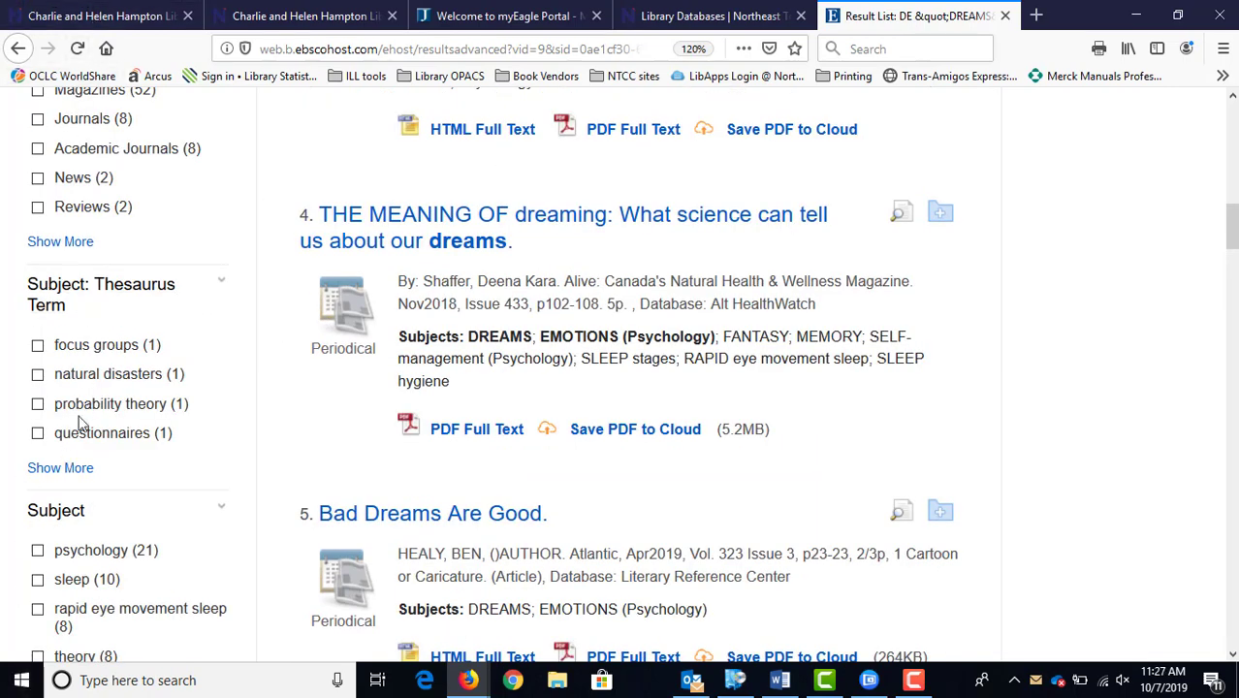
scroll(218, 378, "down", 4)
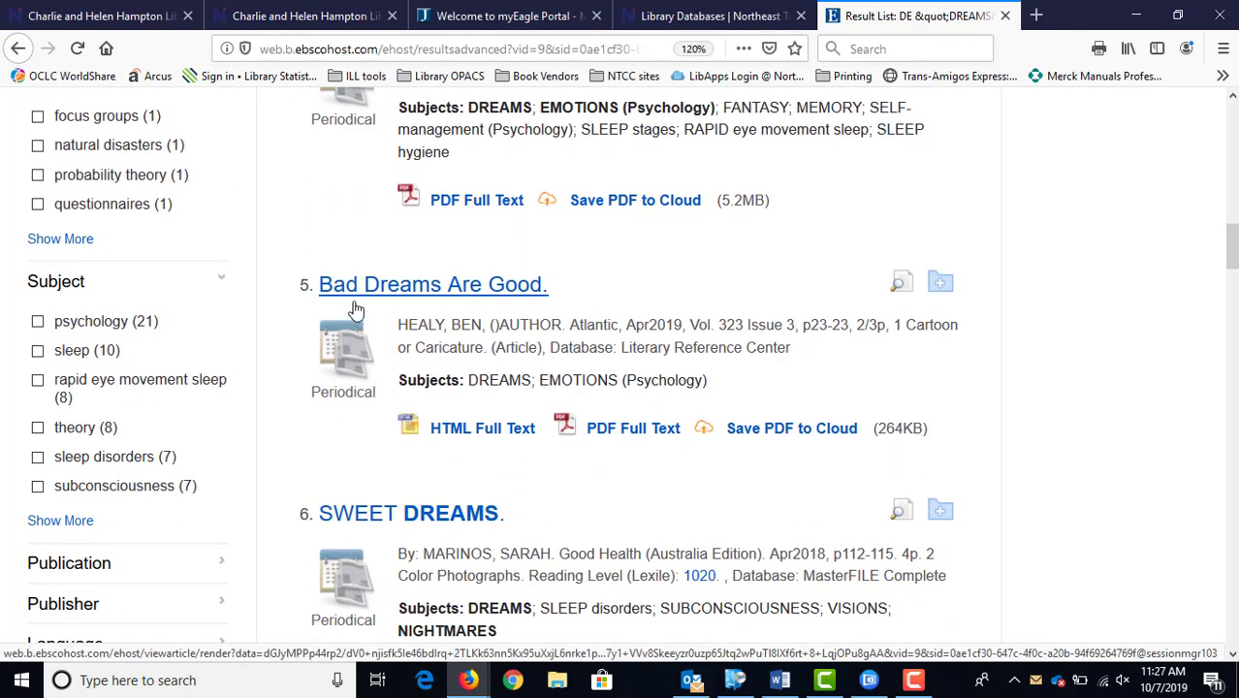
left_click(416, 297)
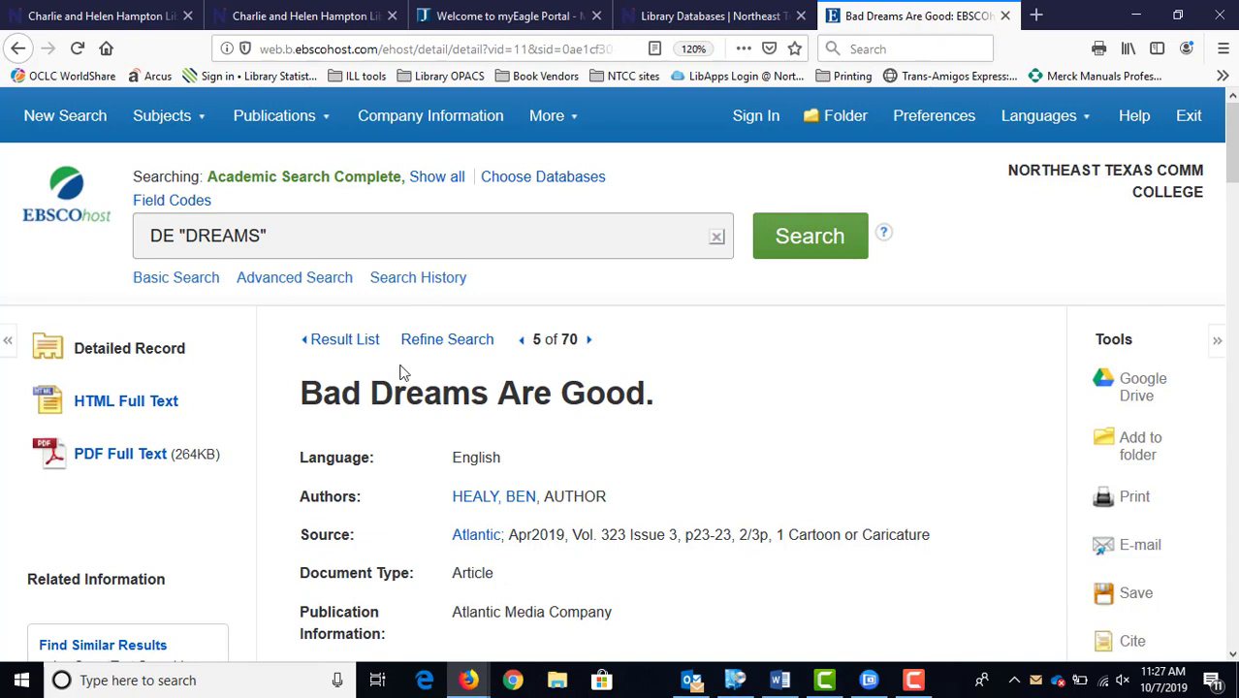
left_click(17, 48)
scroll(456, 401, "up", 6)
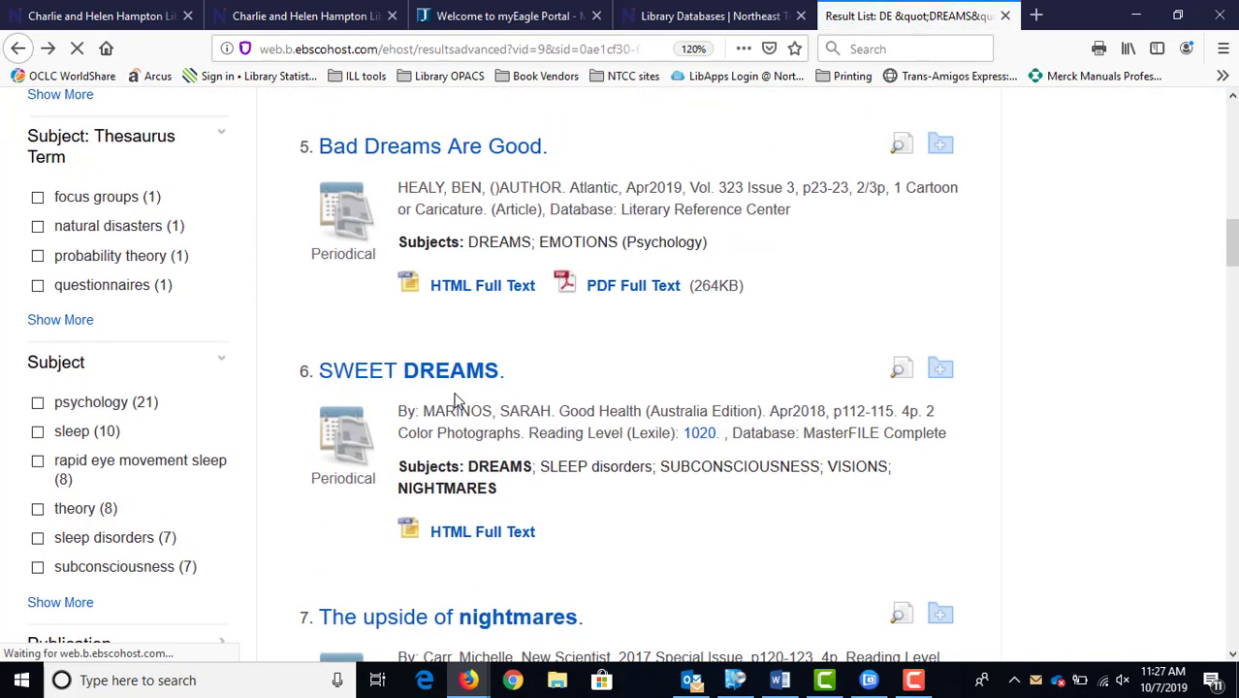
Open the detailed record of "WORK IS A NIGHTMARE." from the results and review its subjects and abstract
scroll(452, 402, "up", 5)
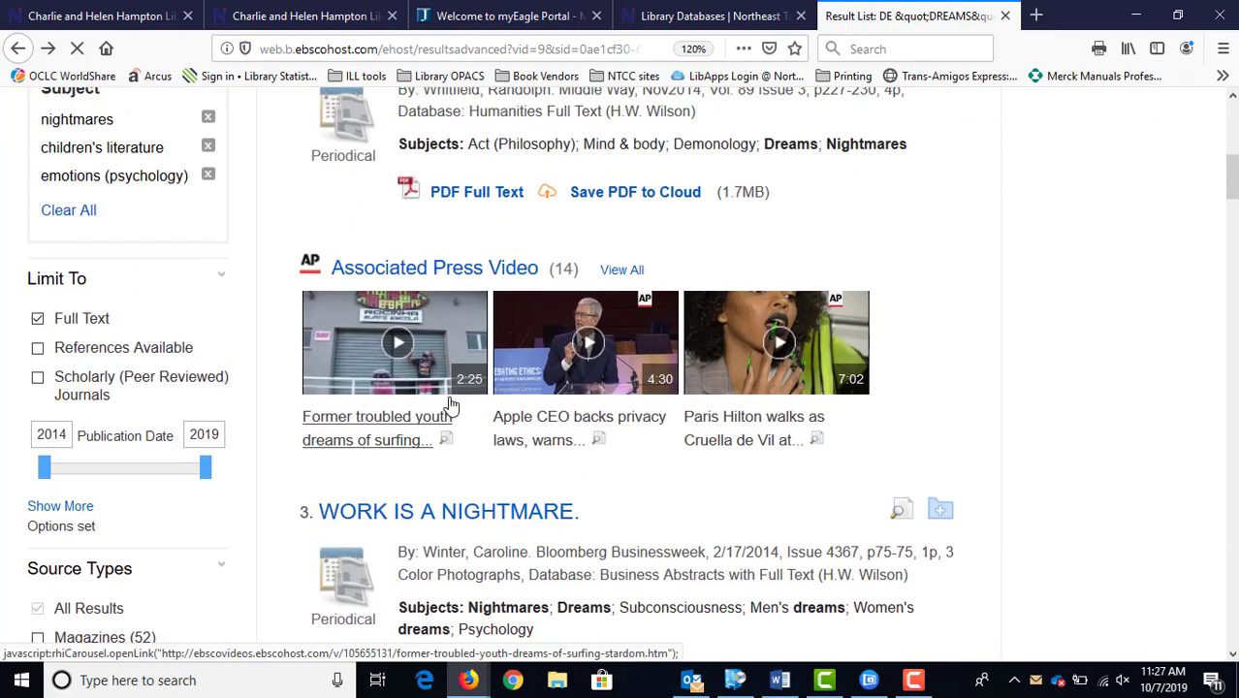
left_click(380, 522)
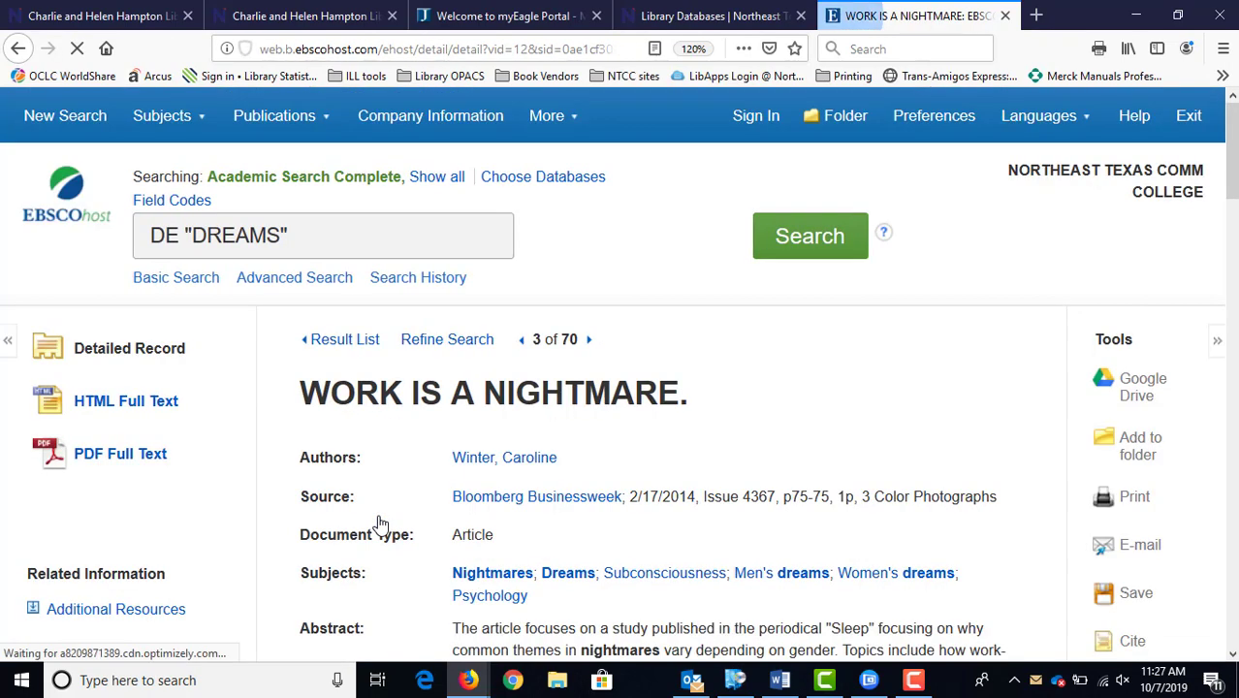
scroll(393, 499, "down", 2)
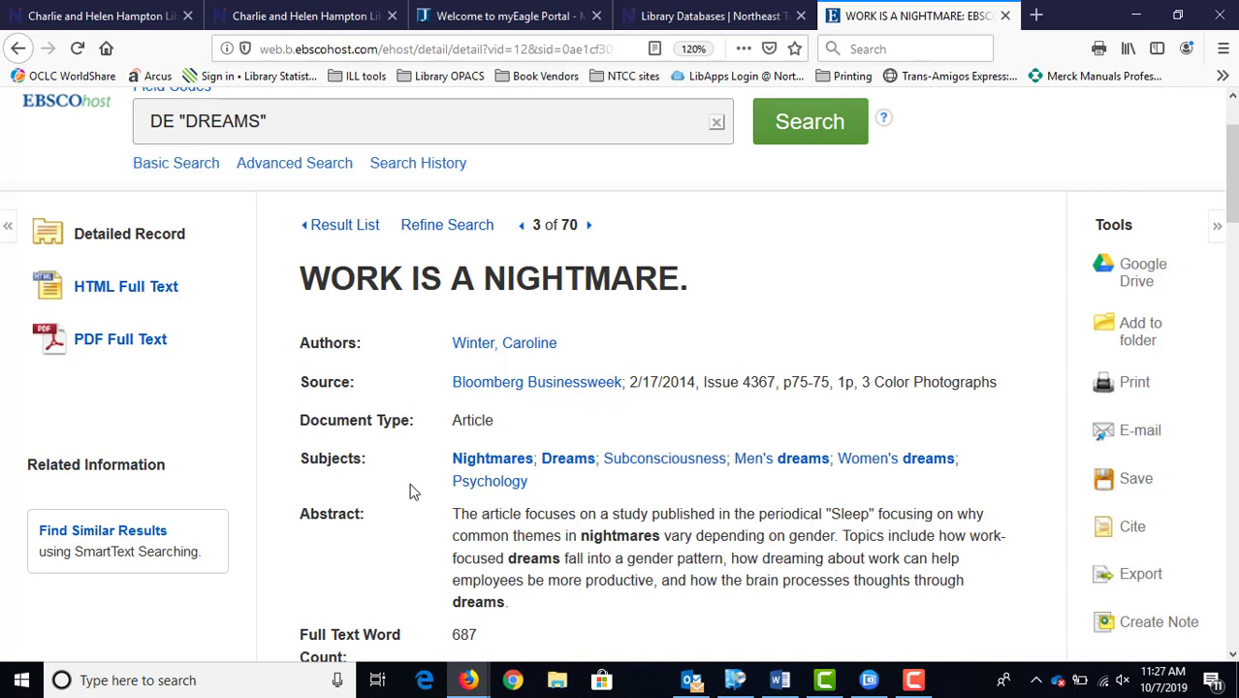
scroll(407, 485, "down", 2)
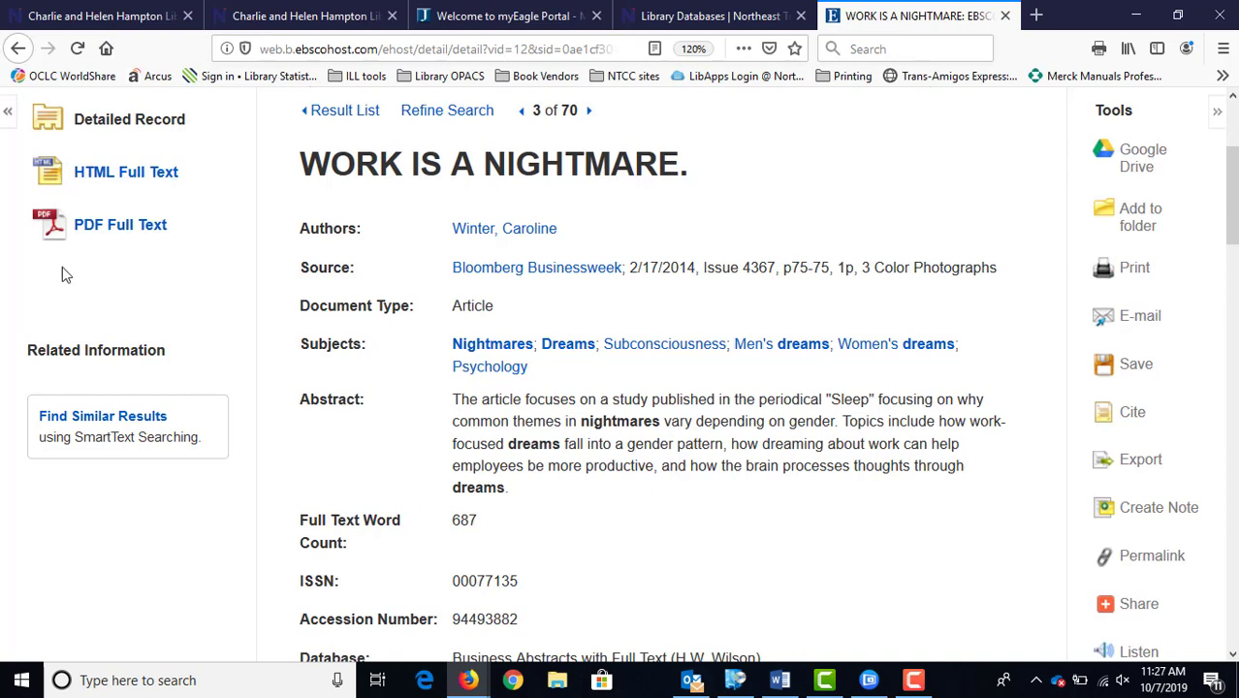
Open the article's PDF full text, look through its pages down to the copyright notice and return to the detailed record
left_click(117, 231)
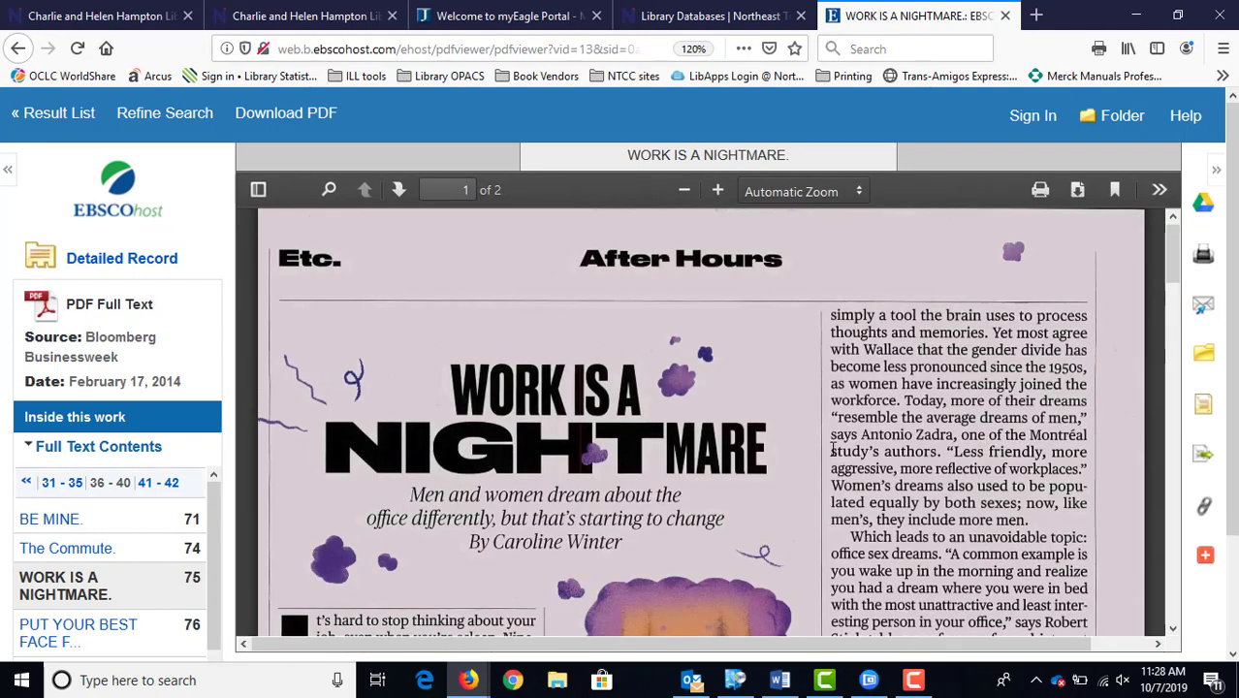
scroll(832, 449, "down", 5)
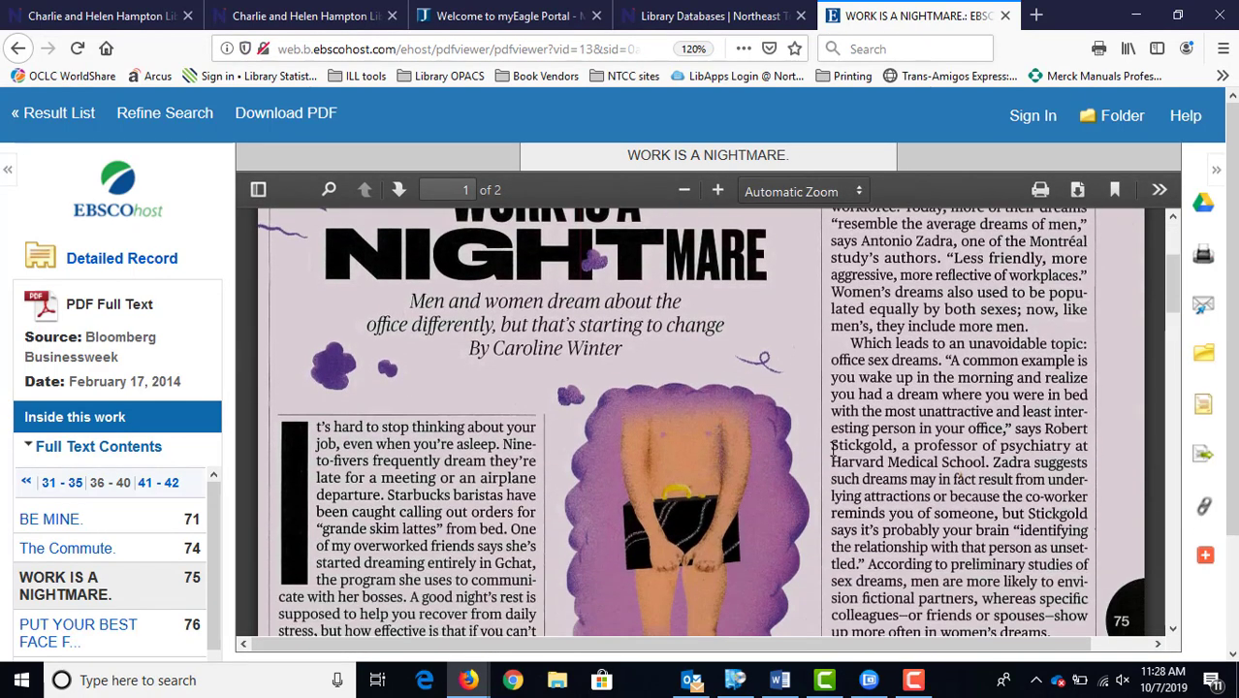
scroll(832, 454, "down", 10)
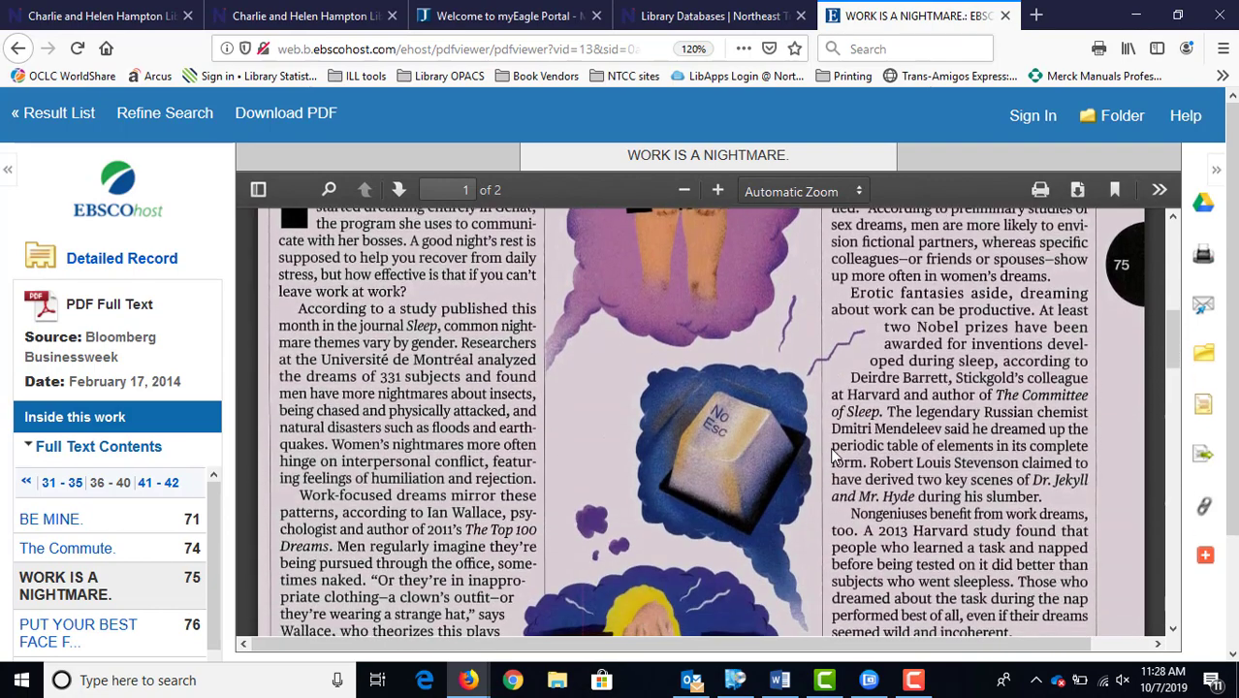
scroll(832, 454, "down", 15)
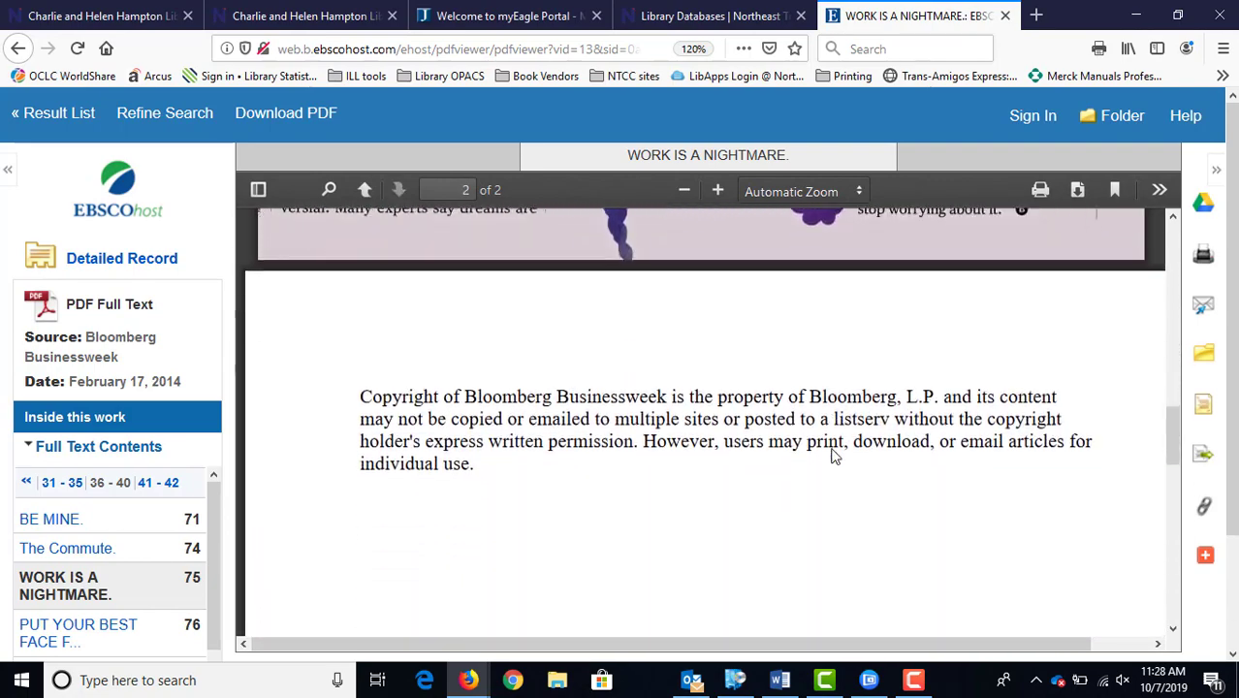
scroll(832, 457, "up", 20)
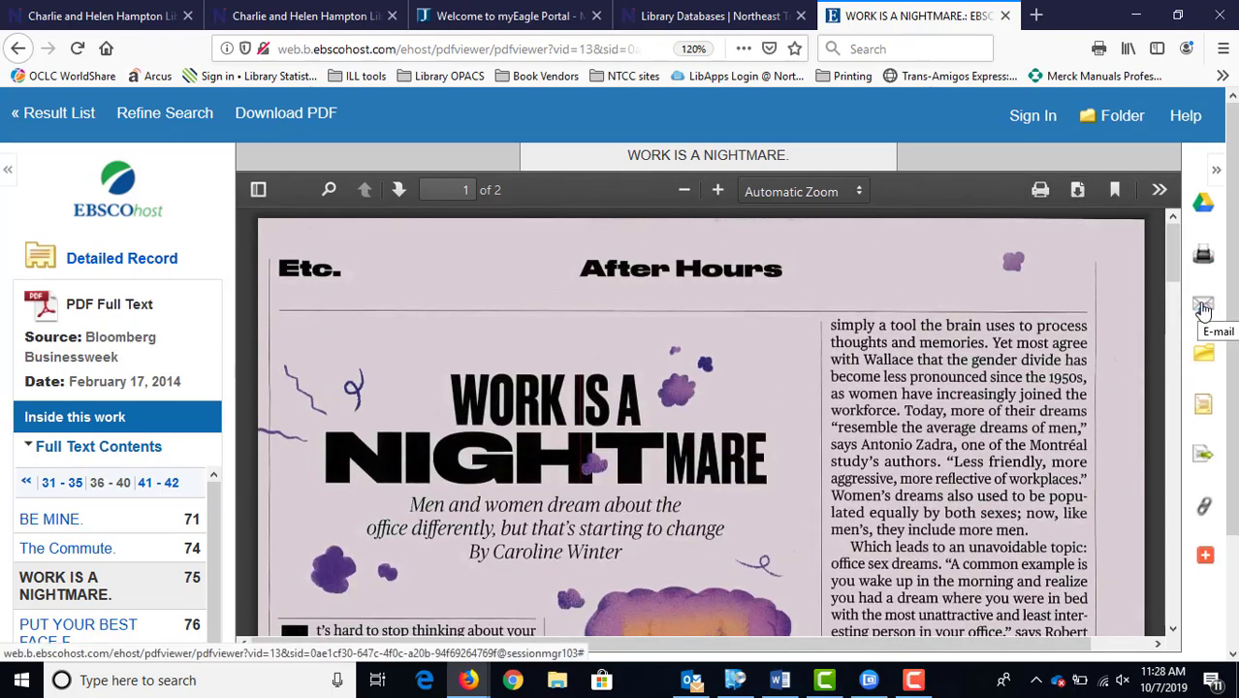
scroll(691, 402, "down", 4)
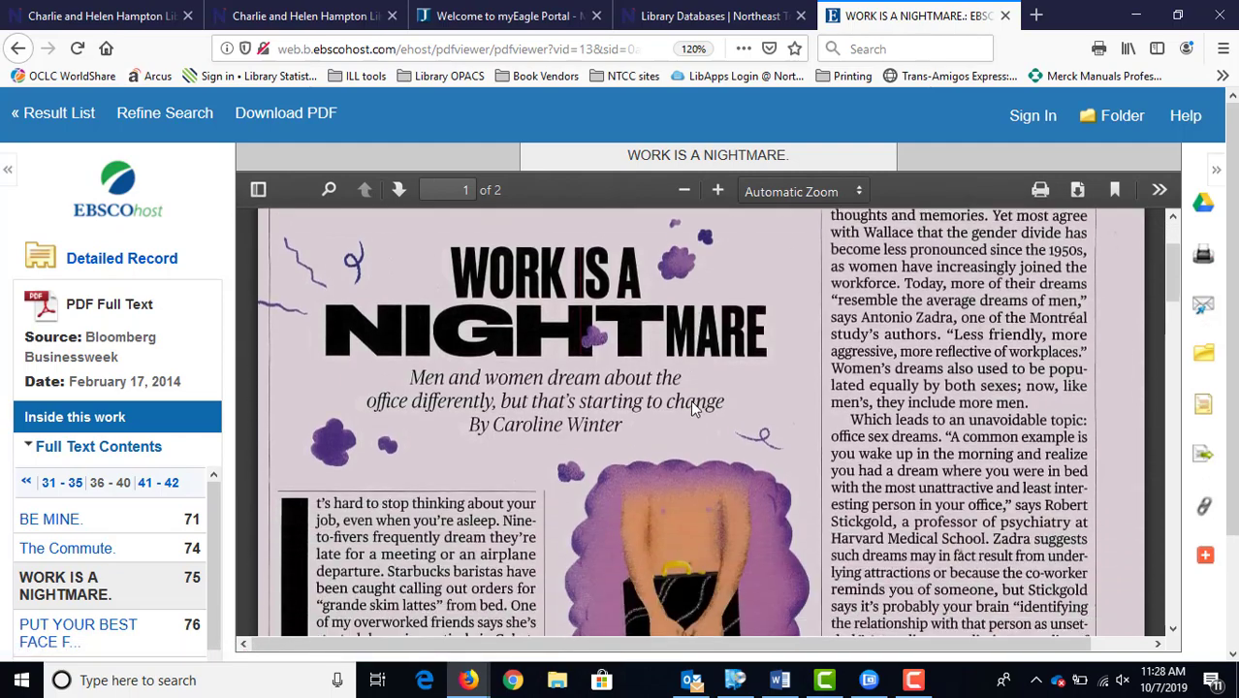
scroll(691, 407, "down", 2)
scroll(692, 407, "down", 3)
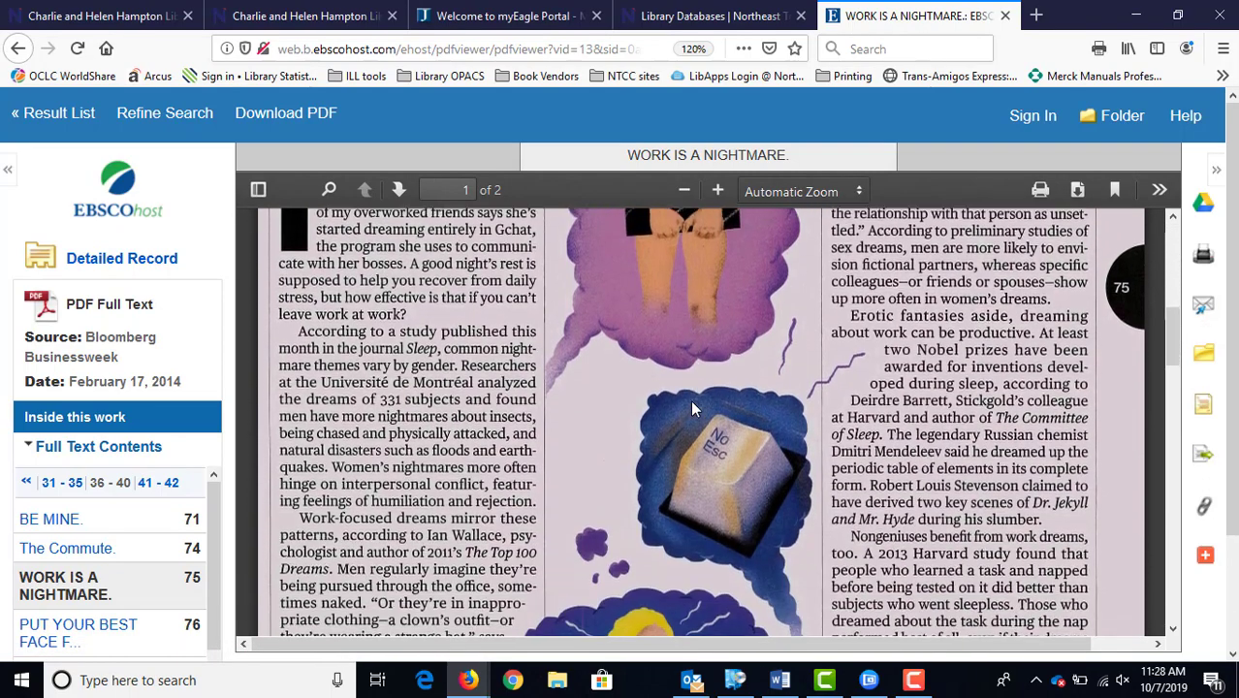
scroll(693, 407, "down", 1)
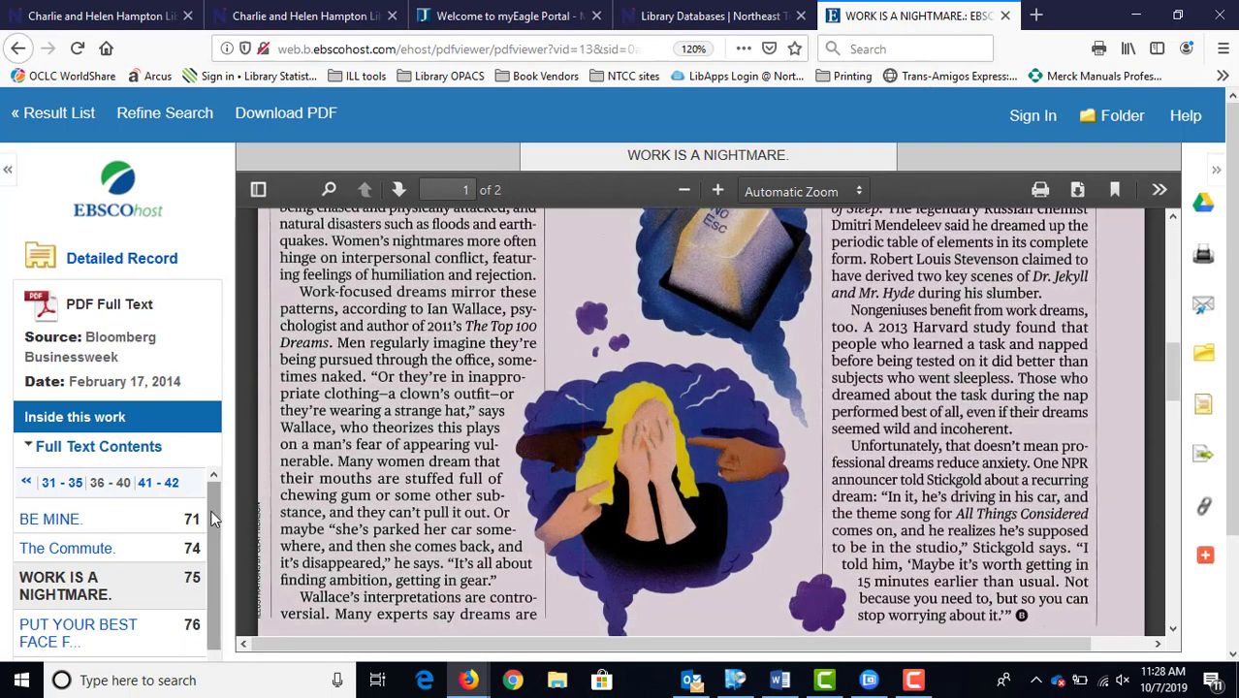
scroll(213, 519, "down", 1)
left_click(15, 48)
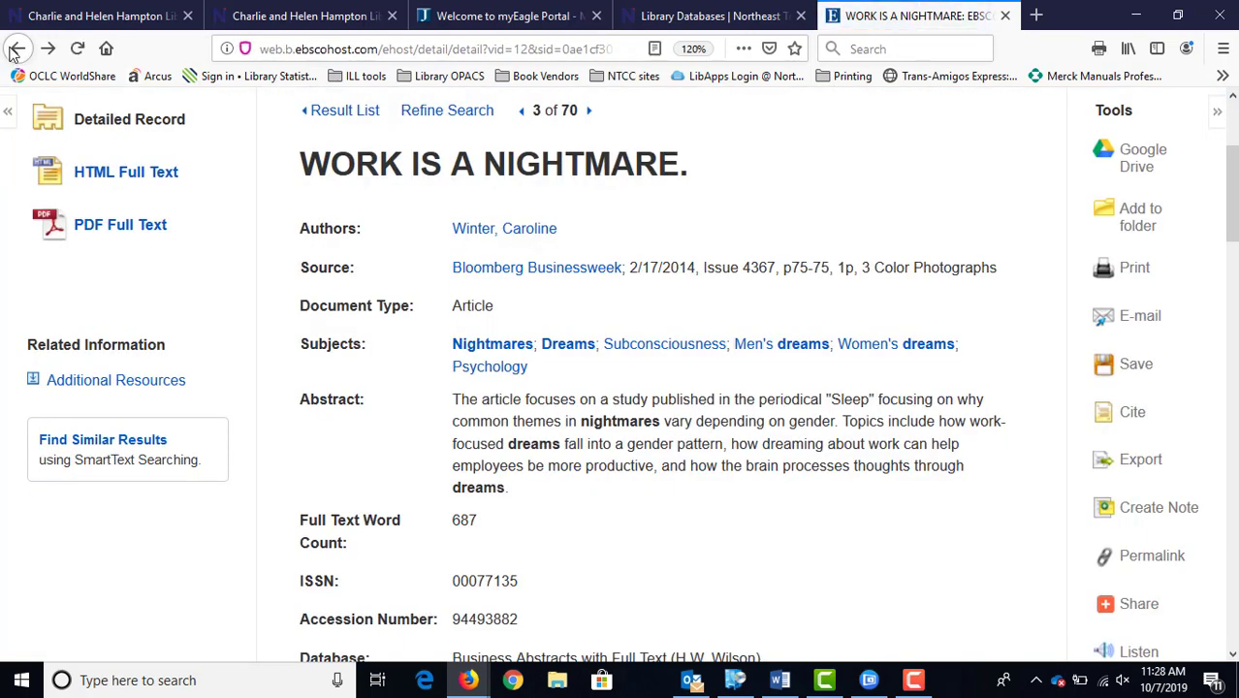
Open the article's HTML full text, read through it and highlight the three PHOTO (COLOR) placeholders near its end
left_click(101, 184)
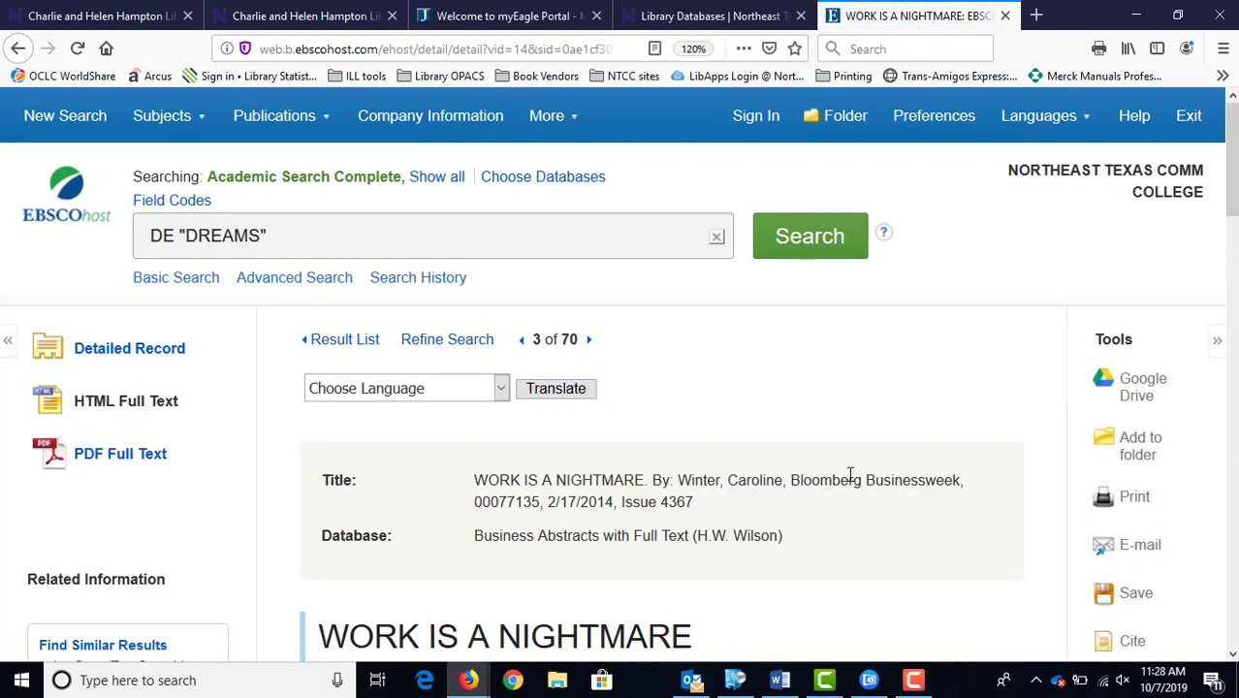
scroll(849, 478, "down", 6)
scroll(826, 397, "down", 4)
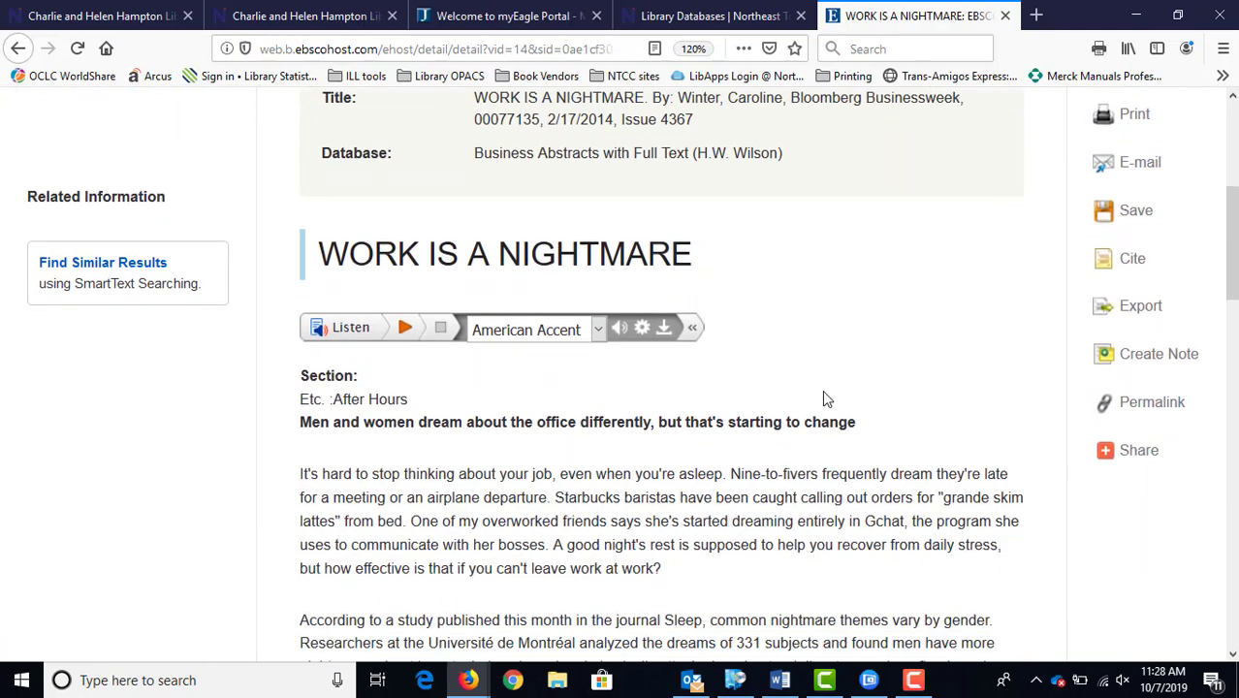
scroll(824, 392, "up", 2)
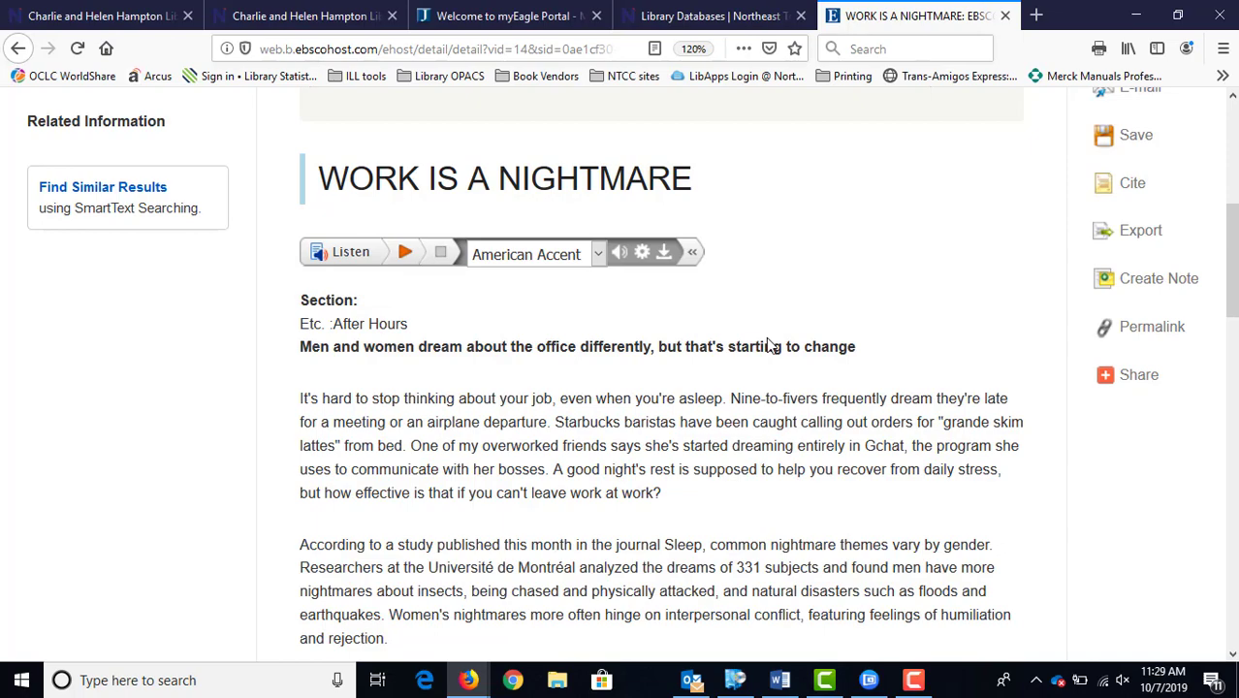
scroll(769, 342, "down", 2)
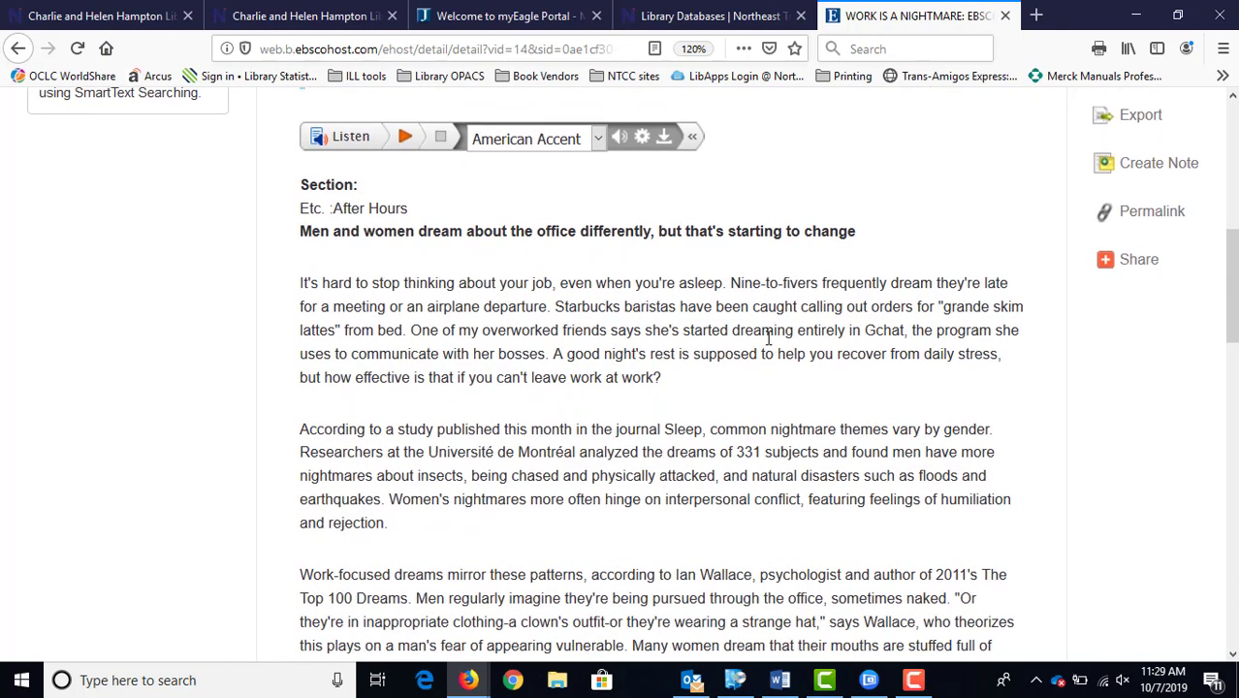
scroll(768, 338, "down", 3)
scroll(768, 339, "down", 8)
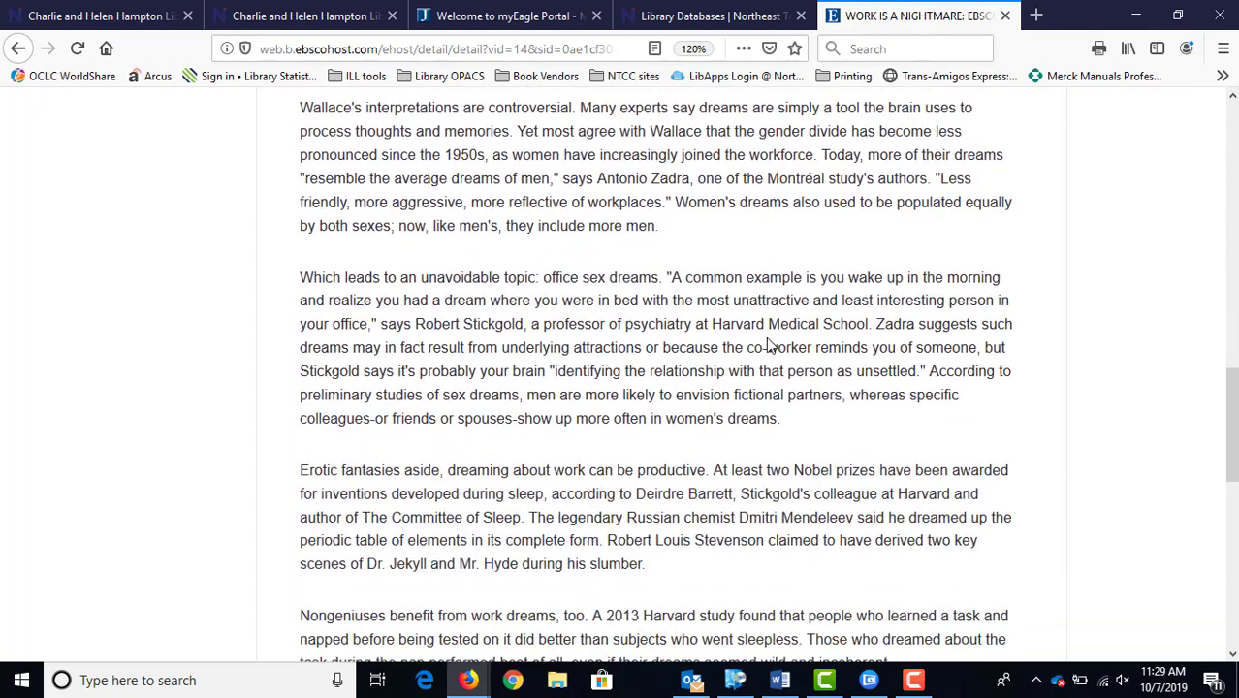
scroll(767, 341, "down", 4)
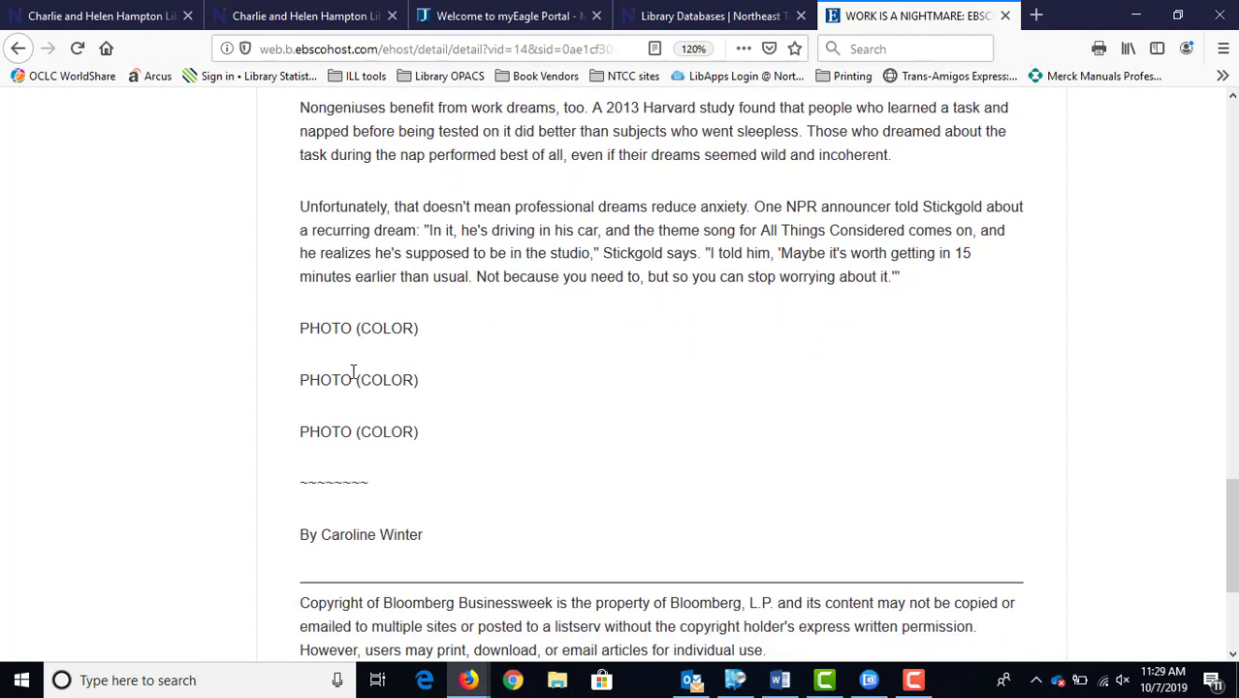
left_click_drag(289, 331, 461, 448)
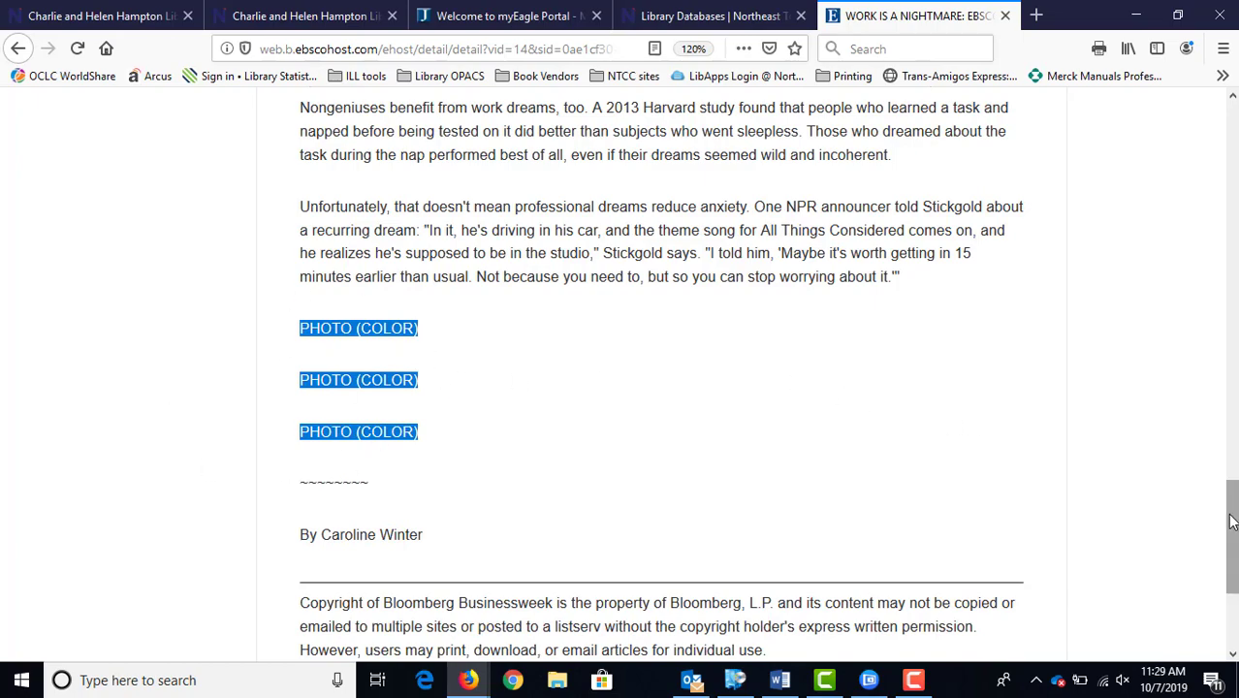
left_click_drag(1231, 523, 1193, 248)
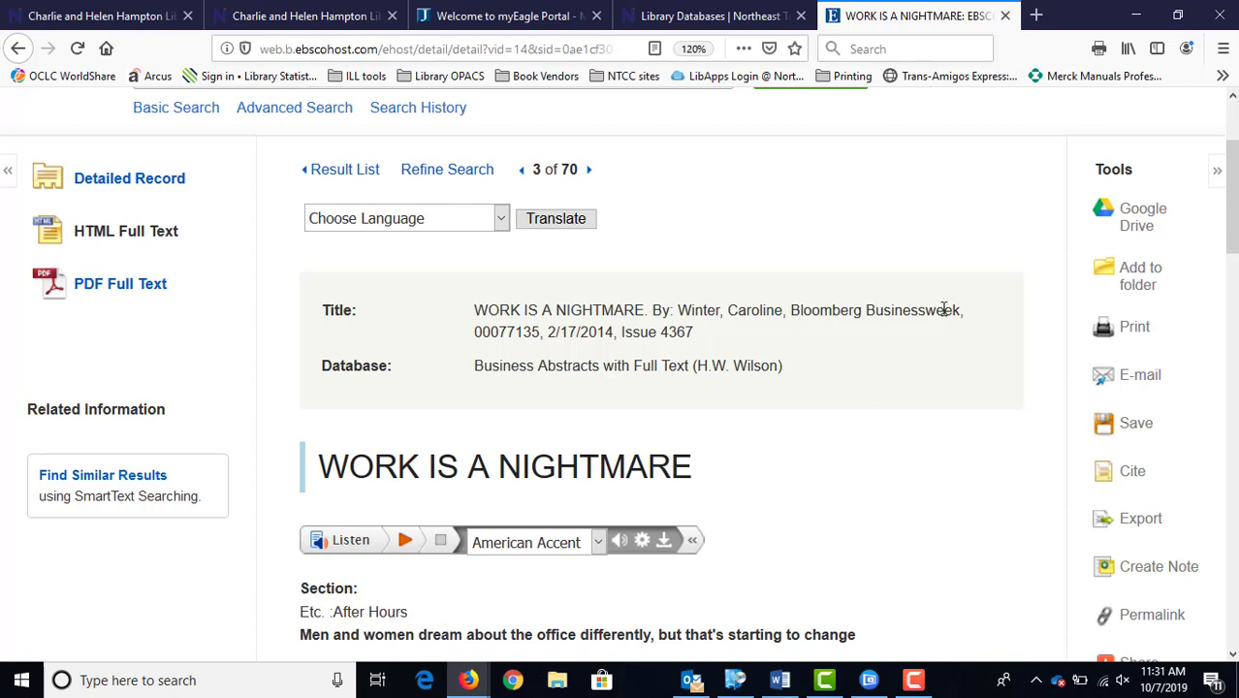
Close the EBSCOhost article and open Opposing Viewpoints in Context from the college's library database list
left_click(1005, 16)
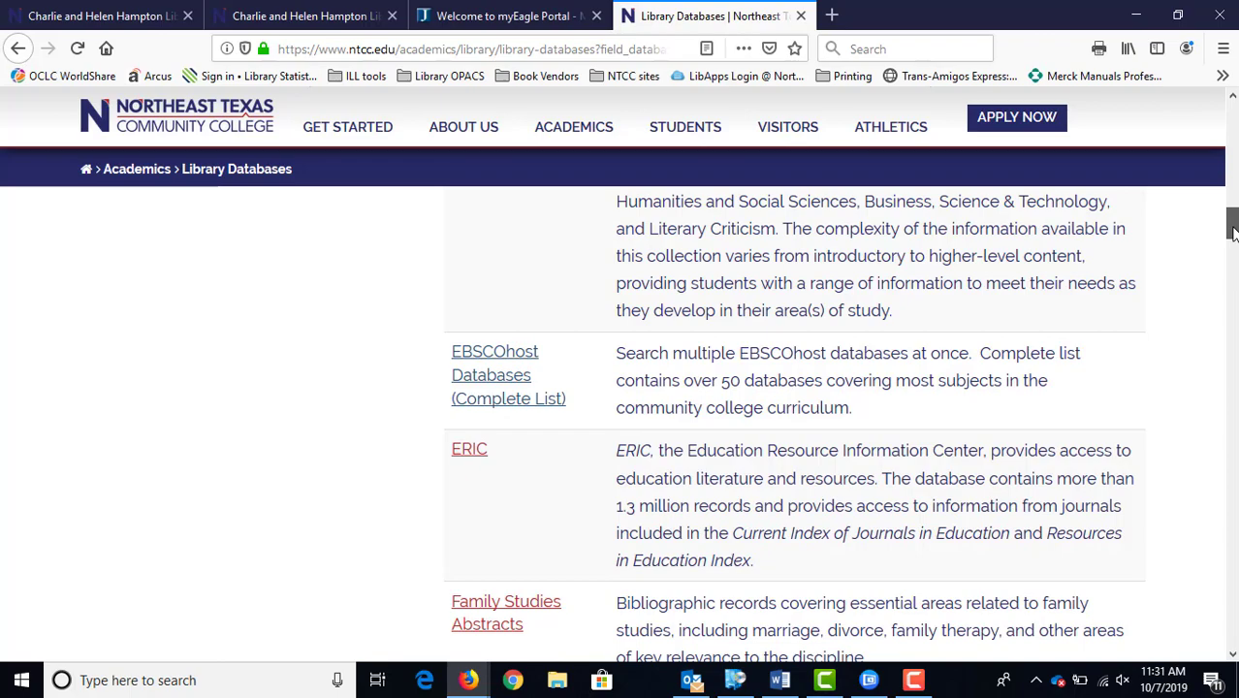
left_click_drag(1233, 230, 1234, 468)
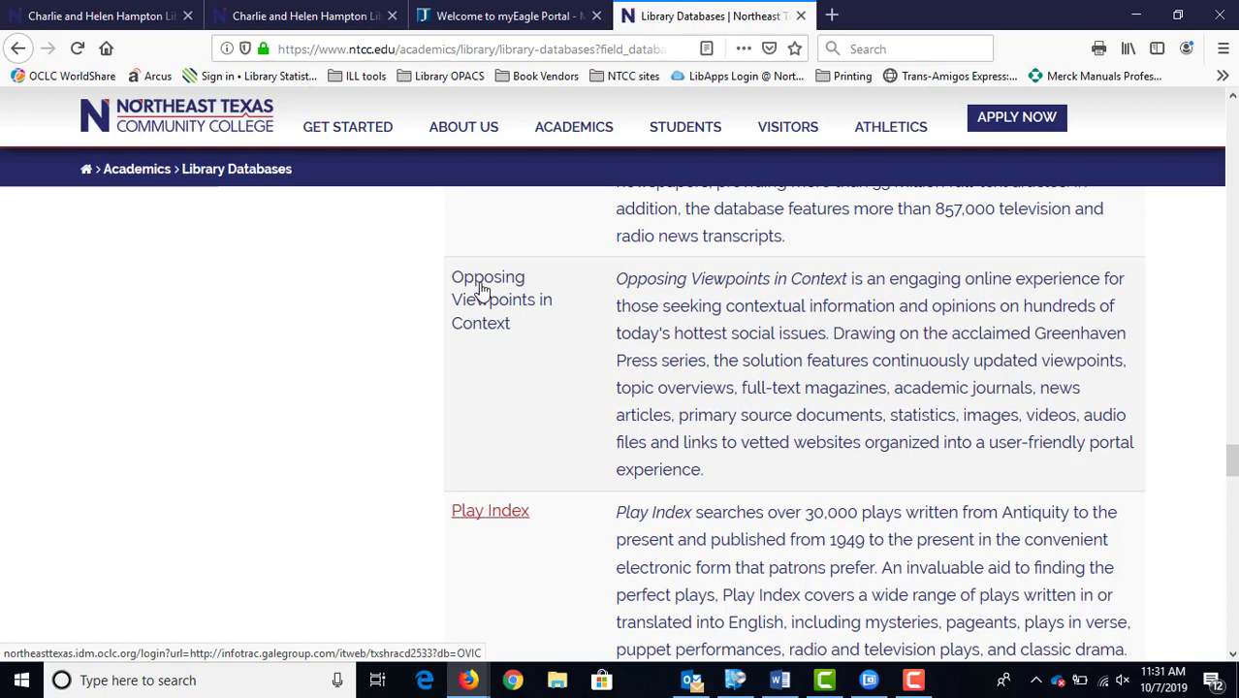
left_click(482, 289)
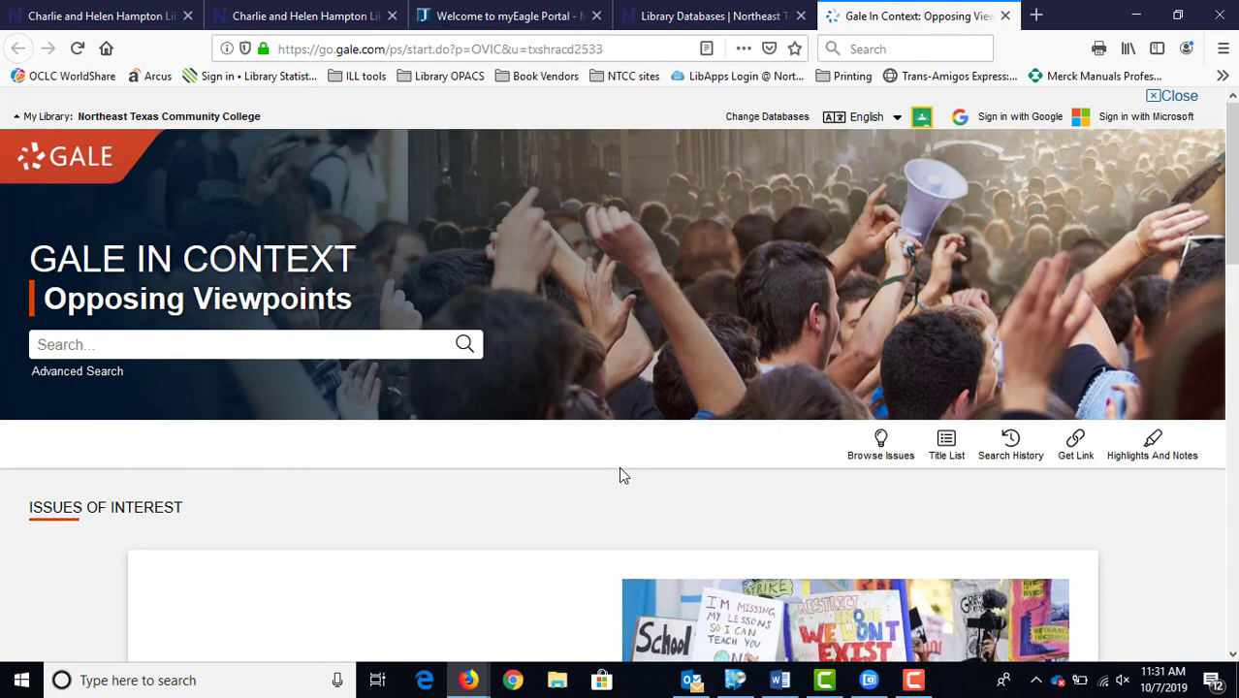
Open the Browse Issues page and look through its alphabetical list of topics
left_click(877, 463)
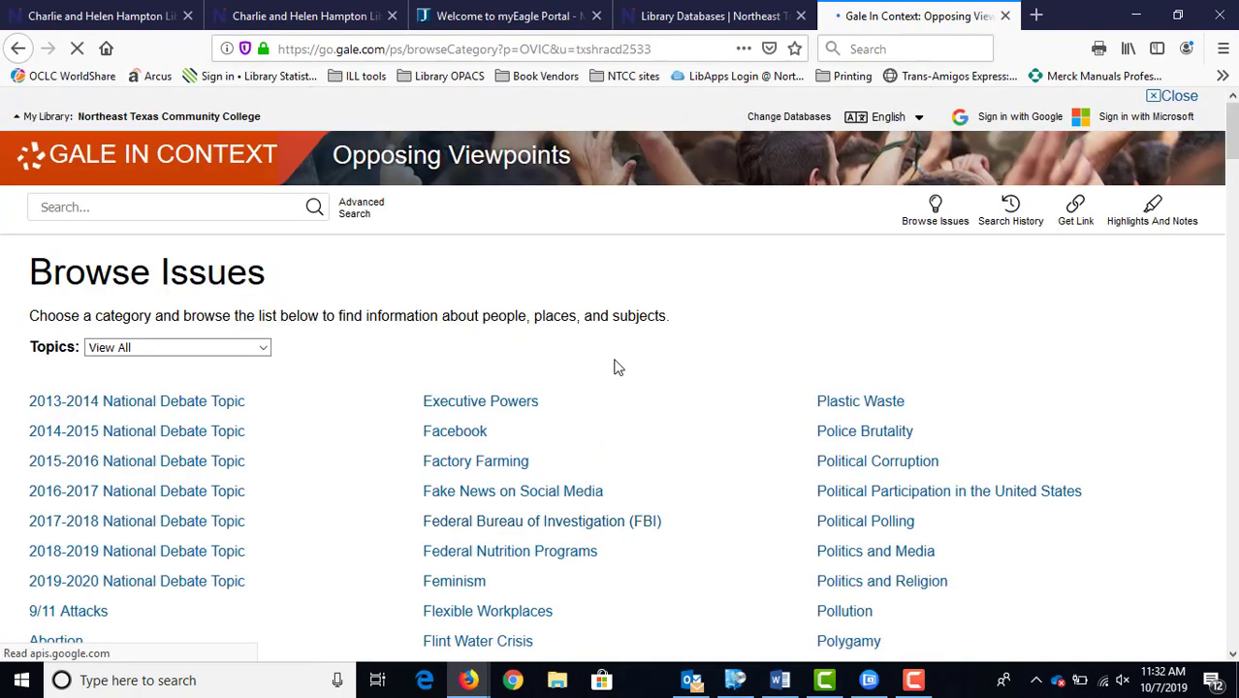
scroll(677, 355, "down", 3)
scroll(677, 355, "down", 6)
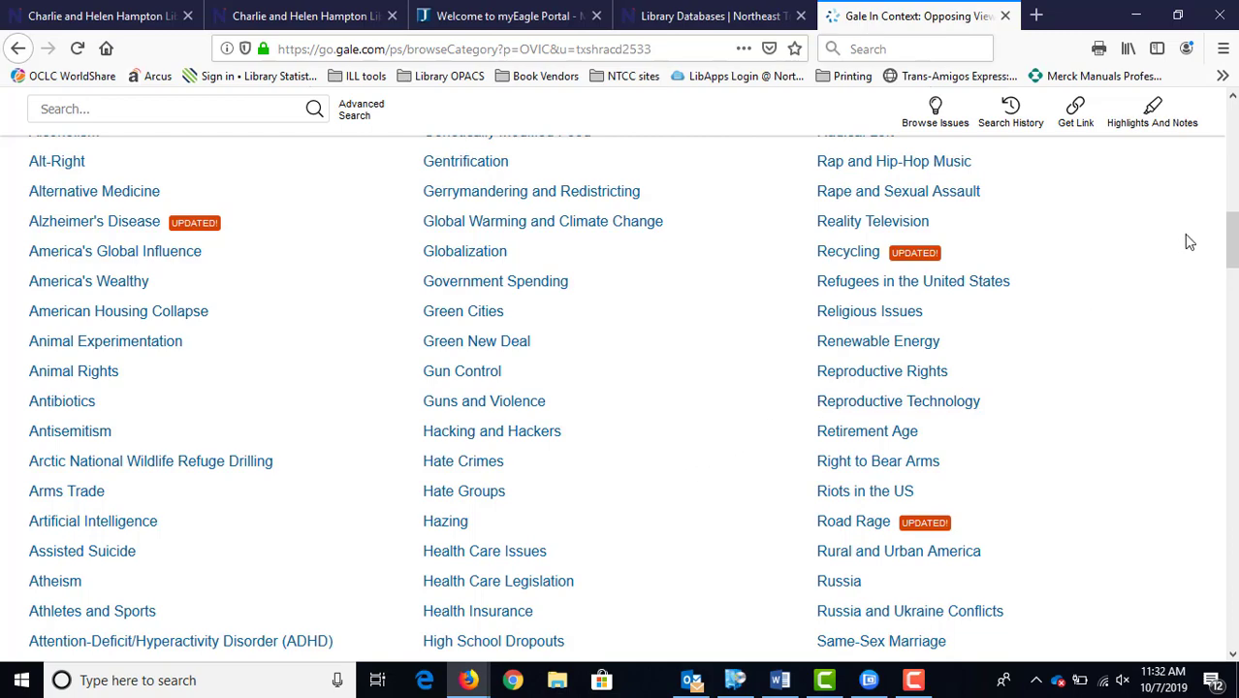
left_click_drag(1232, 255, 1225, 158)
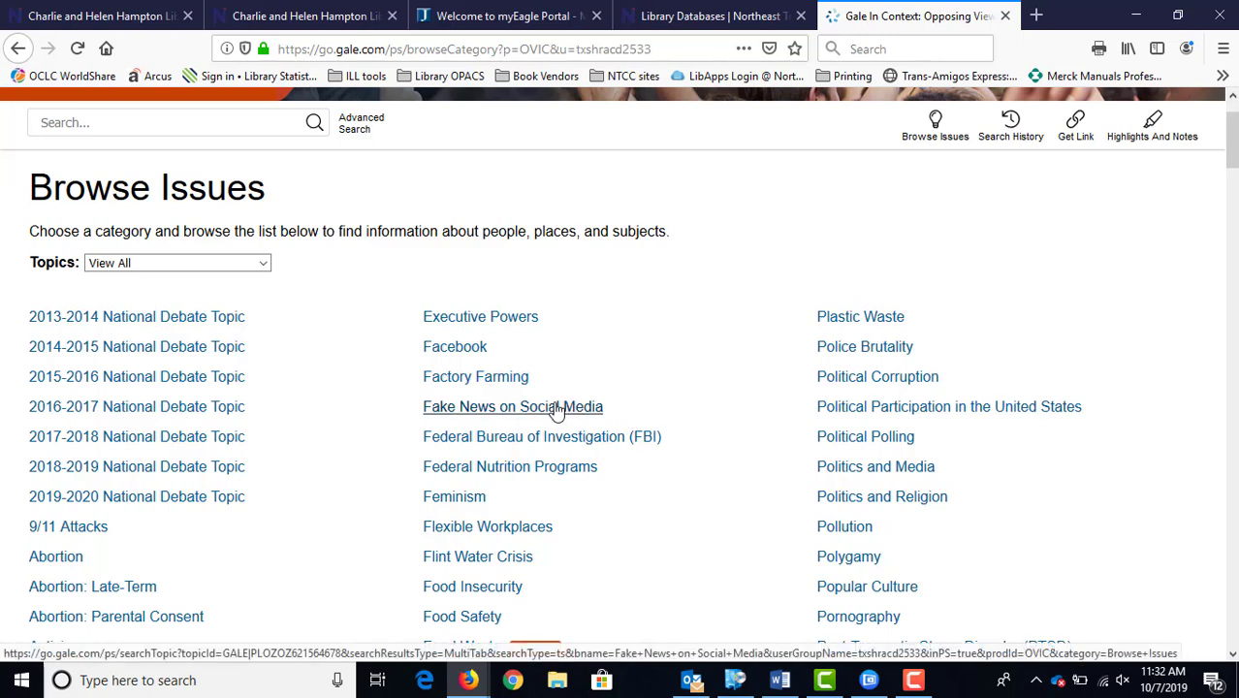
Open the Facebook issue and examine its overview, viewpoints, academic journals, primary sources, reference, images, videos and audio sections
left_click(475, 349)
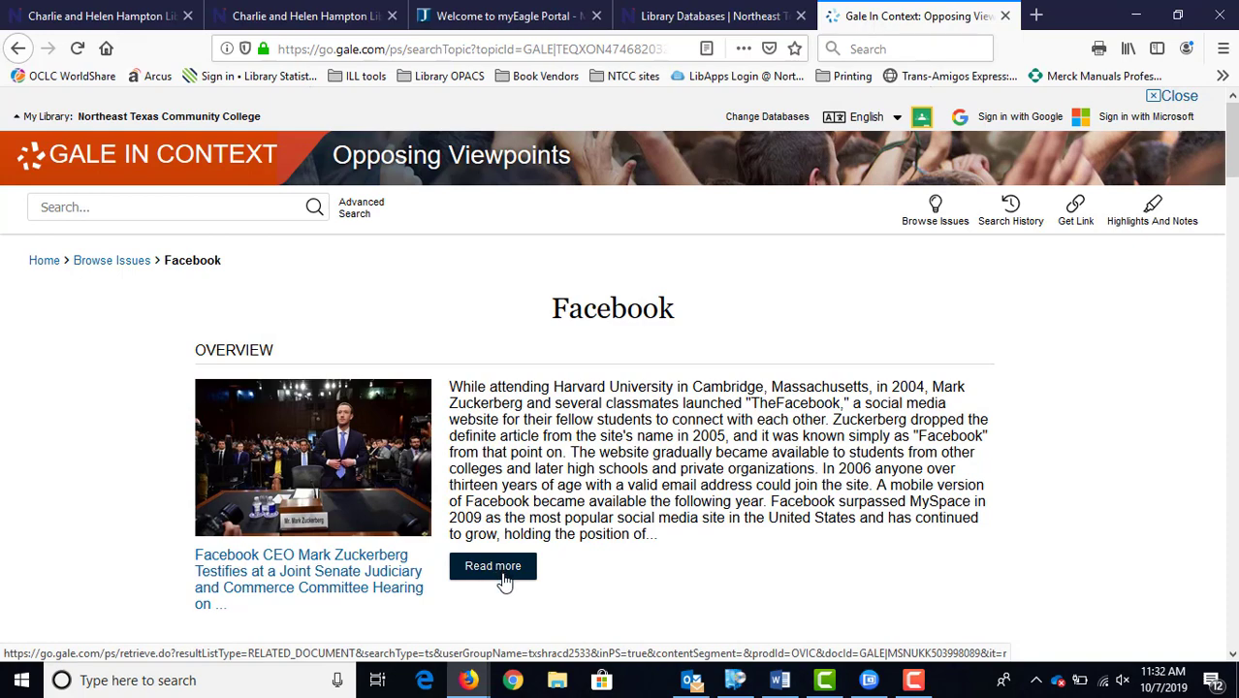
scroll(816, 457, "down", 3)
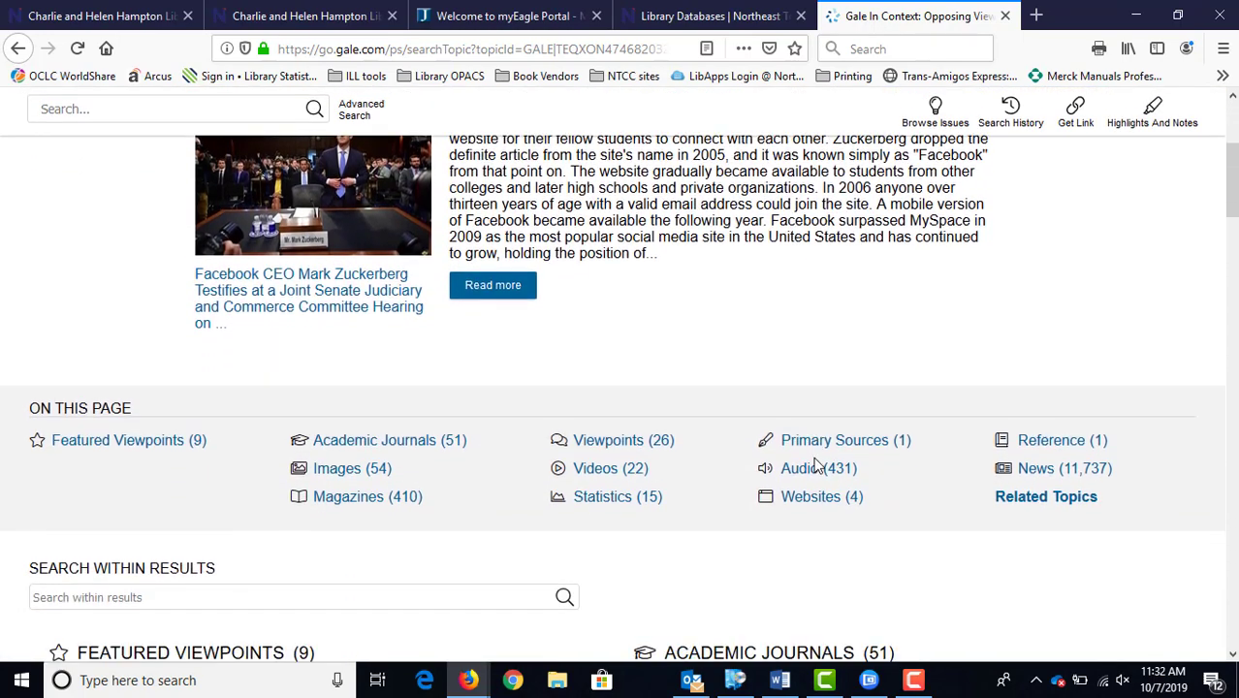
scroll(815, 464, "down", 5)
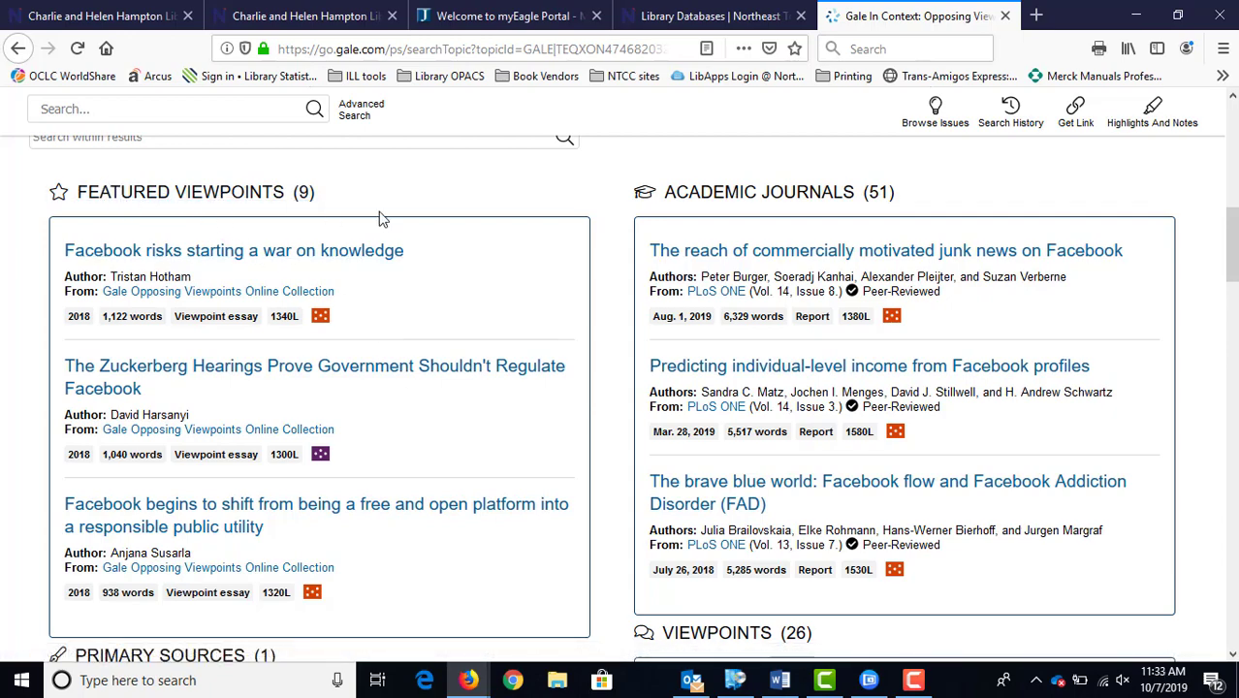
scroll(600, 234, "down", 2)
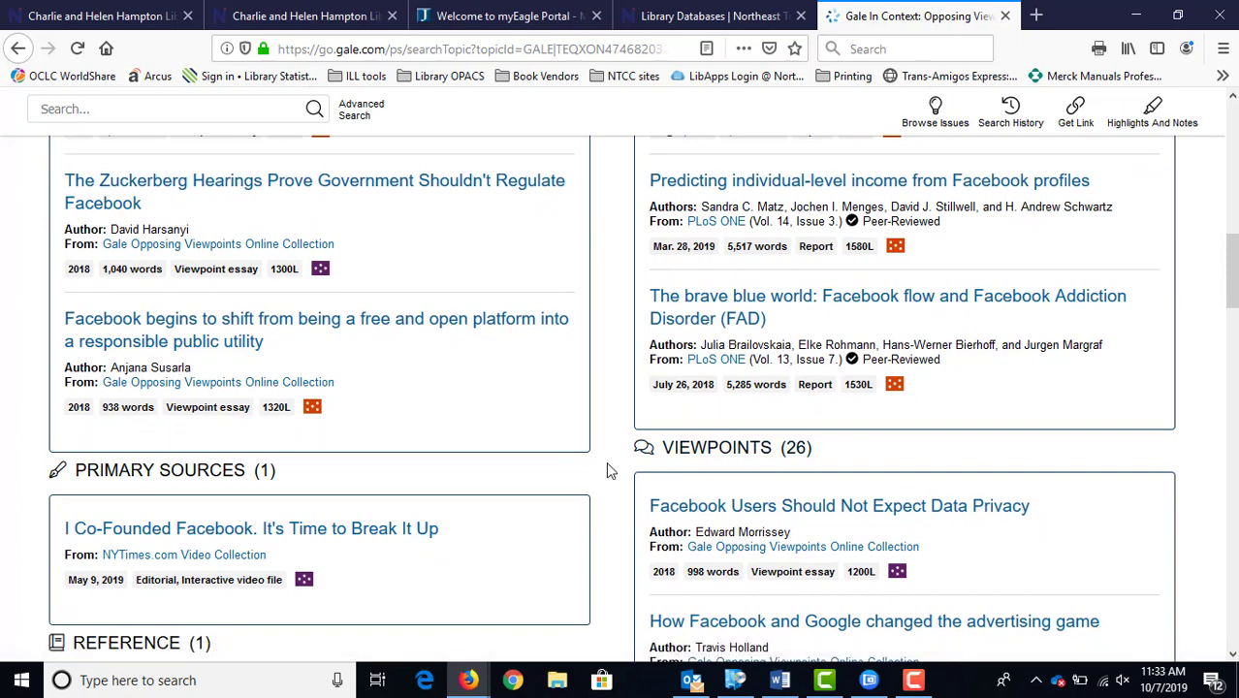
scroll(615, 471, "up", 2)
scroll(606, 482, "up", 2)
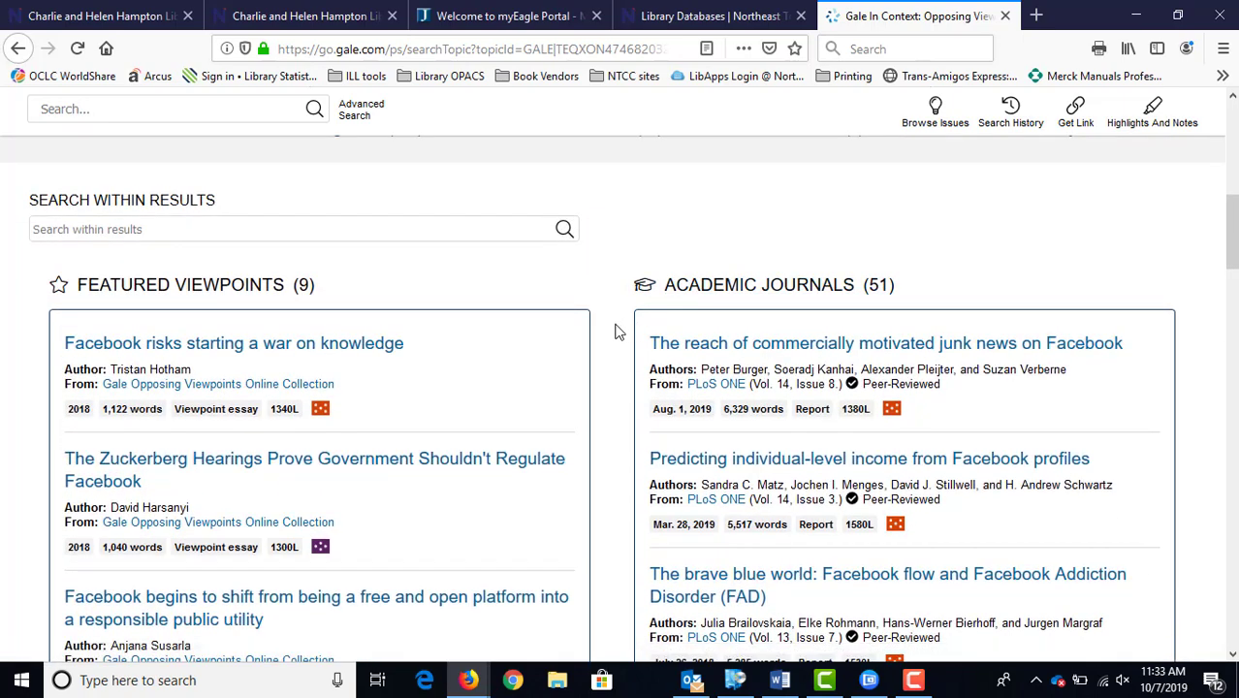
scroll(614, 335, "down", 4)
scroll(611, 343, "down", 1)
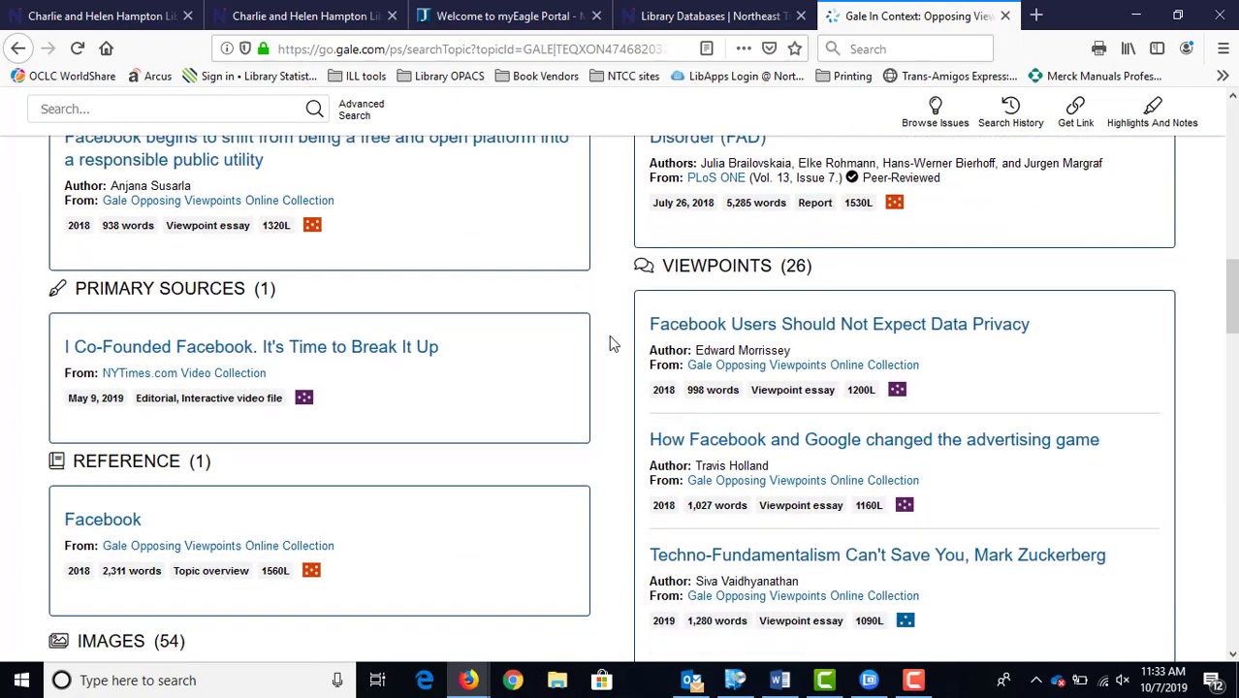
scroll(543, 384, "down", 3)
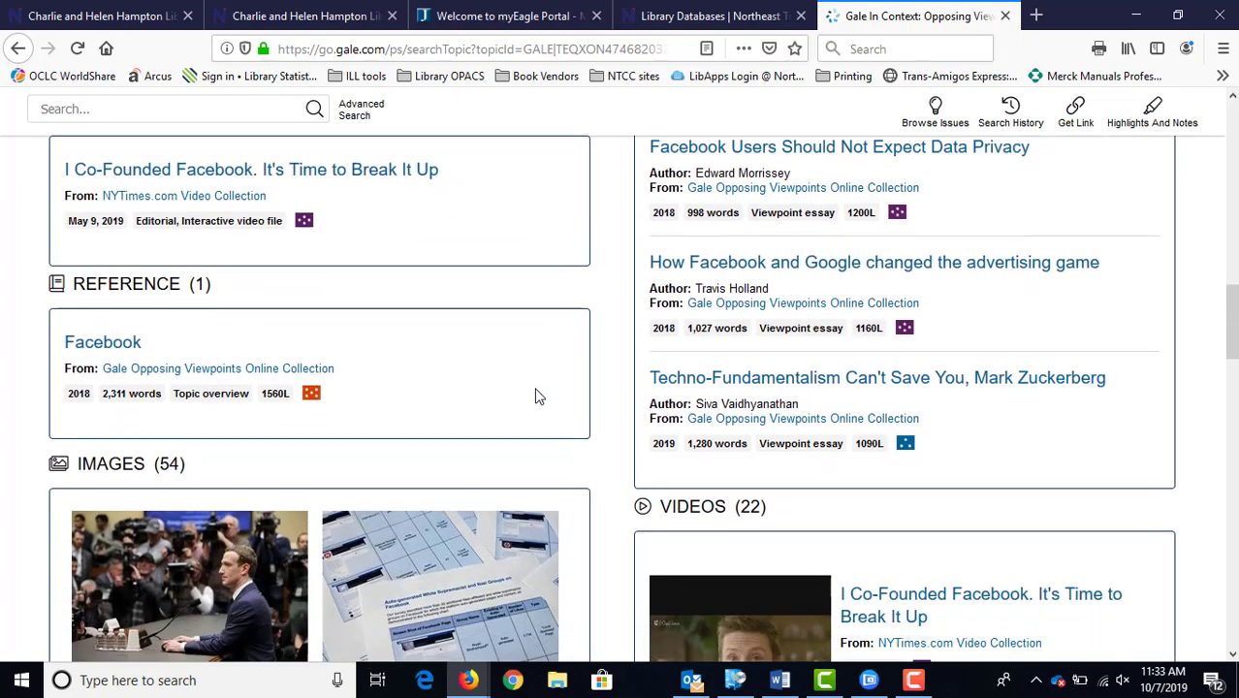
scroll(611, 477, "down", 3)
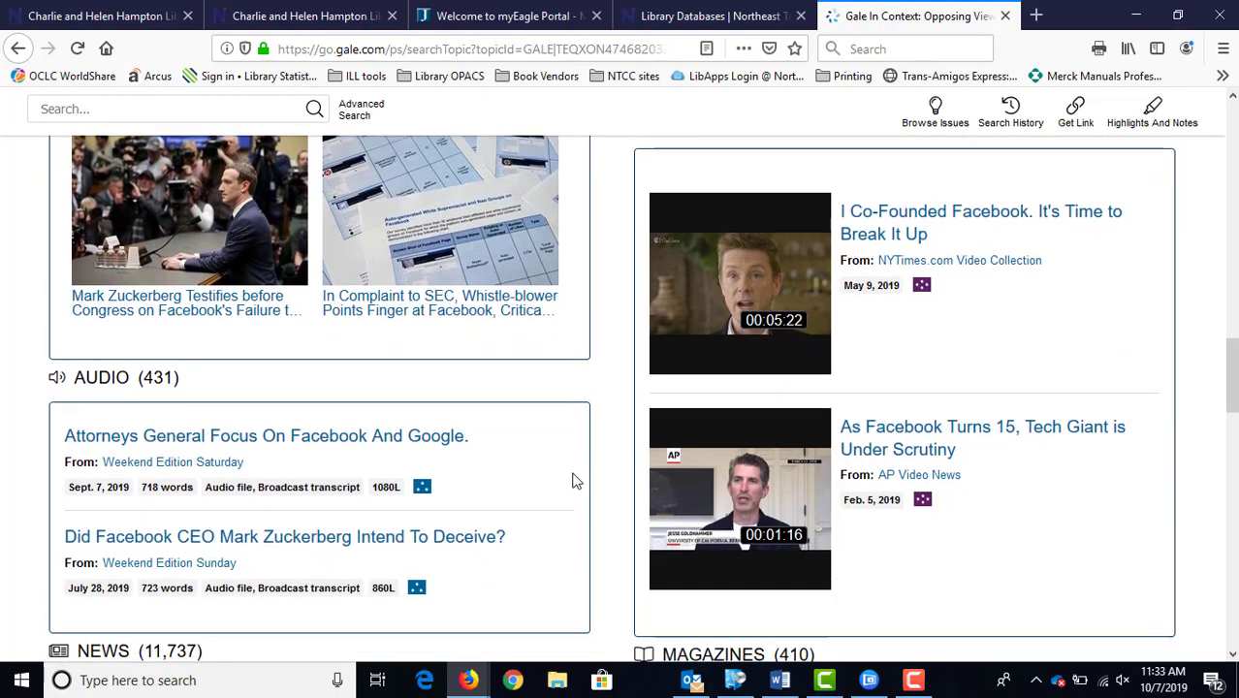
Look through the Facebook issue's remaining sections and open the statistics entry "Opinions Regarding Facebook as a News Source and Social Media Platform among US Adults, 2018"
scroll(505, 514, "down", 1)
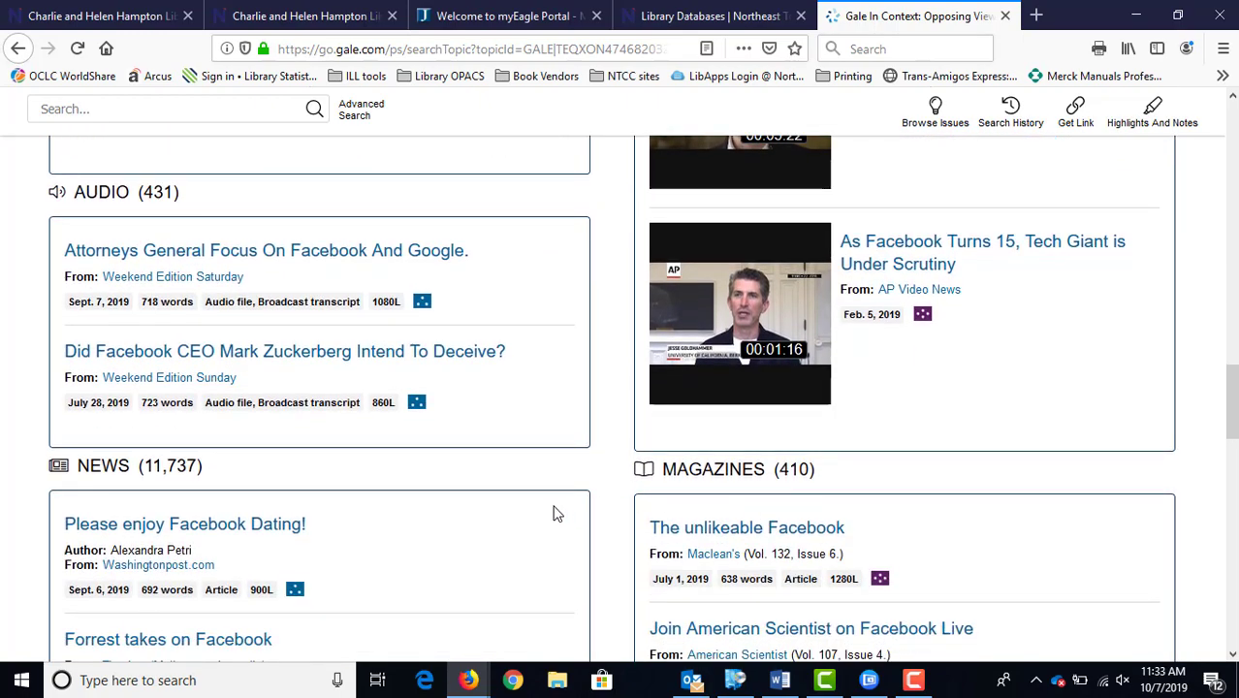
scroll(603, 473, "down", 6)
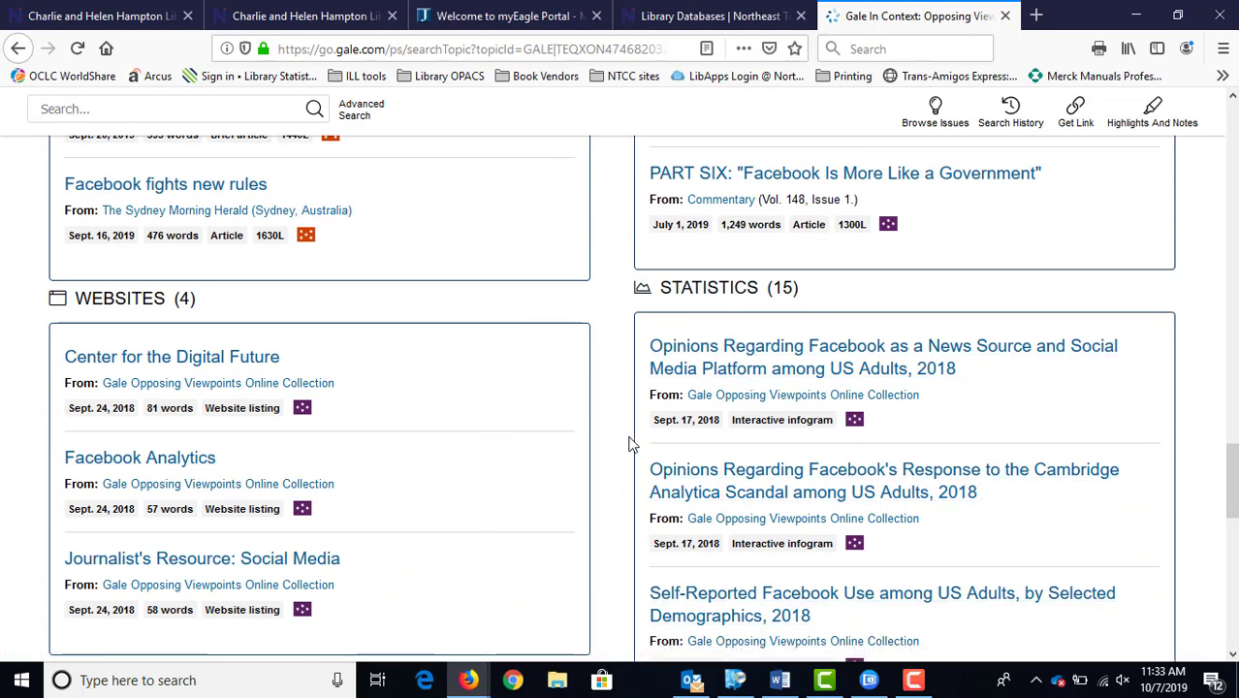
scroll(622, 436, "down", 5)
scroll(622, 436, "up", 3)
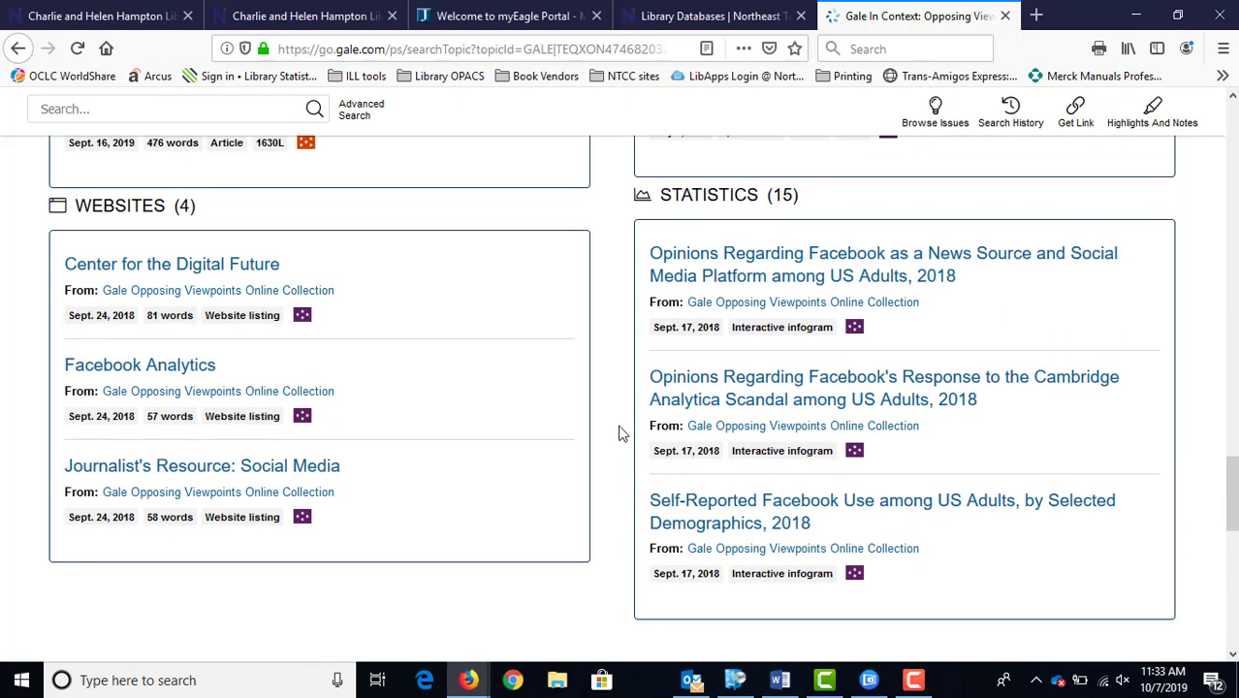
left_click(719, 264)
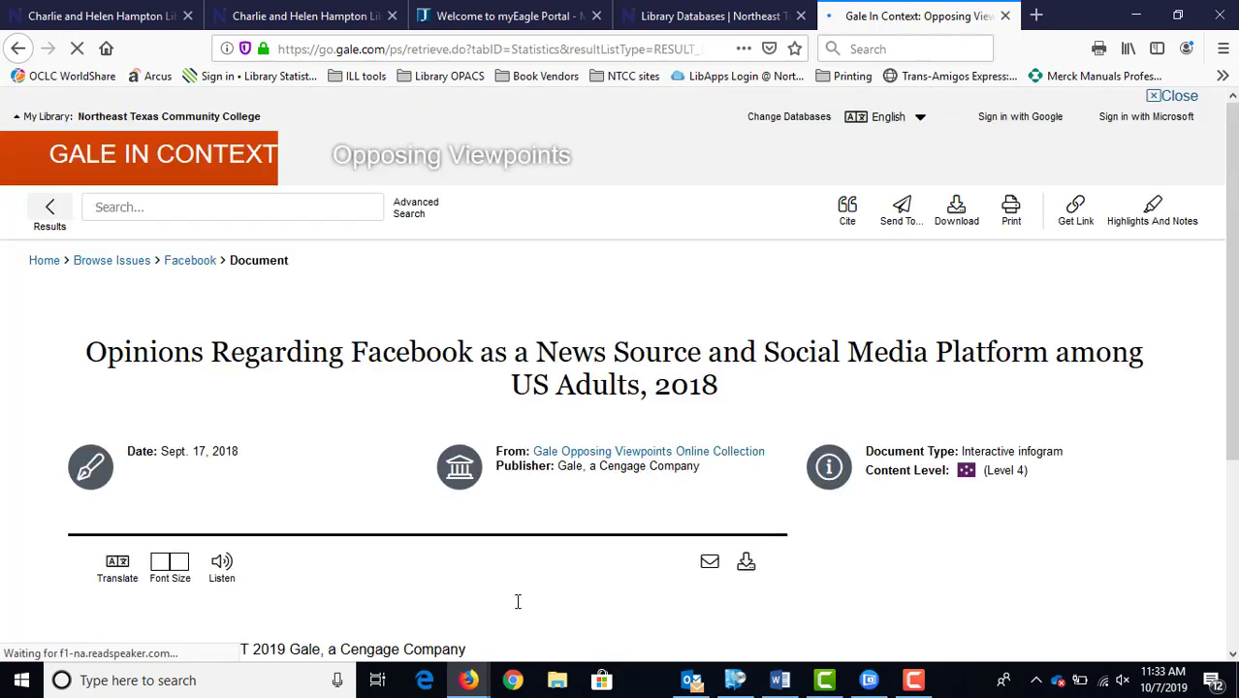
Show the Age 30–44 and female respondents charts under "Use of Facebook as a News Source"
scroll(644, 580, "down", 3)
scroll(644, 579, "down", 2)
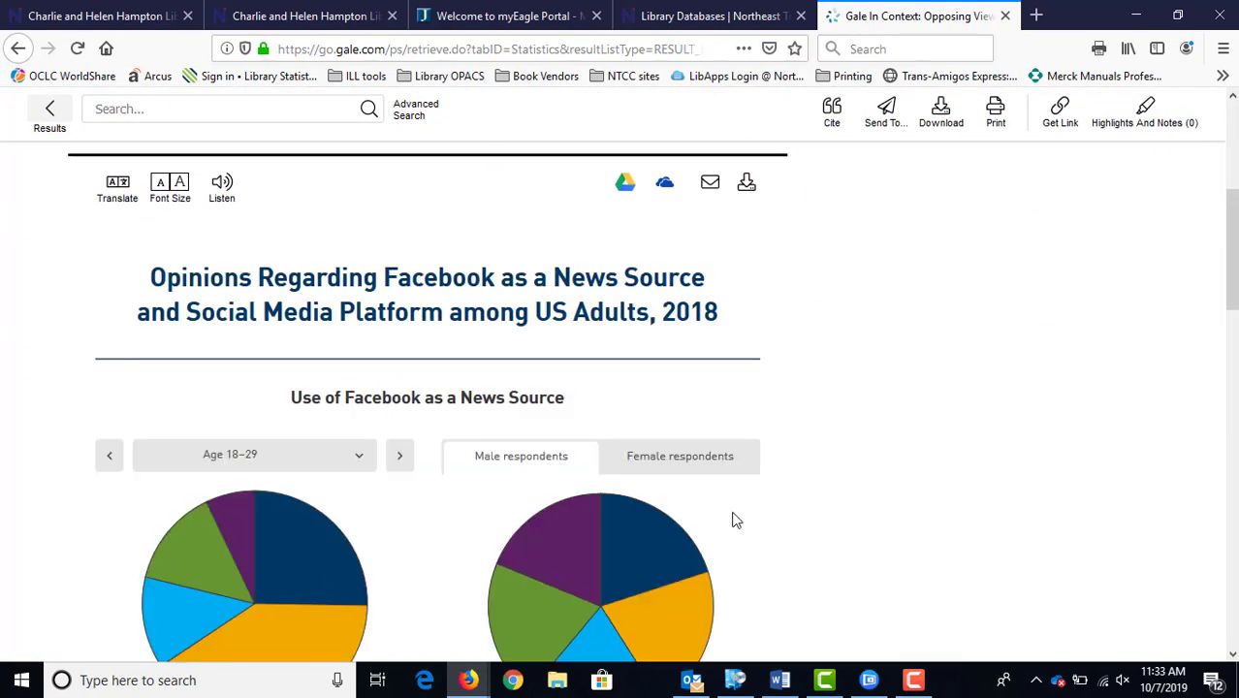
scroll(734, 521, "down", 2)
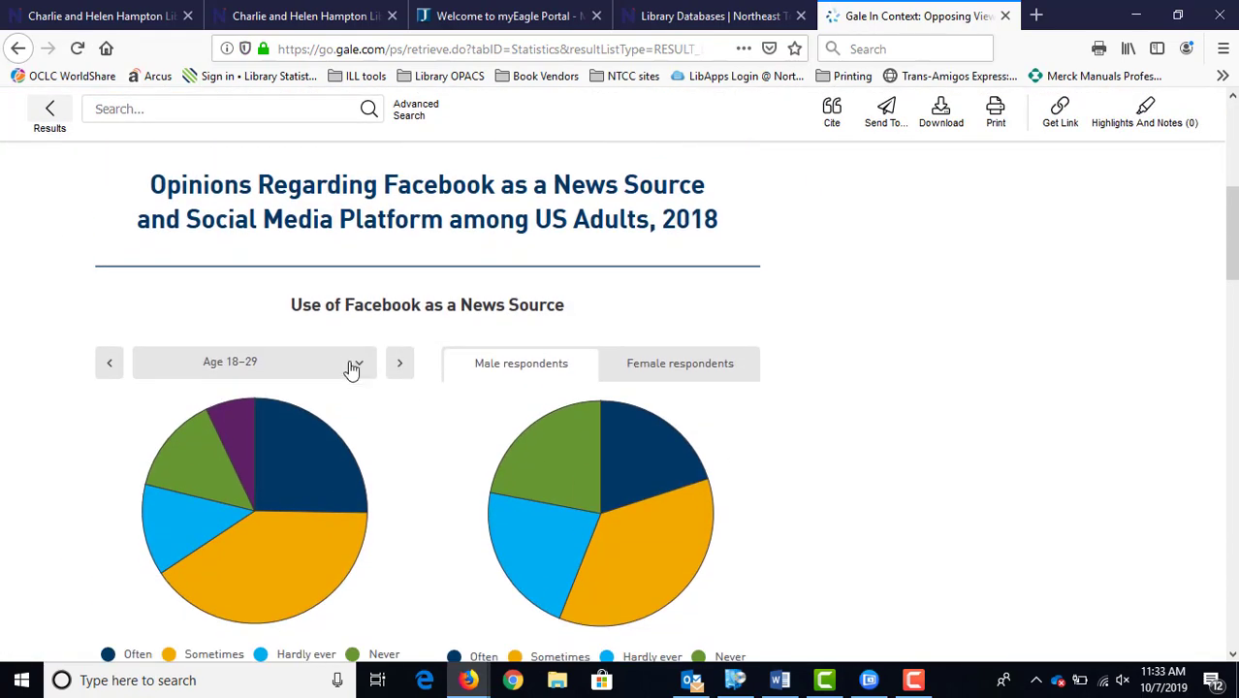
left_click(359, 375)
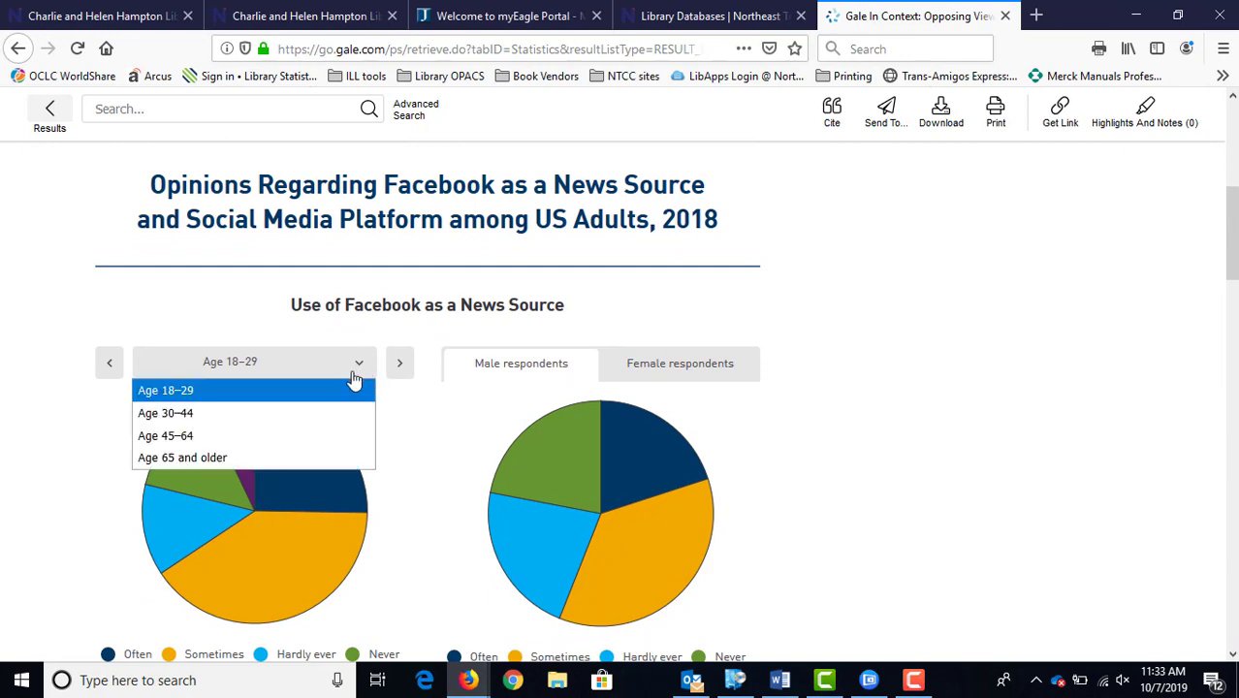
left_click(297, 412)
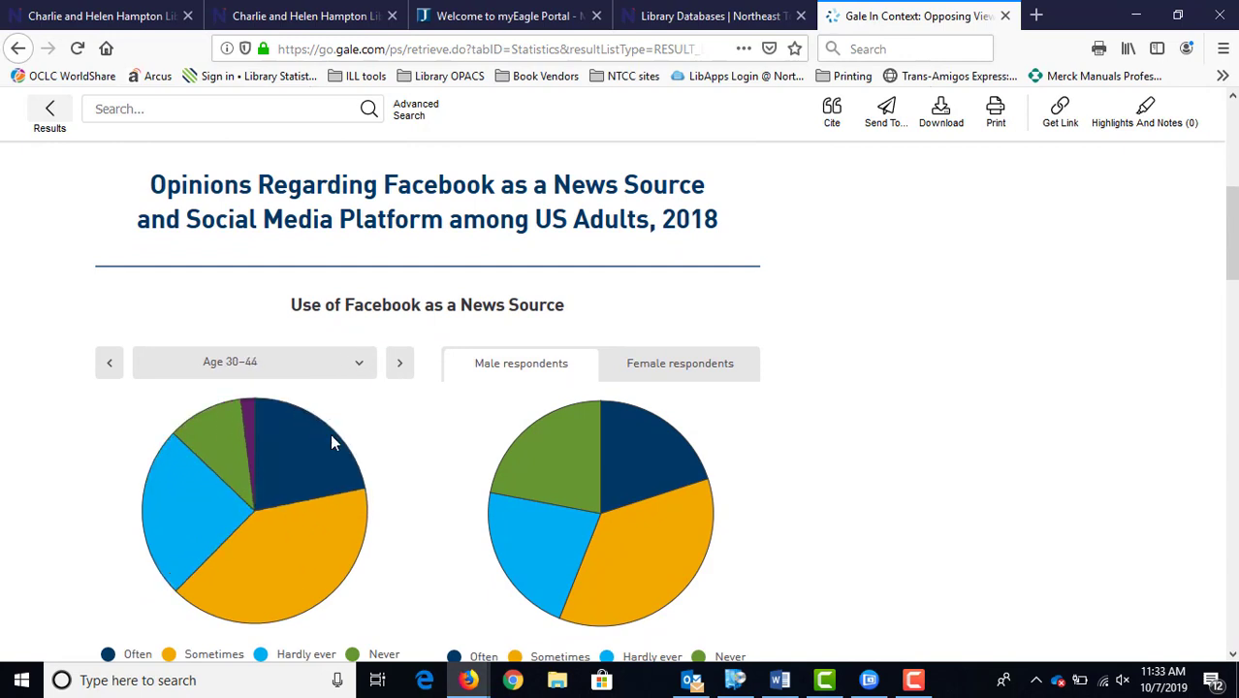
left_click(639, 363)
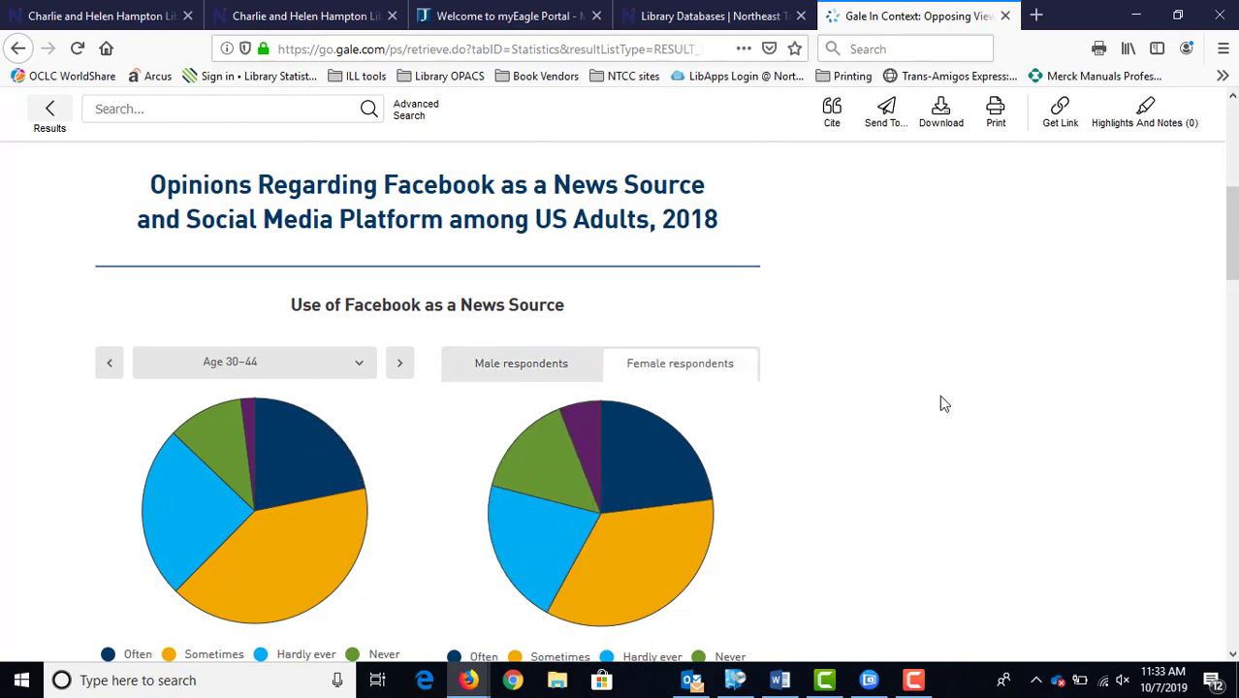
Review the document's tools, view all highlights and notes, and return to the infographic document
scroll(900, 437, "up", 5)
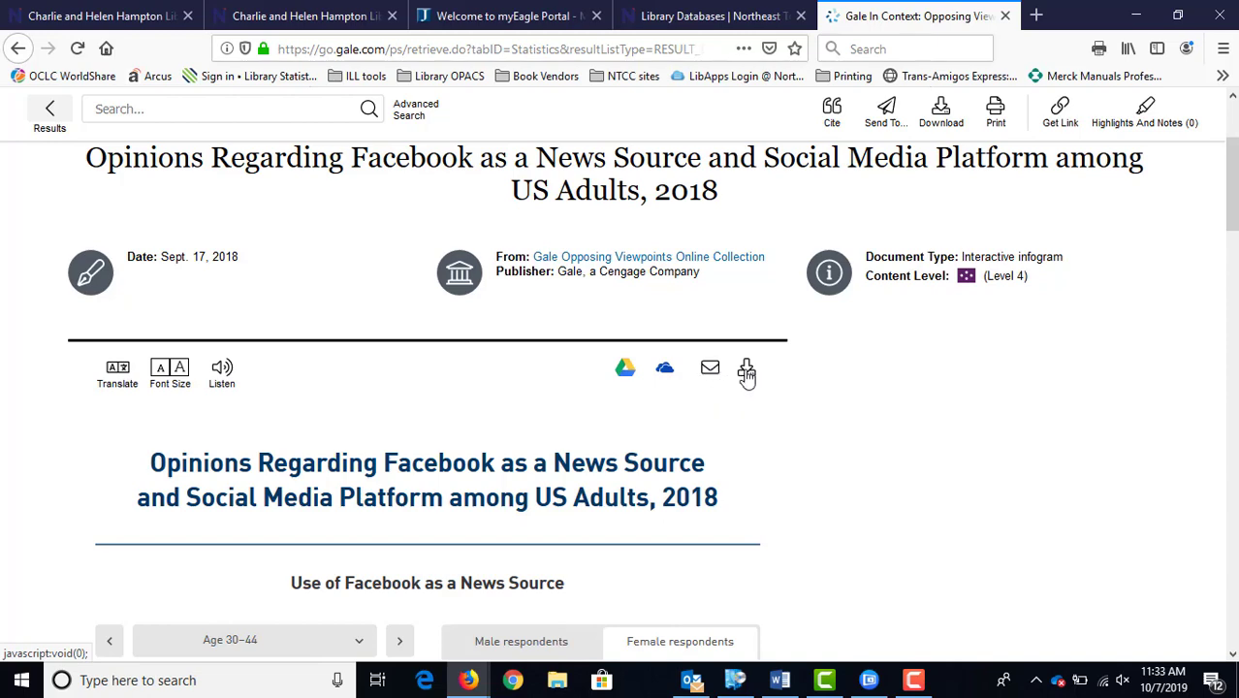
scroll(840, 336, "up", 1)
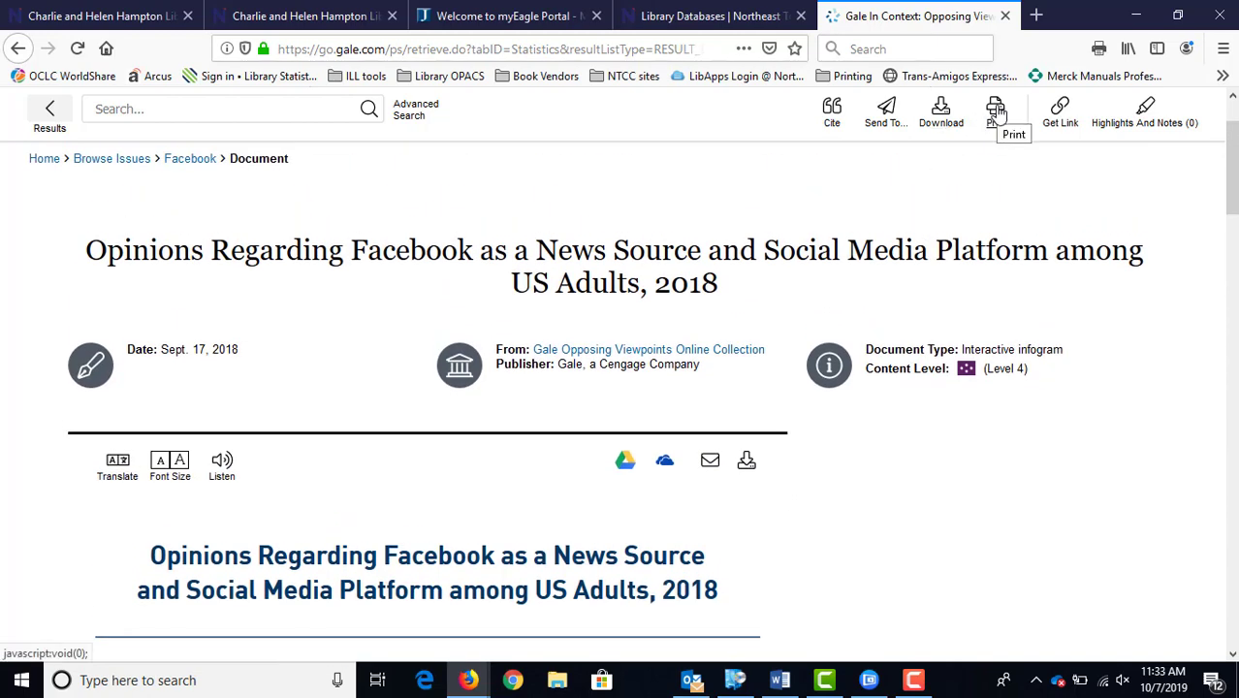
scroll(291, 291, "up", 3)
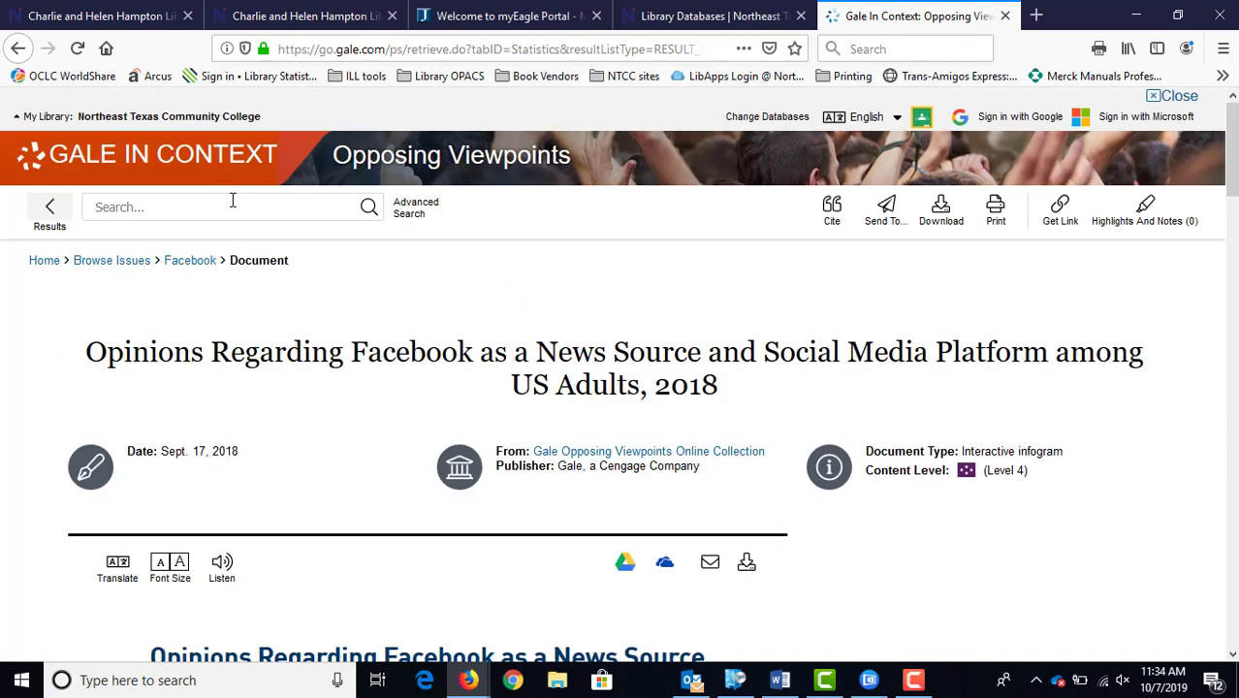
left_click(233, 200)
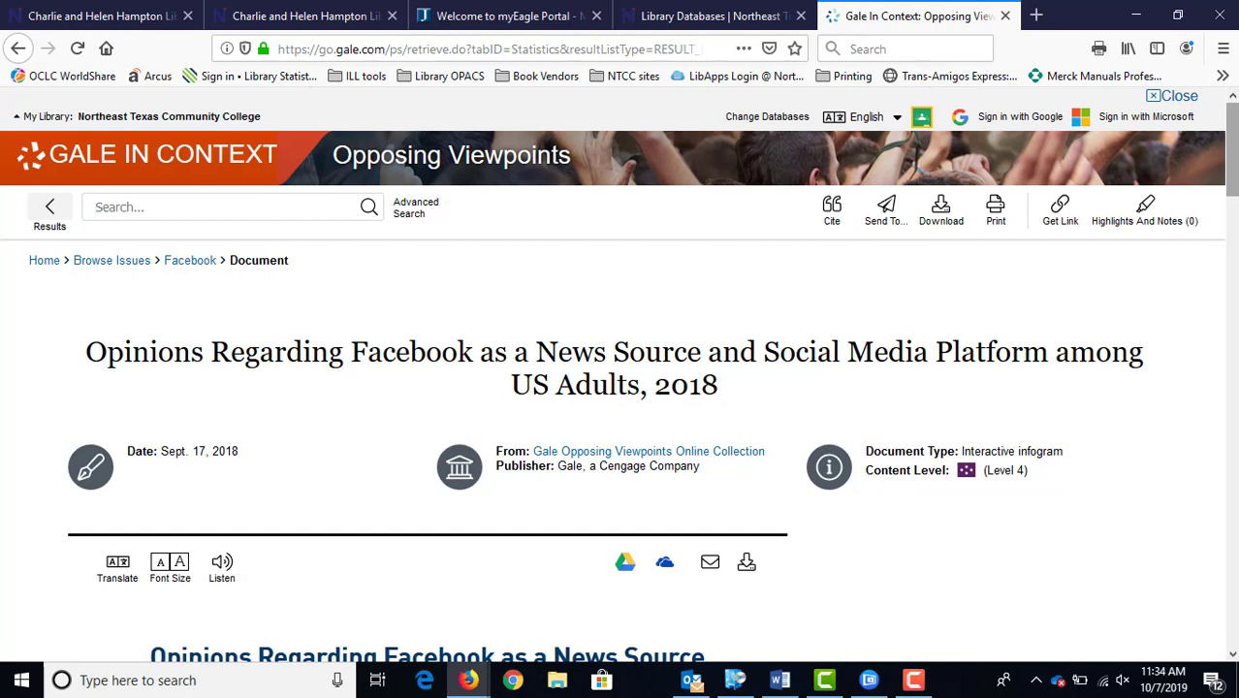
left_click(1141, 224)
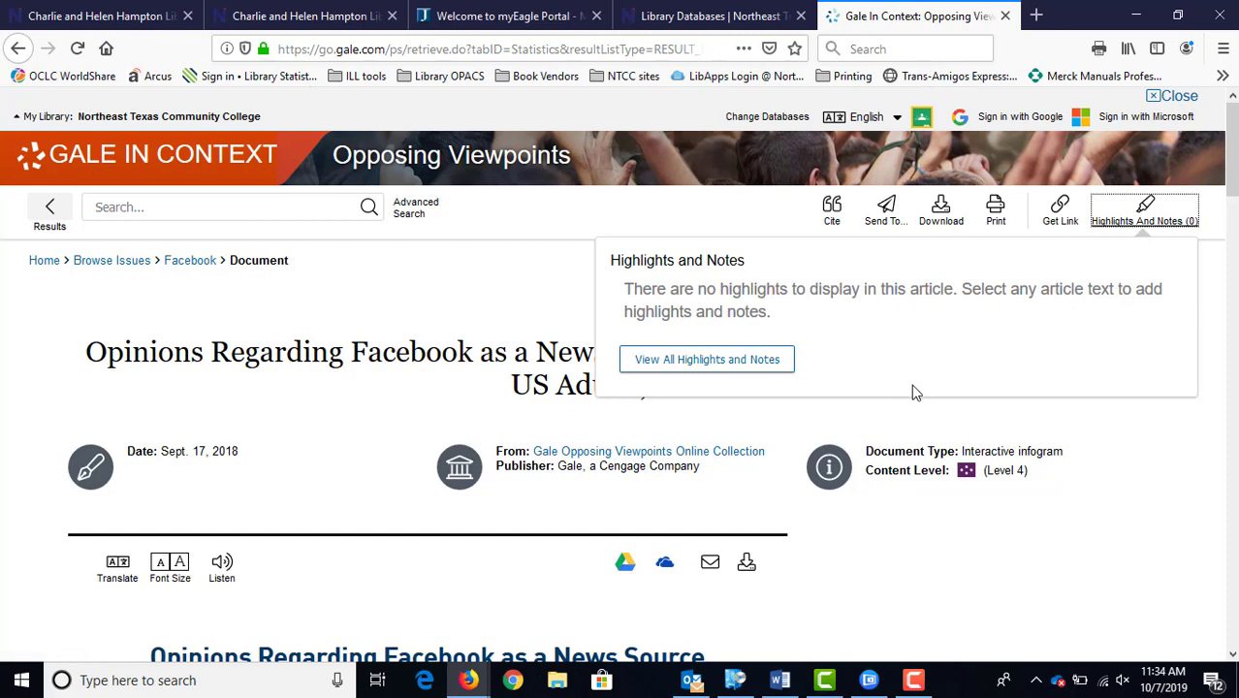
left_click(713, 360)
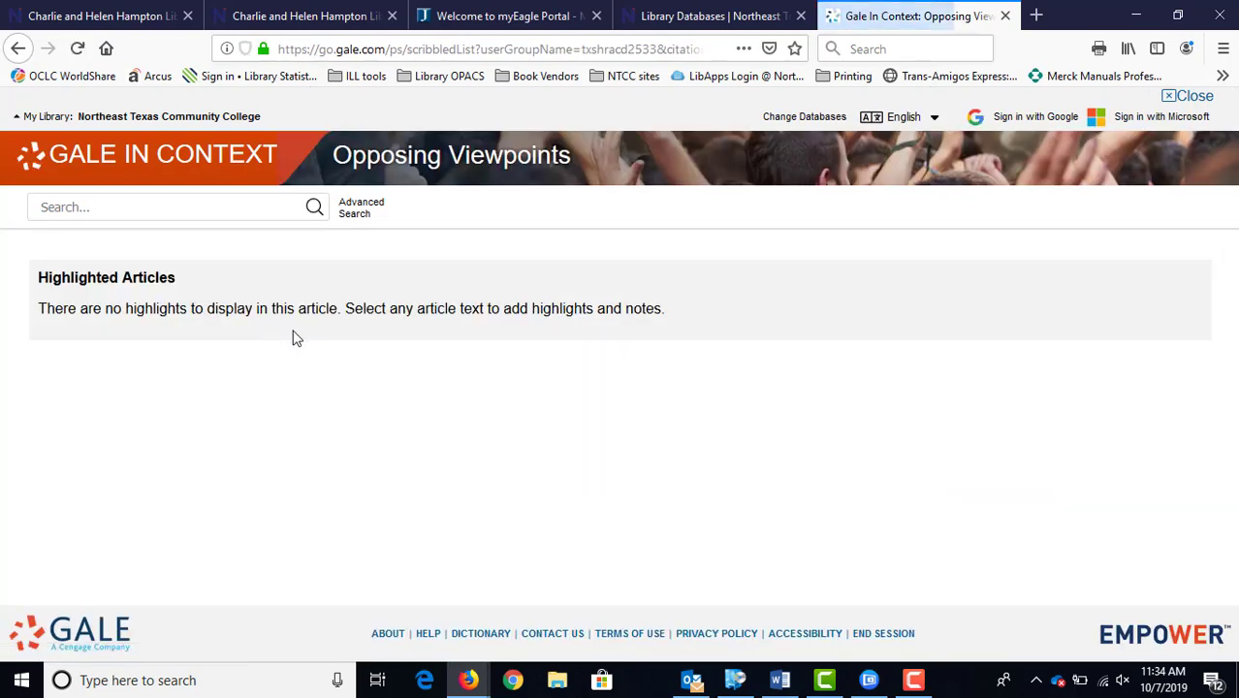
left_click(24, 57)
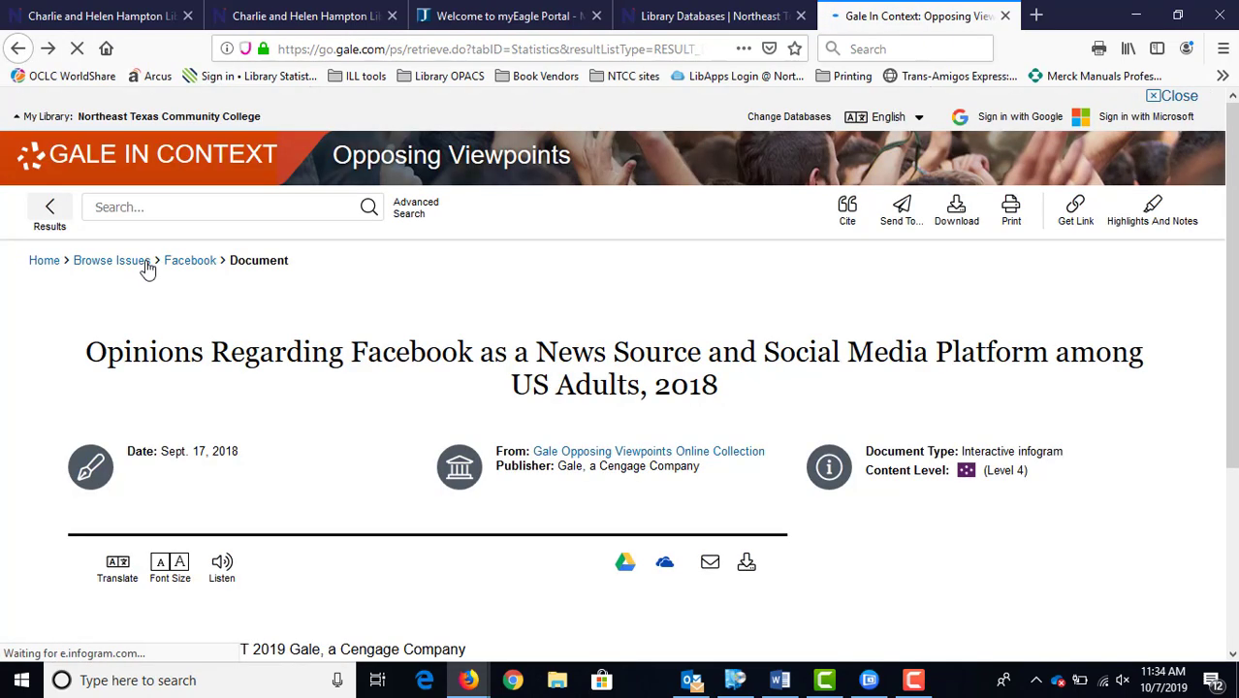
Search Opposing Viewpoints for "environment and mental health"
left_click(268, 211)
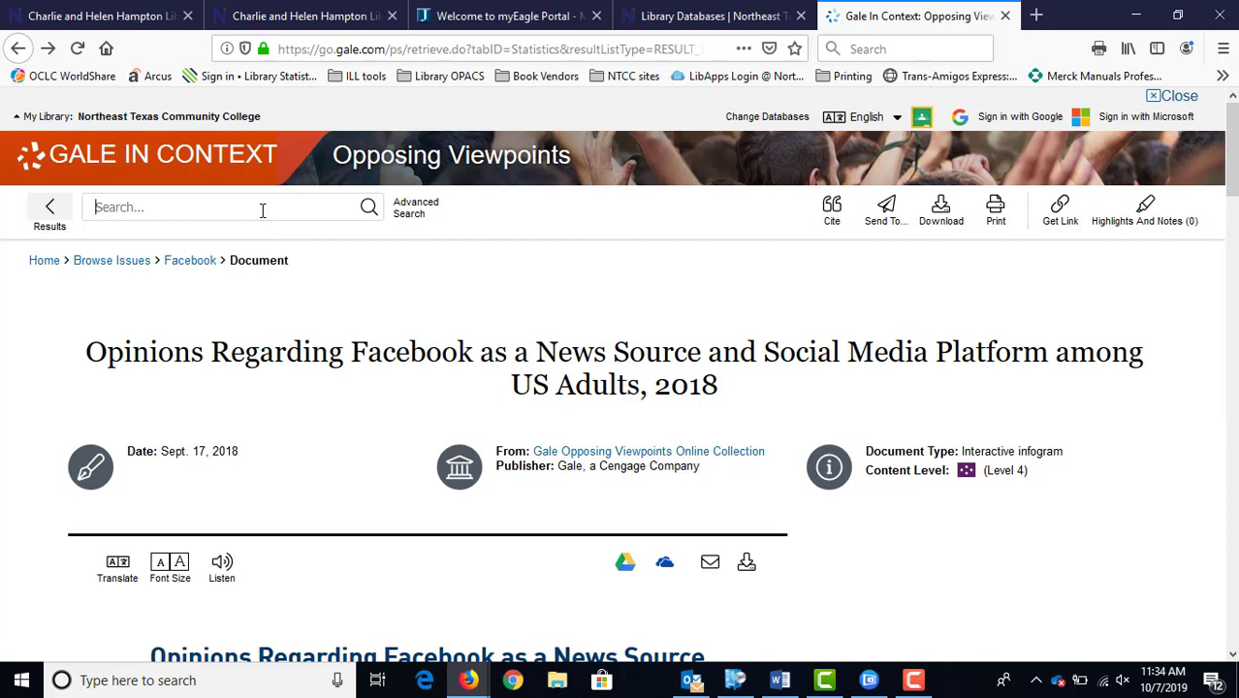
type("environmat")
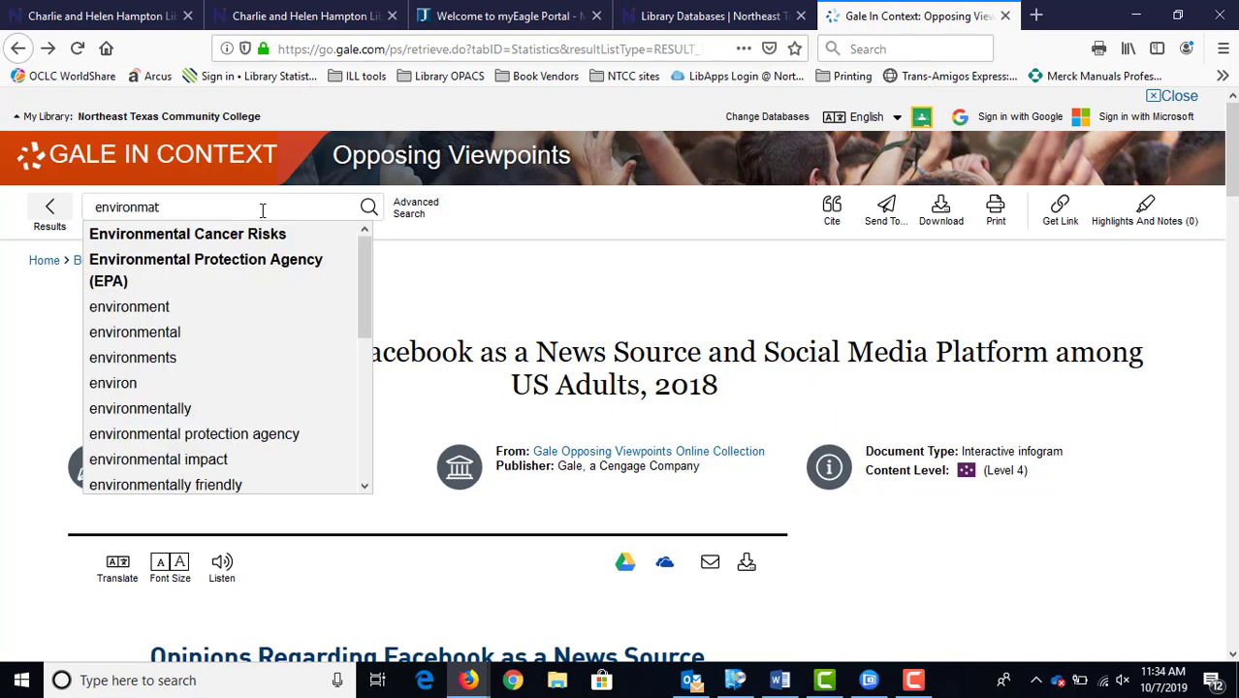
key("BackSpace")
key("BackSpace")
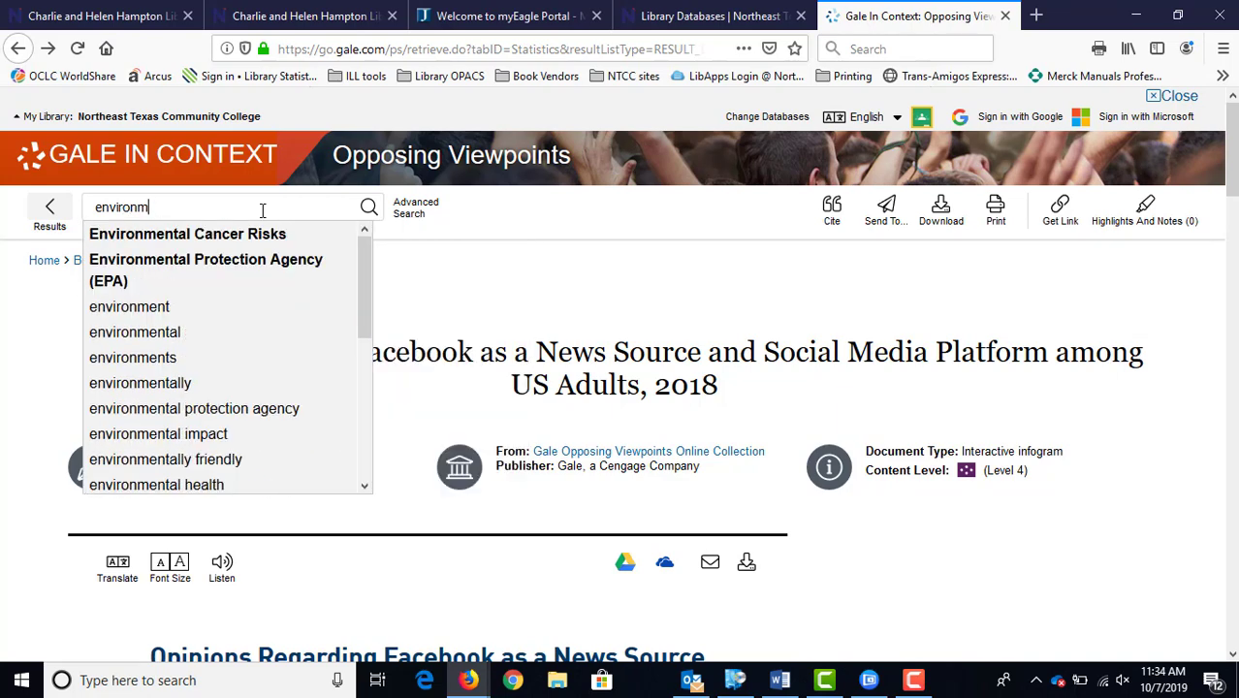
type("ent and mental ")
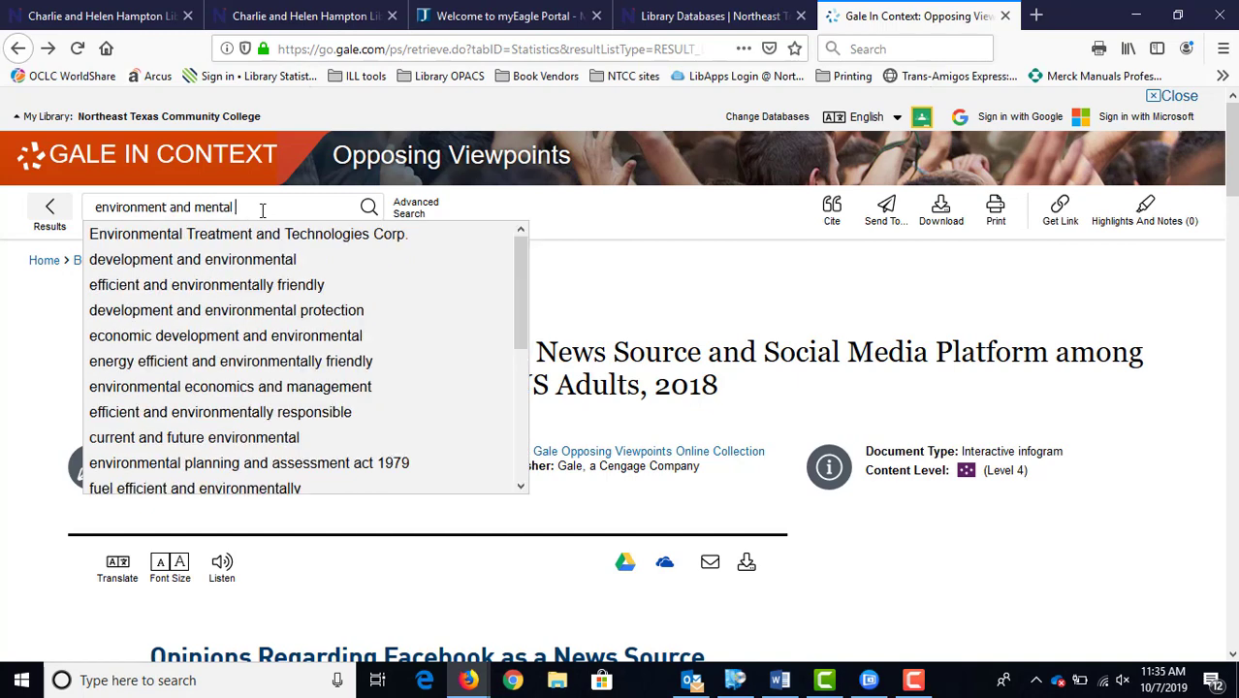
type("health")
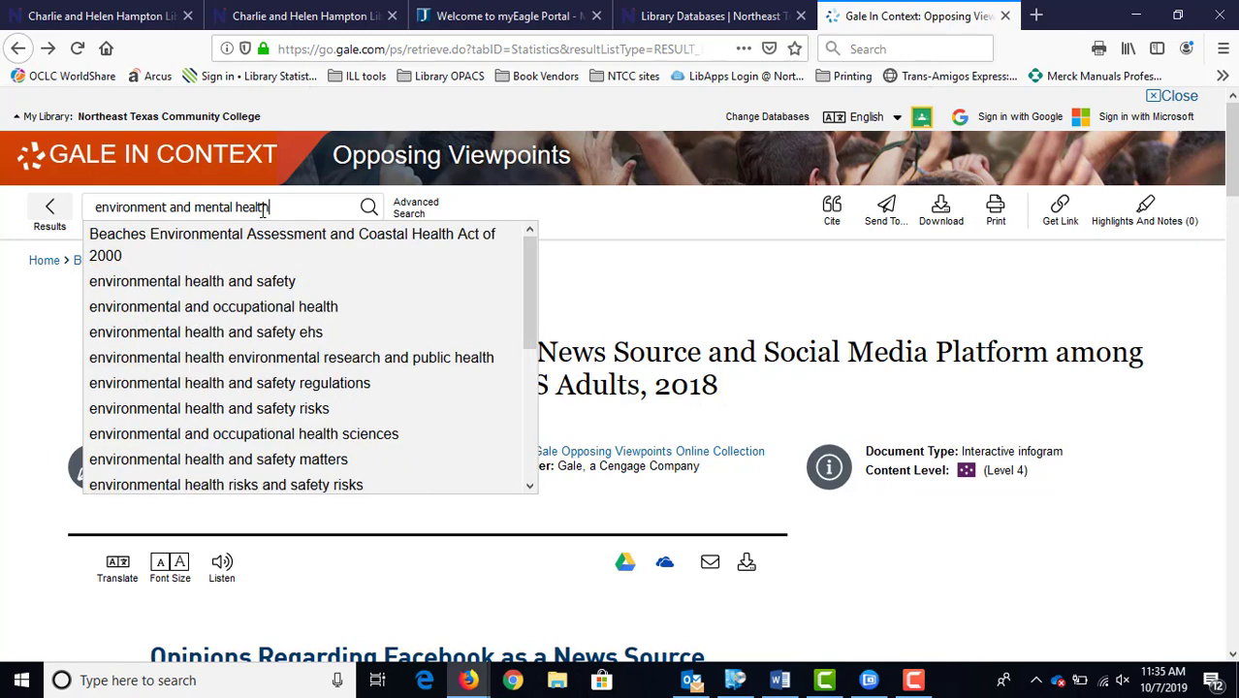
key("Return")
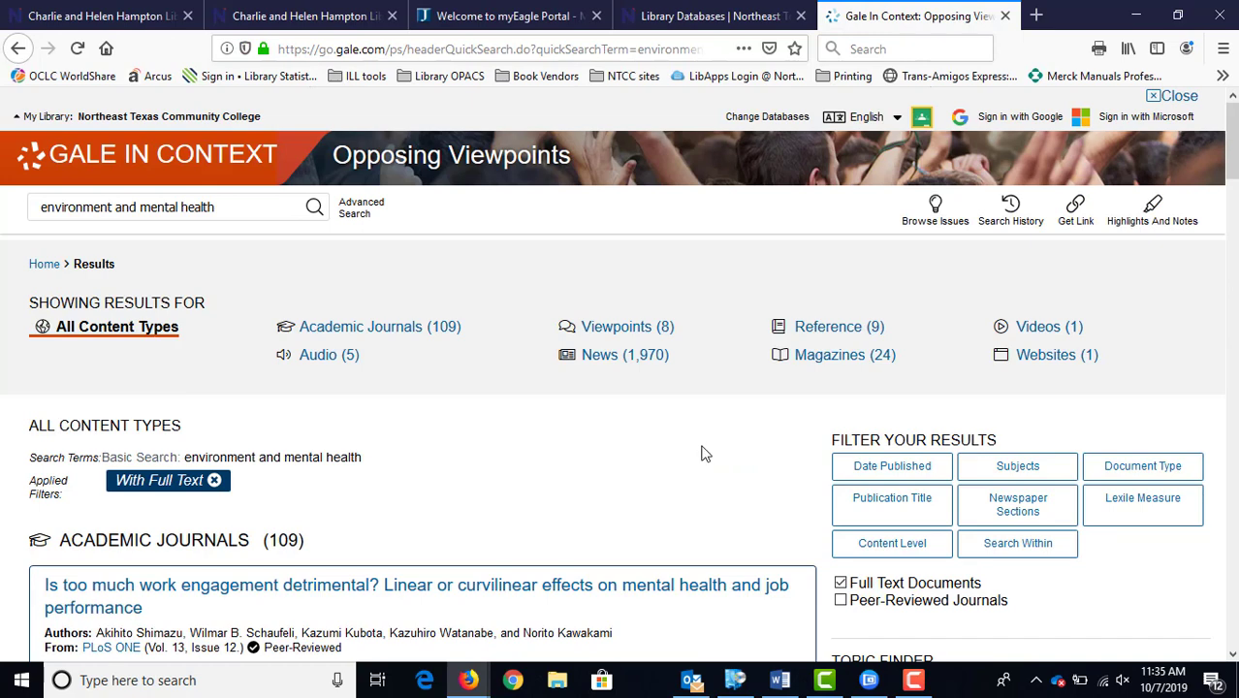
Examine the search results across academic journals, viewpoints, reference, videos, audio, news, magazines and websites
scroll(728, 406, "down", 1)
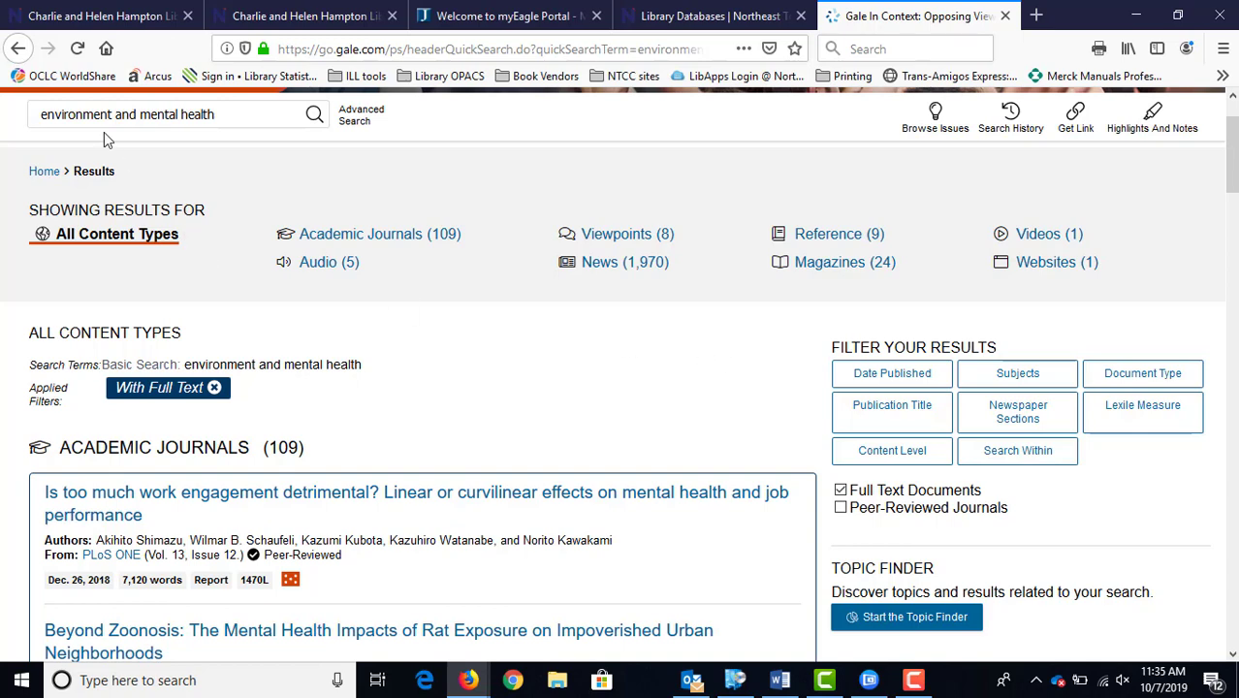
scroll(677, 409, "down", 3)
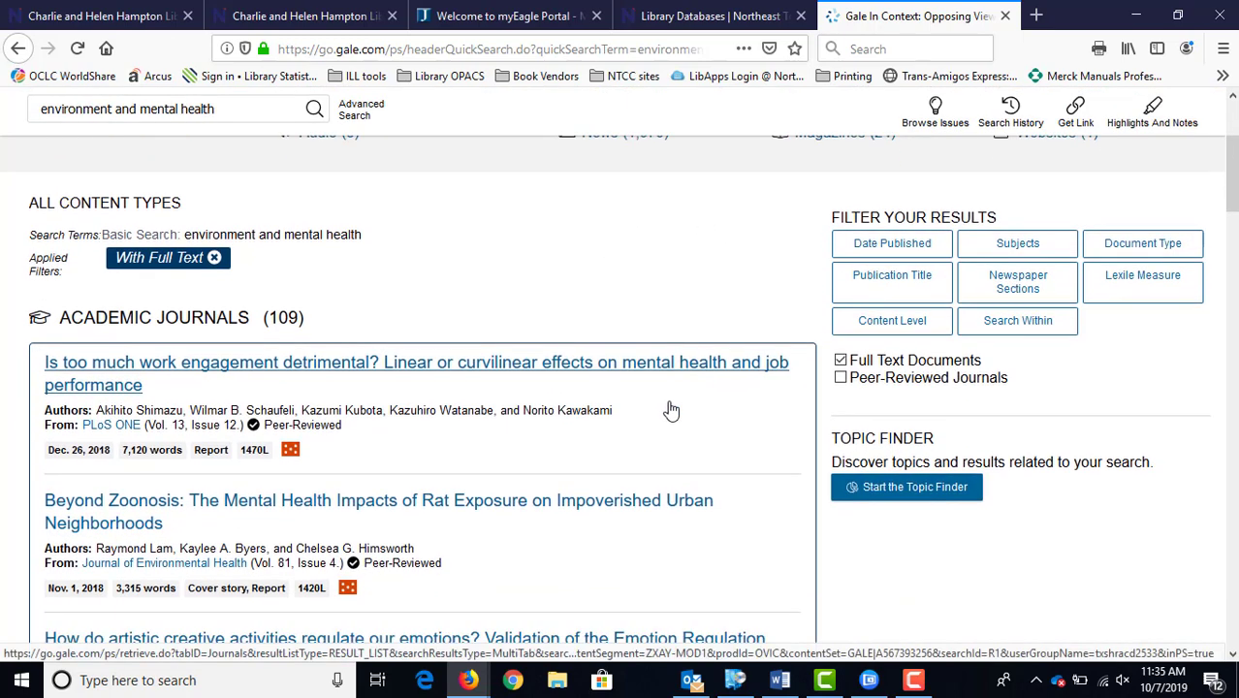
scroll(689, 277, "down", 7)
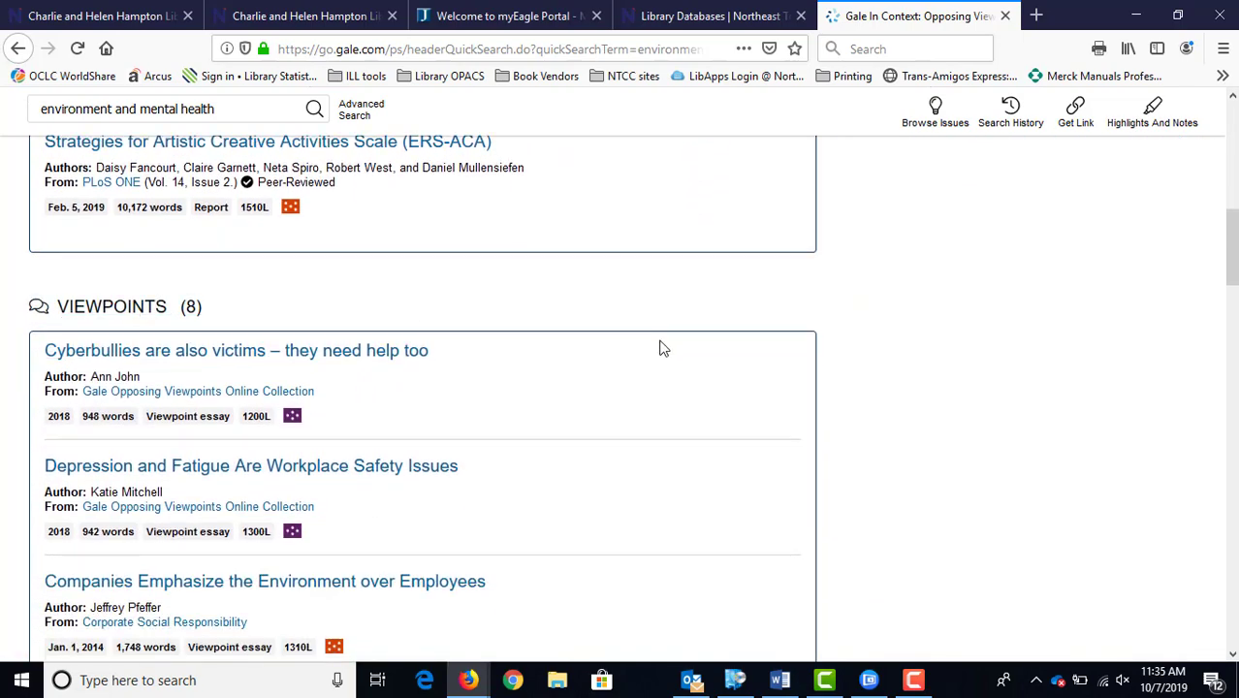
scroll(663, 348, "down", 6)
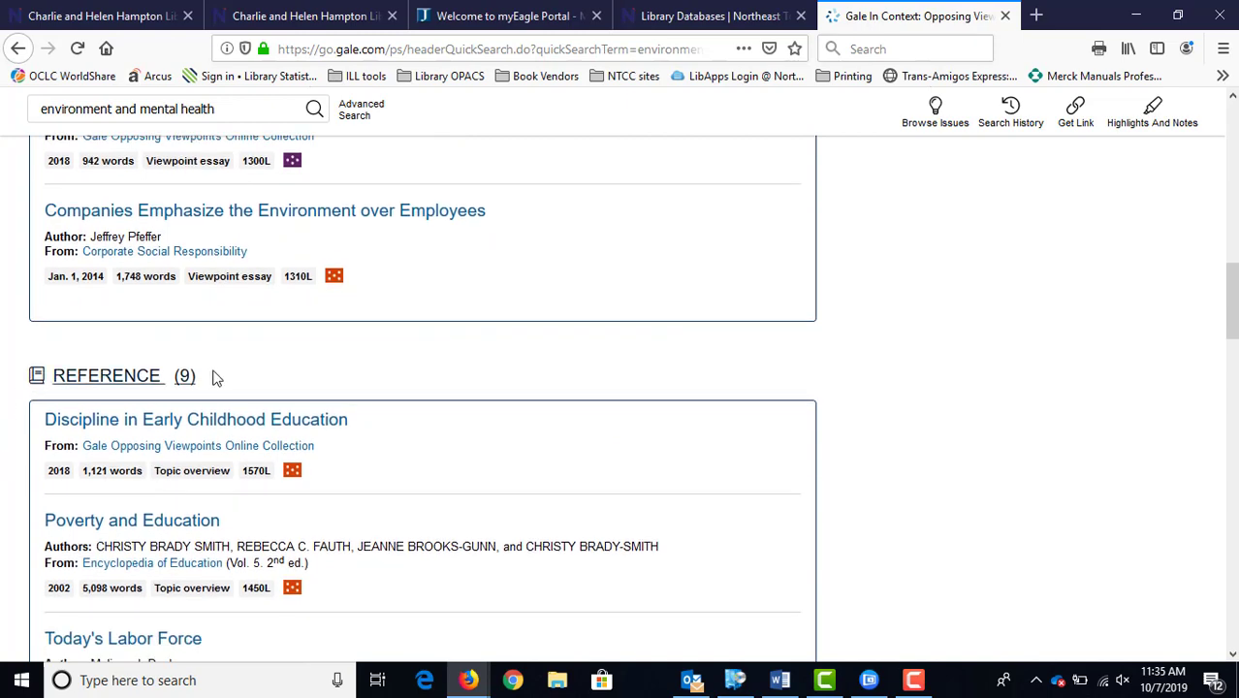
scroll(589, 401, "down", 8)
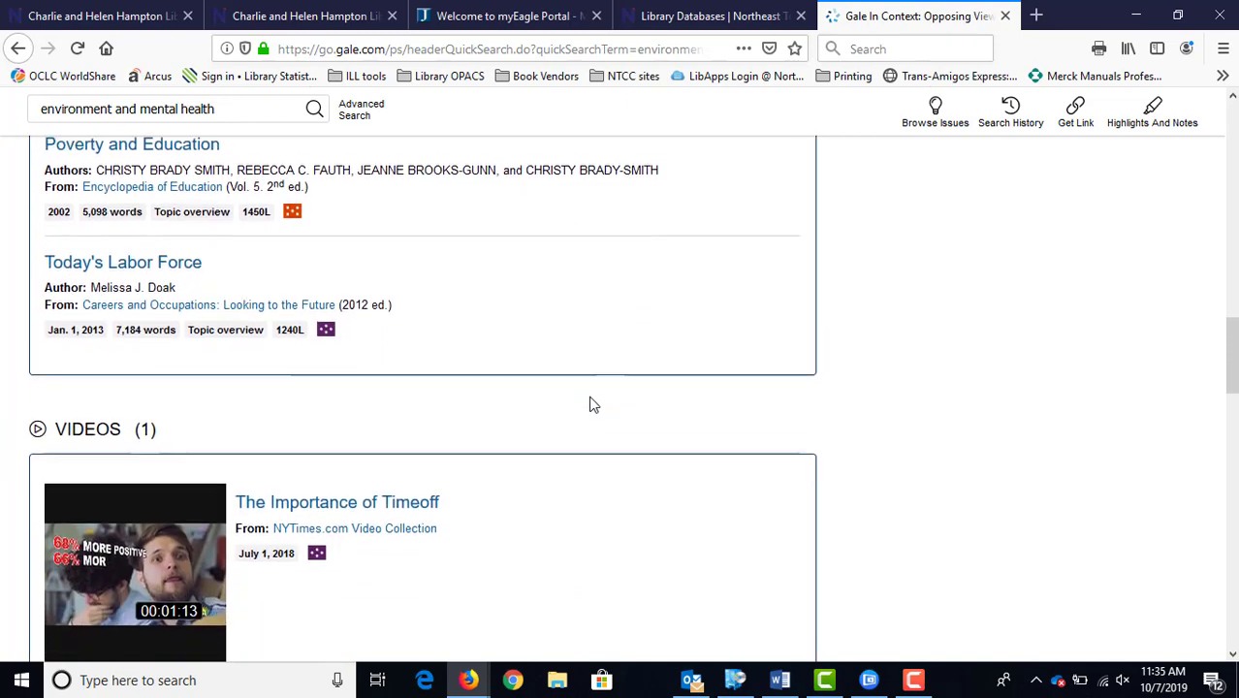
scroll(621, 414, "down", 7)
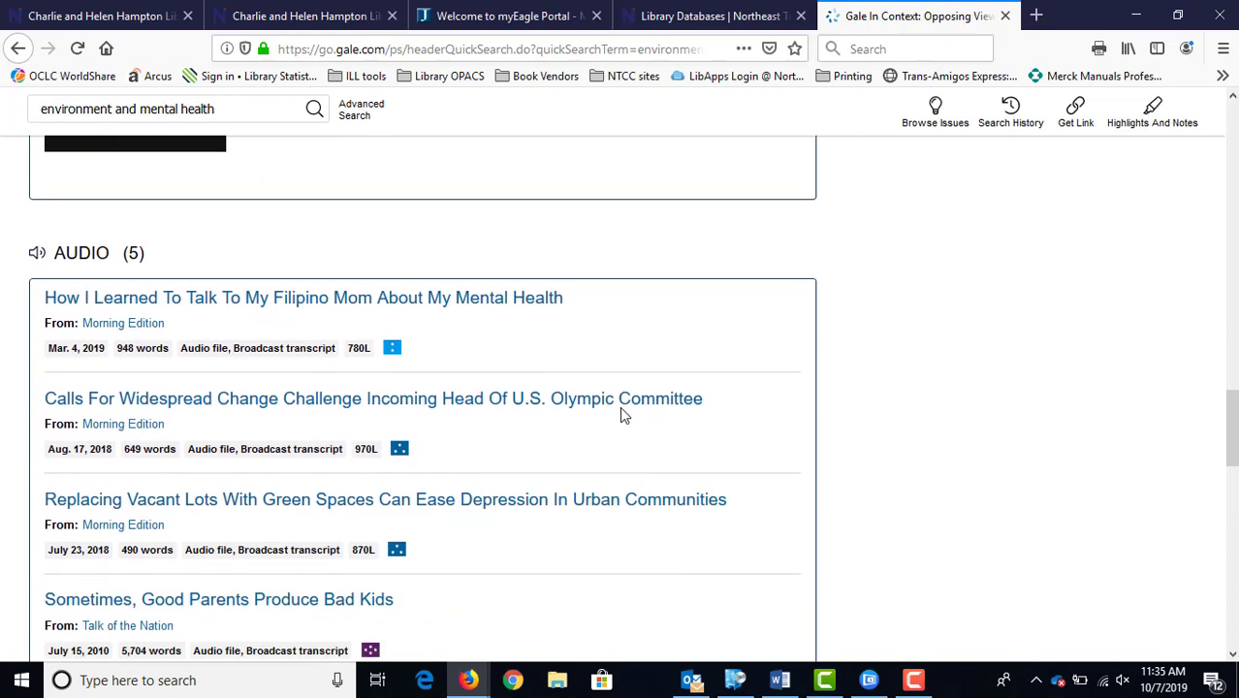
scroll(621, 413, "down", 13)
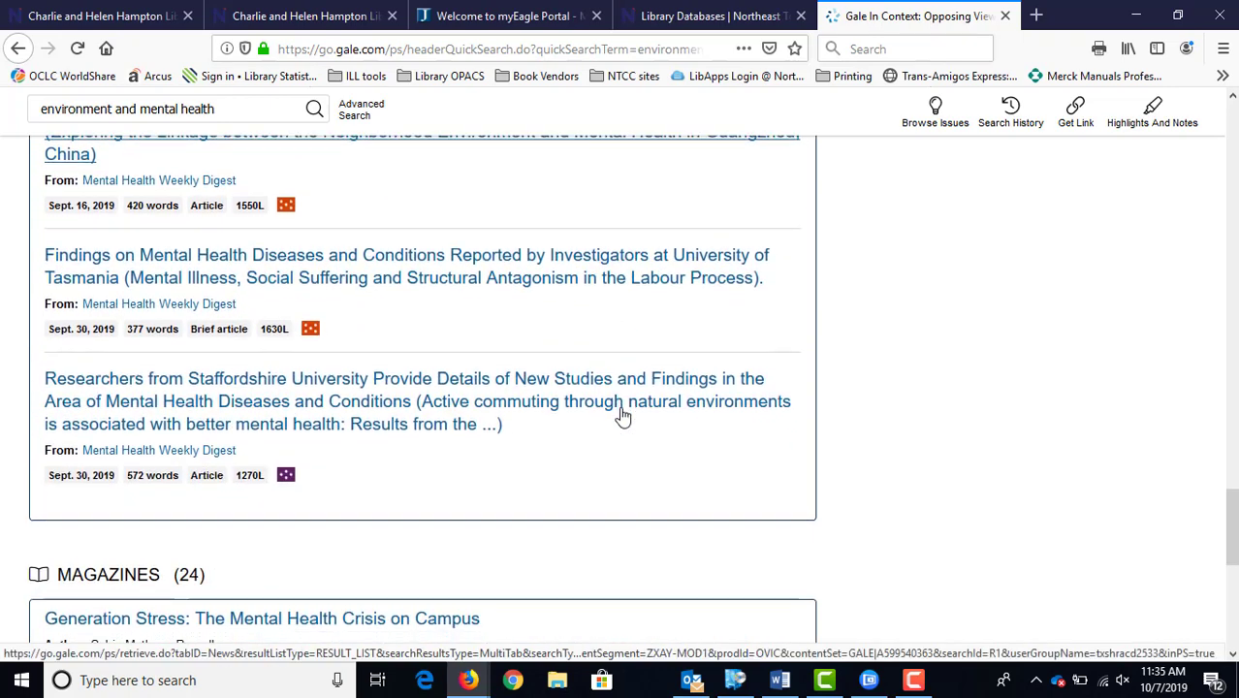
scroll(623, 417, "down", 7)
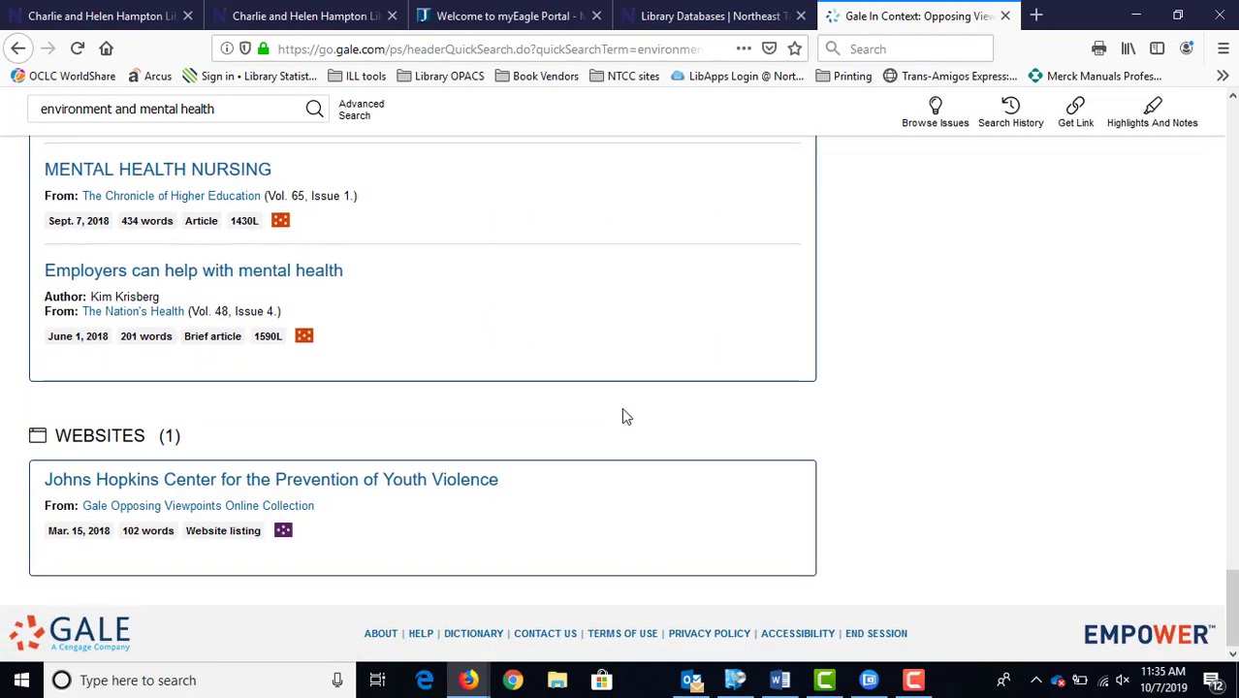
Limit the "environment and mental health" results to the Viewpoints content type
scroll(625, 416, "up", 12)
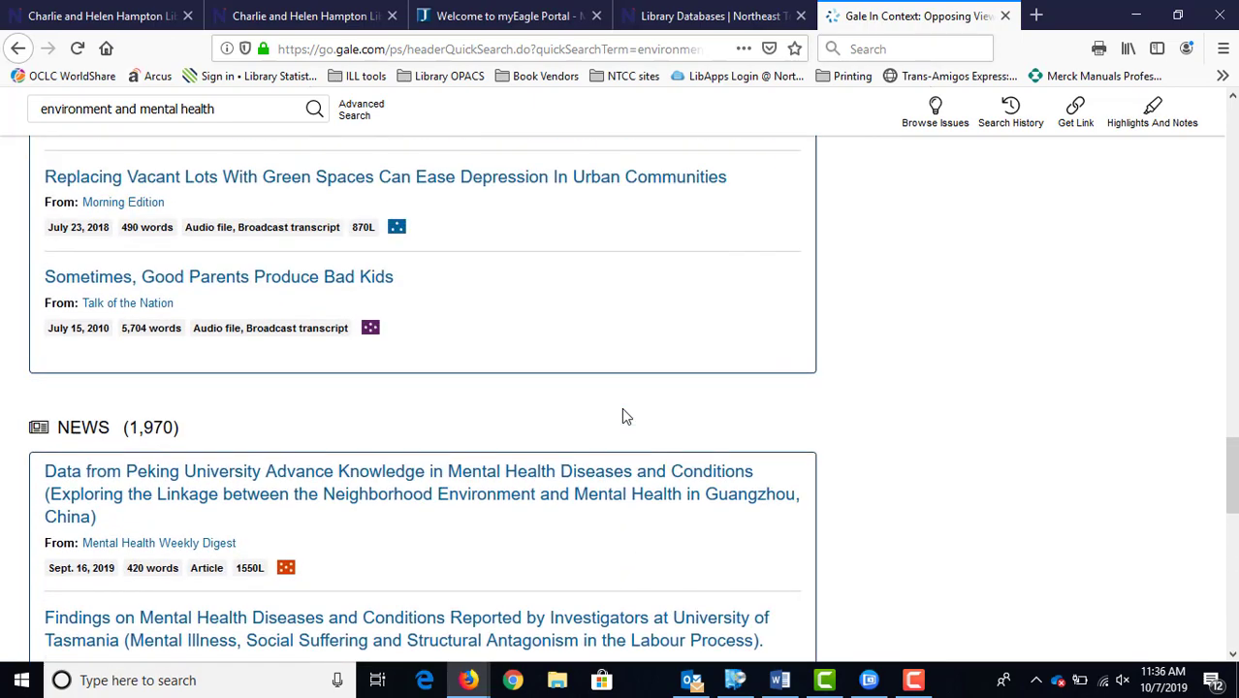
scroll(623, 416, "down", 2)
scroll(621, 412, "up", 20)
scroll(637, 412, "down", 7)
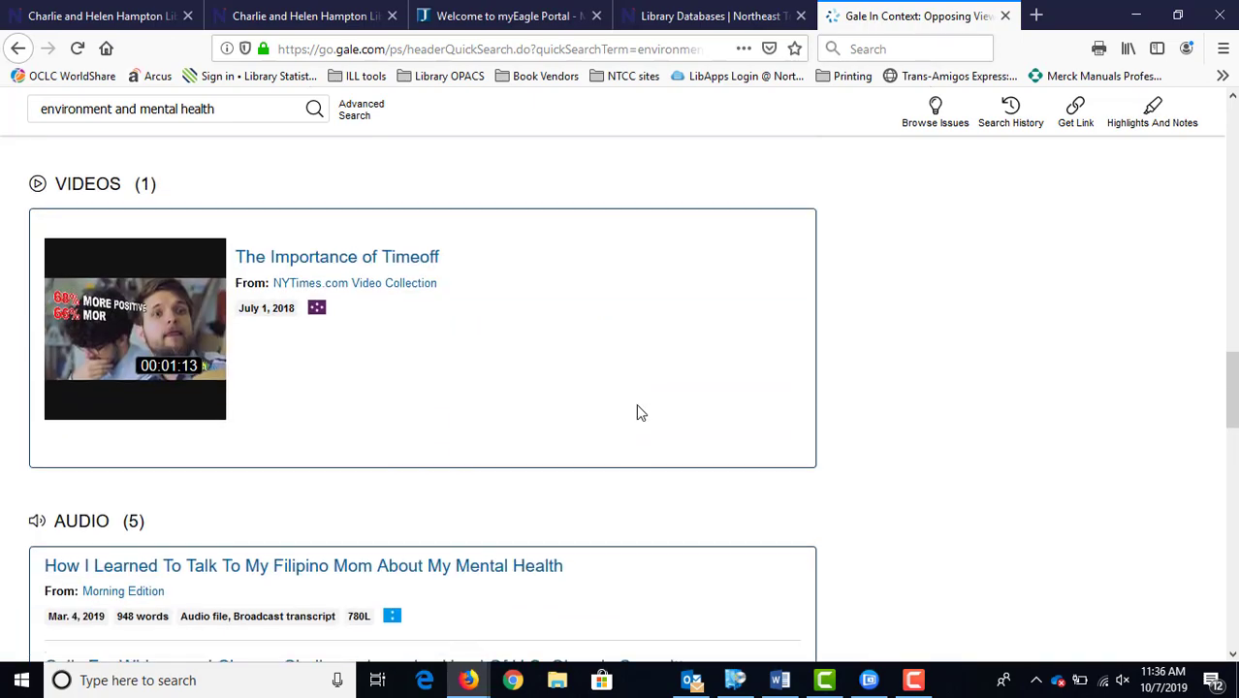
scroll(636, 412, "up", 2)
left_click_drag(1230, 364, 1217, 165)
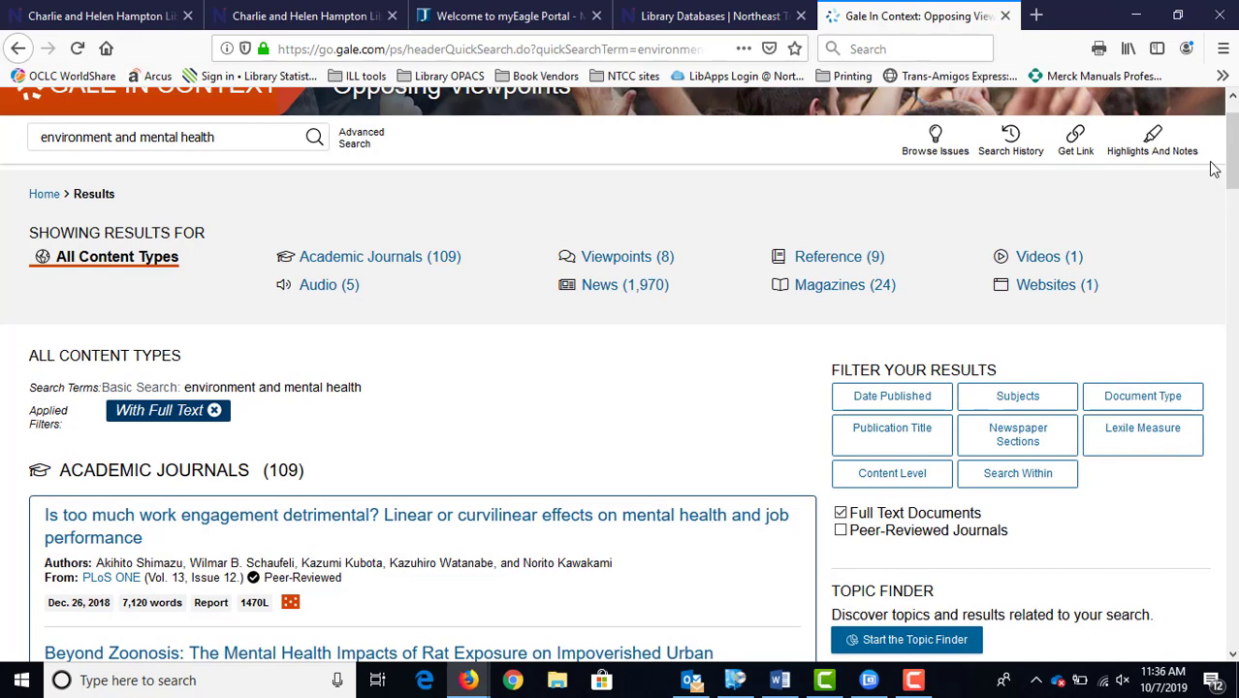
left_click(613, 259)
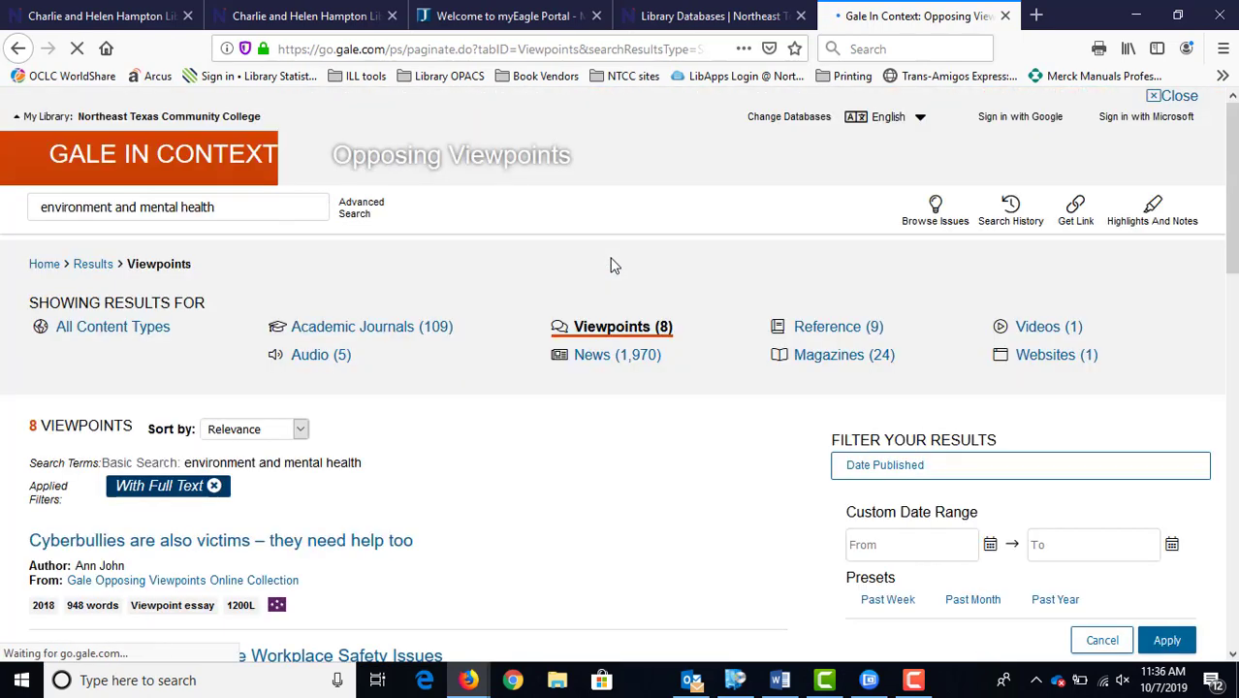
scroll(679, 424, "down", 1)
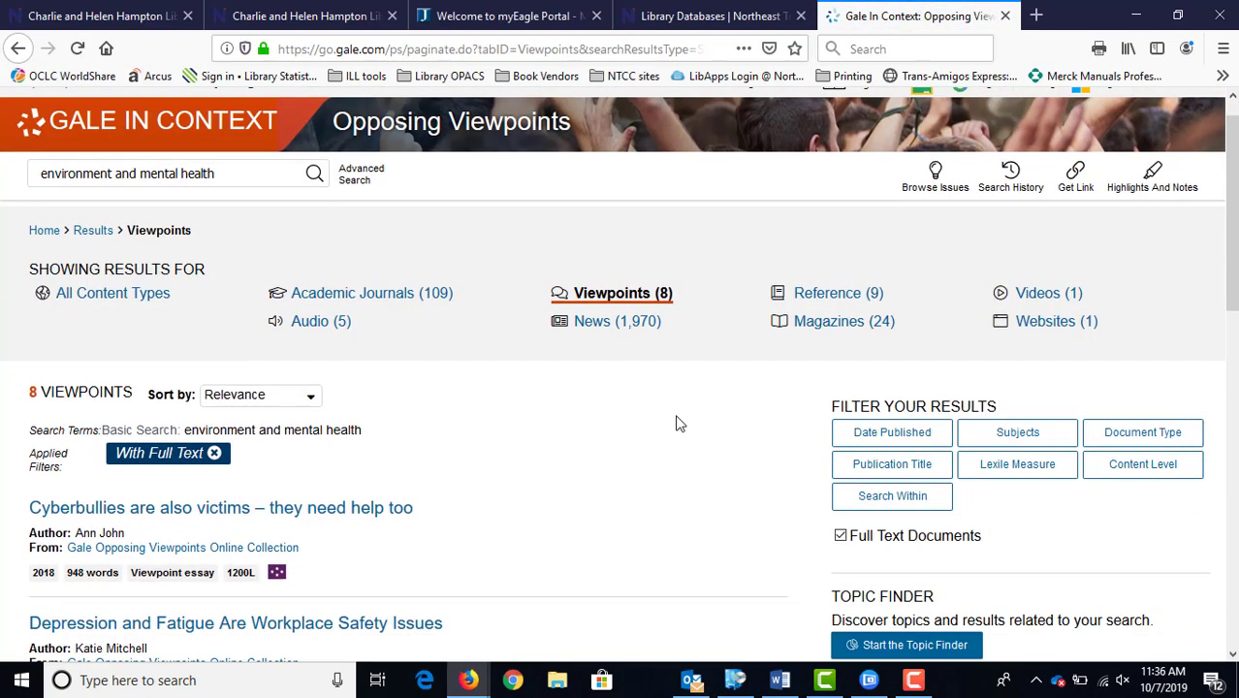
Look through the full list of Viewpoints results for "environment and mental health" and the available result filters
scroll(679, 424, "down", 3)
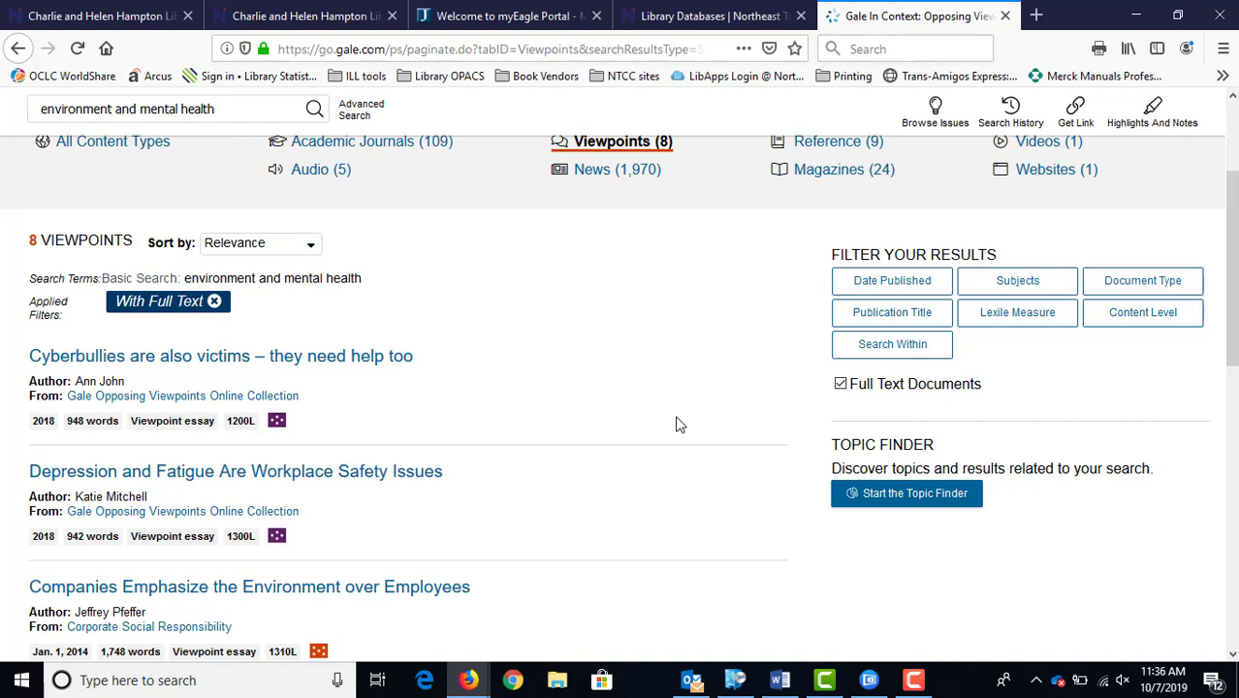
scroll(679, 425, "down", 2)
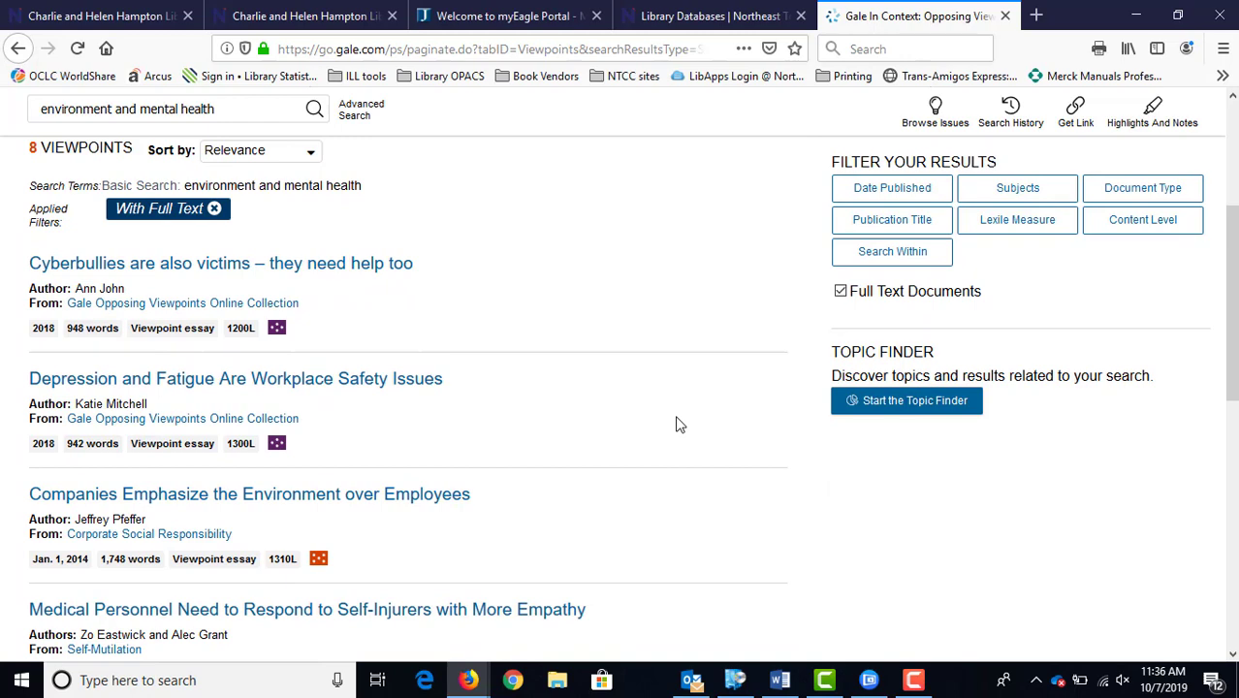
scroll(679, 425, "down", 6)
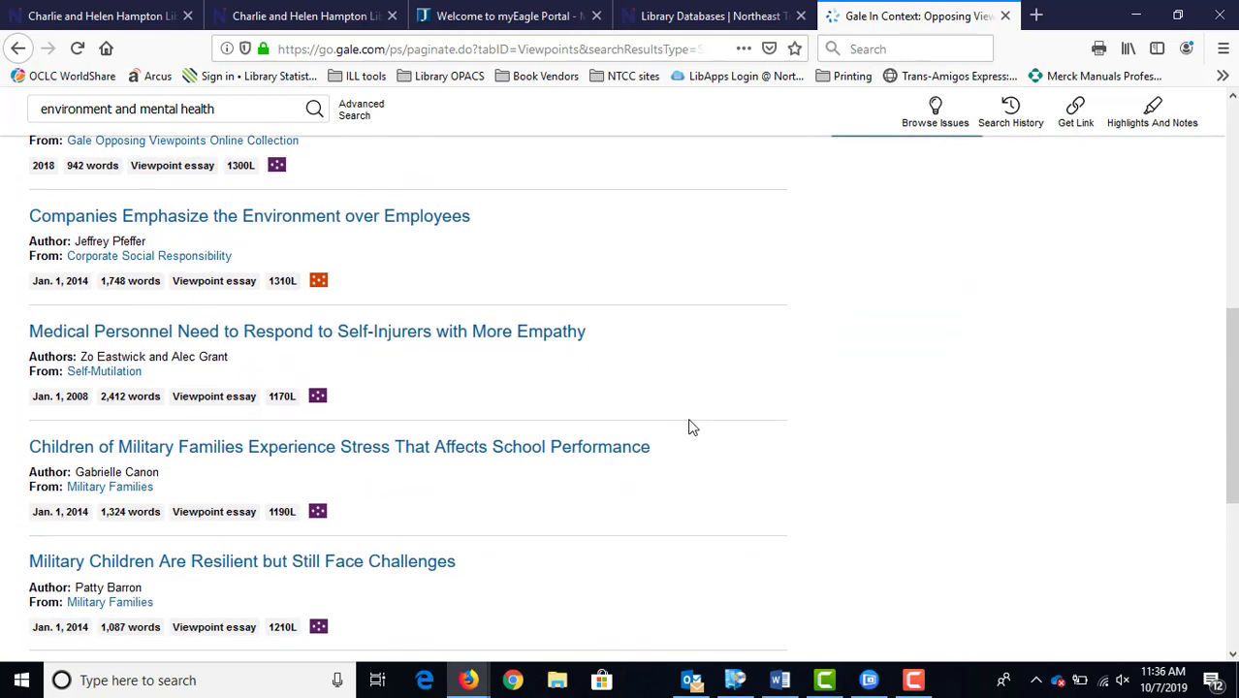
scroll(693, 423, "down", 4)
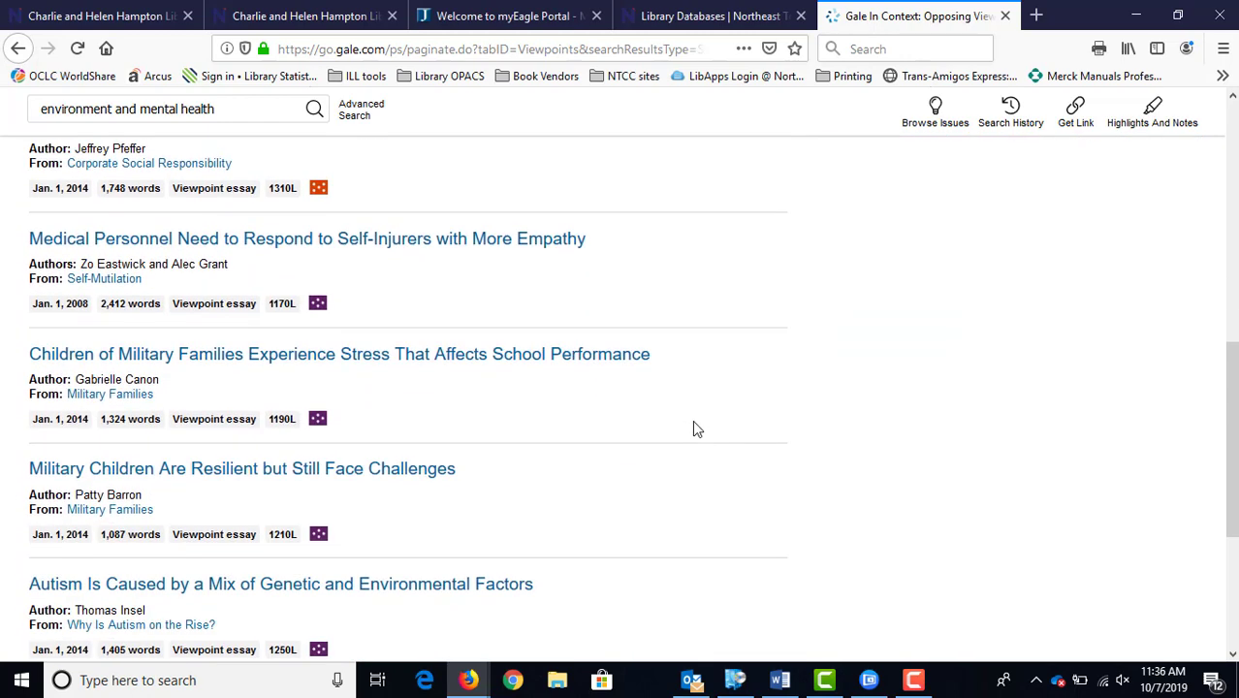
scroll(693, 424, "down", 4)
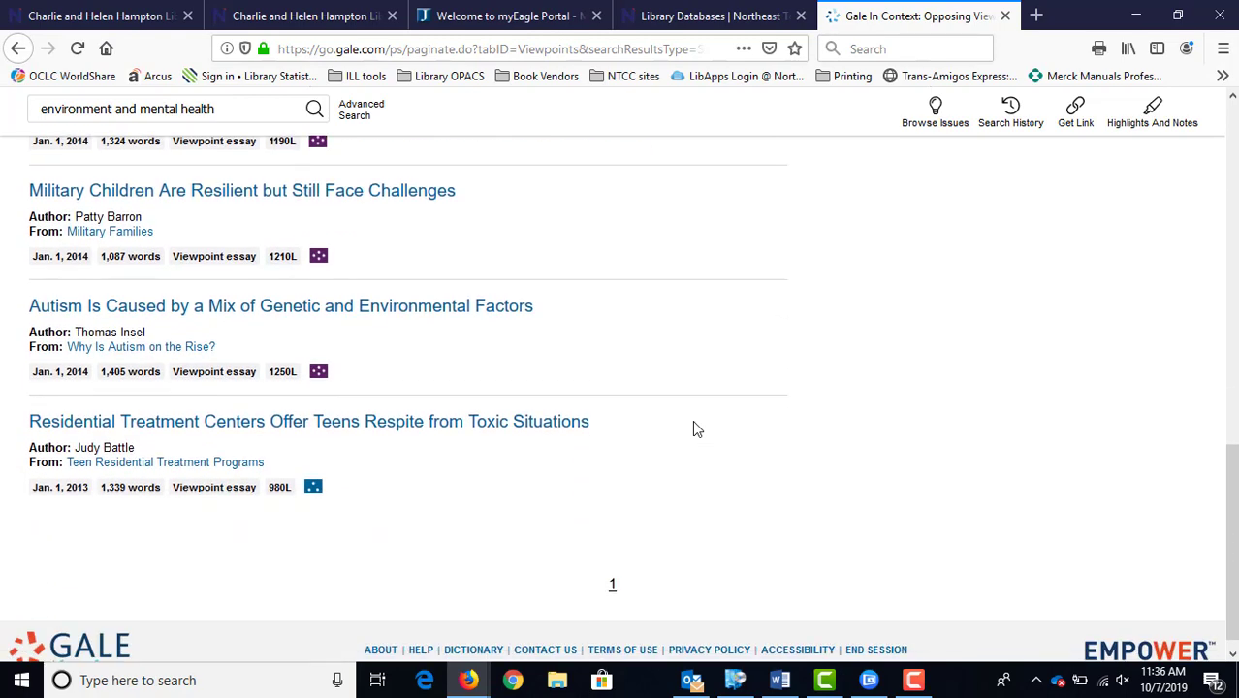
scroll(694, 423, "up", 2)
scroll(693, 429, "up", 15)
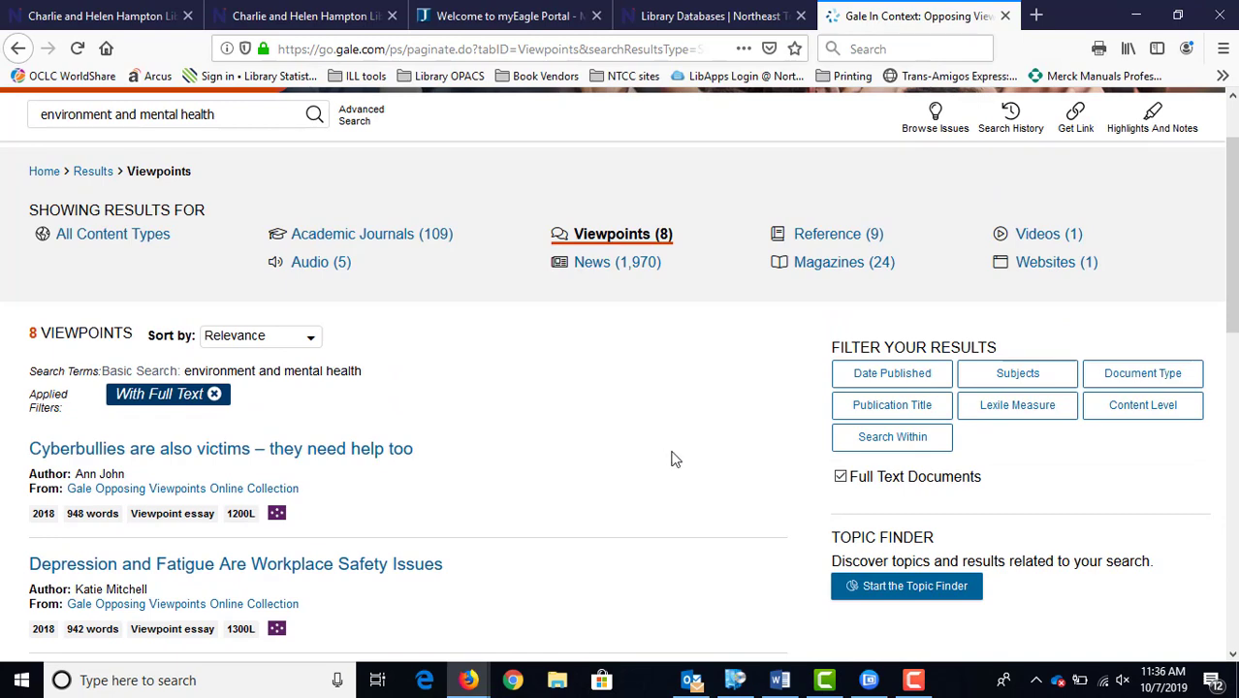
scroll(673, 492, "up", 2)
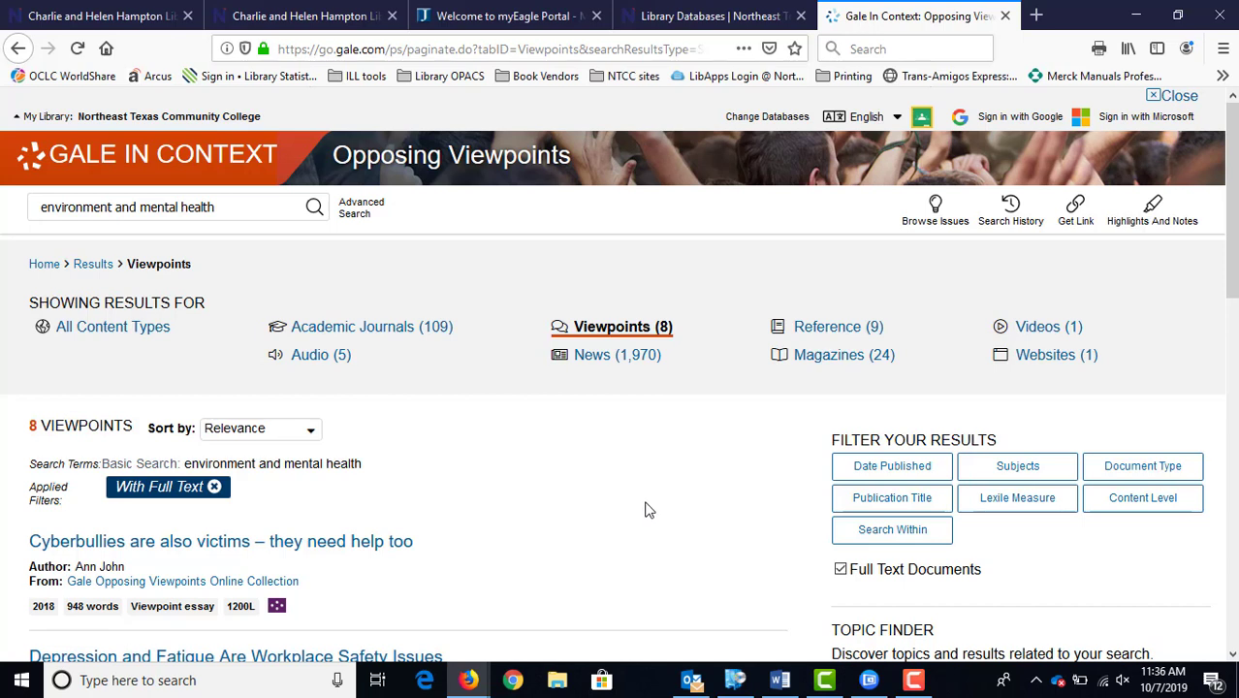
Return to the Library Databases list and open the Films on Demand database
left_click(729, 27)
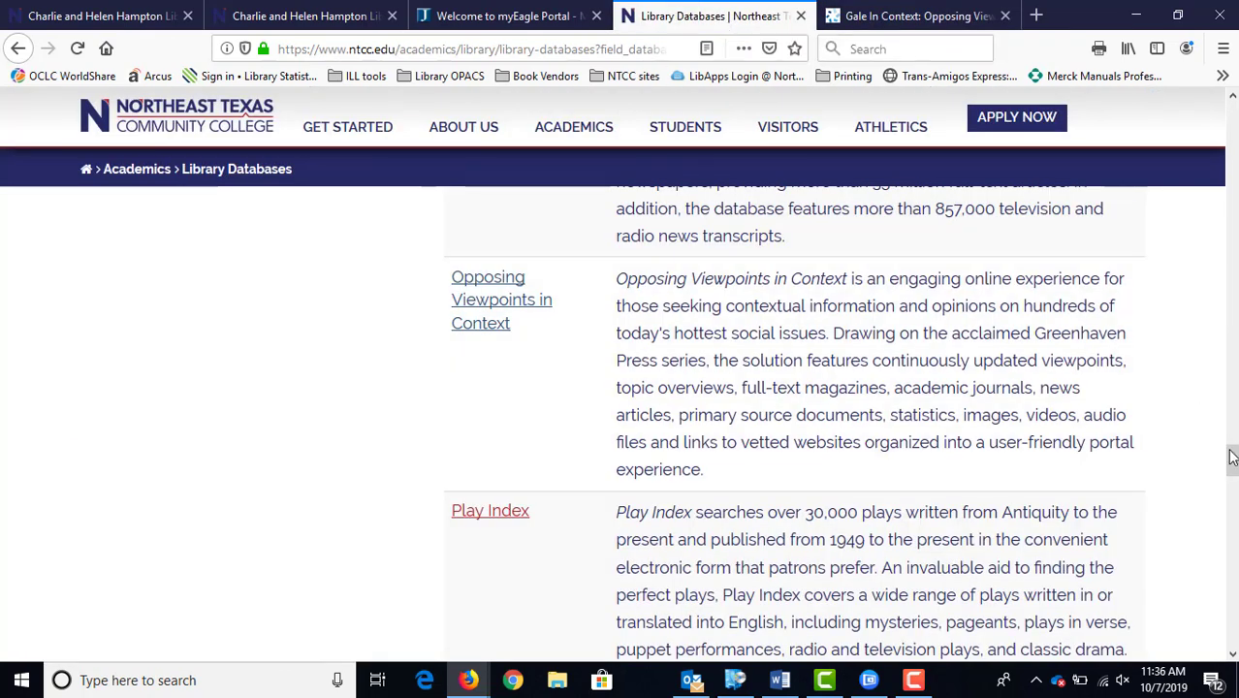
left_click_drag(1234, 469, 1181, 260)
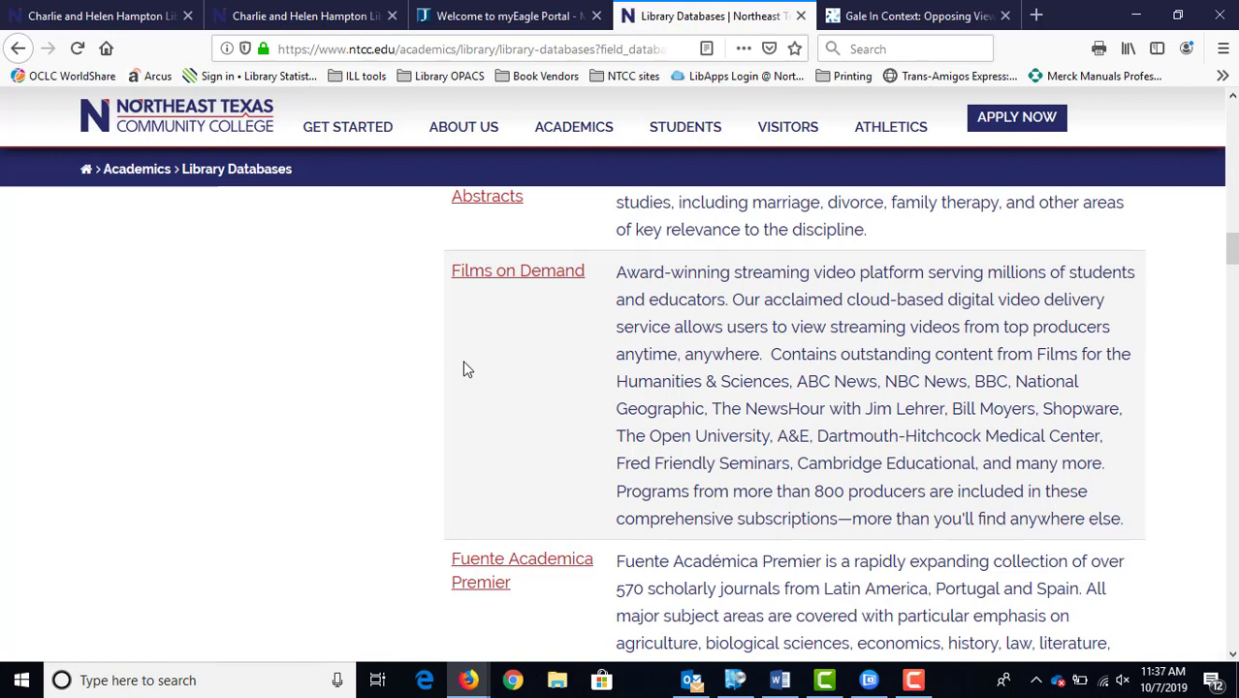
left_click(497, 281)
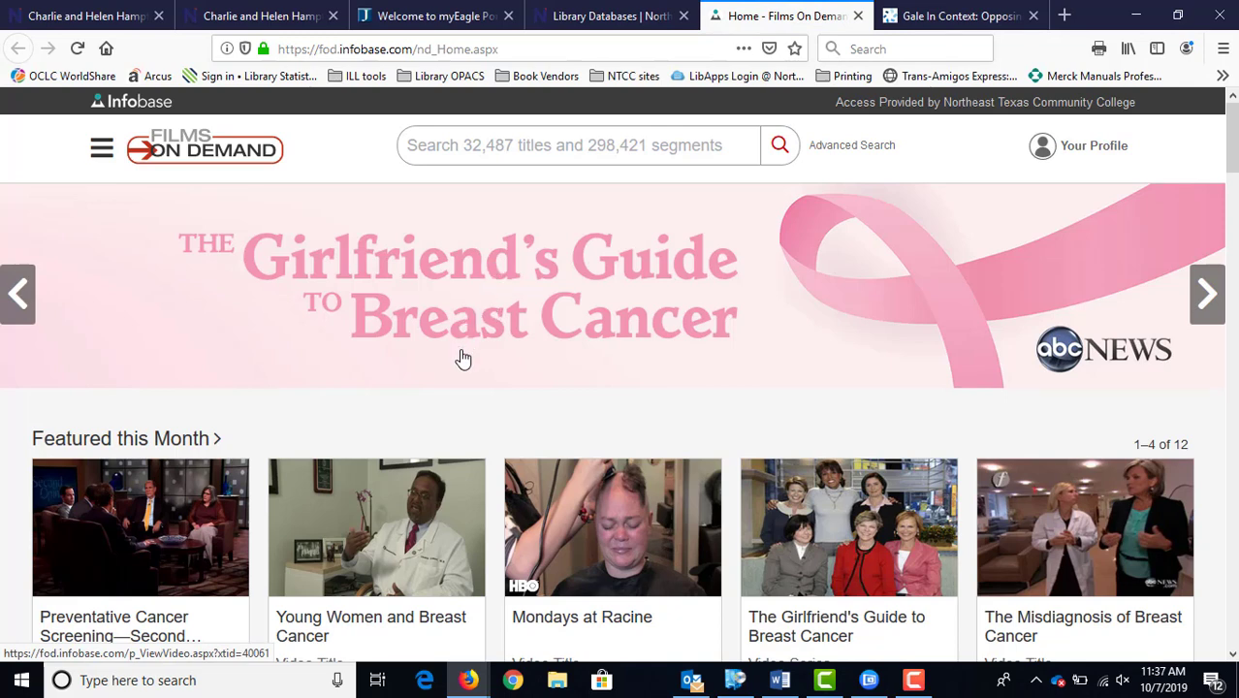
left_click(539, 154)
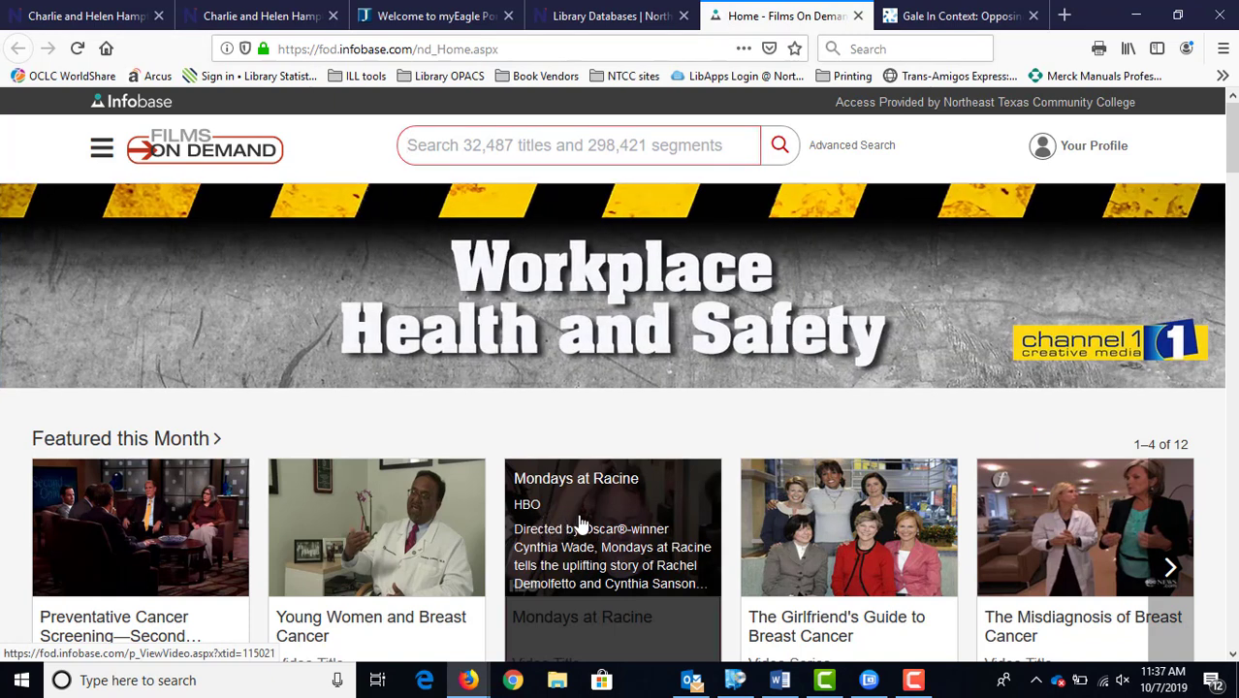
View the "Mondays at Racine" video page with its segment list, and return to the Films on Demand home page
left_click(579, 524)
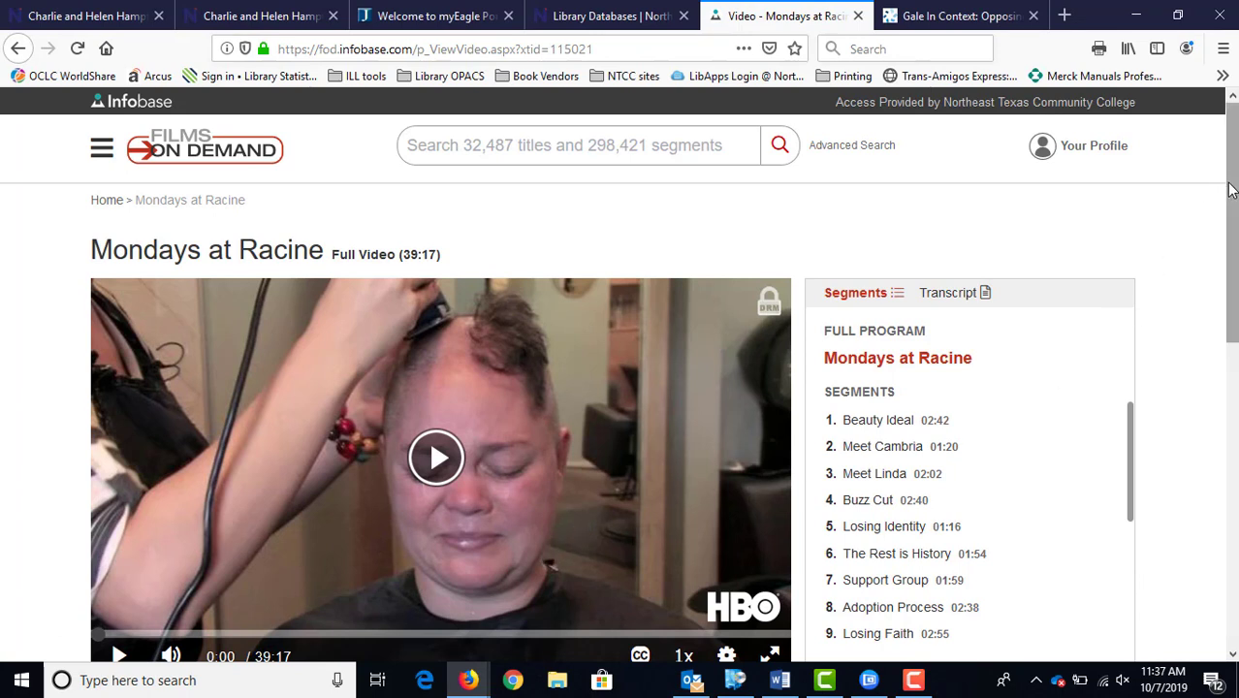
left_click_drag(1229, 190, 1235, 228)
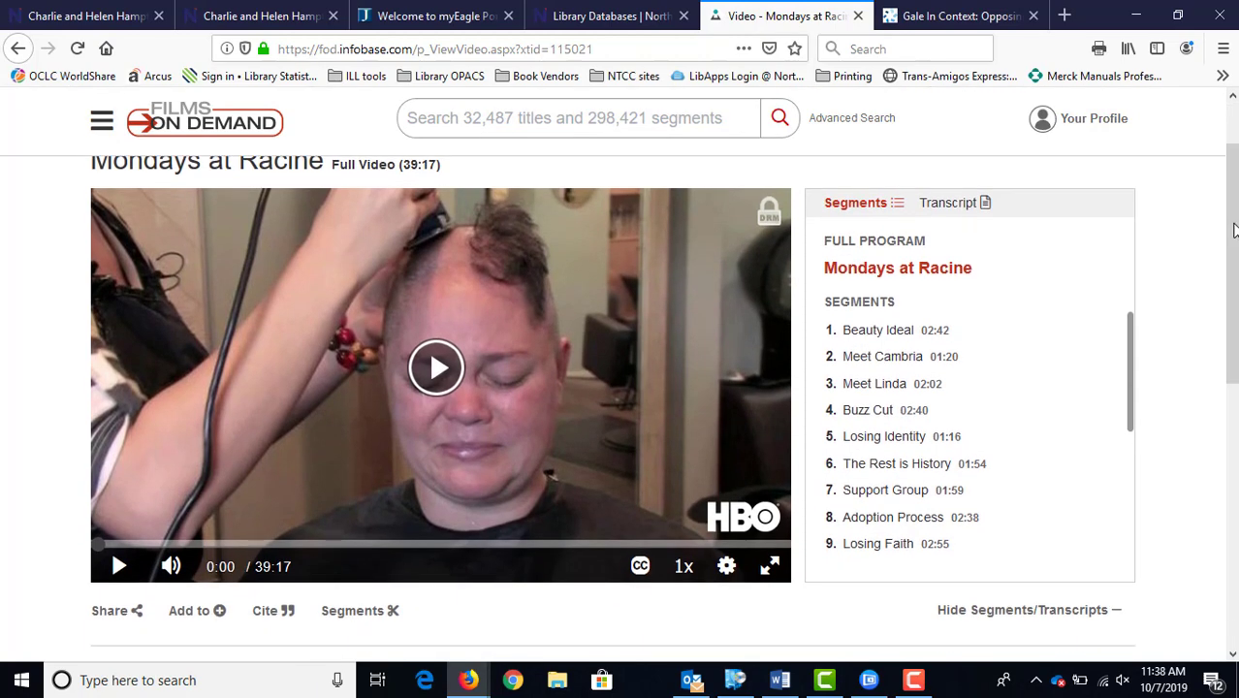
left_click(17, 49)
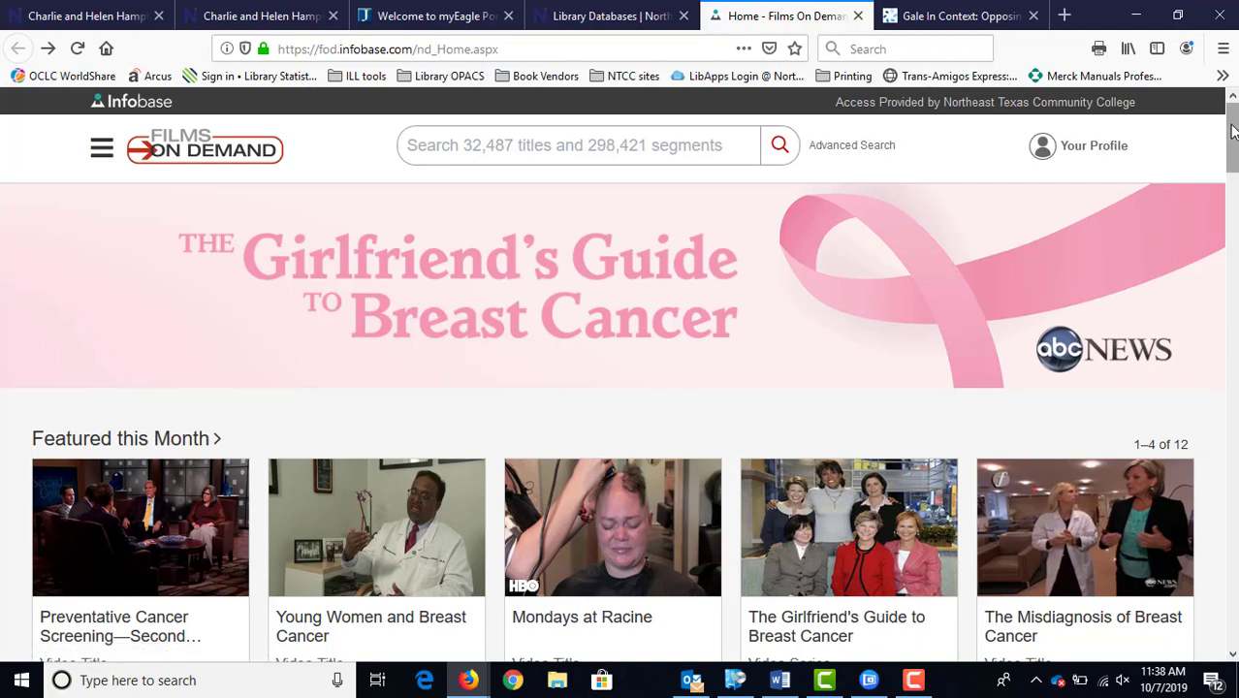
Open the video "What Happens to Our Brains When We Get Scared" from the It's Halloween collection and view its transcript
left_click_drag(1231, 131, 1228, 189)
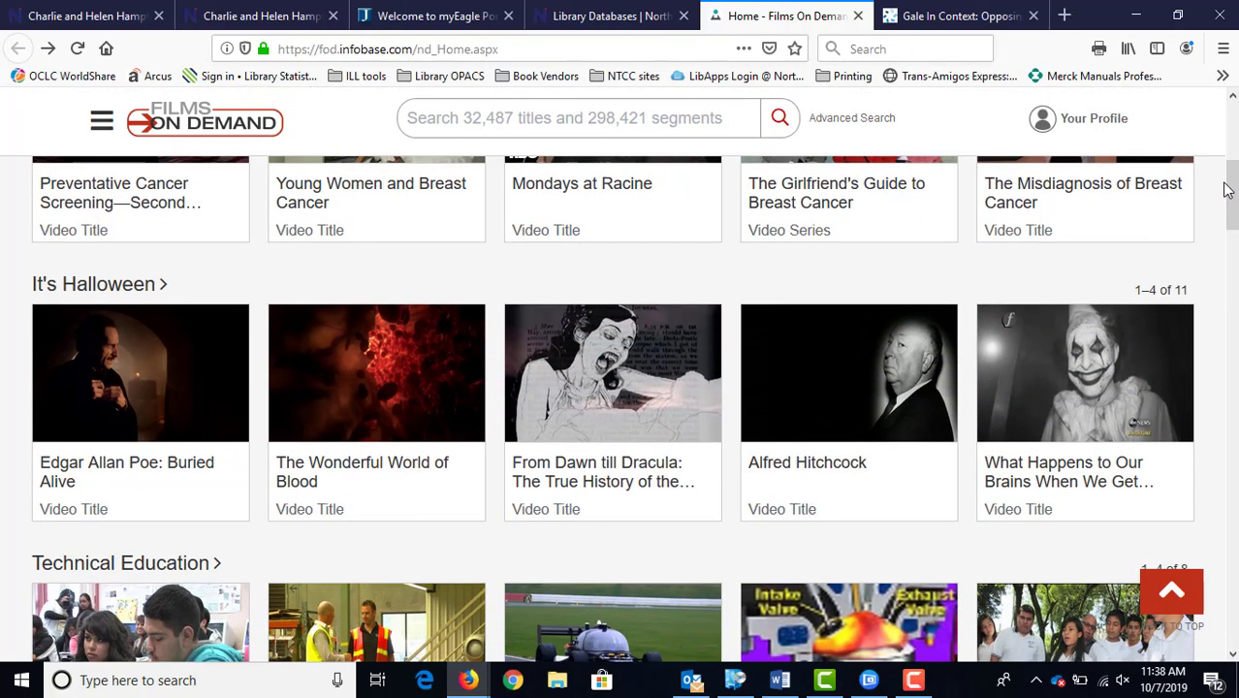
mouse_move(1032, 436)
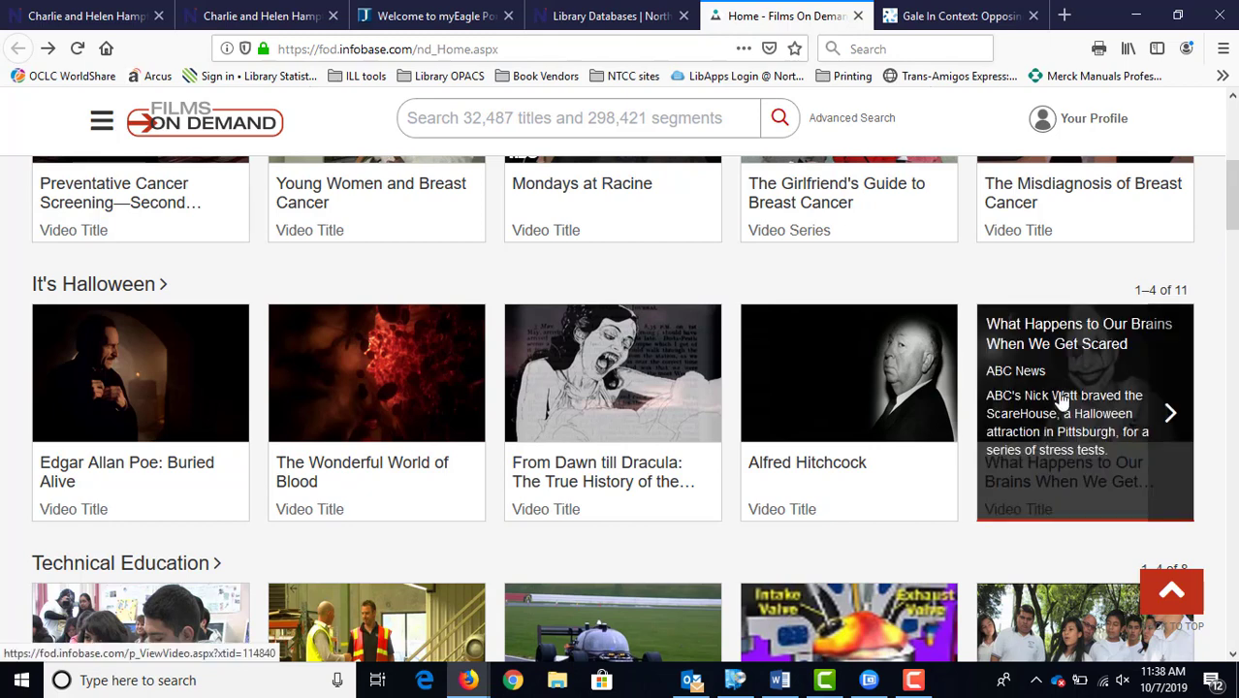
left_click(1062, 402)
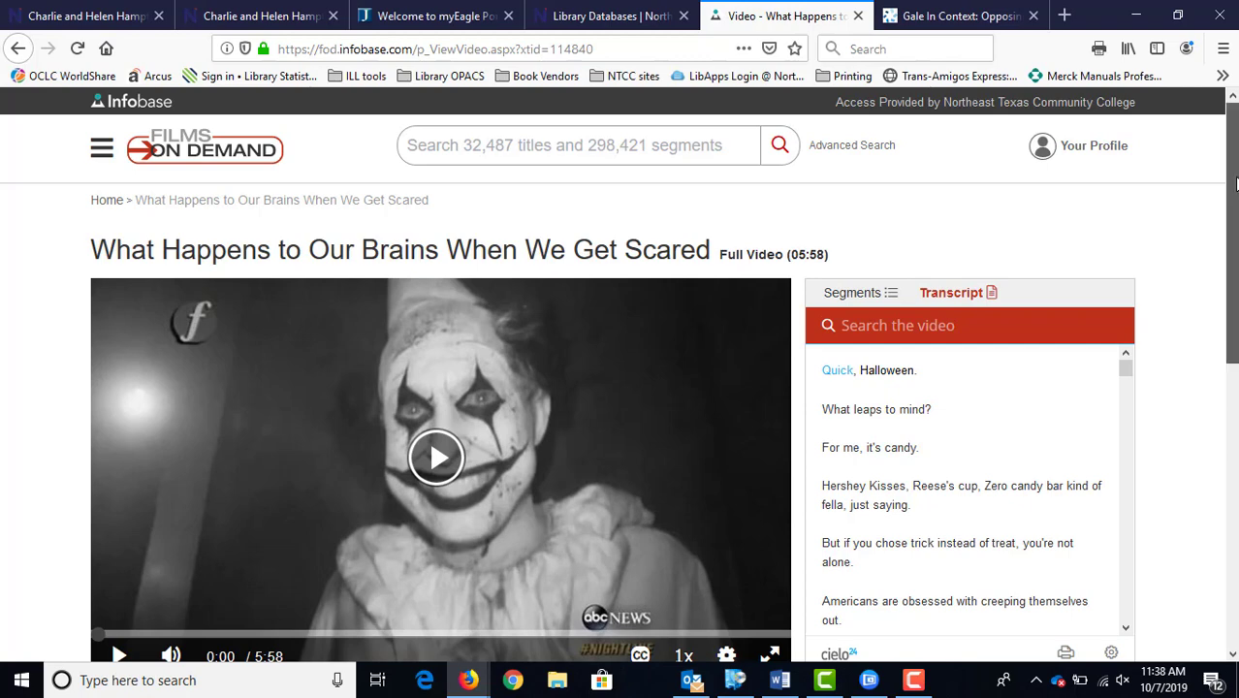
scroll(1236, 184, "down", 1)
scroll(620, 388, "down", 1)
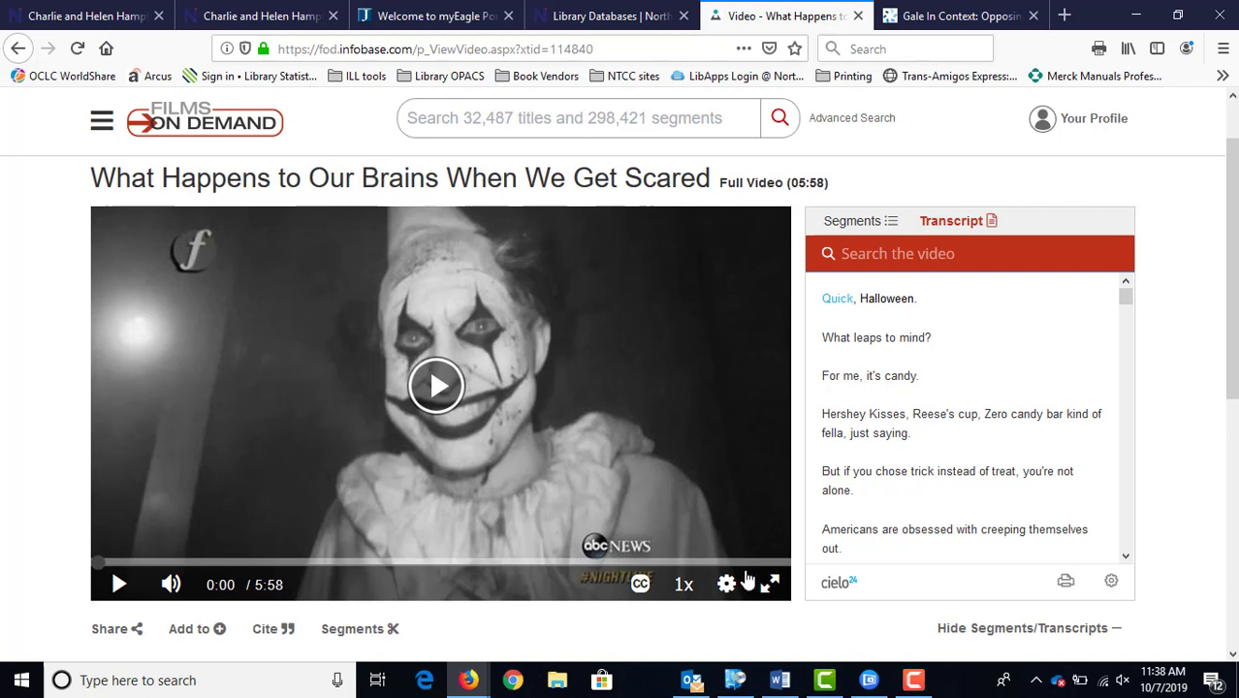
Check the video's segments, and review its description and production details
left_click(842, 222)
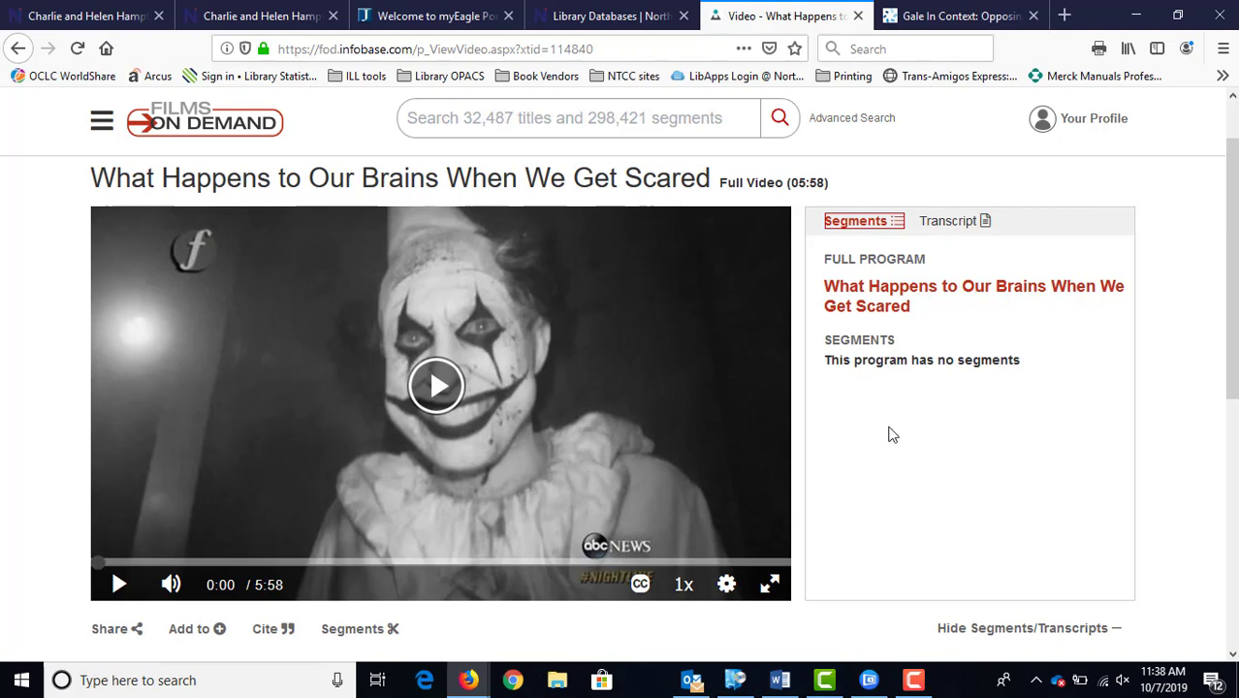
left_click_drag(1231, 199, 1223, 336)
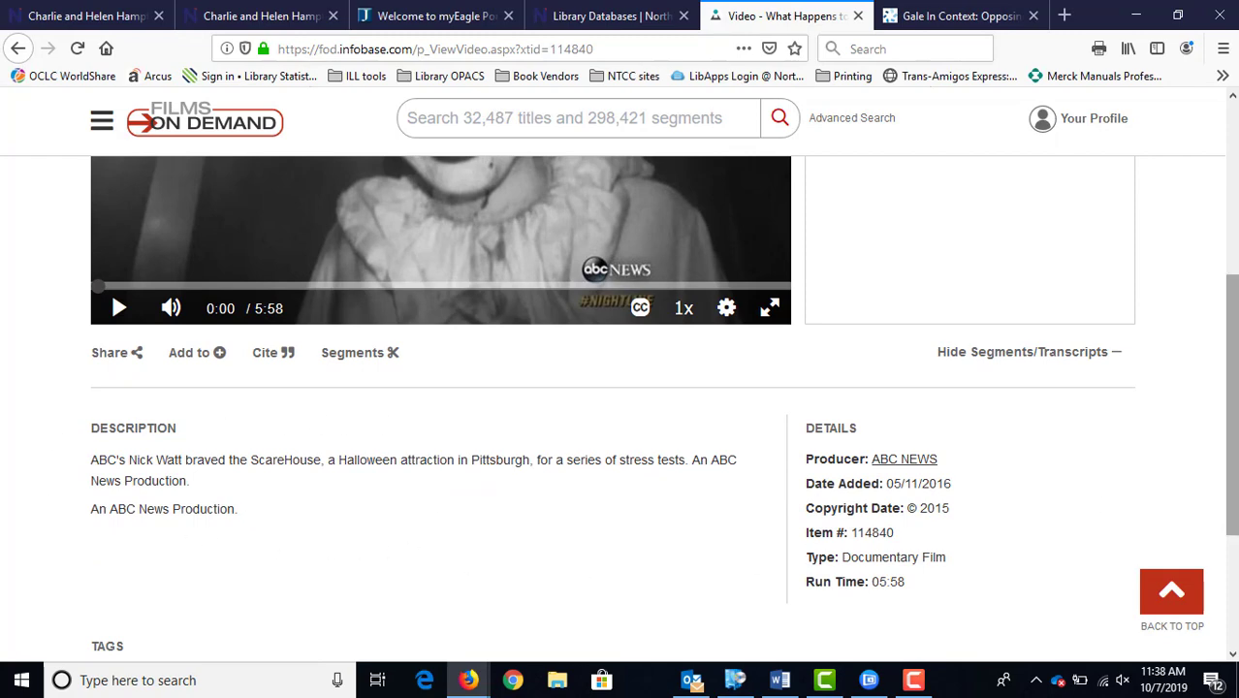
left_click_drag(1234, 410, 1233, 273)
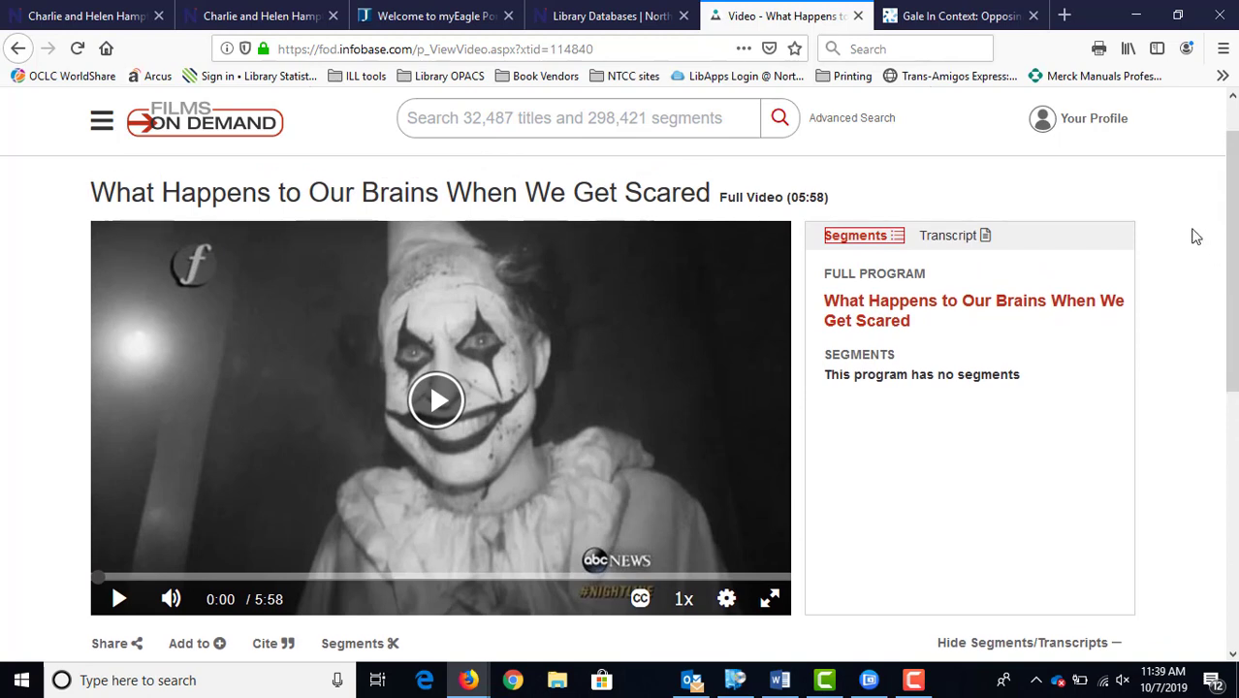
Open the full list of featured producers in Films on Demand and browse through it
left_click(98, 136)
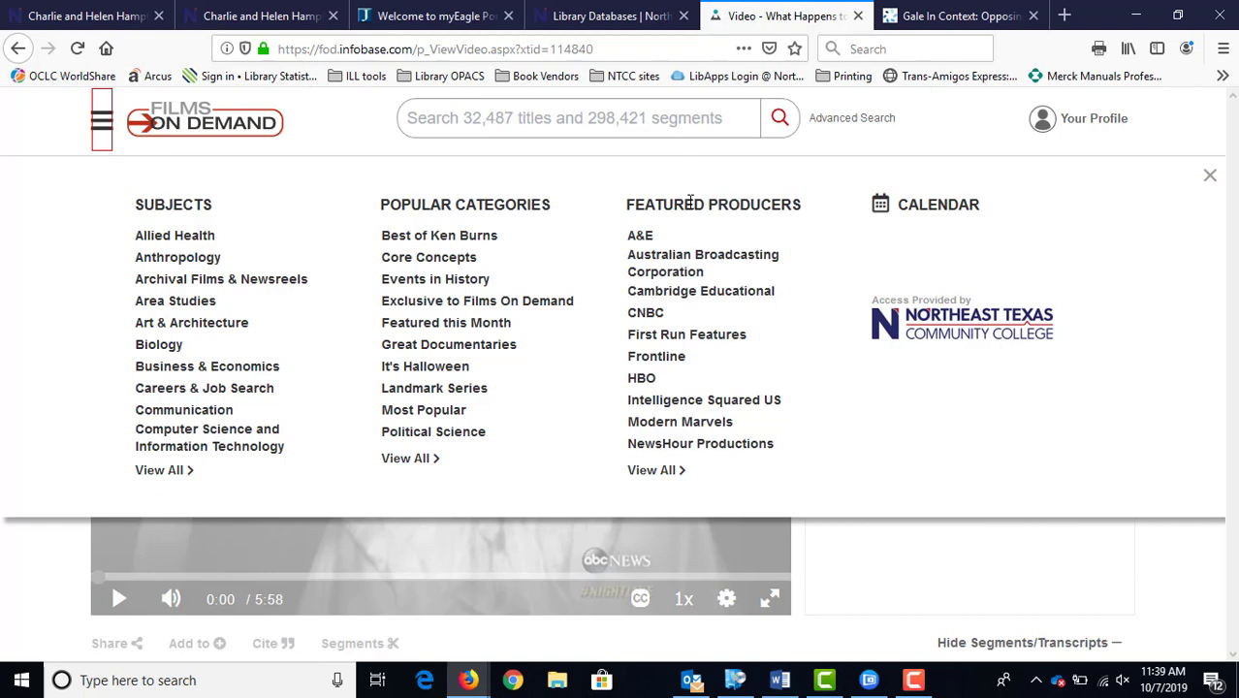
left_click(652, 472)
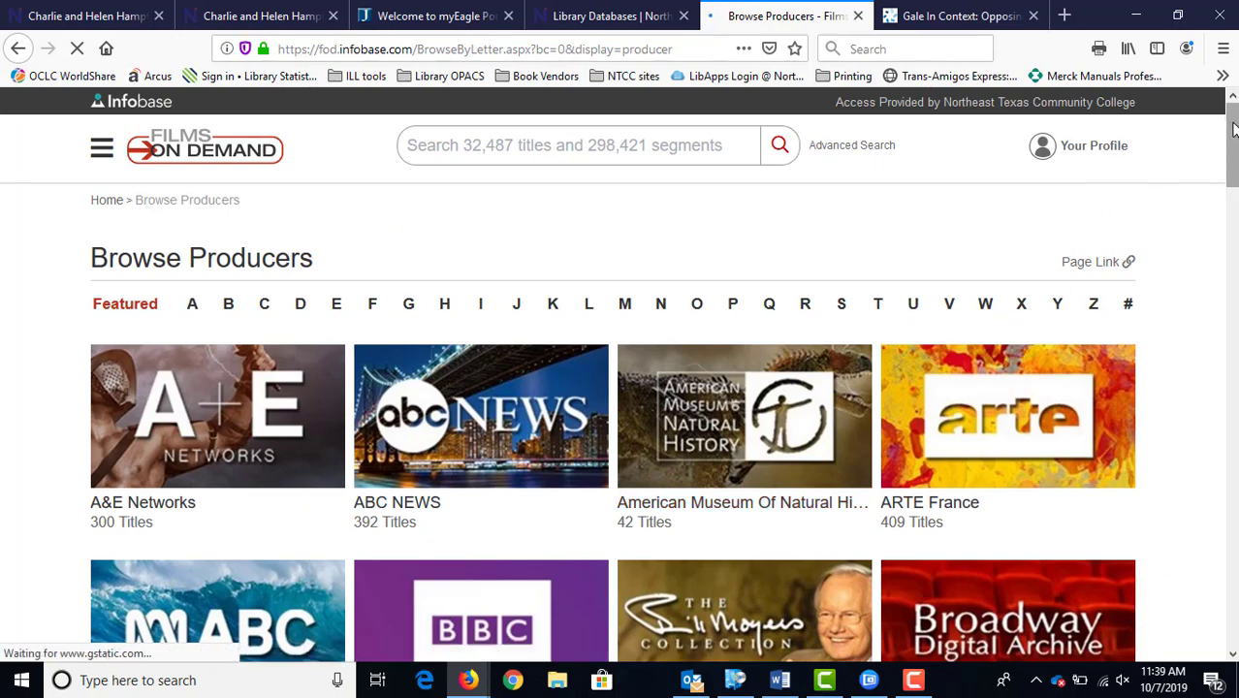
left_click_drag(1234, 131, 1195, 321)
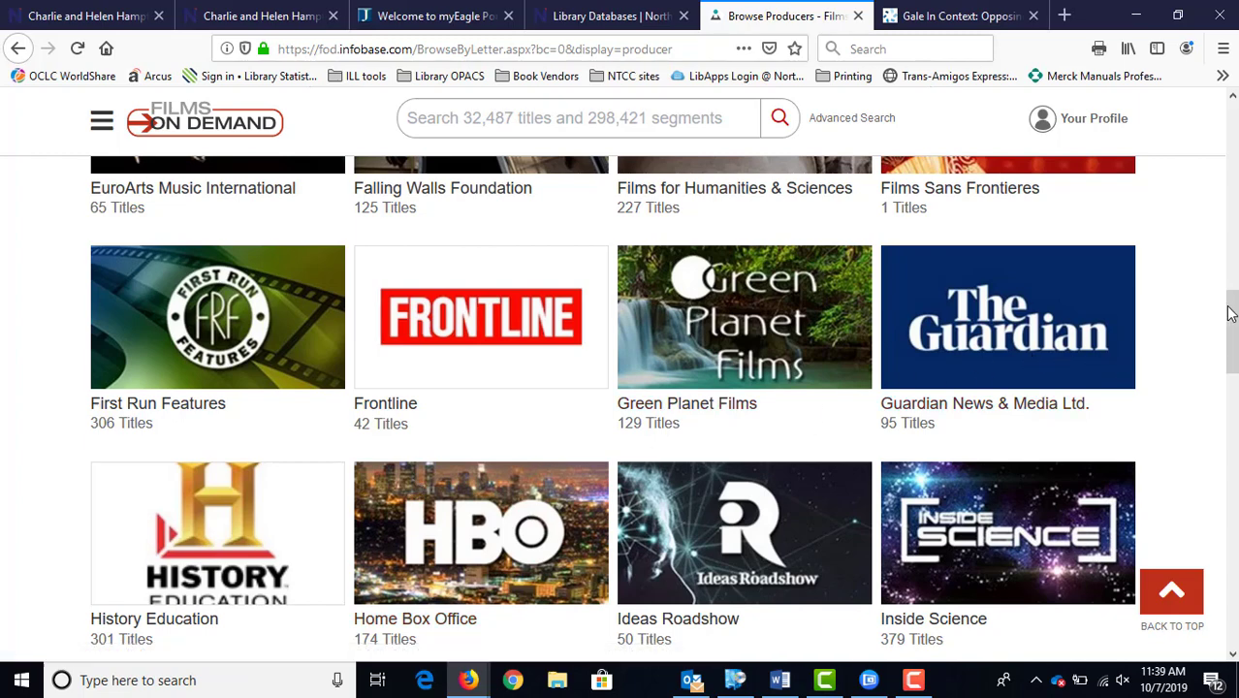
left_click_drag(1232, 314, 1230, 403)
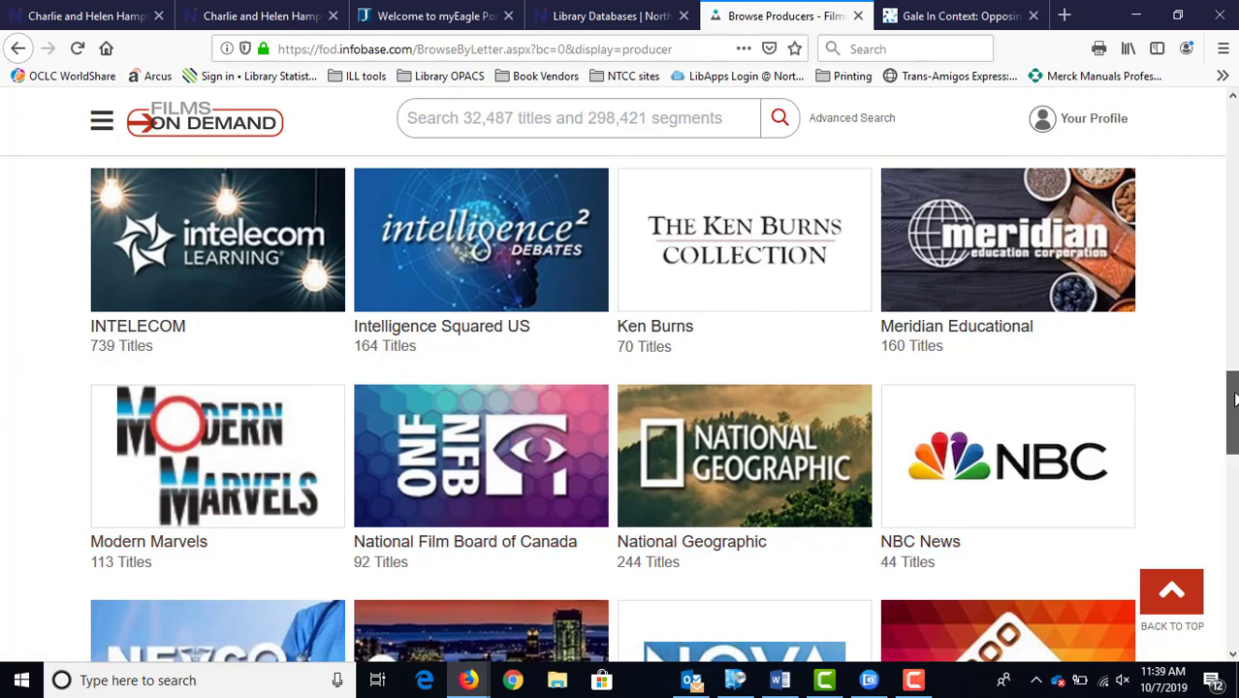
left_click_drag(1231, 400, 1220, 464)
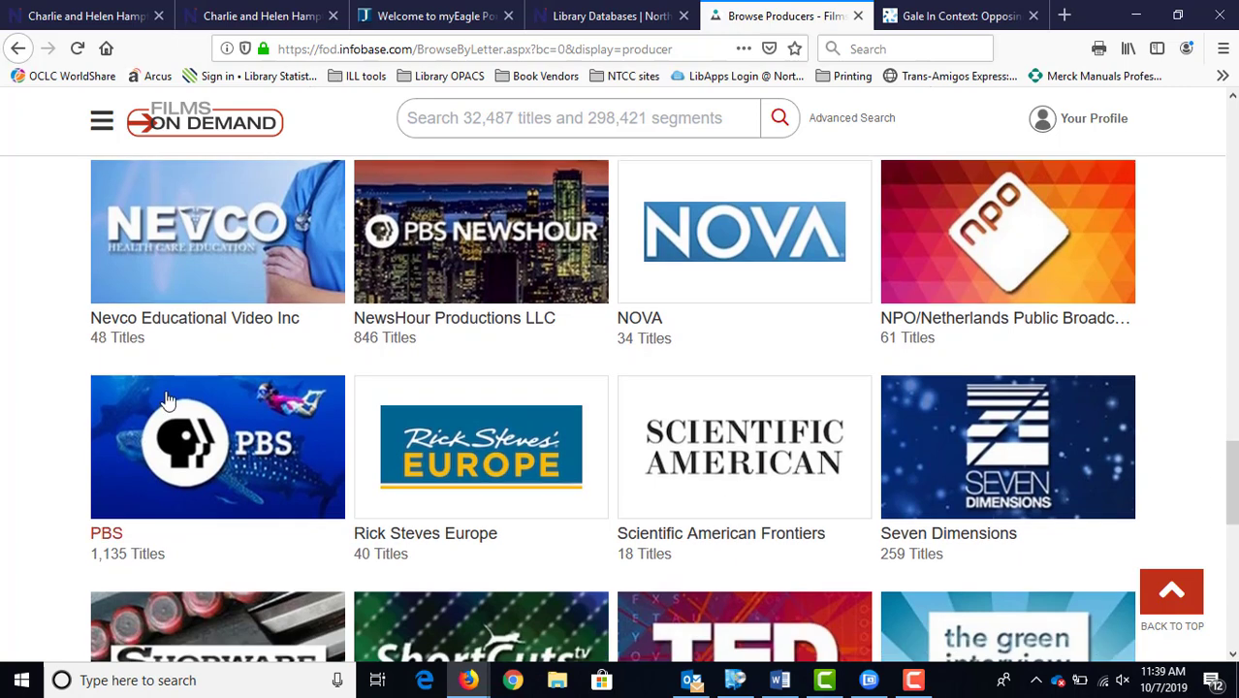
scroll(1071, 472, "down", 5)
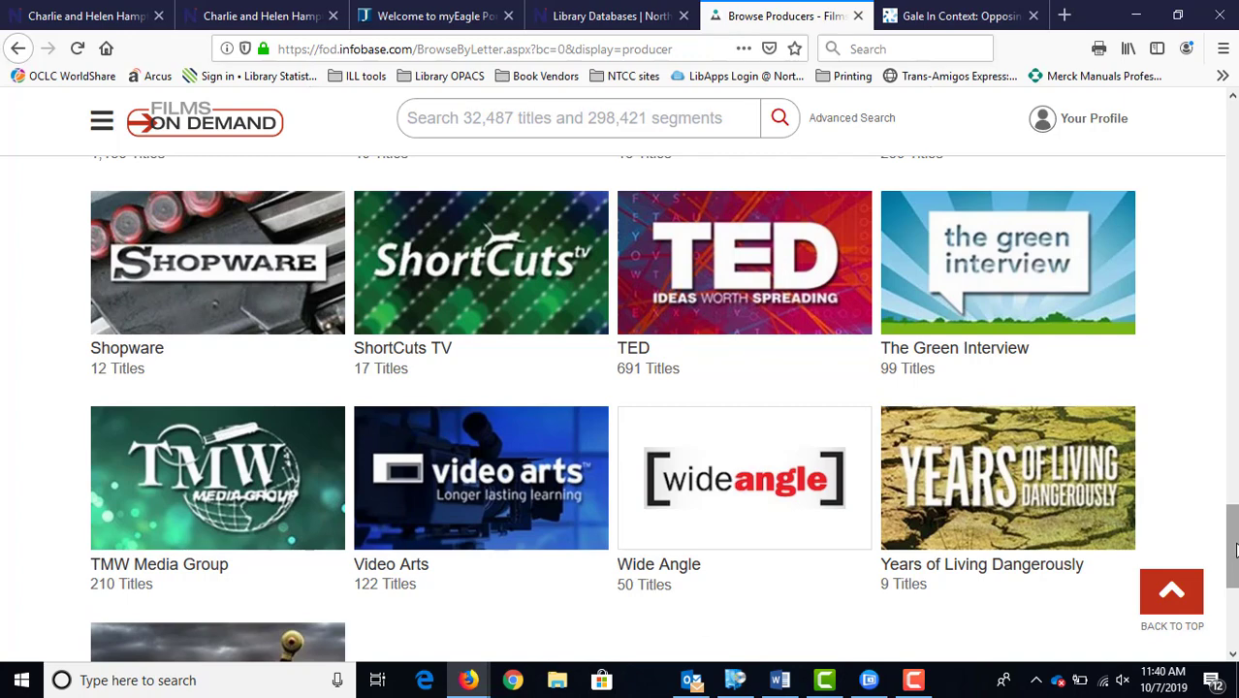
left_click_drag(1236, 550, 1236, 453)
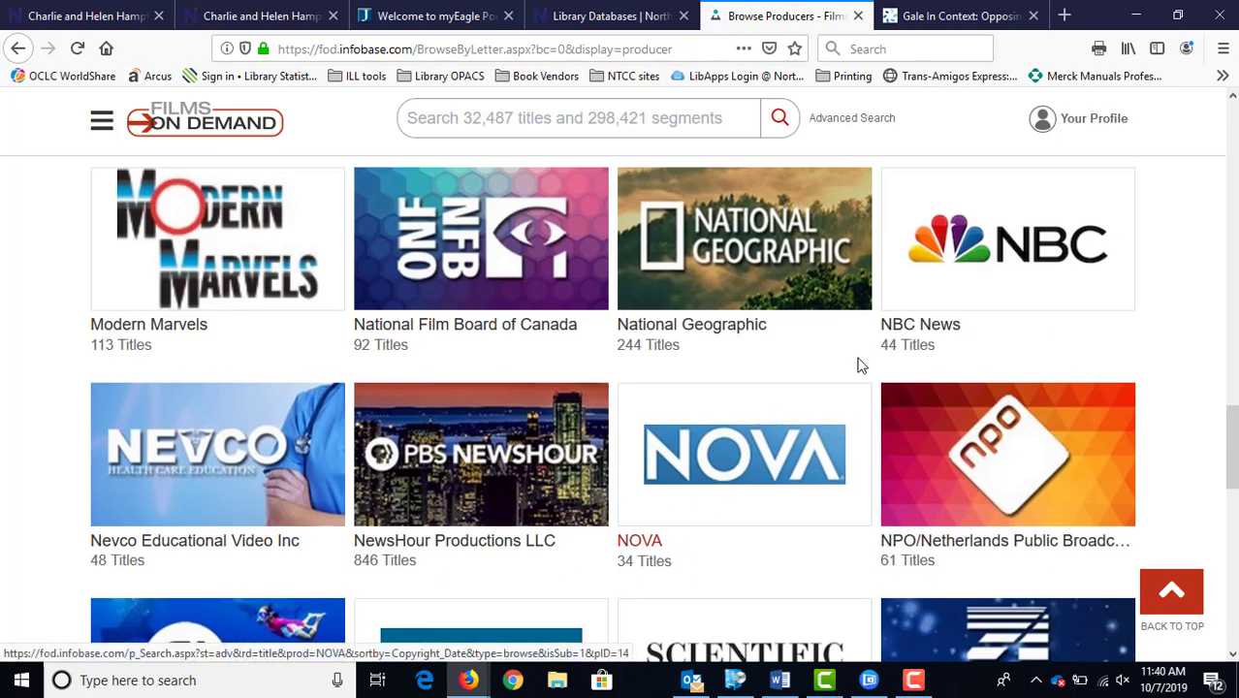
left_click_drag(1233, 451, 1233, 259)
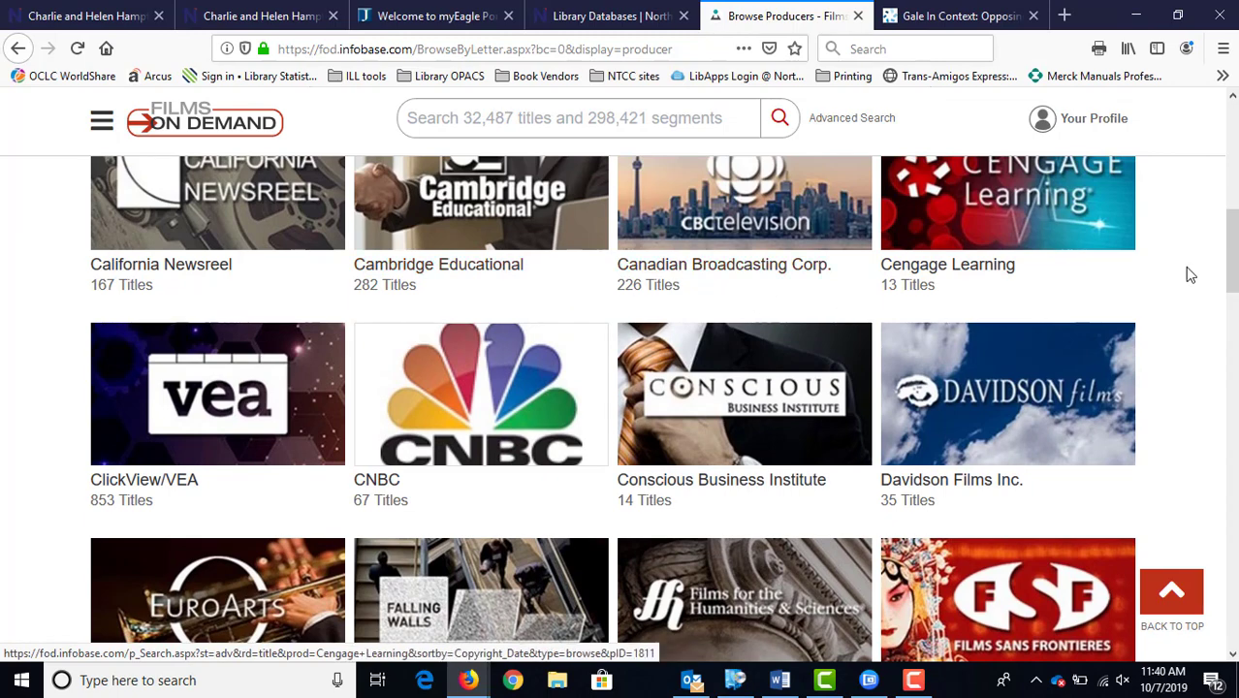
left_click_drag(1233, 258, 1233, 145)
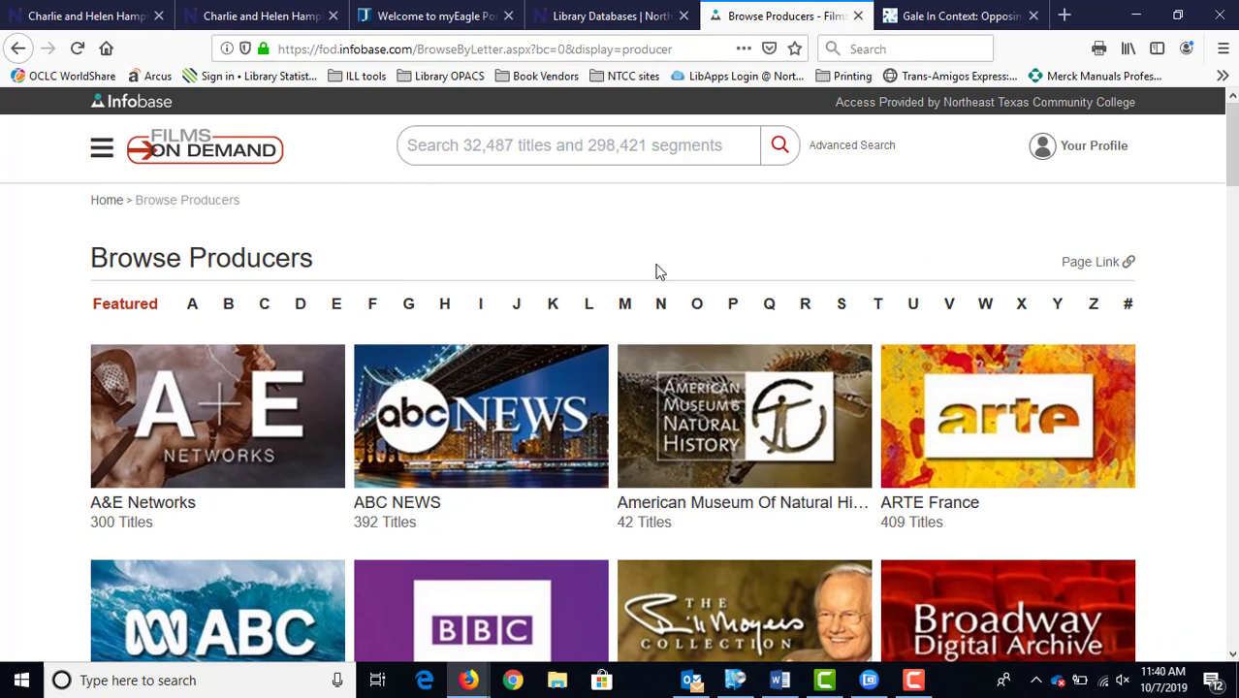
left_click(484, 145)
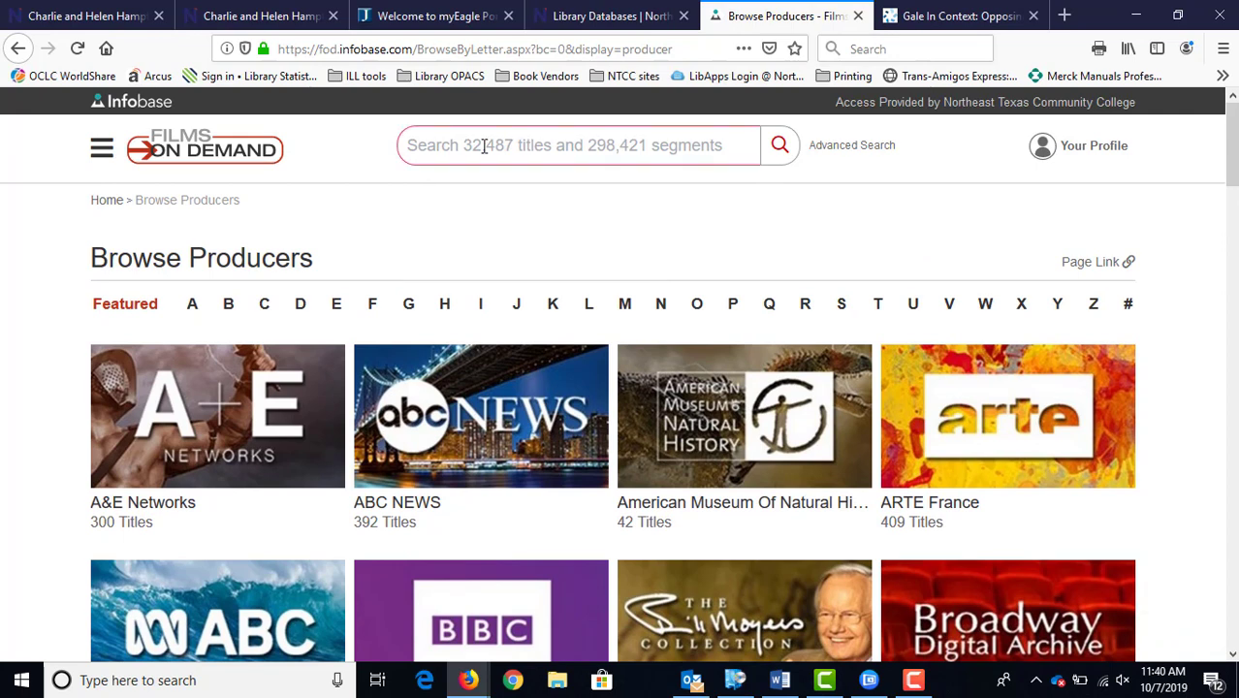
Go back to the college library's home page and open its Library Databases page at the Database Subject filter
left_click(944, 15)
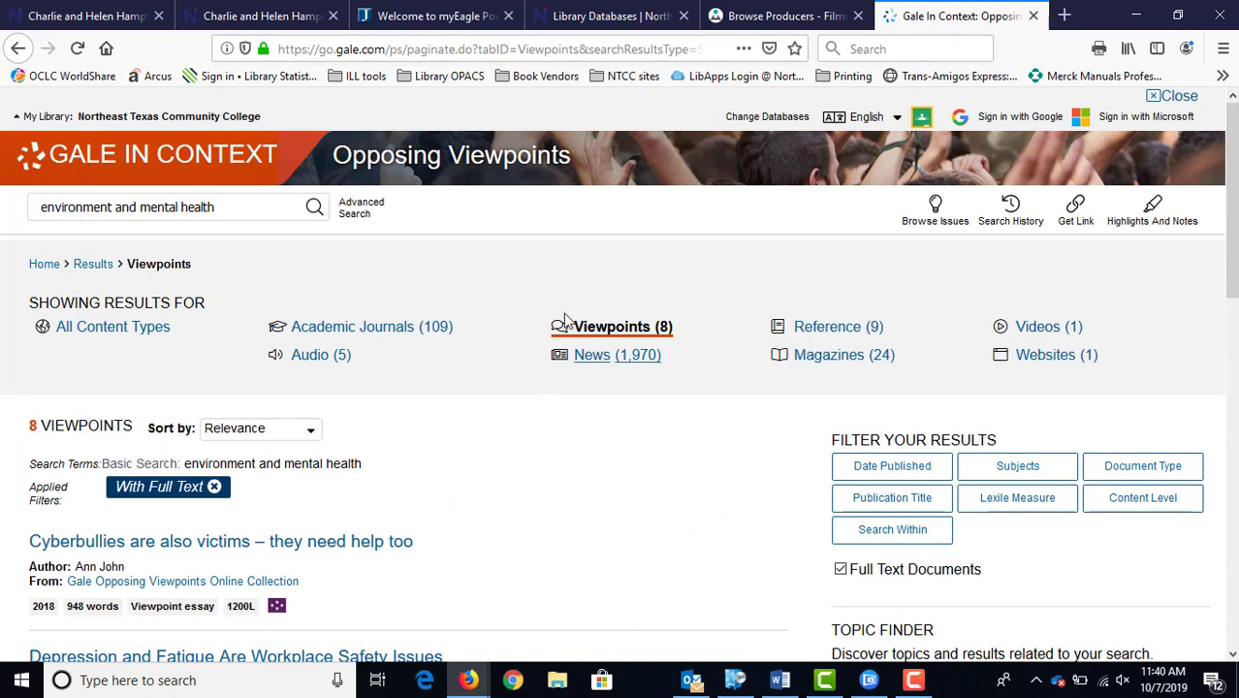
left_click(260, 15)
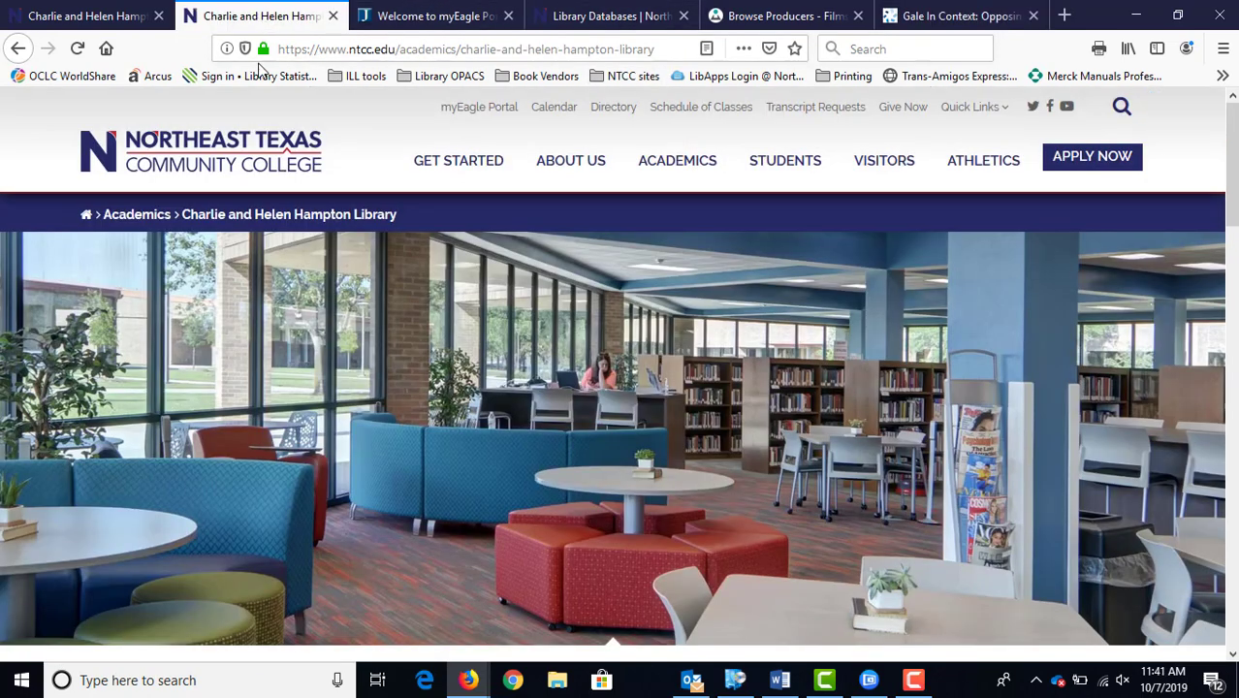
scroll(618, 555, "down", 5)
left_click(538, 526)
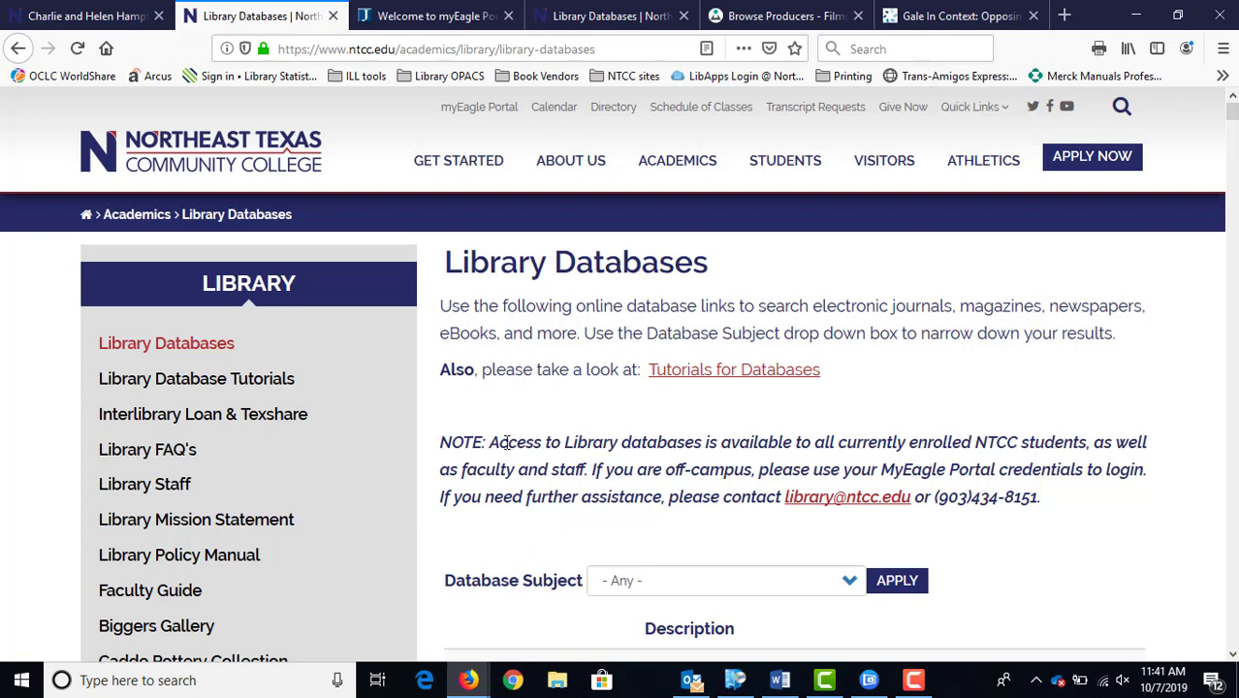
scroll(515, 439, "down", 2)
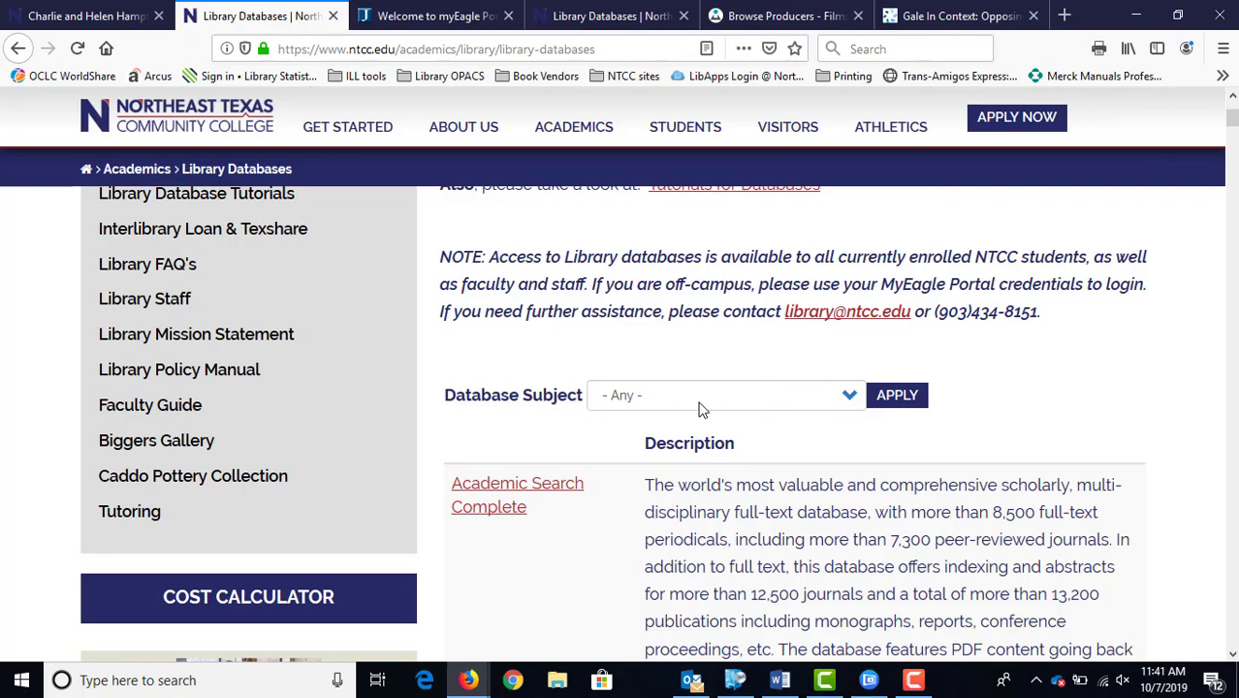
Find the Science in Context database in the Library Databases list and open it
scroll(698, 407, "down", 10)
scroll(694, 423, "down", 20)
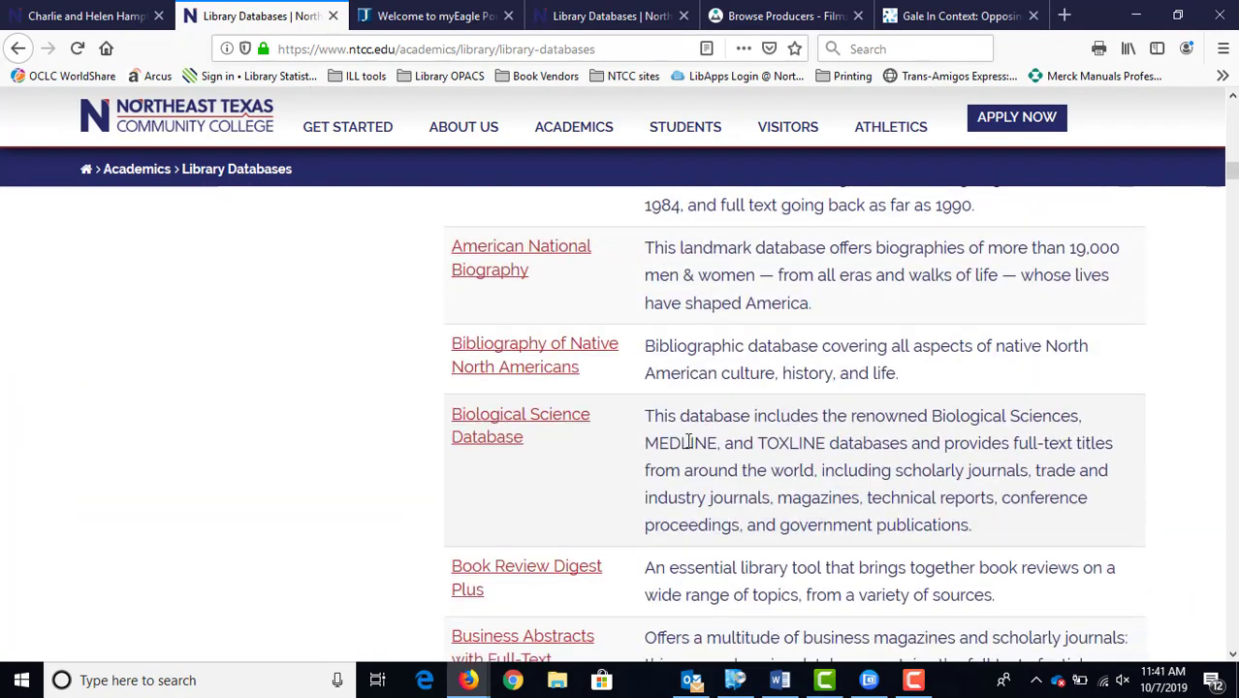
scroll(678, 463, "down", 20)
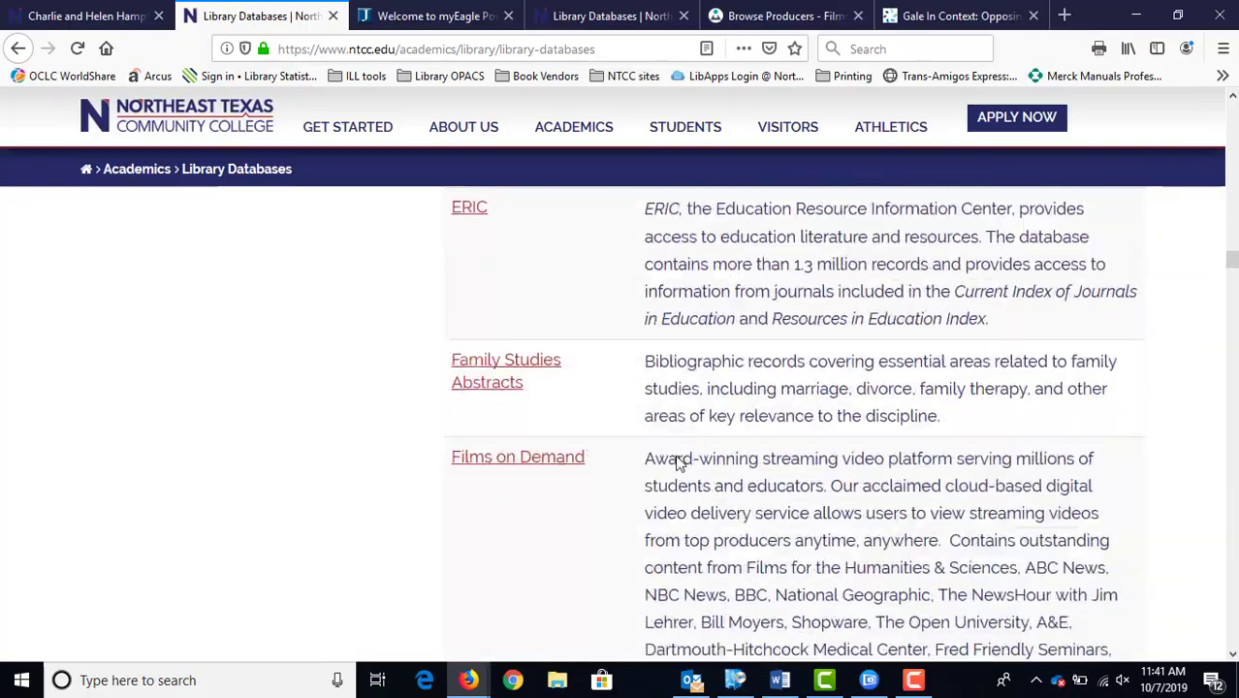
scroll(678, 468, "down", 20)
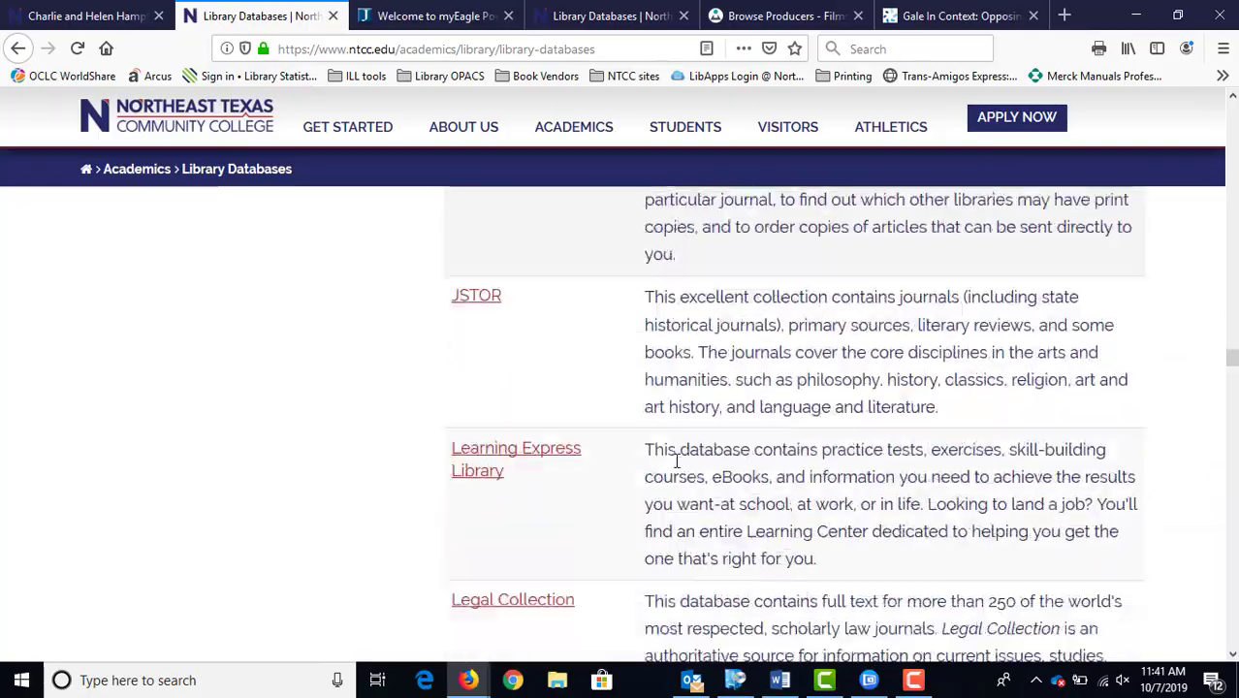
scroll(678, 464, "down", 10)
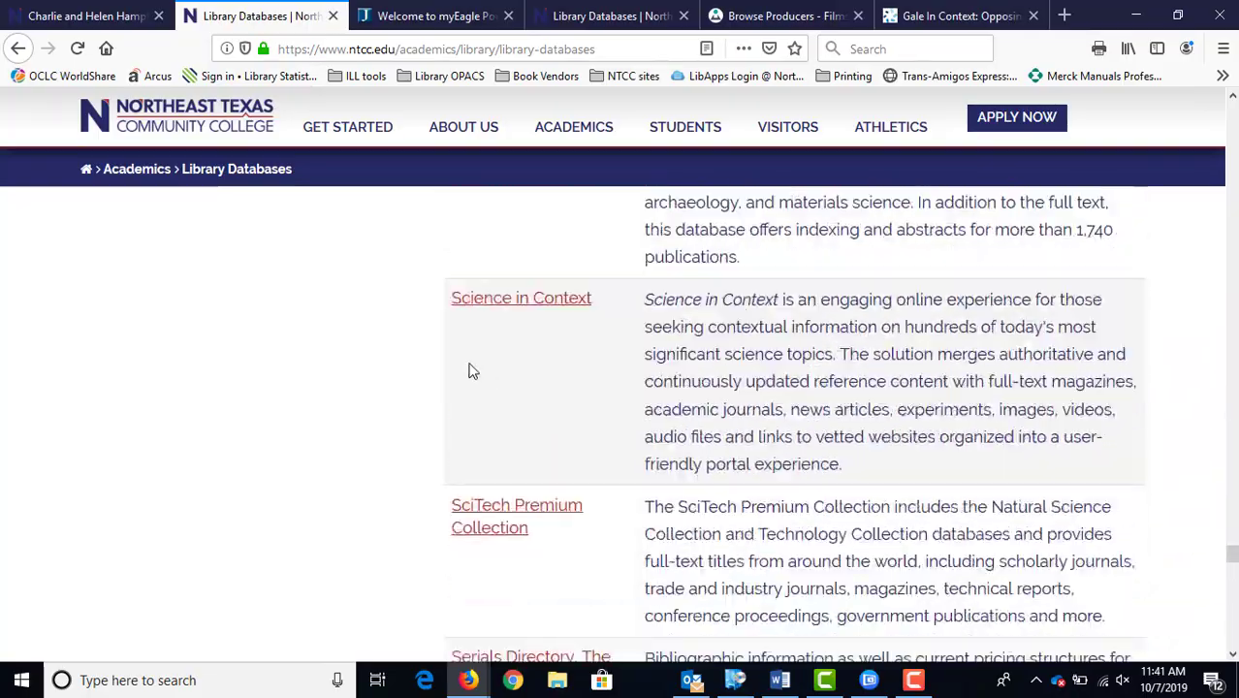
left_click(498, 315)
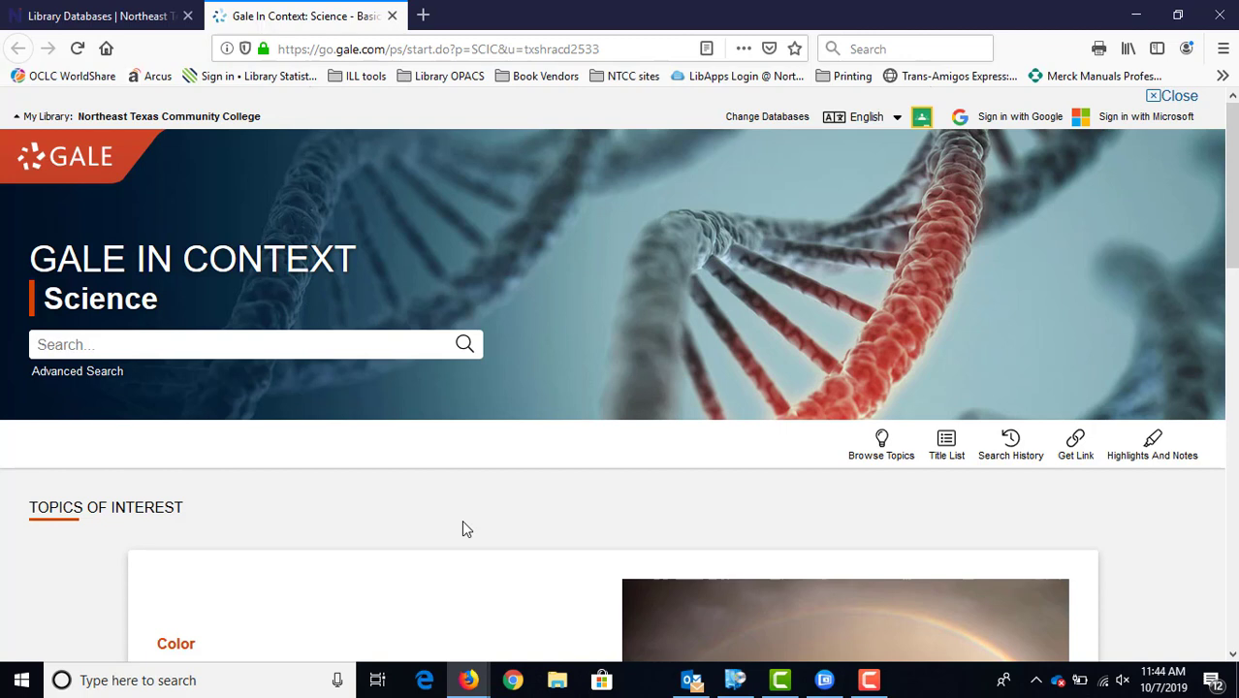
Open the Browse Topics page of Gale In Context: Science and look through its topic list
left_click(871, 460)
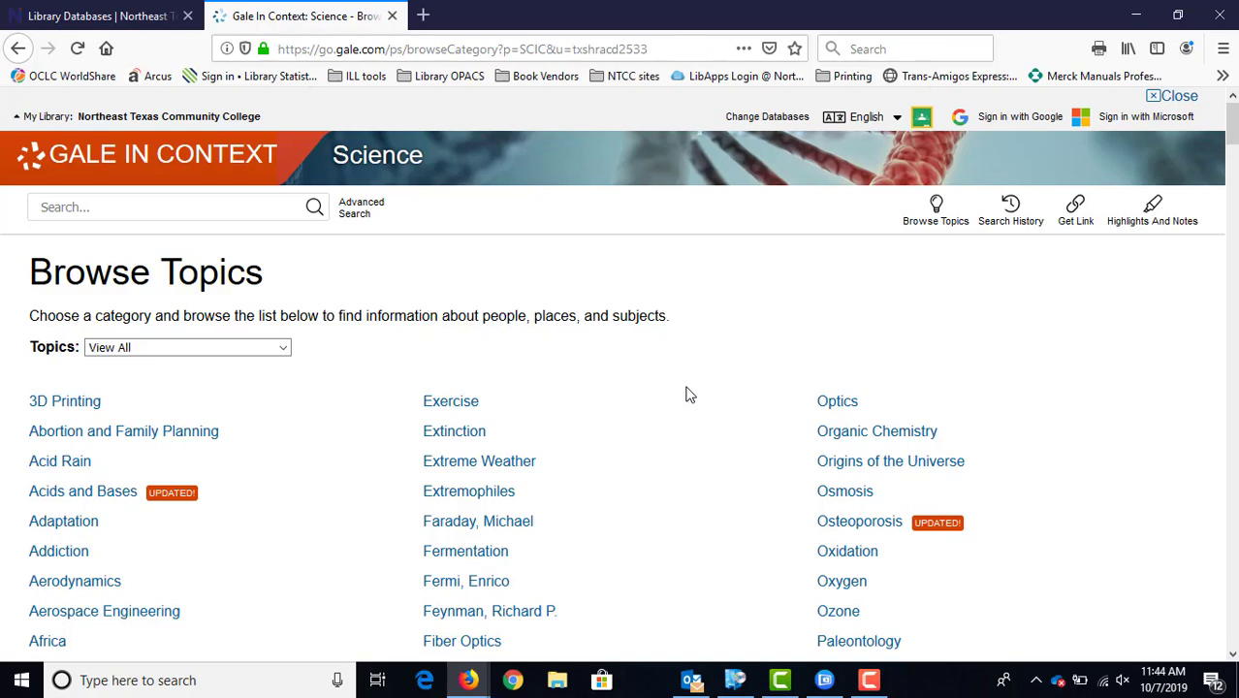
scroll(688, 393, "down", 5)
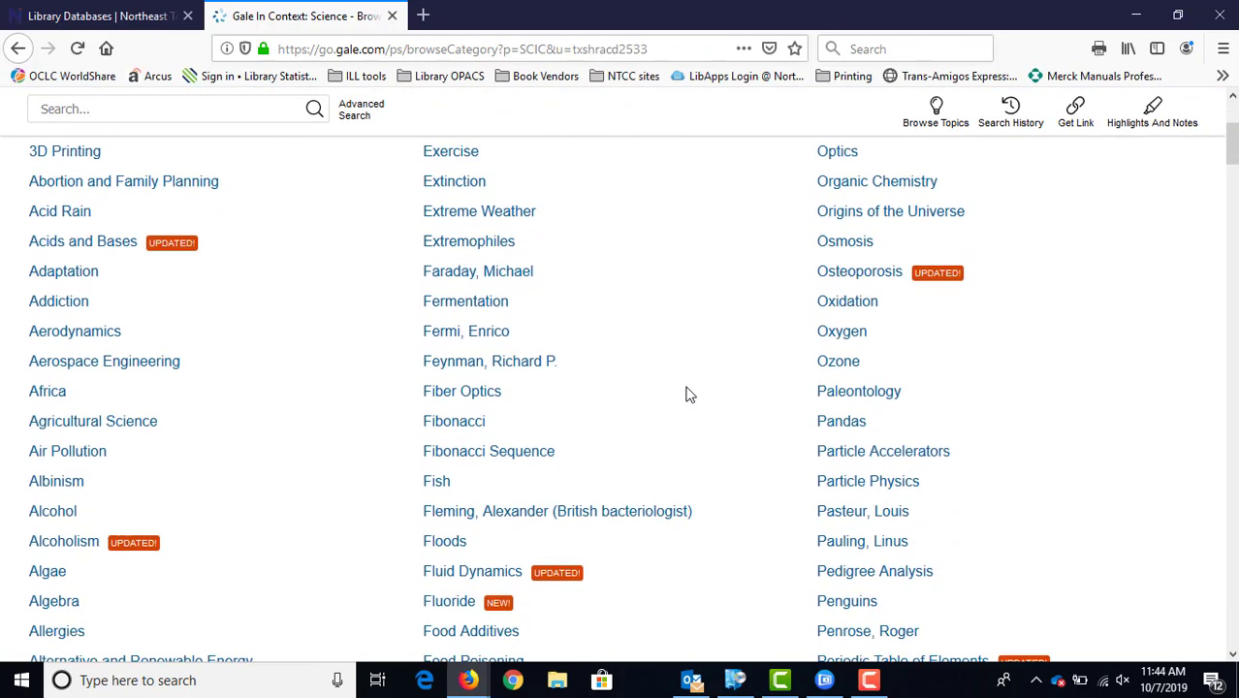
scroll(689, 393, "down", 2)
scroll(685, 390, "up", 8)
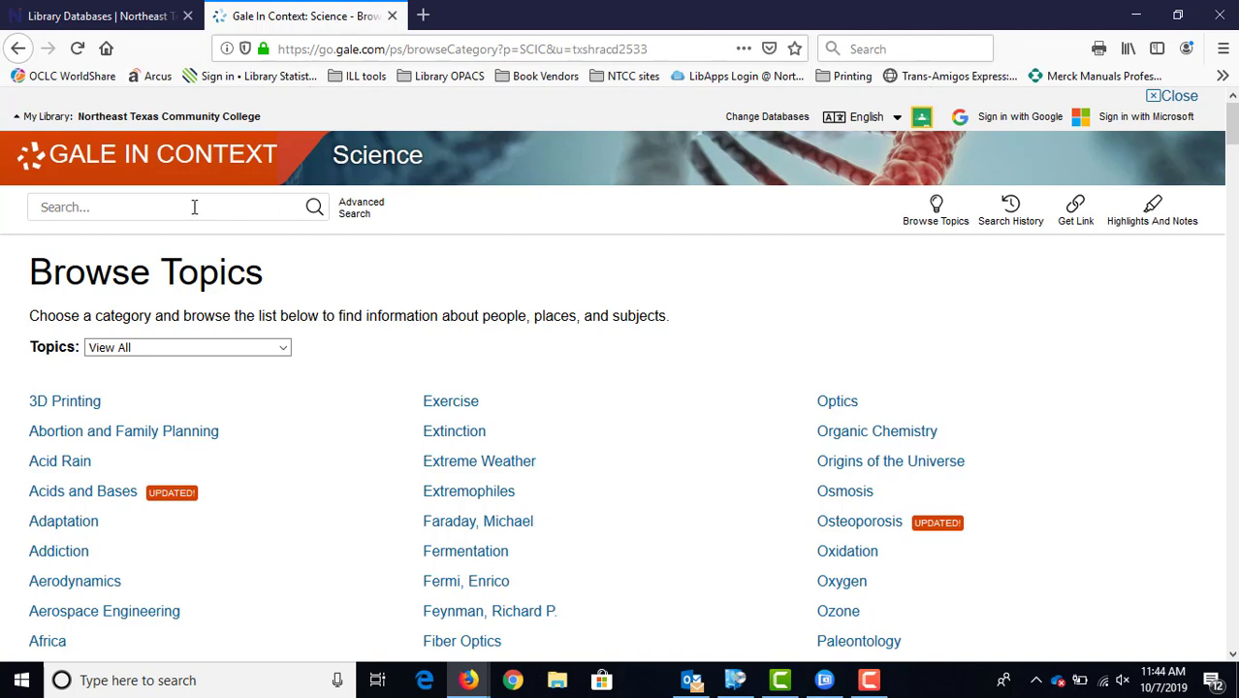
Search the science database for "environment and mental" and look through the journal, reference and image results
type("envir")
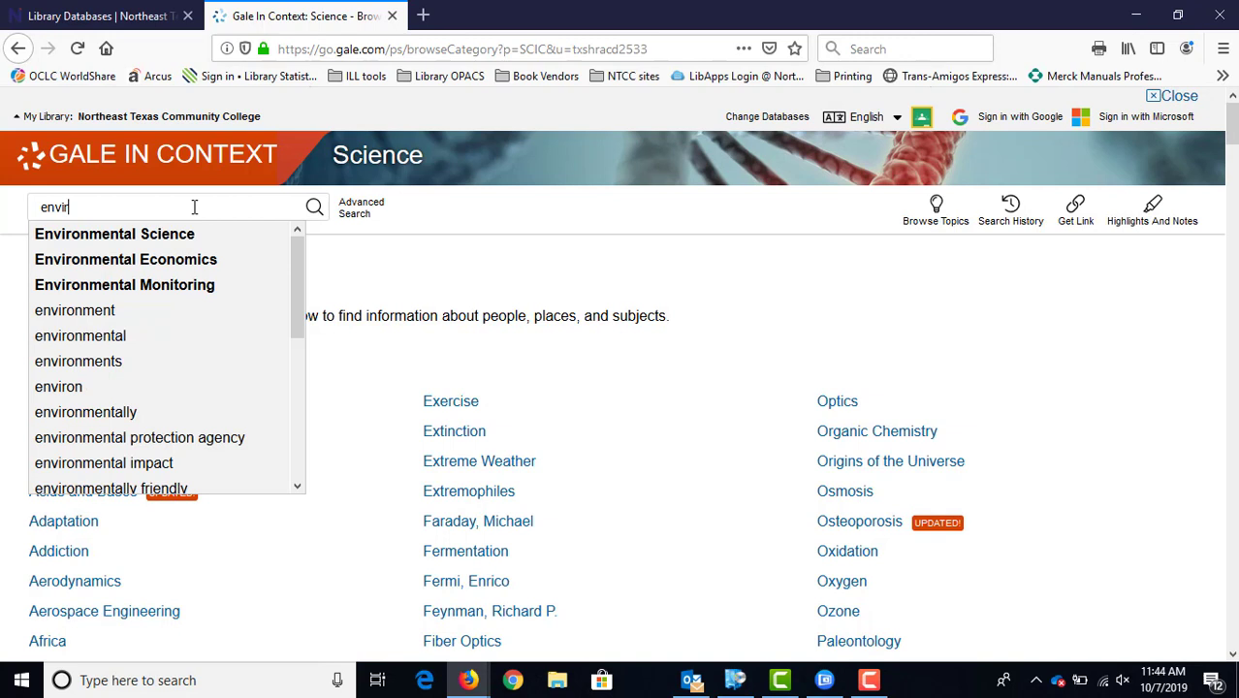
type("onmen")
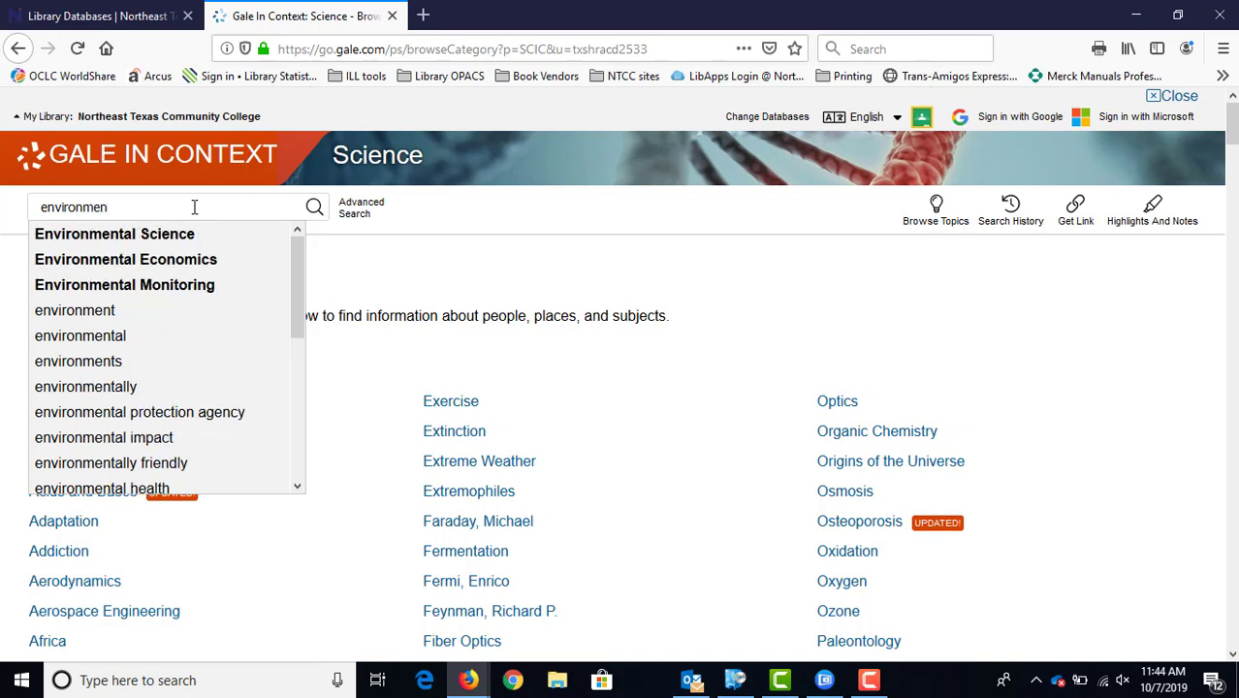
type("t and men")
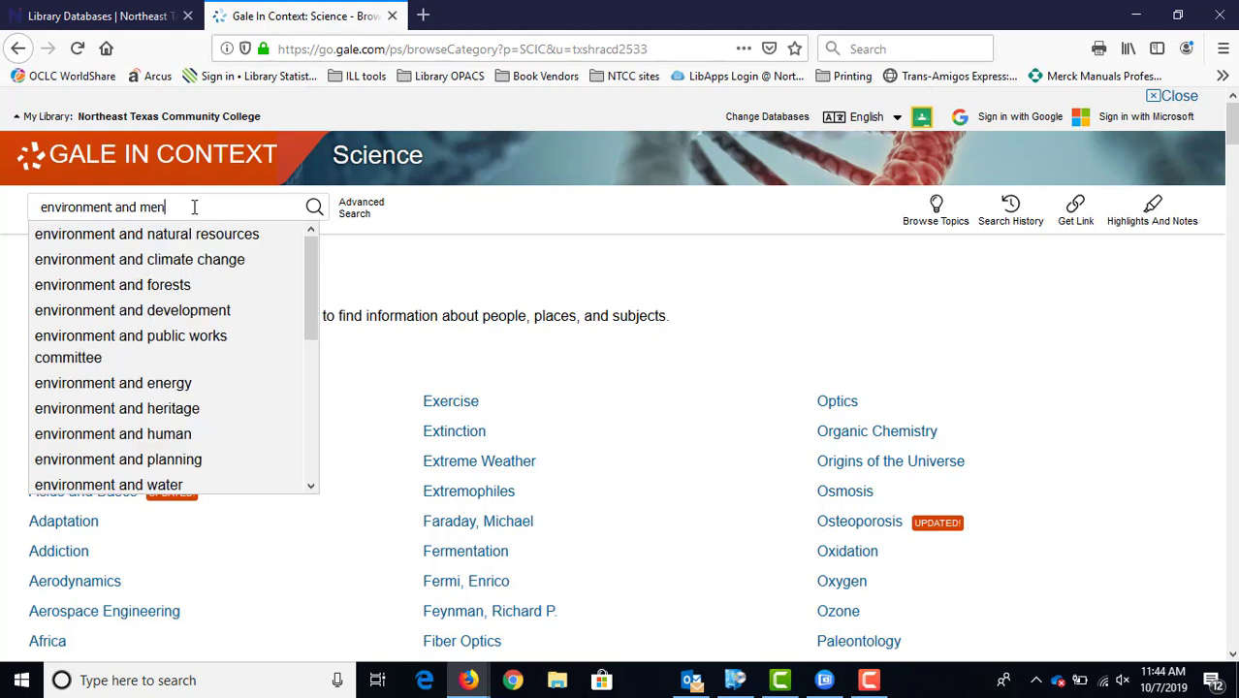
type("tal")
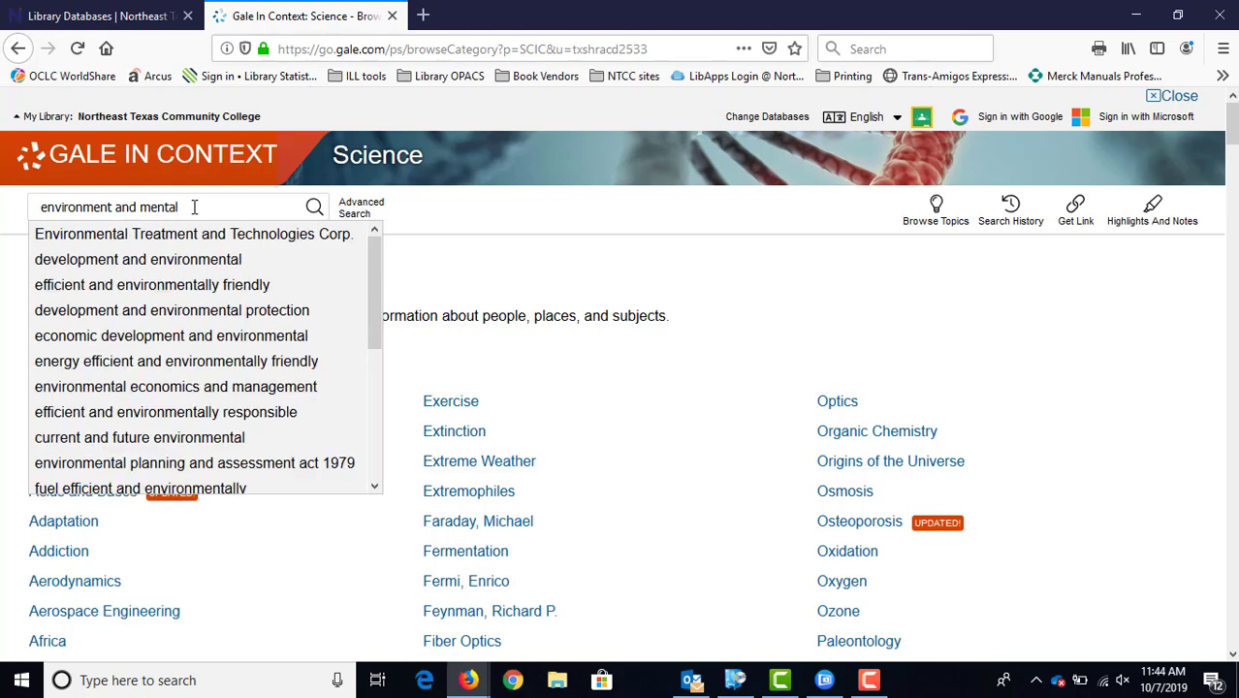
key("Return")
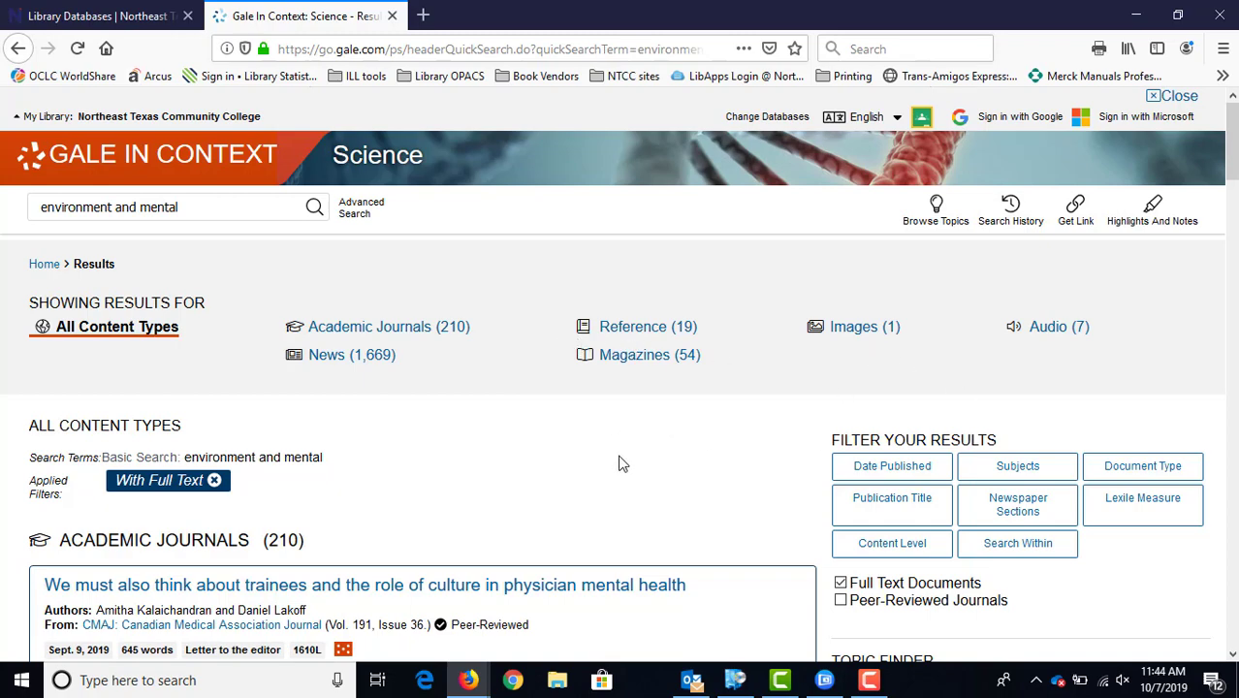
scroll(676, 472, "down", 3)
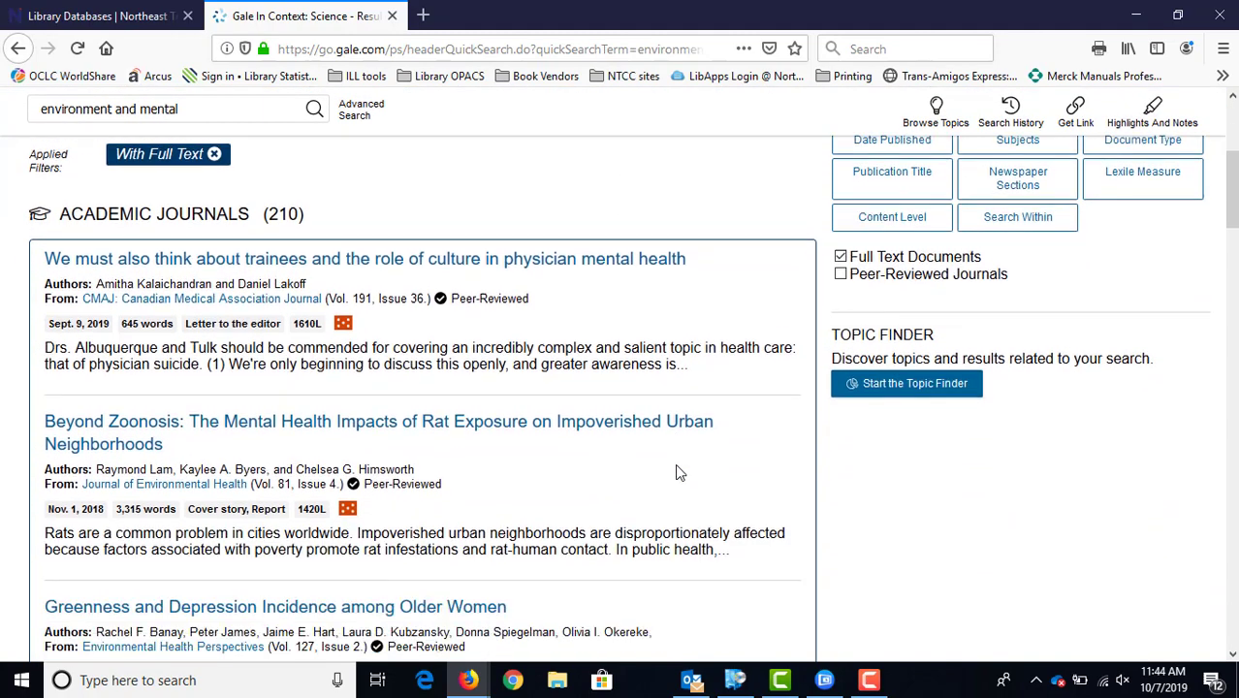
scroll(677, 472, "down", 3)
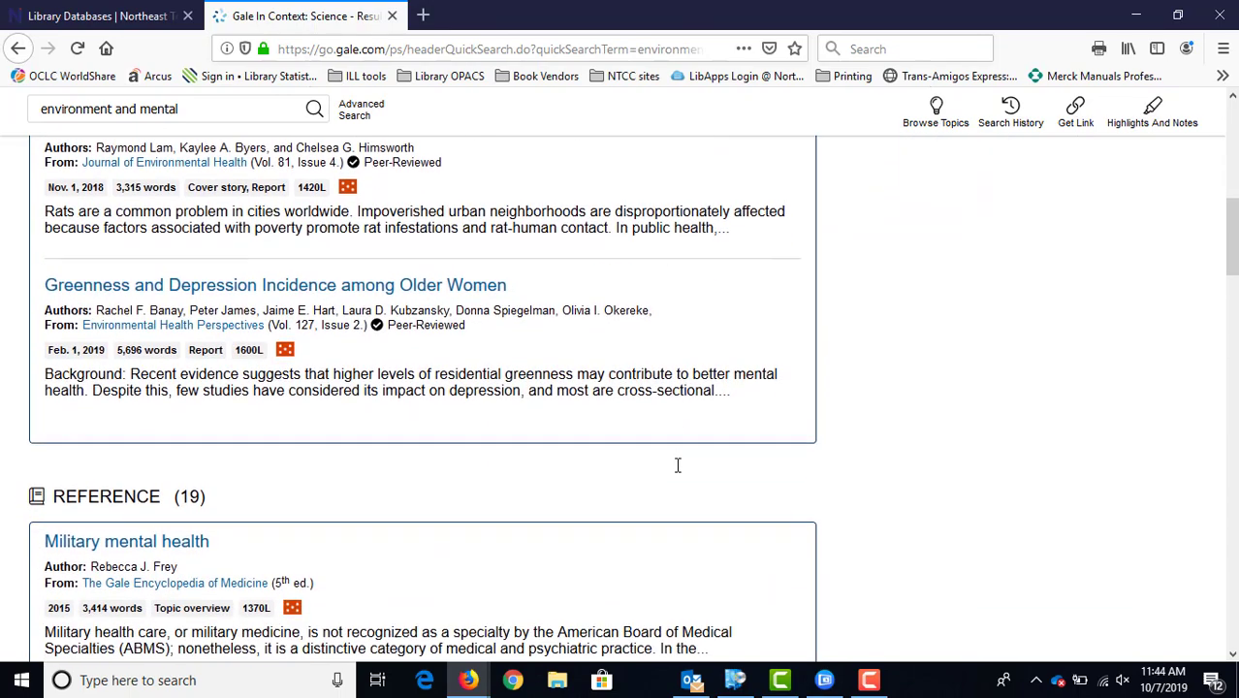
scroll(678, 466, "down", 3)
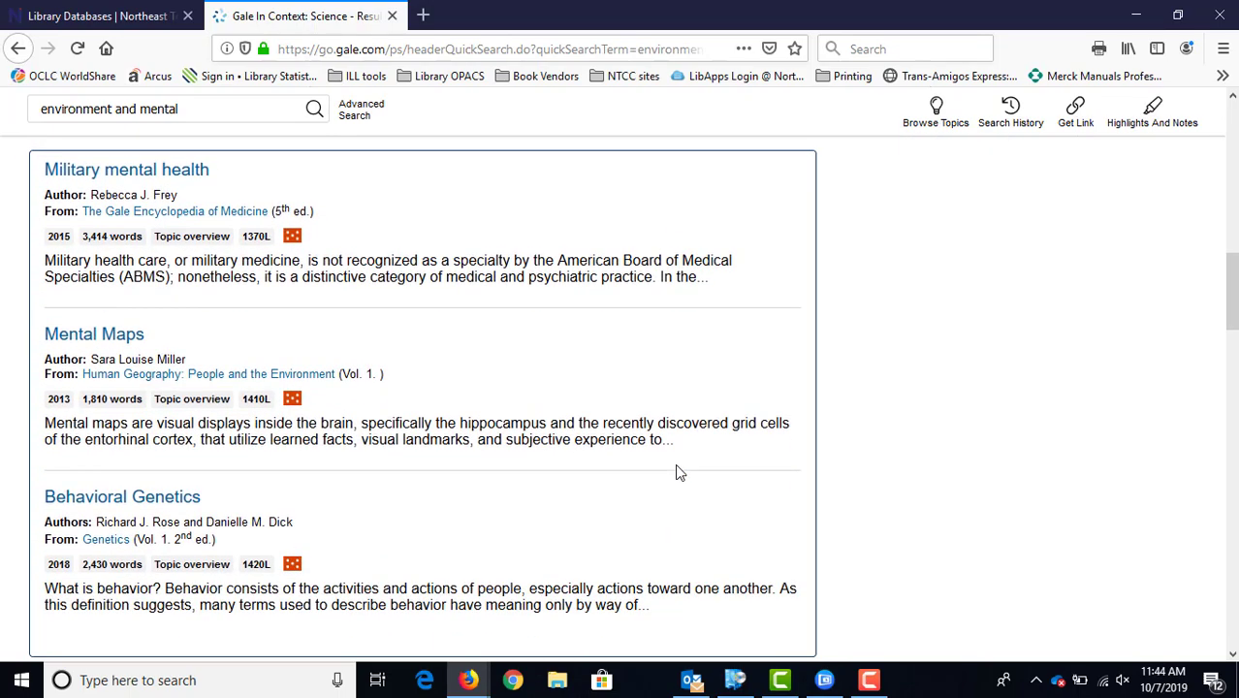
scroll(679, 472, "down", 3)
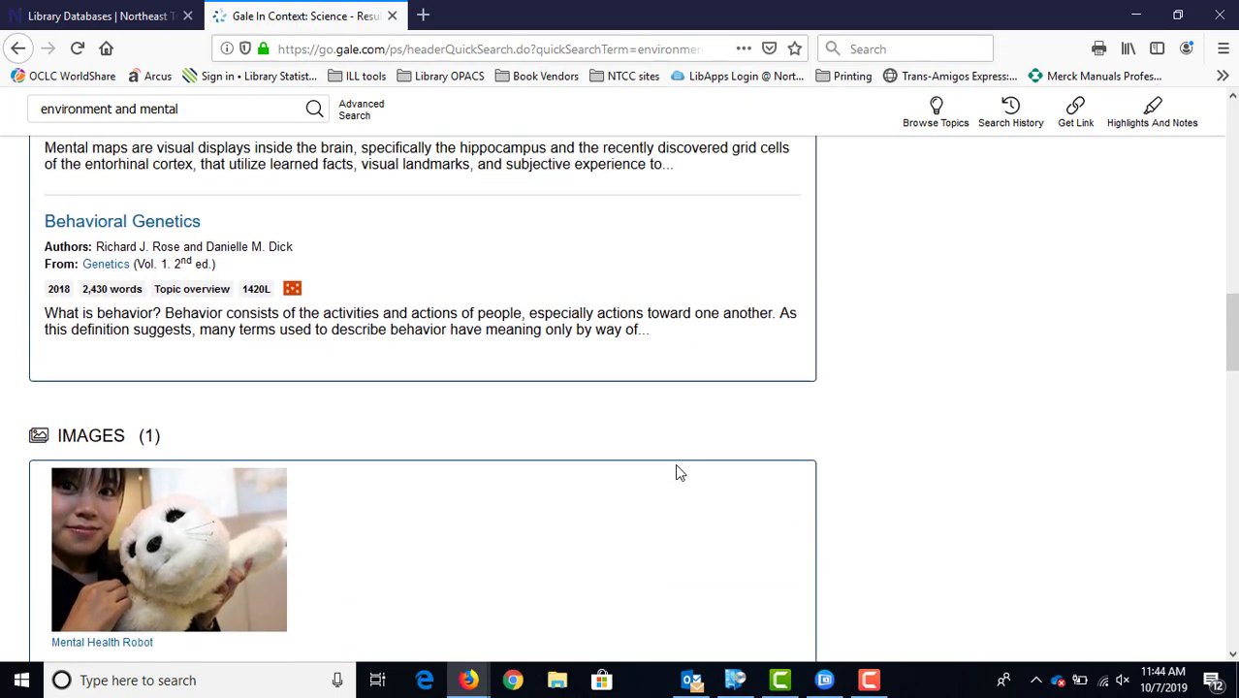
scroll(679, 472, "up", 7)
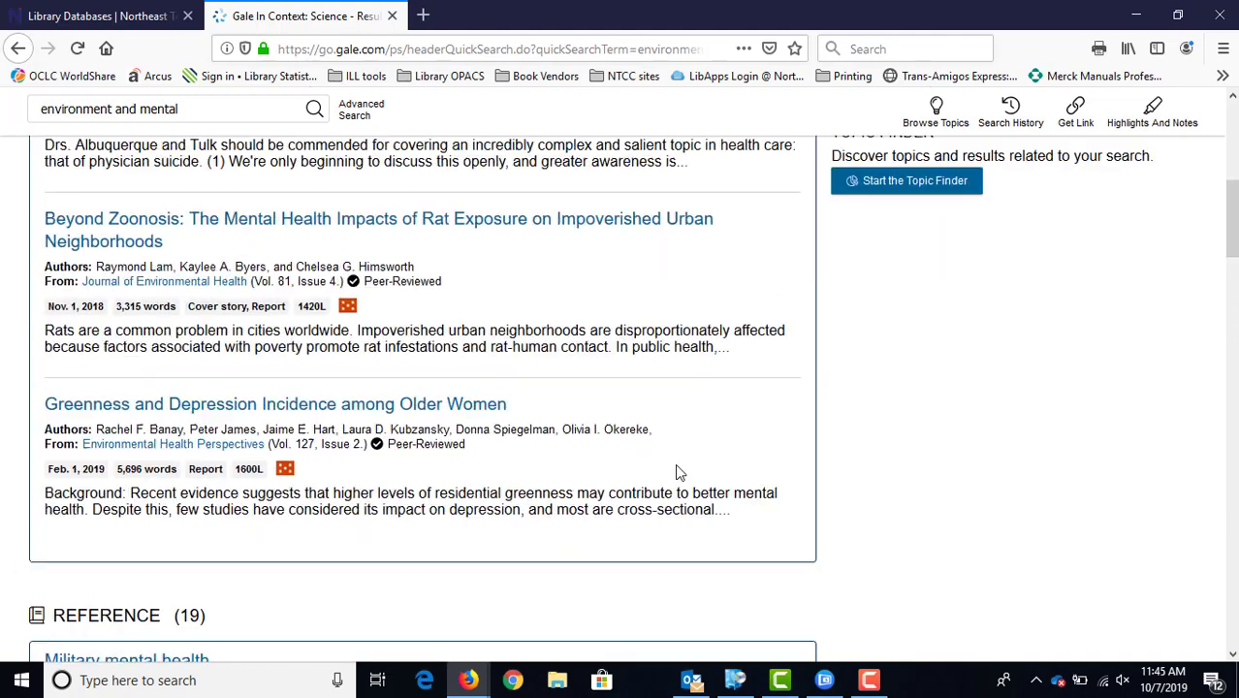
scroll(678, 472, "up", 5)
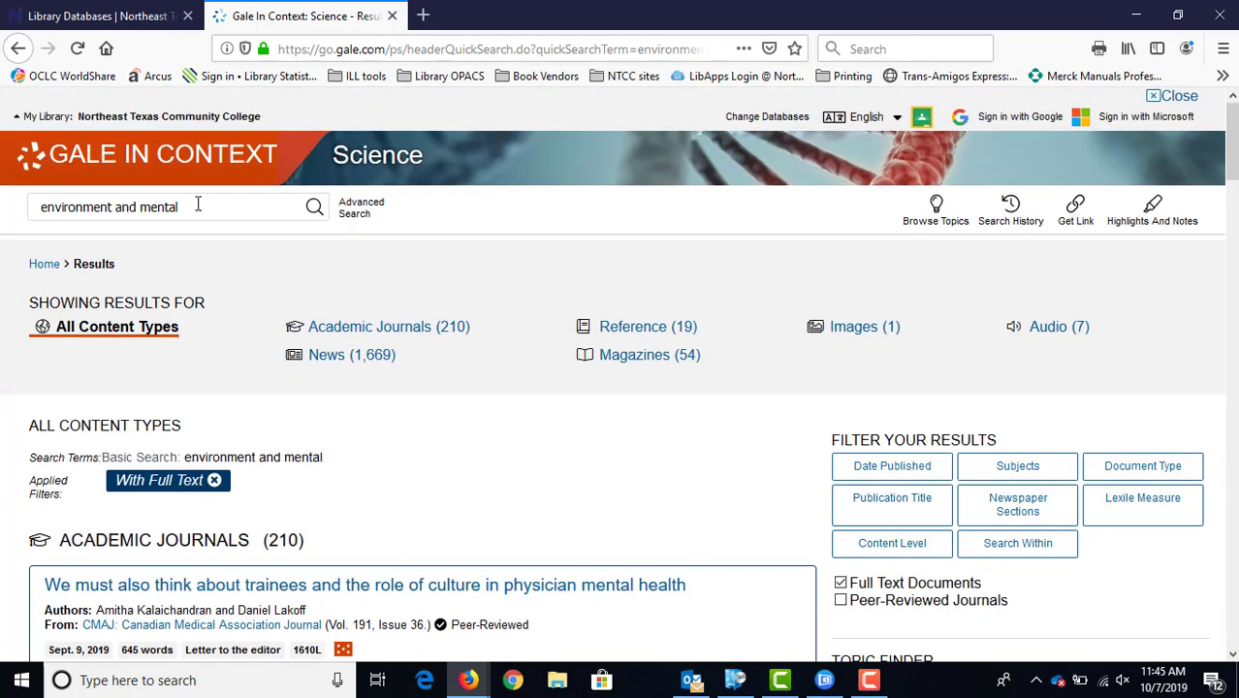
Replace the search term with "internet addiction", run the search, and review the academic journal and reference results
left_click_drag(211, 207, 29, 190)
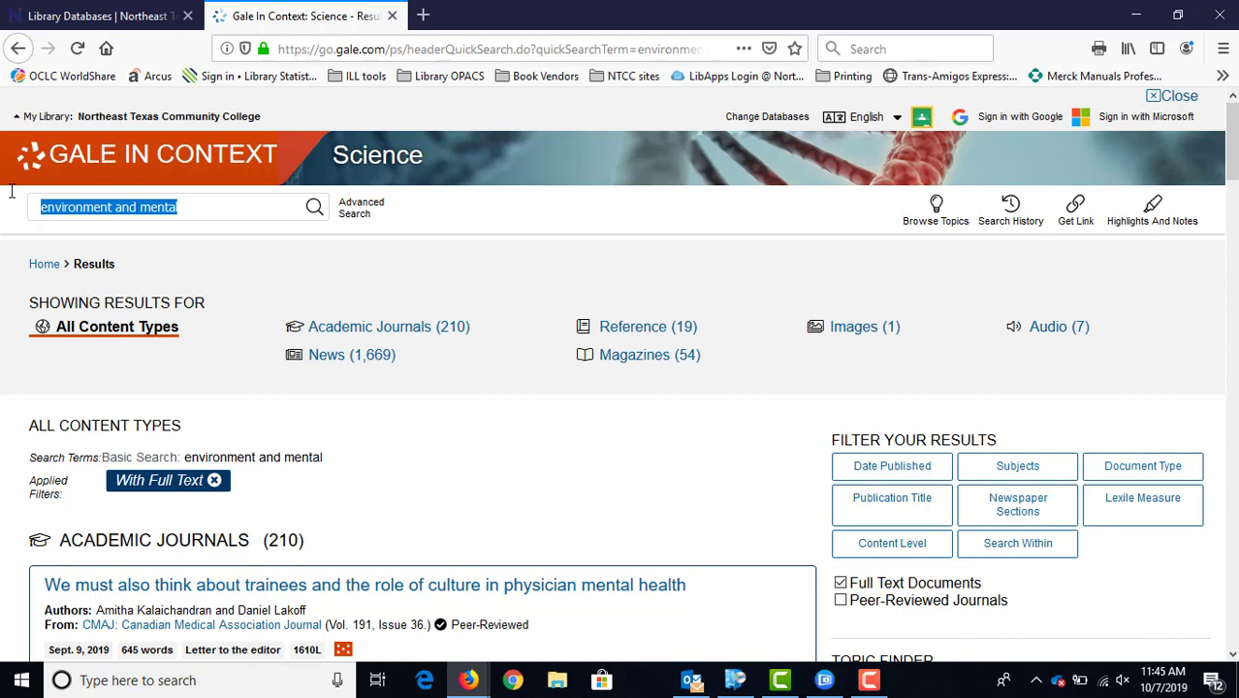
type("inter")
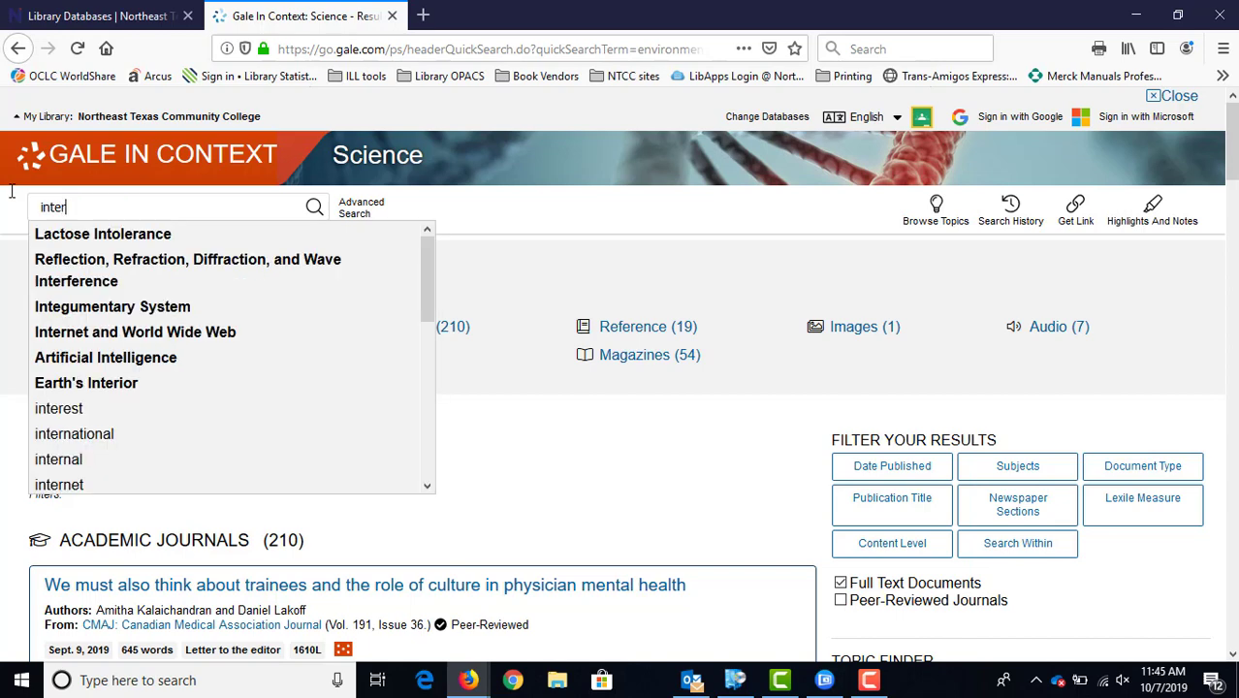
type("net ad")
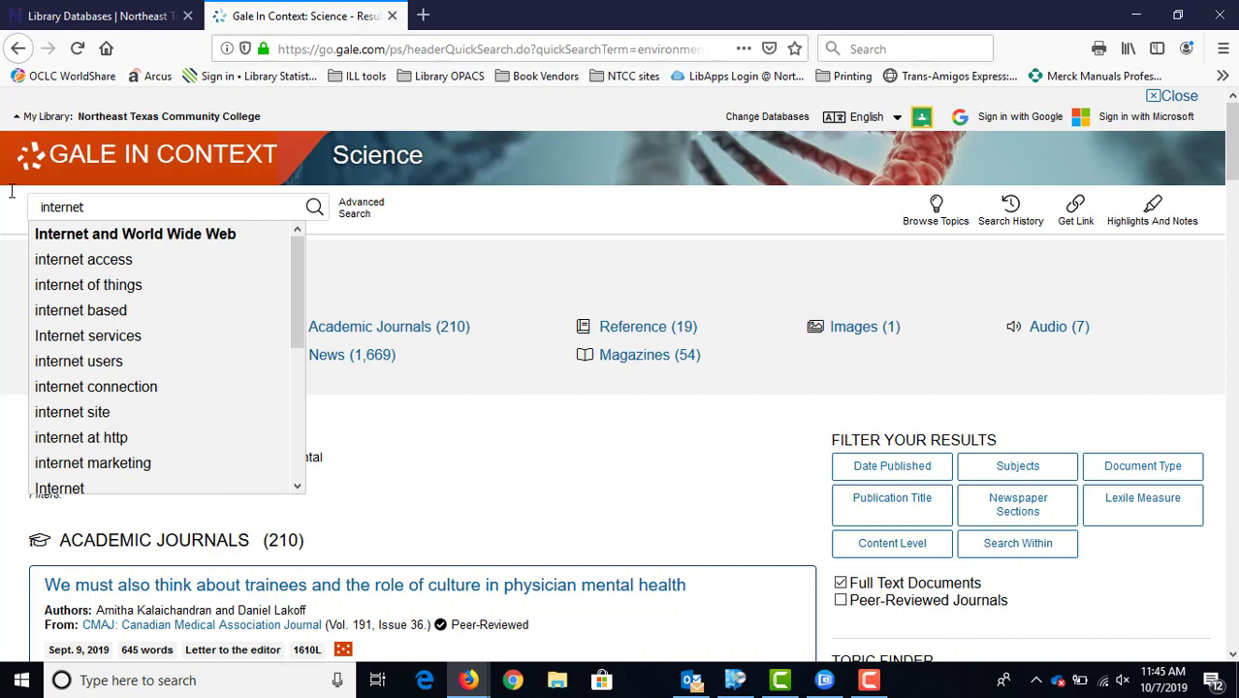
type("diction")
key("Return")
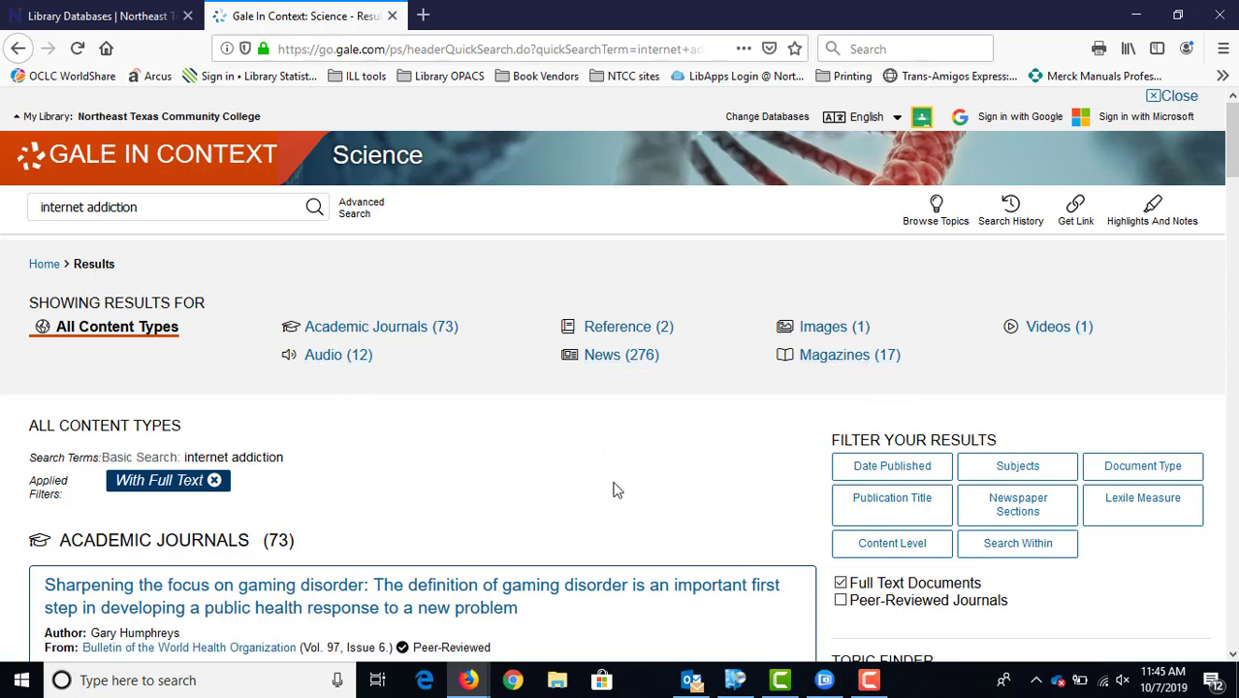
scroll(613, 489, "down", 3)
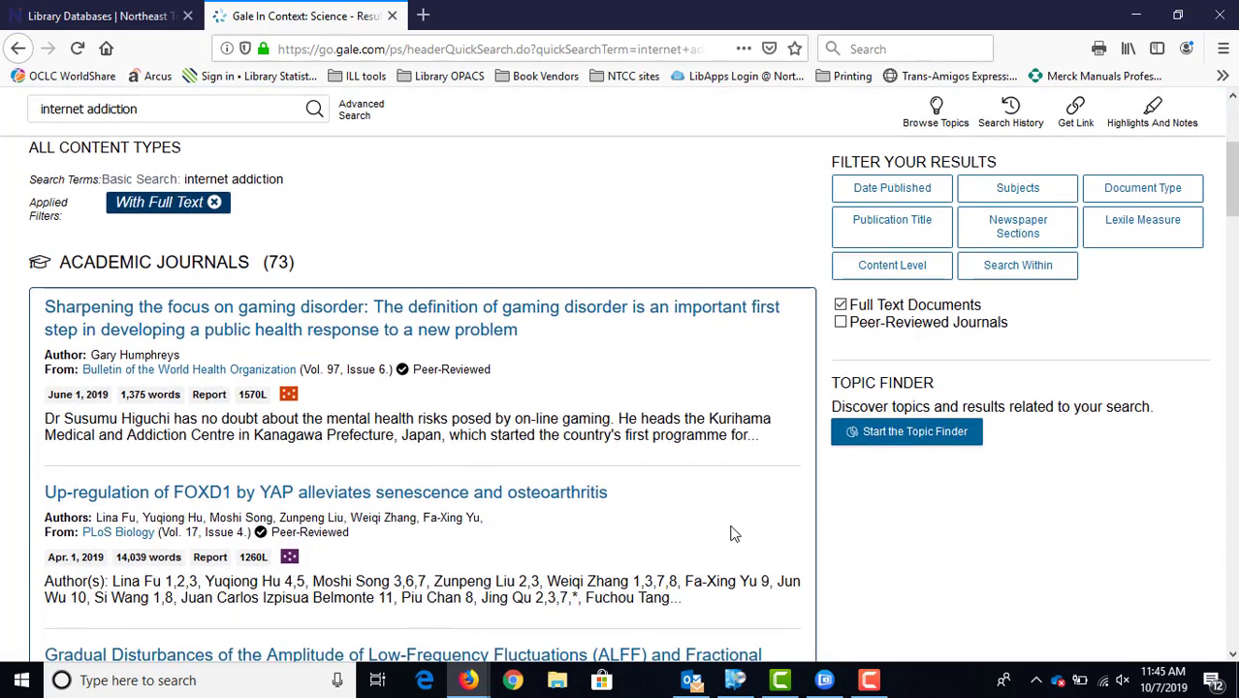
scroll(776, 531, "down", 1)
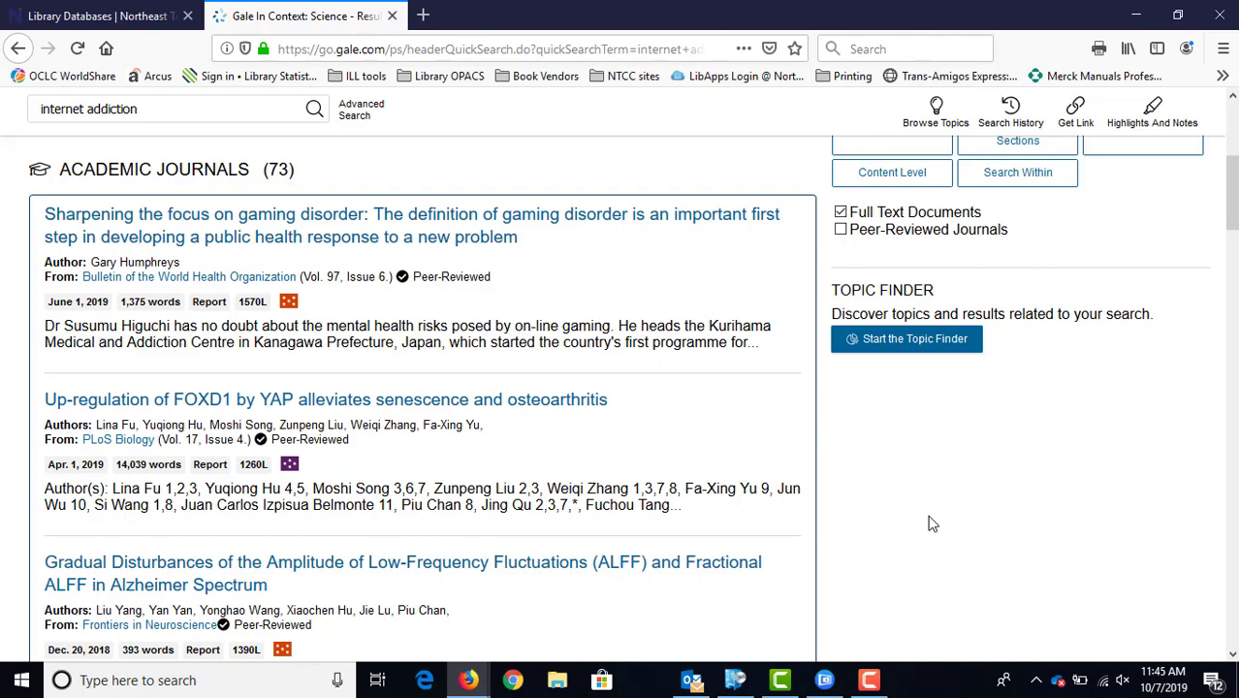
scroll(929, 523, "down", 2)
scroll(929, 524, "down", 3)
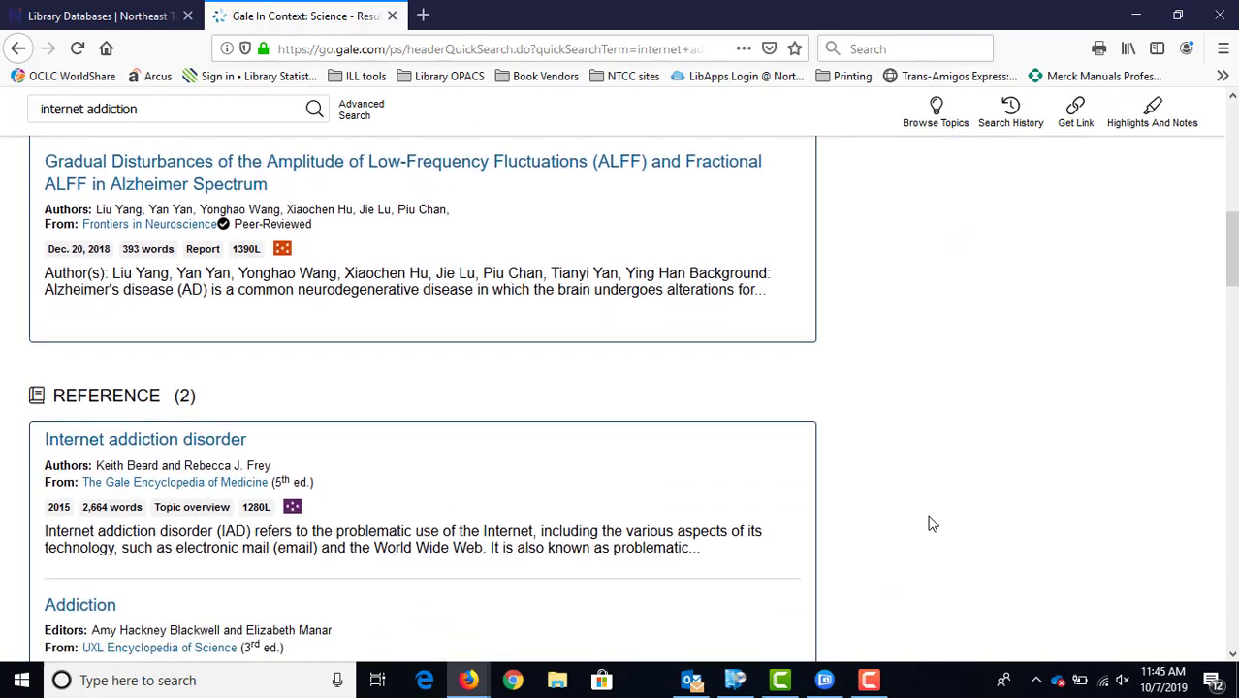
scroll(928, 523, "down", 1)
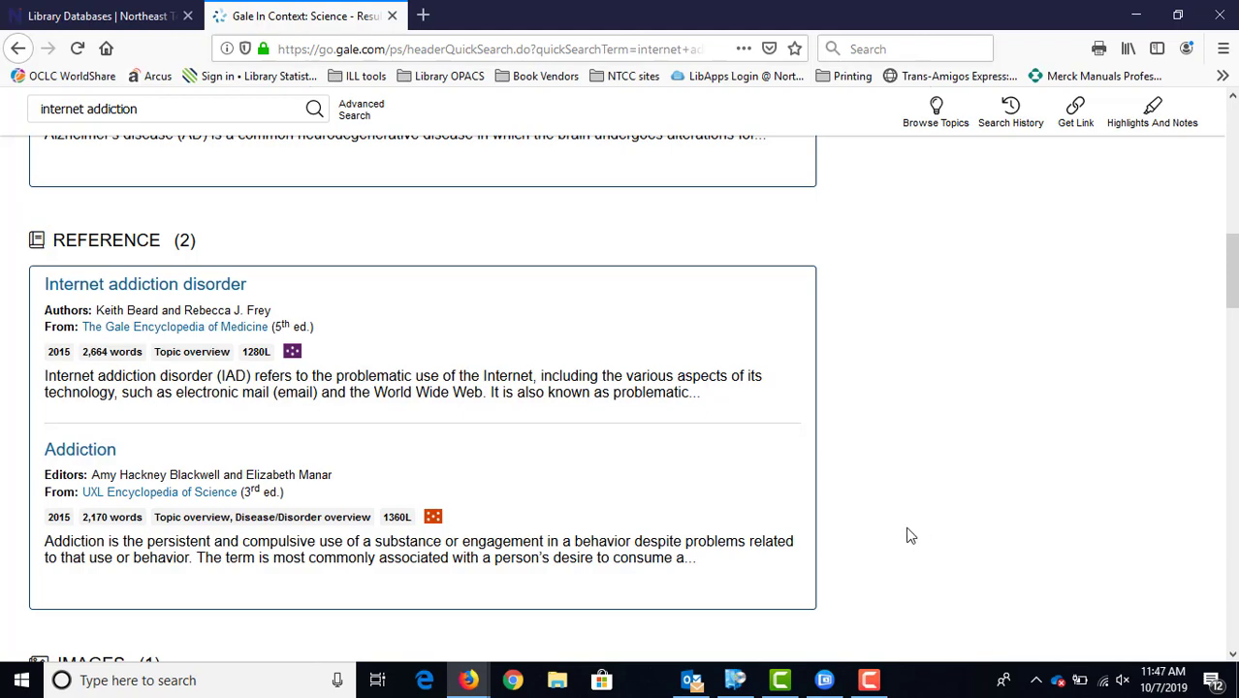
scroll(912, 531, "up", 10)
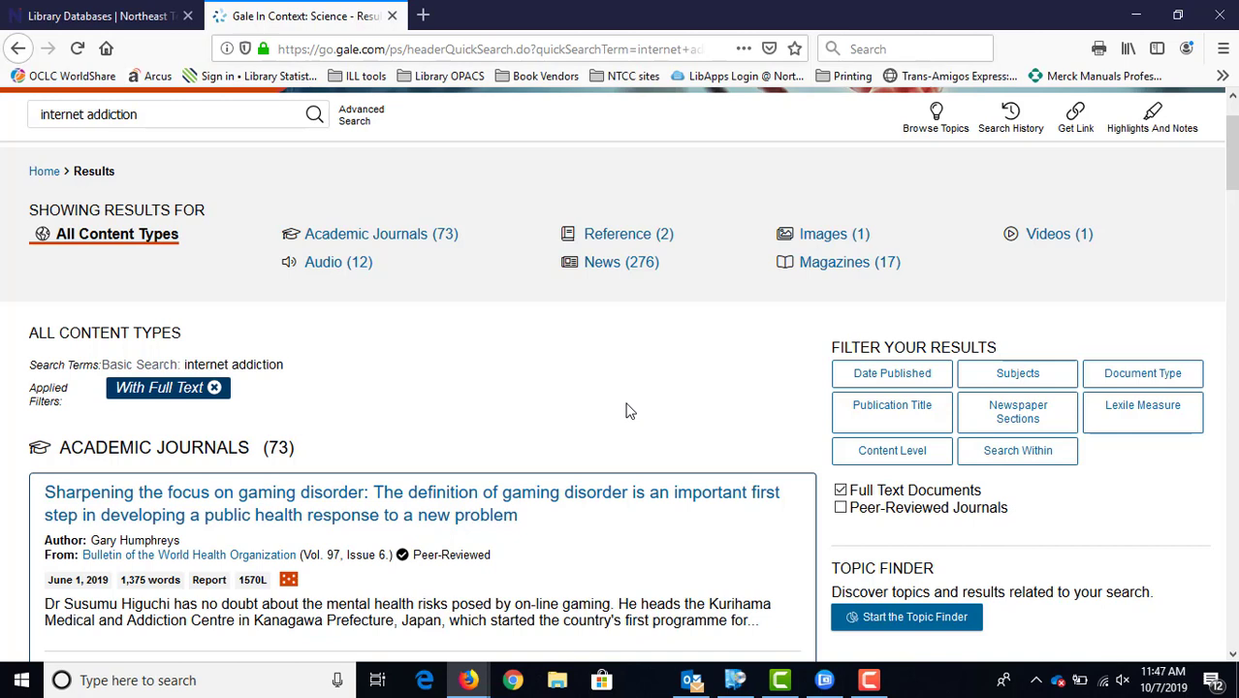
Return to the college's Library Databases page and look back through the list up to the page heading
left_click(102, 14)
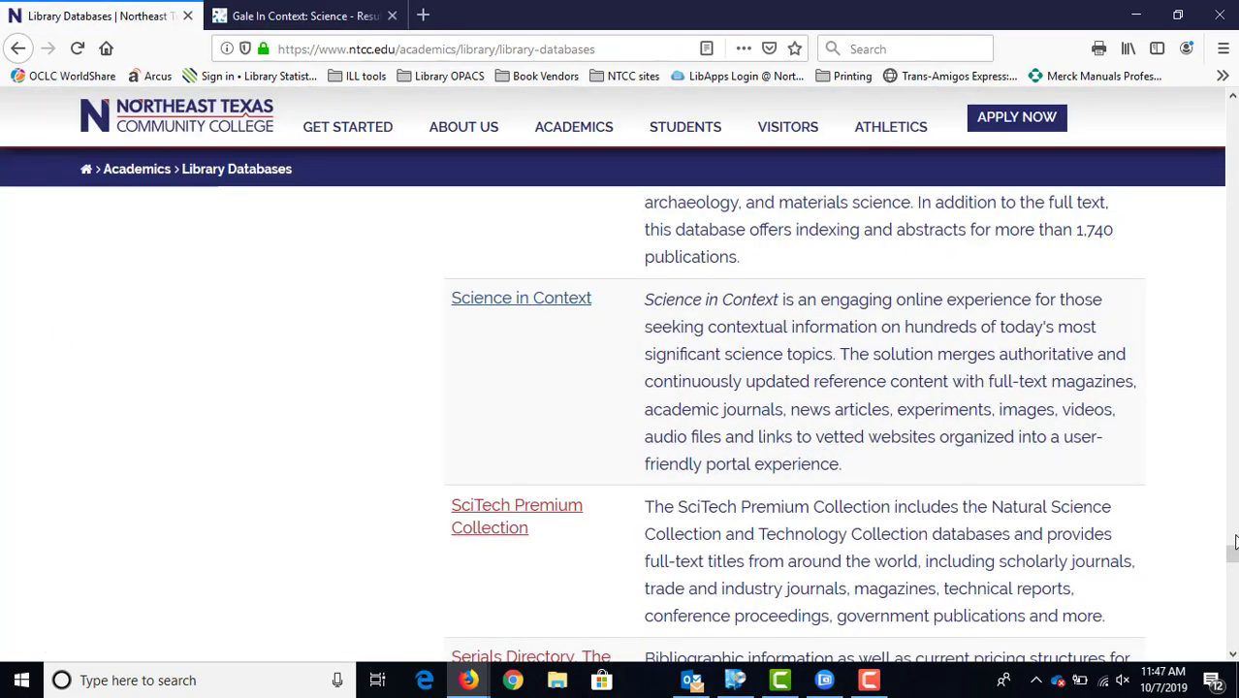
left_click_drag(1231, 557, 1223, 483)
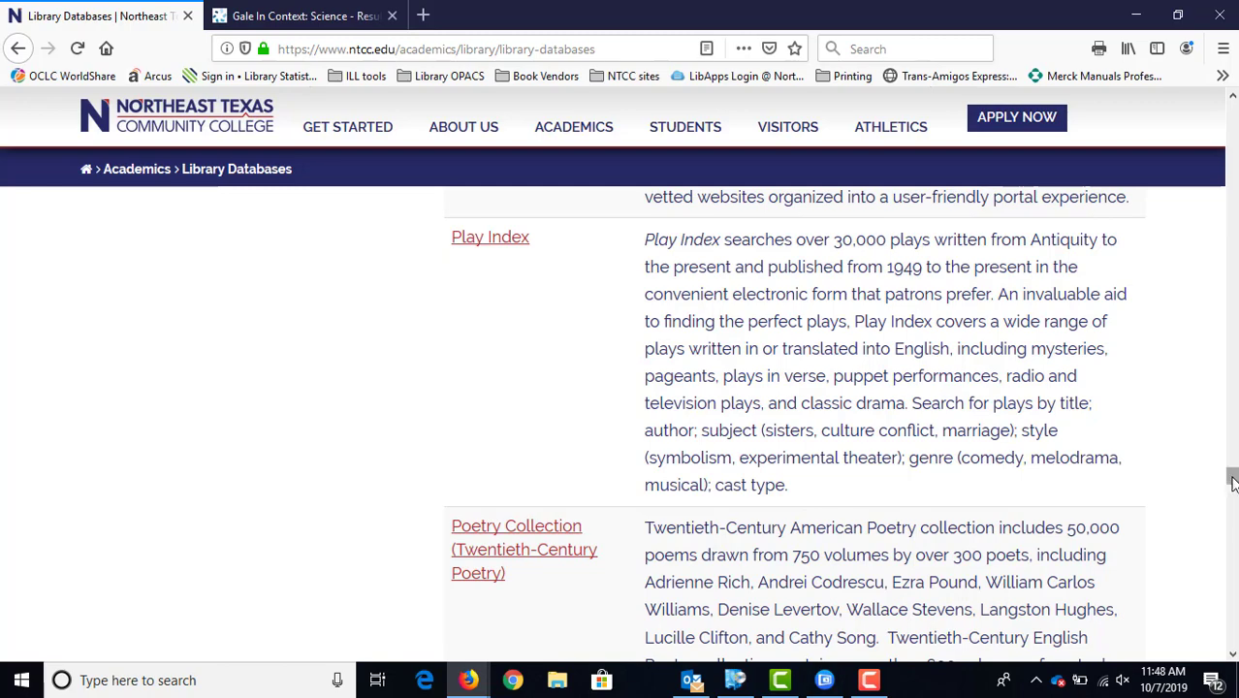
left_click_drag(1225, 483, 1227, 112)
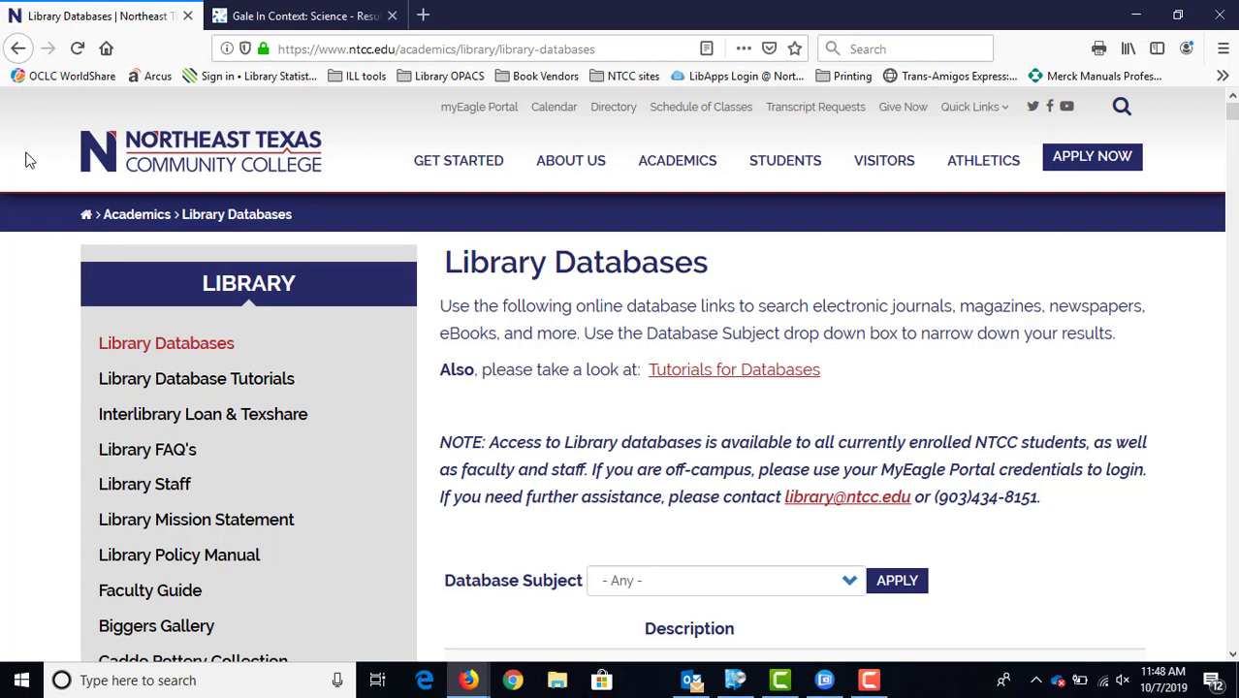
Go to the college library's home page and open the Library Catalog
left_click(106, 47)
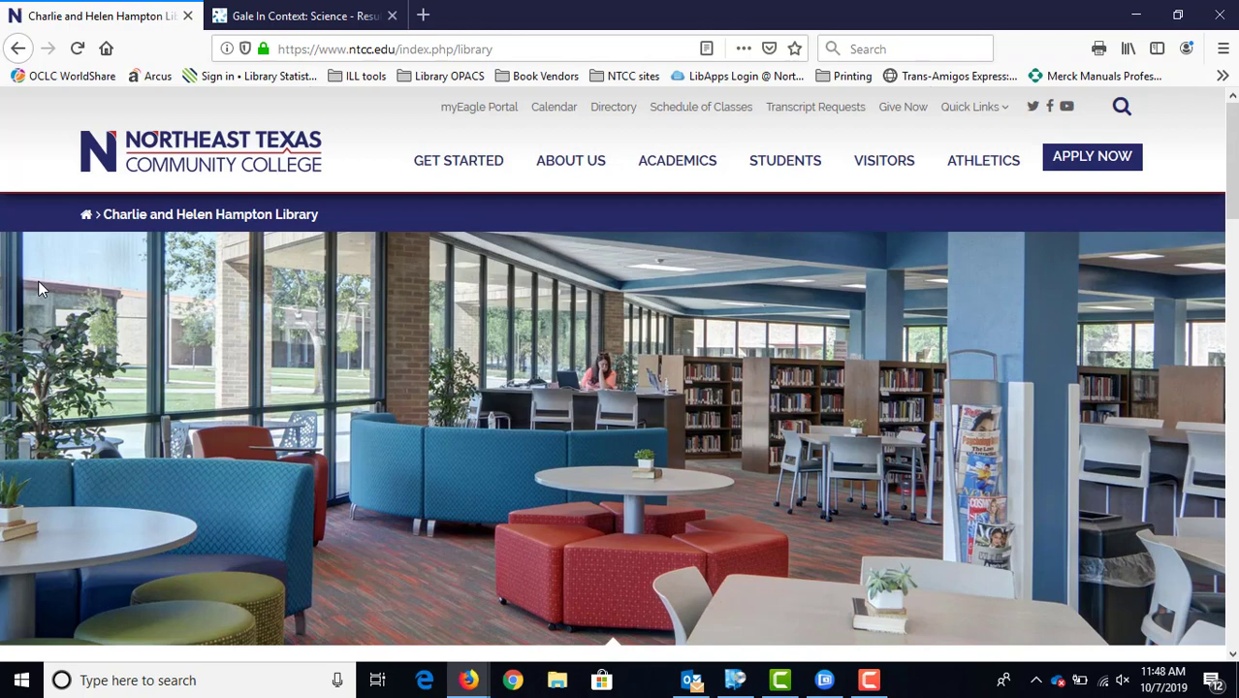
scroll(606, 355, "down", 5)
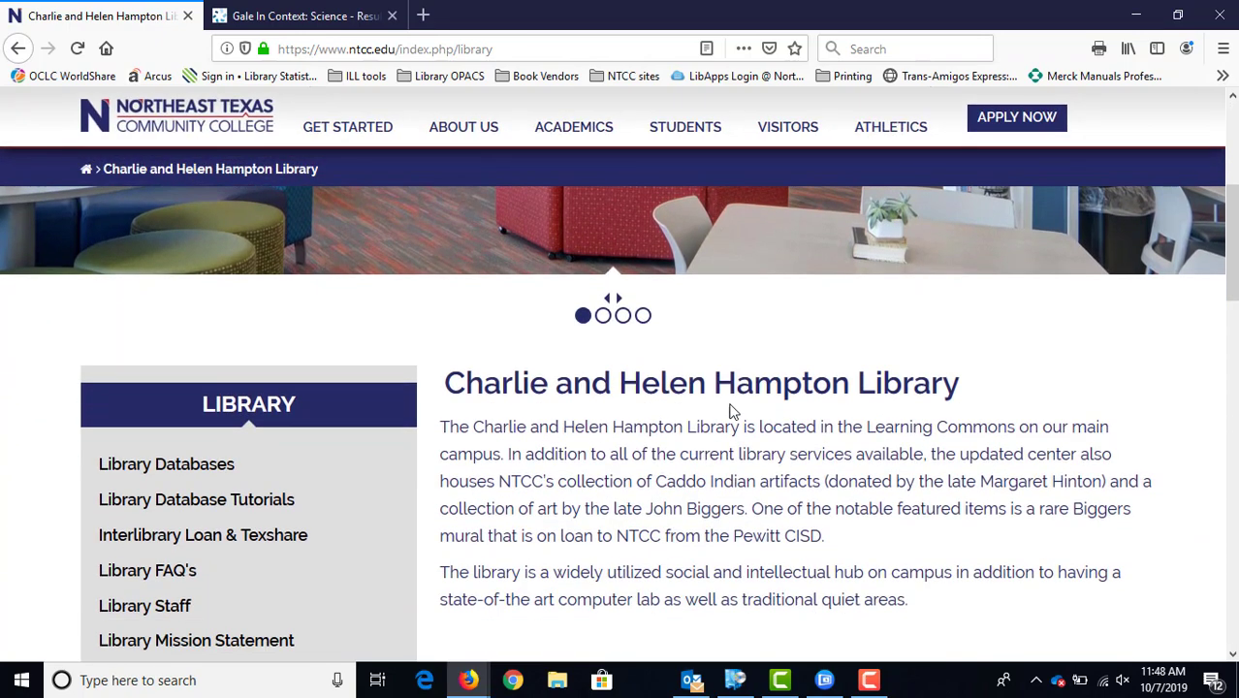
scroll(834, 485, "down", 3)
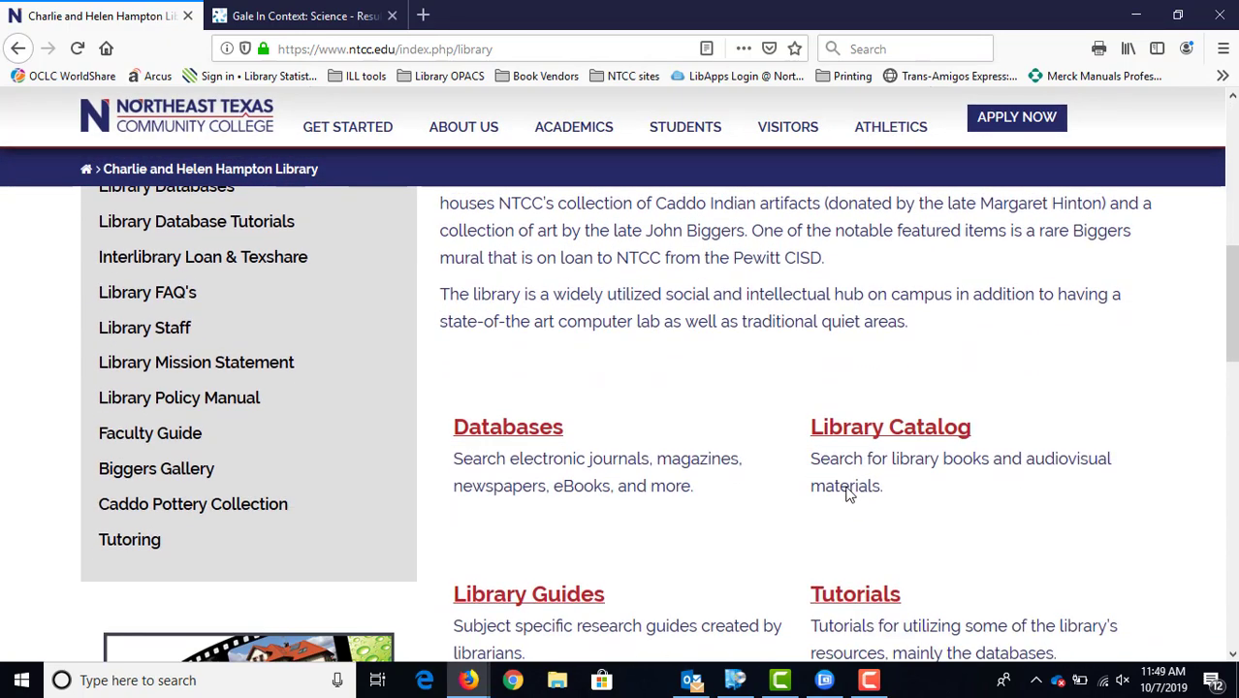
left_click(878, 435)
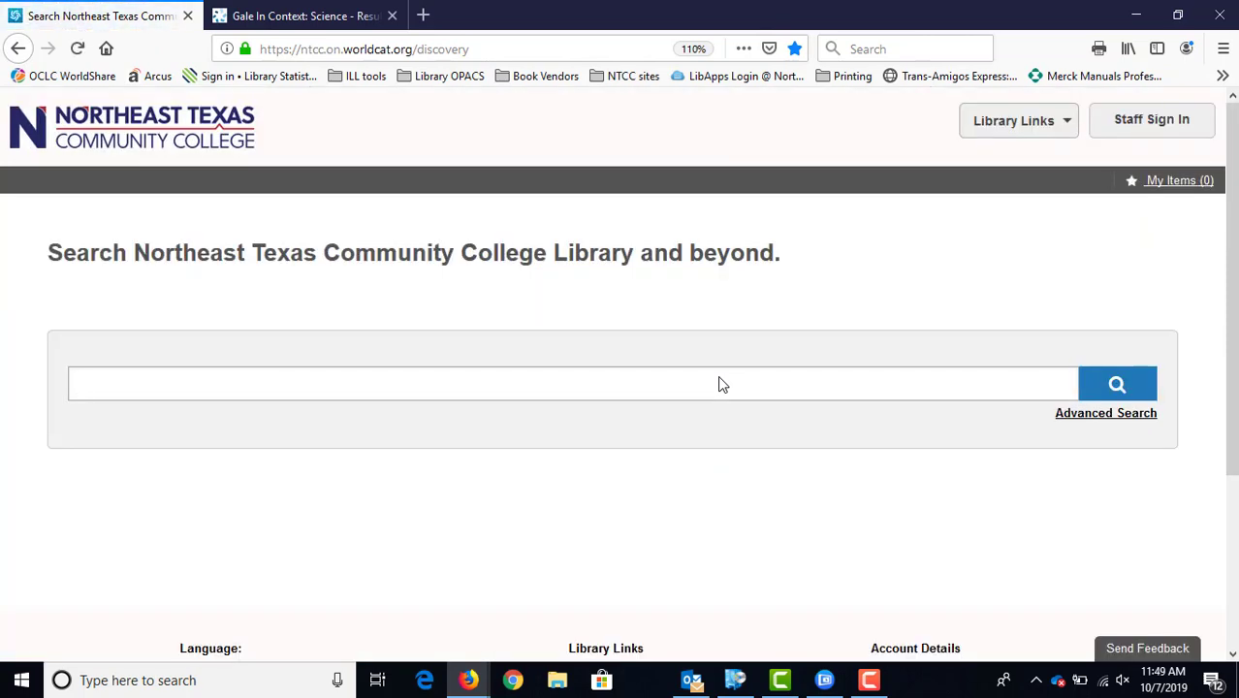
Search the library catalog for "DSM 5" and mark the Libraries Worldwide scope in the results heading
type("DSM 5")
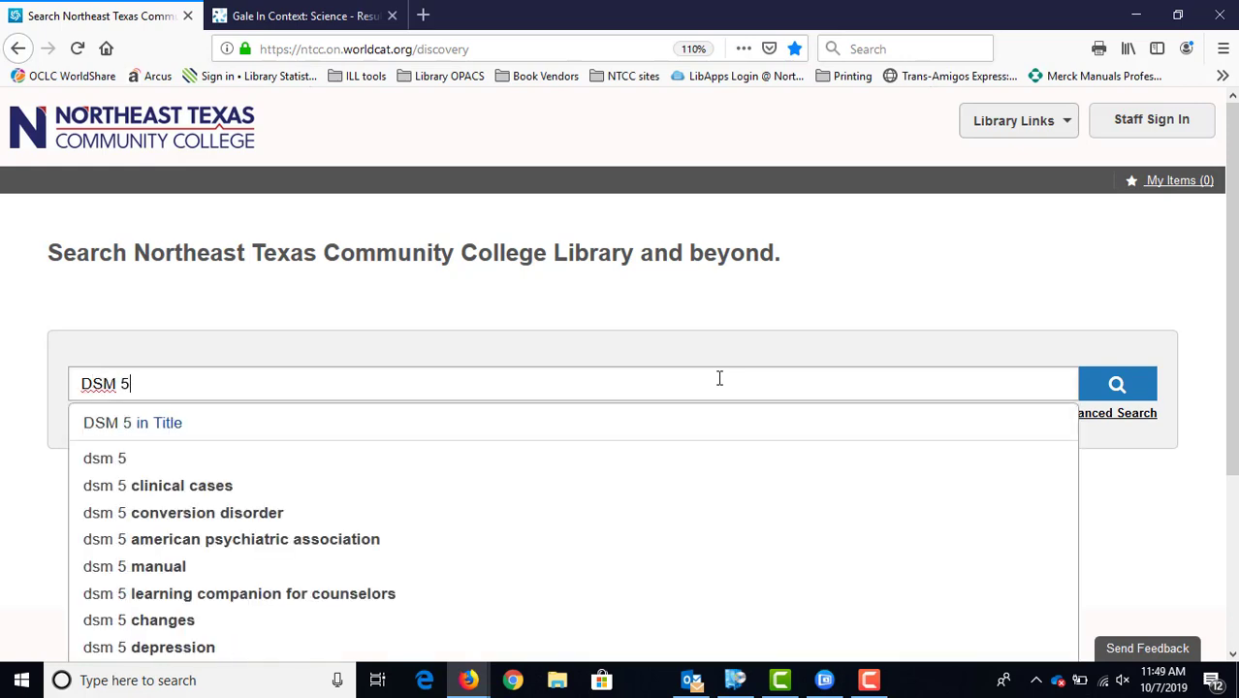
key("Return")
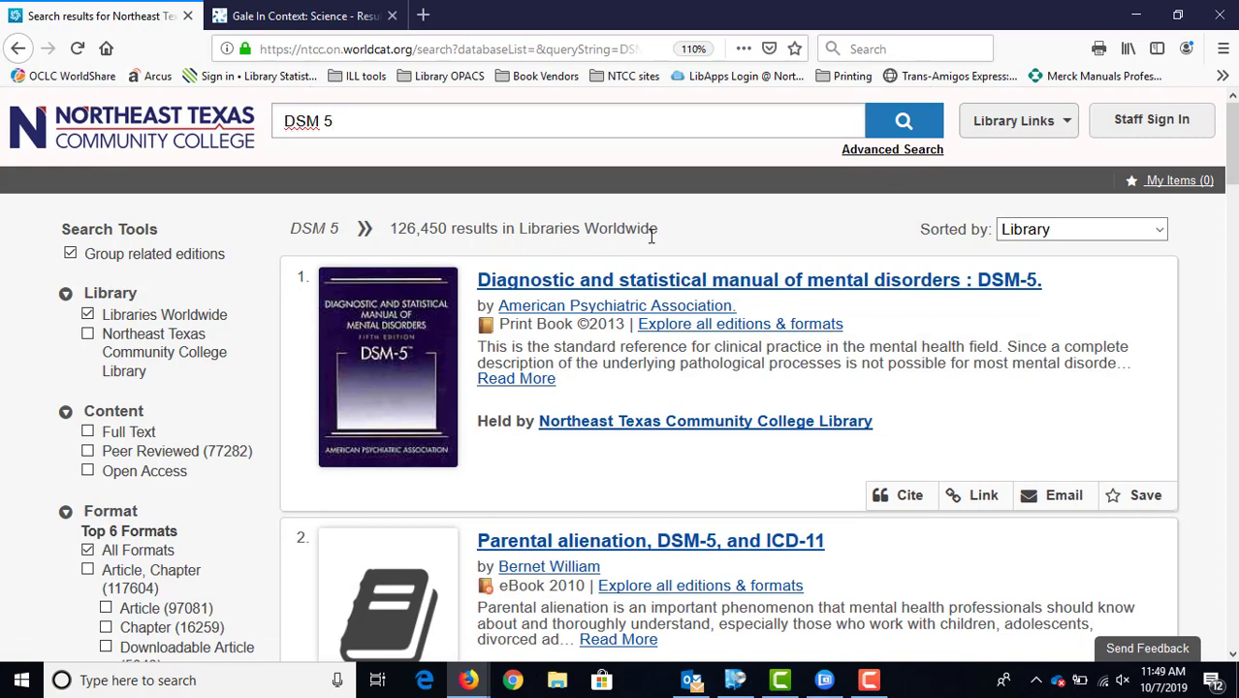
left_click_drag(661, 229, 517, 230)
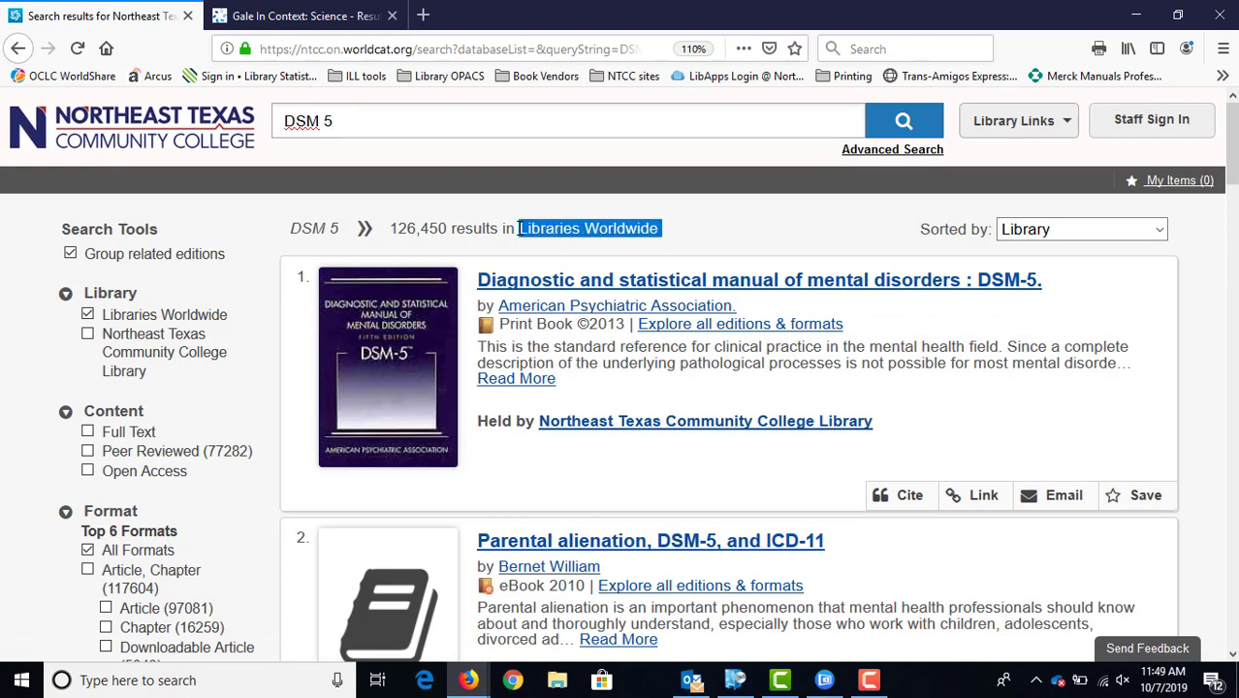
left_click(709, 233)
Limit the "DSM 5" results to Northeast Texas Community College Library and to the Print Book format under Book
left_click(87, 333)
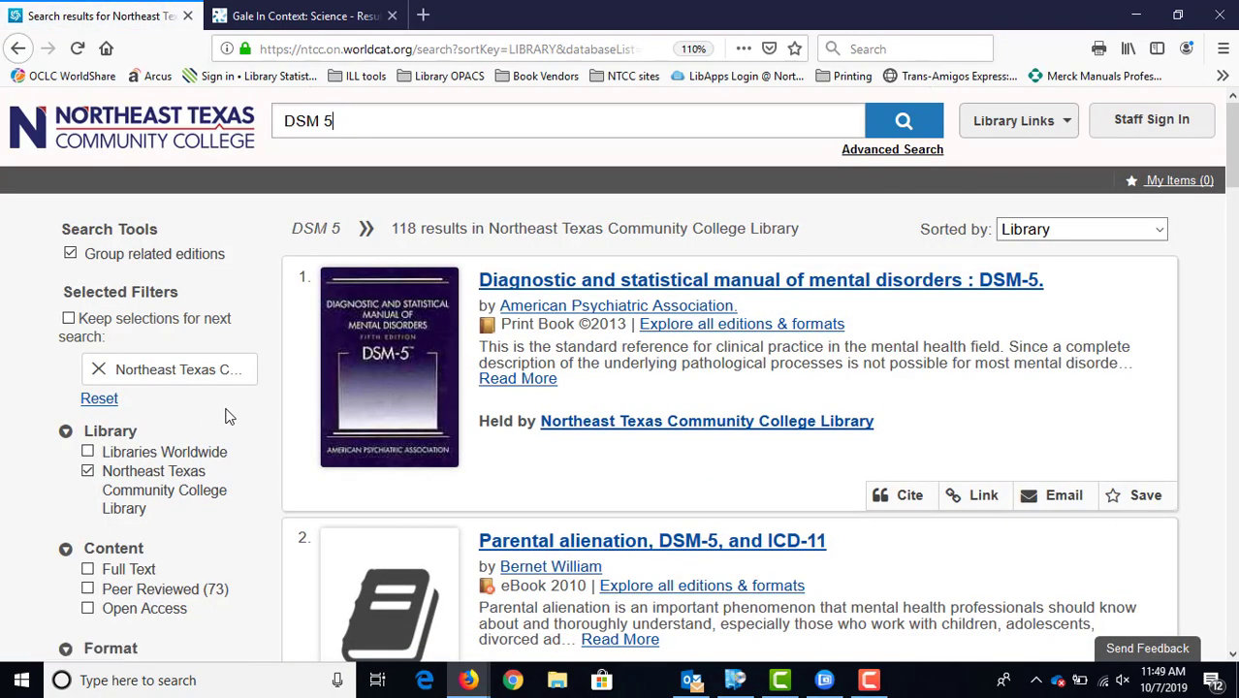
scroll(228, 415, "down", 3)
scroll(228, 415, "down", 2)
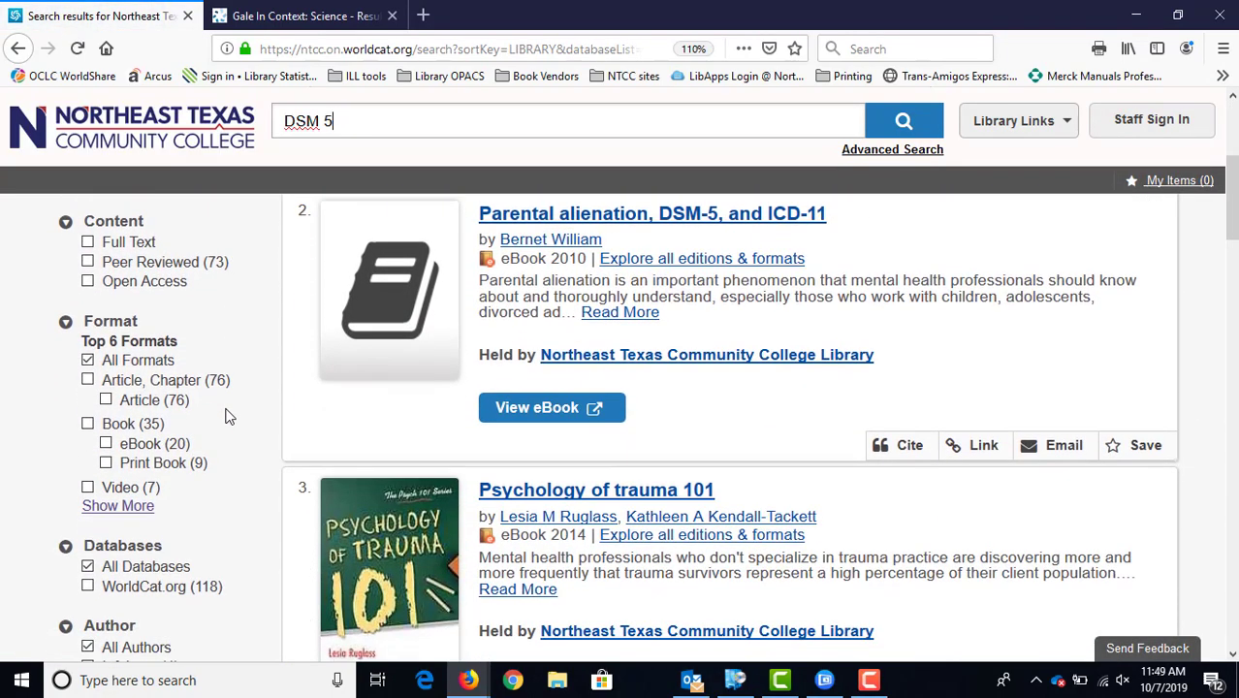
left_click(87, 424)
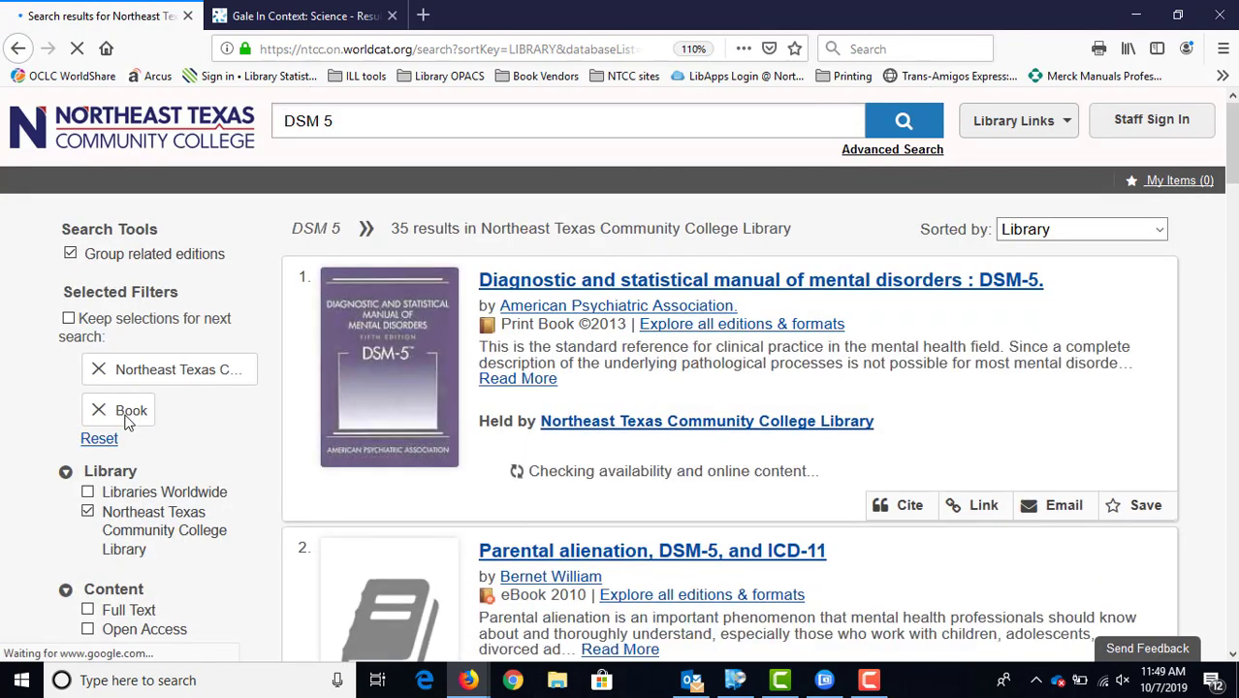
scroll(230, 421, "down", 3)
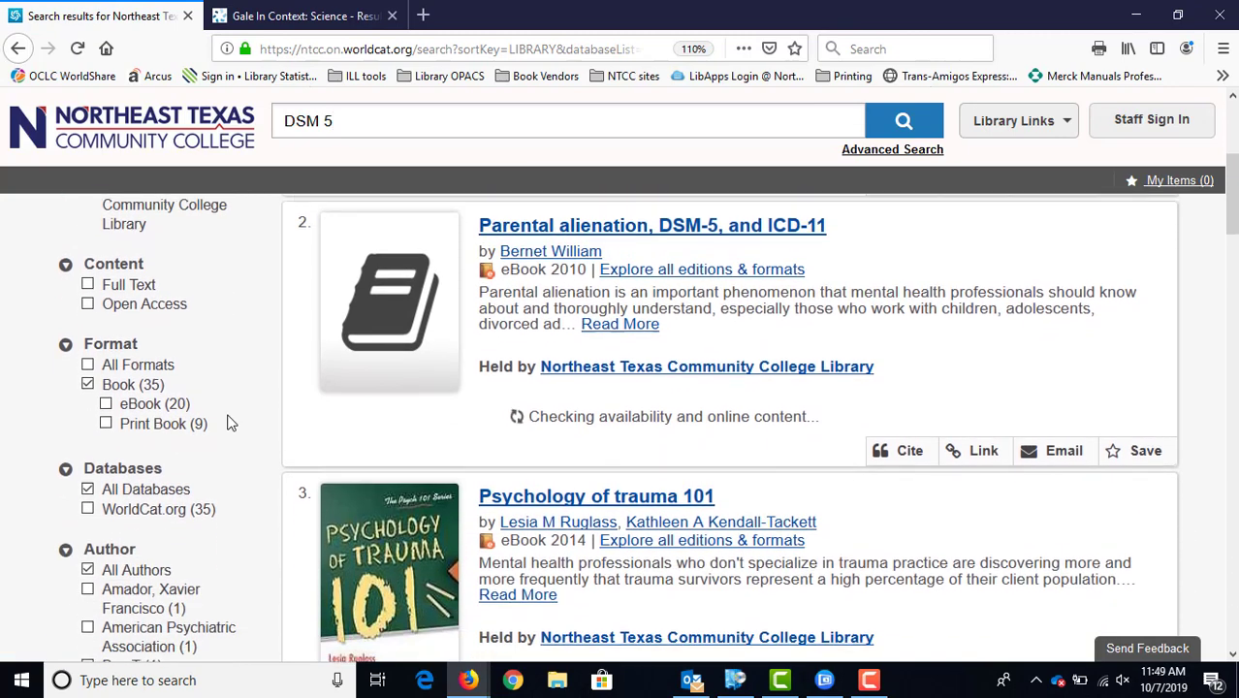
left_click(105, 423)
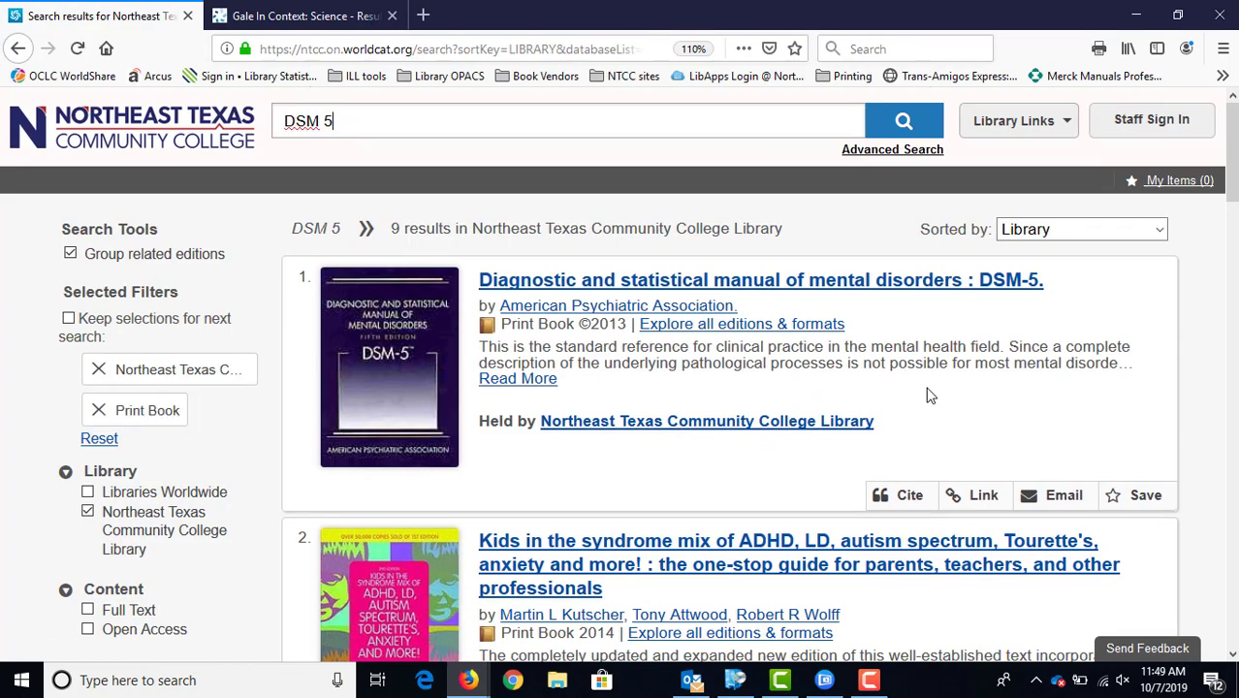
Look through the print book results and open the record for "Diagnostic and statistical manual of mental disorders : DSM-5."
scroll(929, 395, "down", 3)
scroll(929, 395, "down", 3)
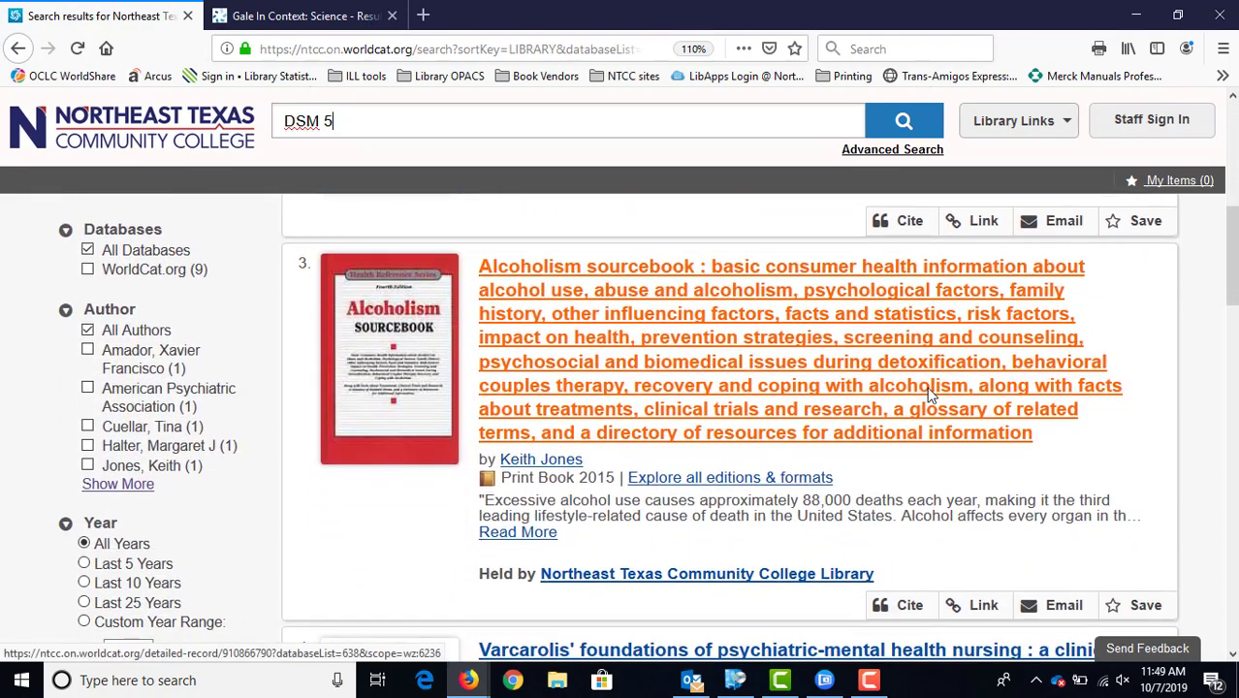
scroll(451, 484, "up", 1)
scroll(406, 529, "up", 1)
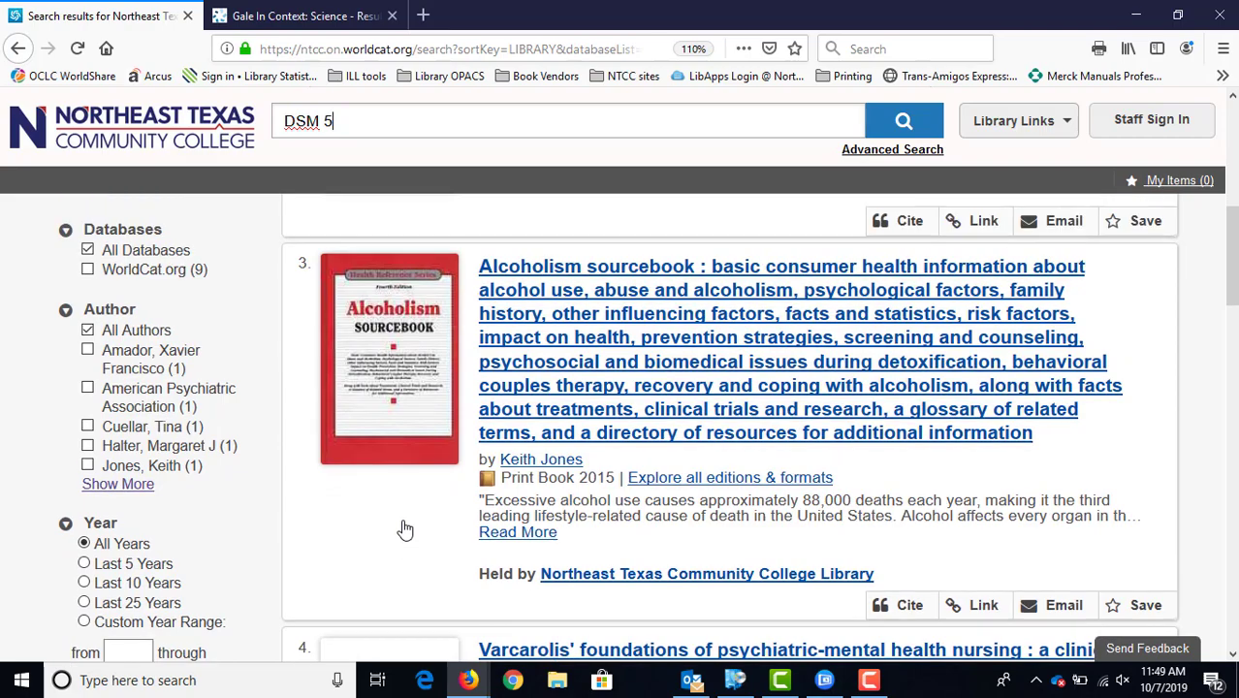
scroll(406, 529, "up", 5)
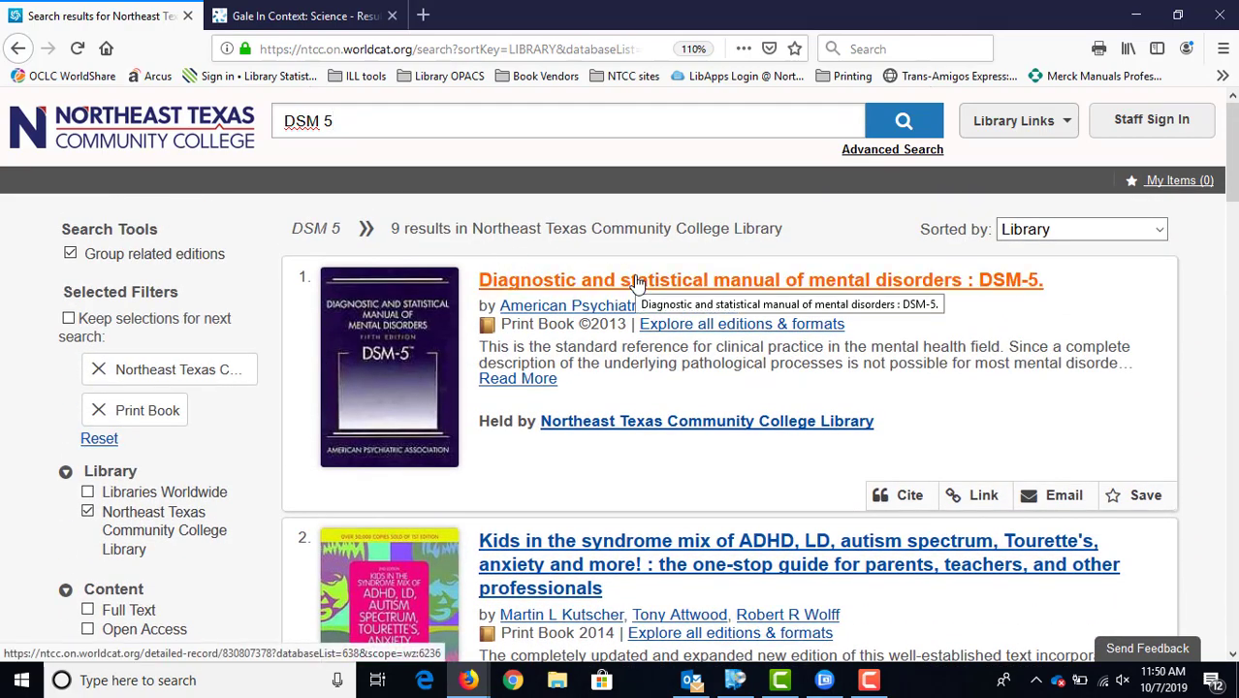
left_click(500, 283)
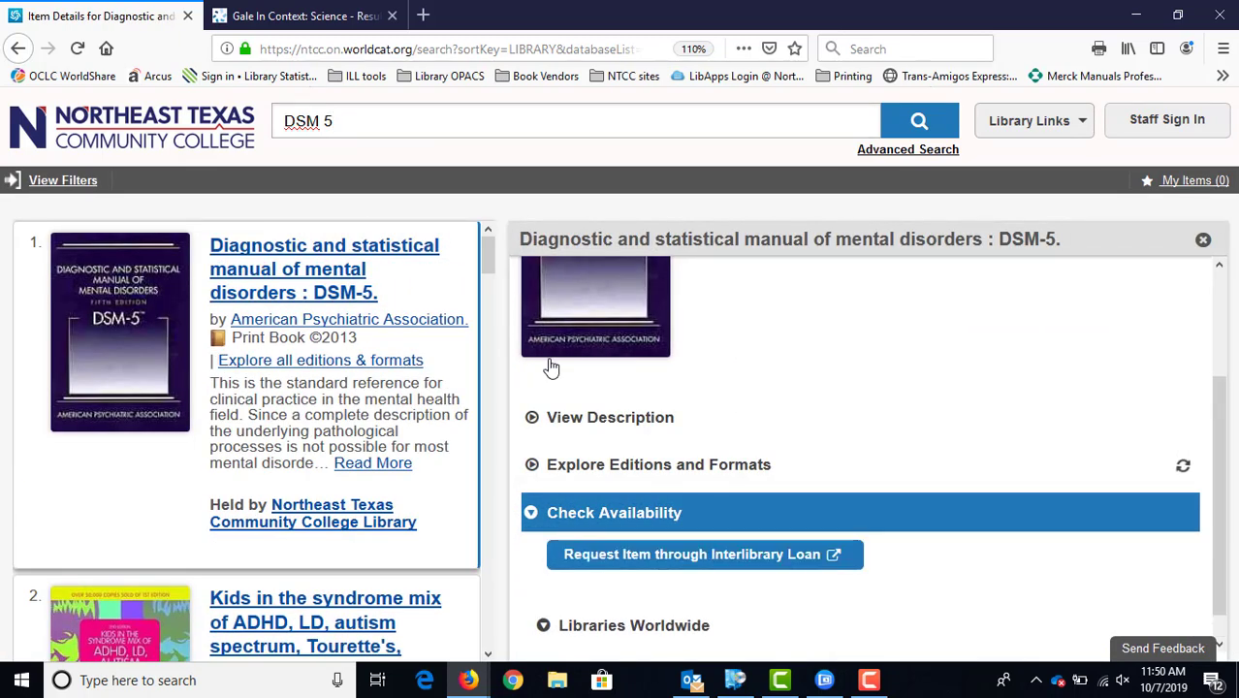
Expand the DSM-5 record's description and read through it down to the list of libraries worldwide holding the book
left_click(579, 419)
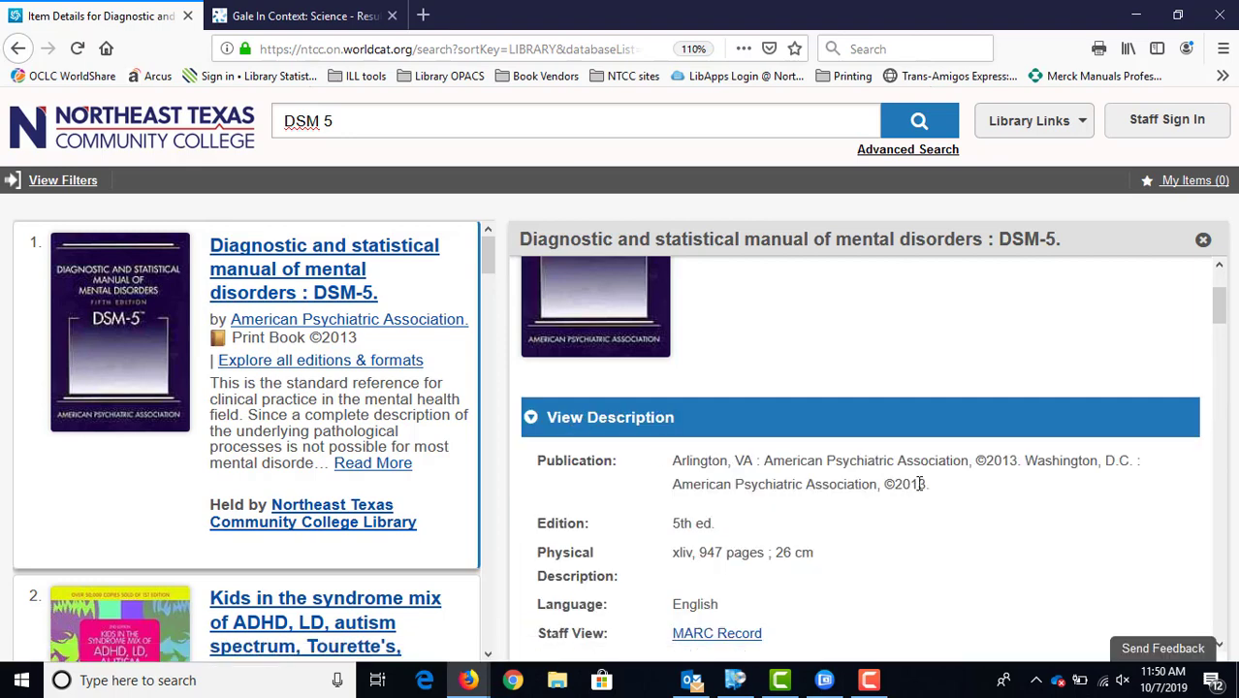
scroll(819, 485, "down", 3)
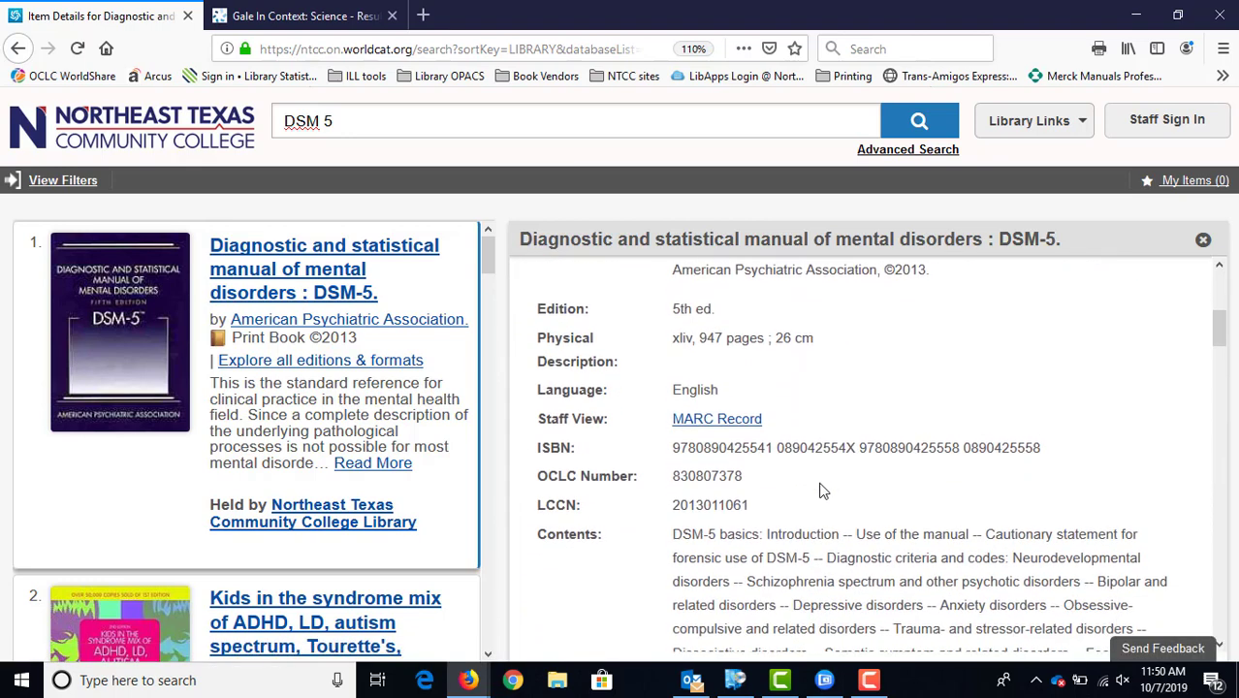
scroll(819, 490, "down", 2)
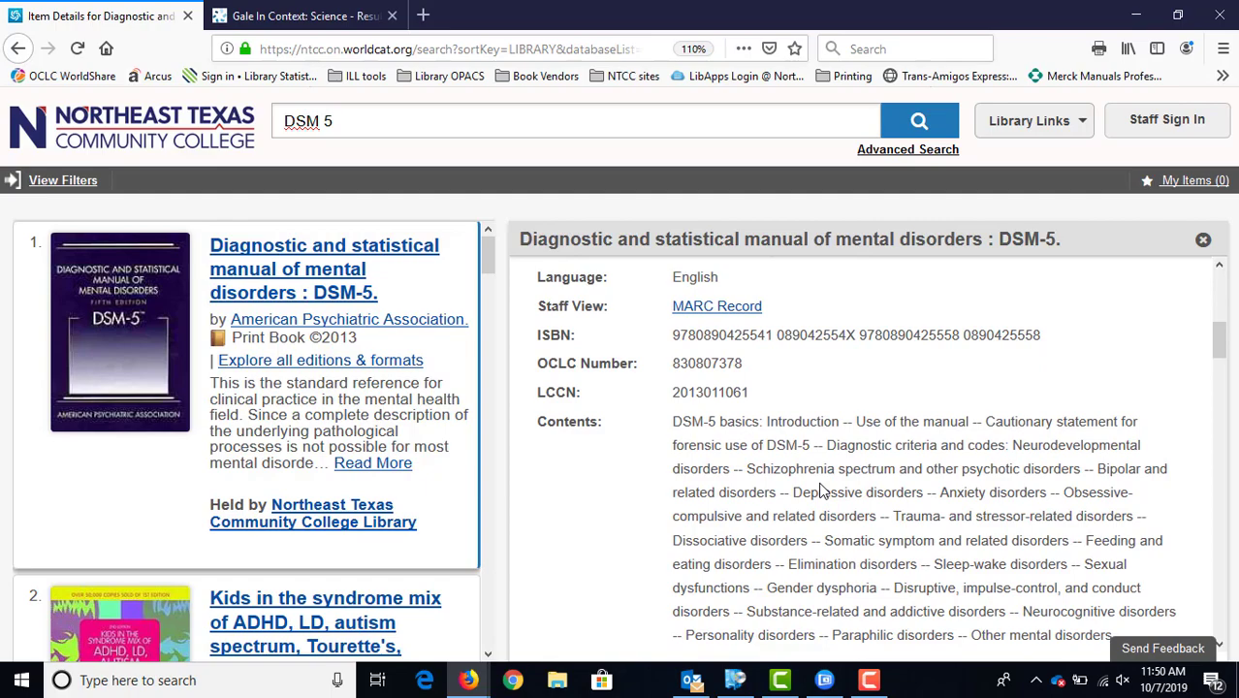
scroll(820, 490, "up", 3)
scroll(780, 500, "down", 6)
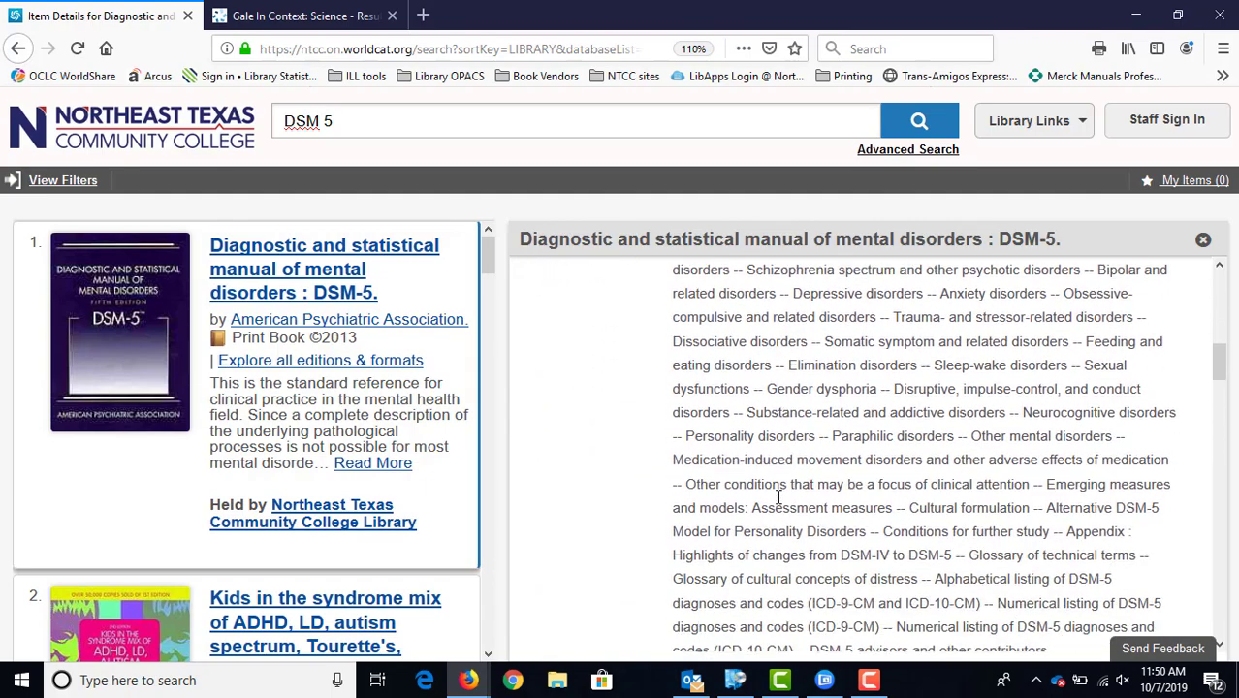
scroll(779, 499, "down", 8)
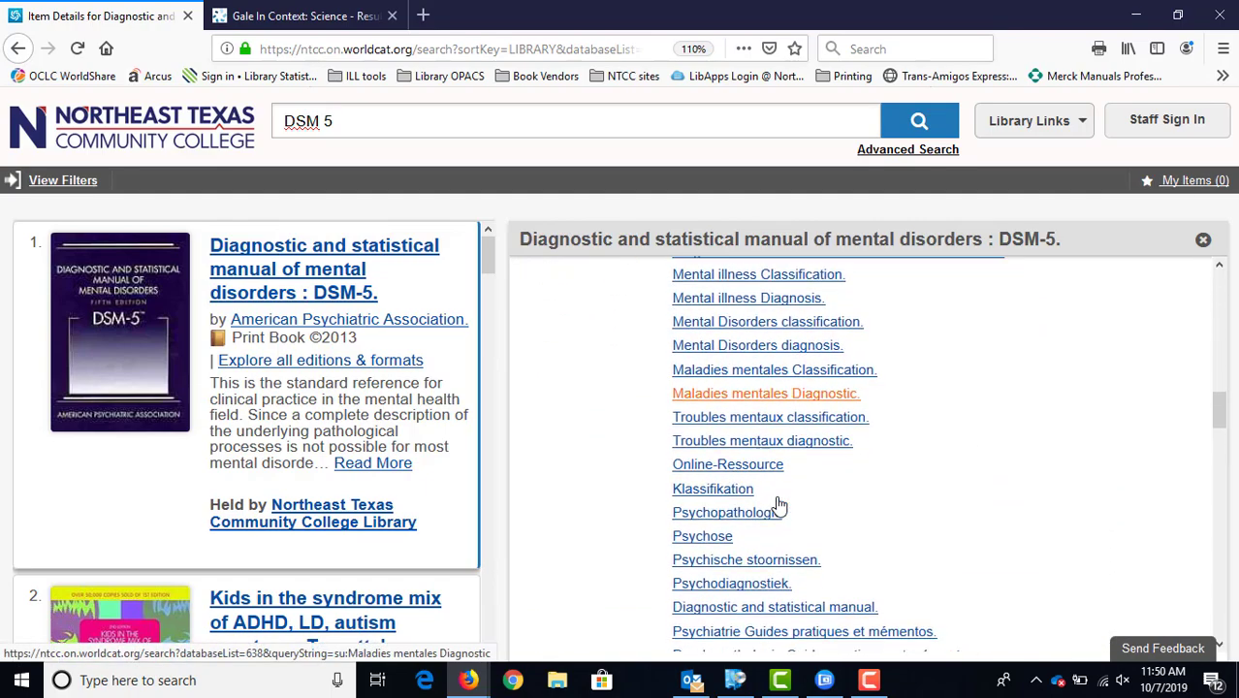
scroll(781, 504, "down", 10)
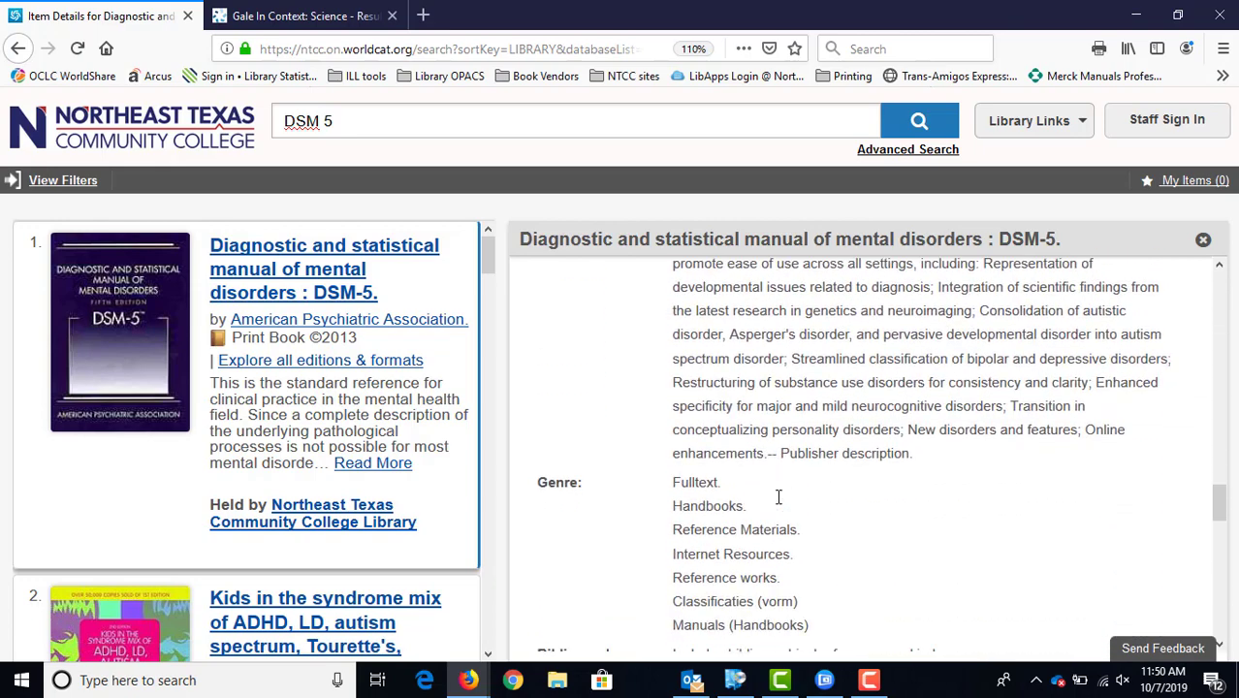
scroll(778, 497, "down", 8)
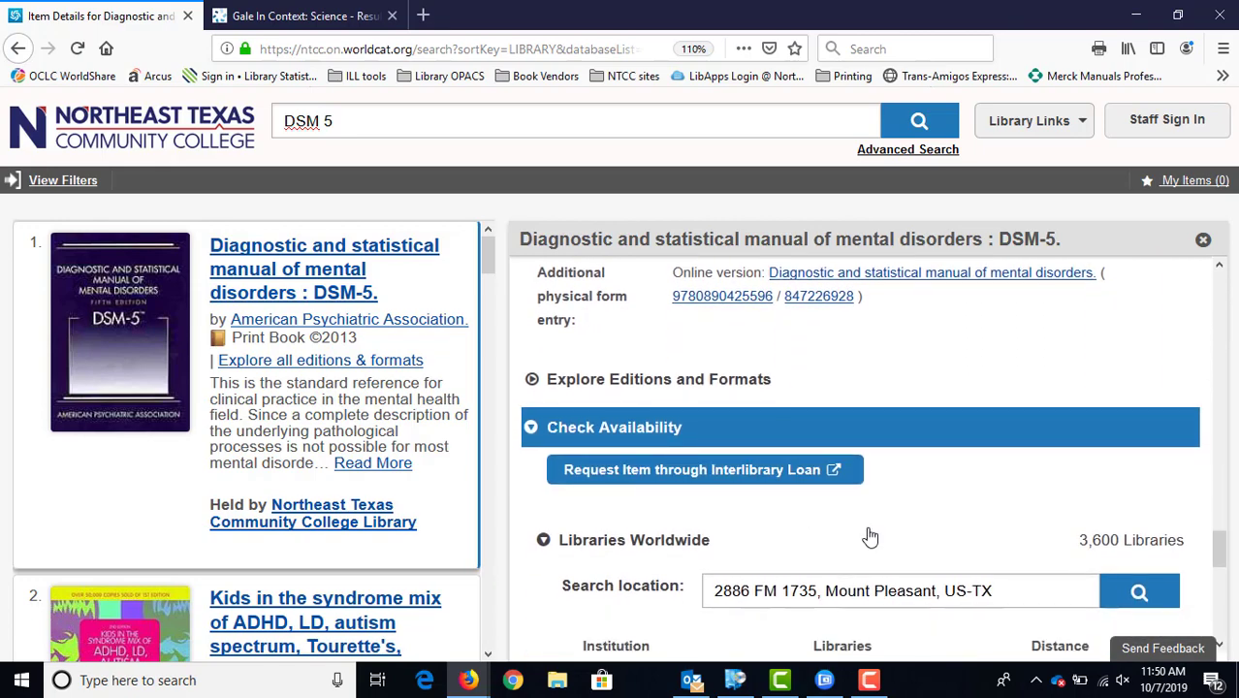
scroll(870, 537, "down", 4)
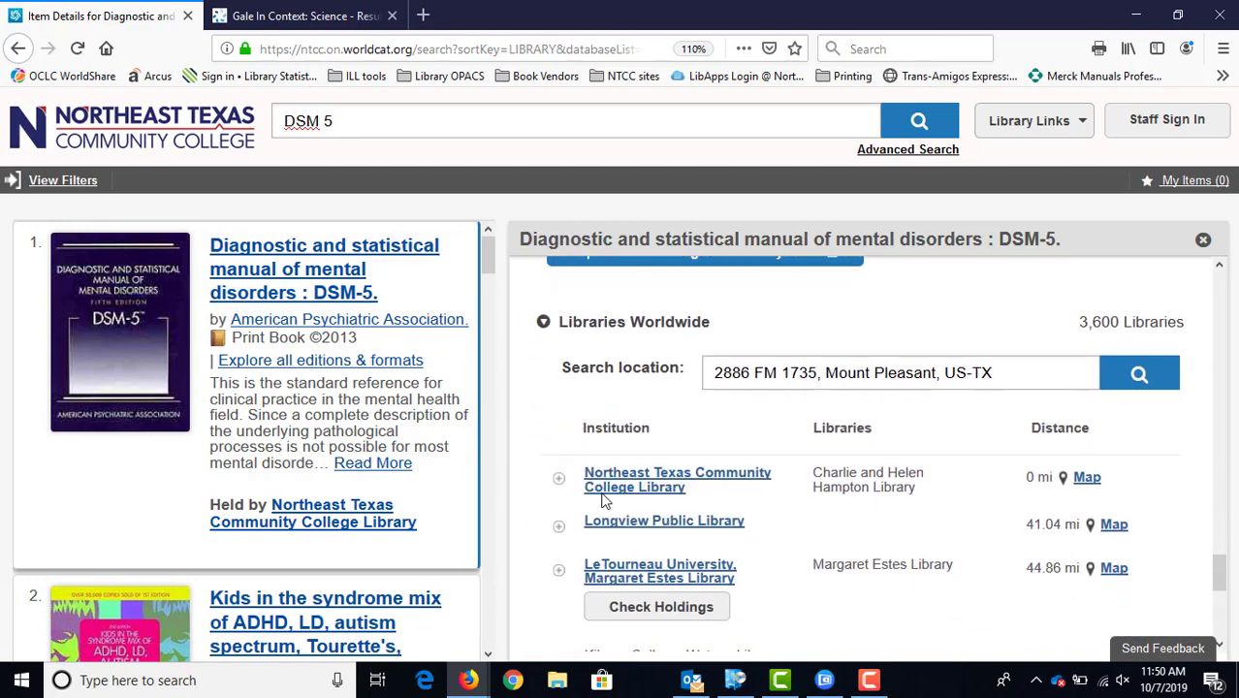
Open Northeast Texas Community College Library's own entry for the DSM-5, restarting the timed-out session, and highlight the call number in its holdings
left_click(636, 484)
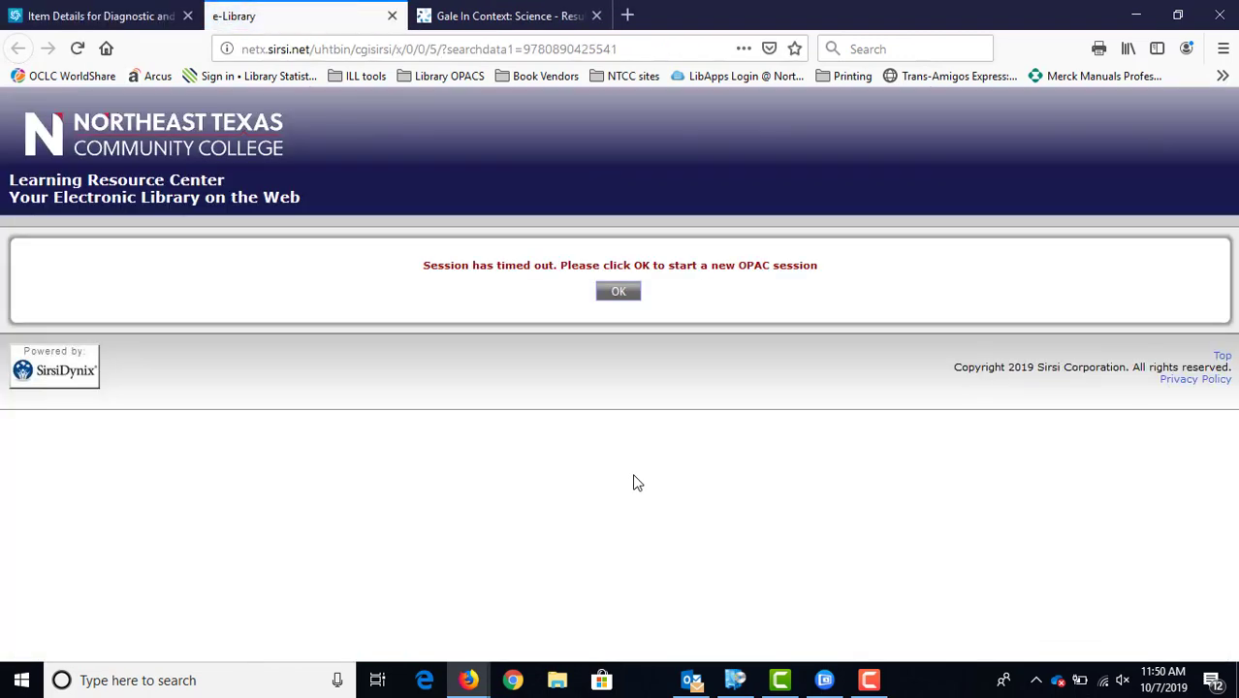
left_click(621, 292)
left_click(97, 16)
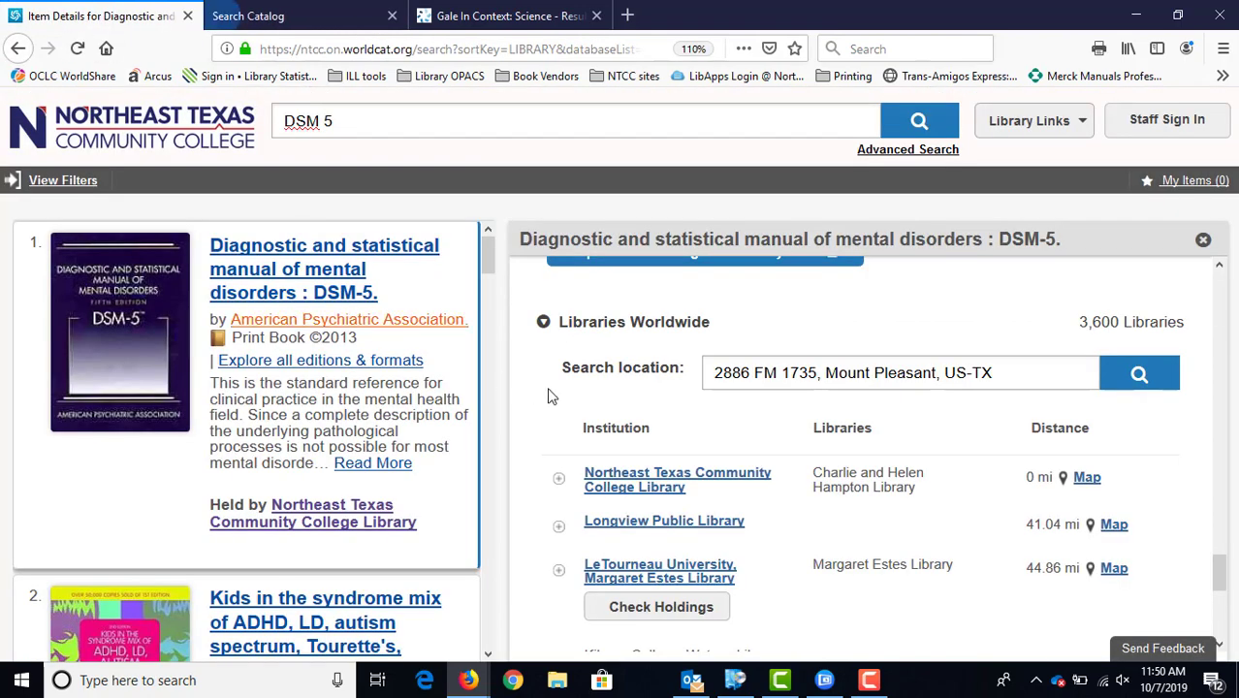
left_click(659, 492)
left_click_drag(360, 562, 234, 570)
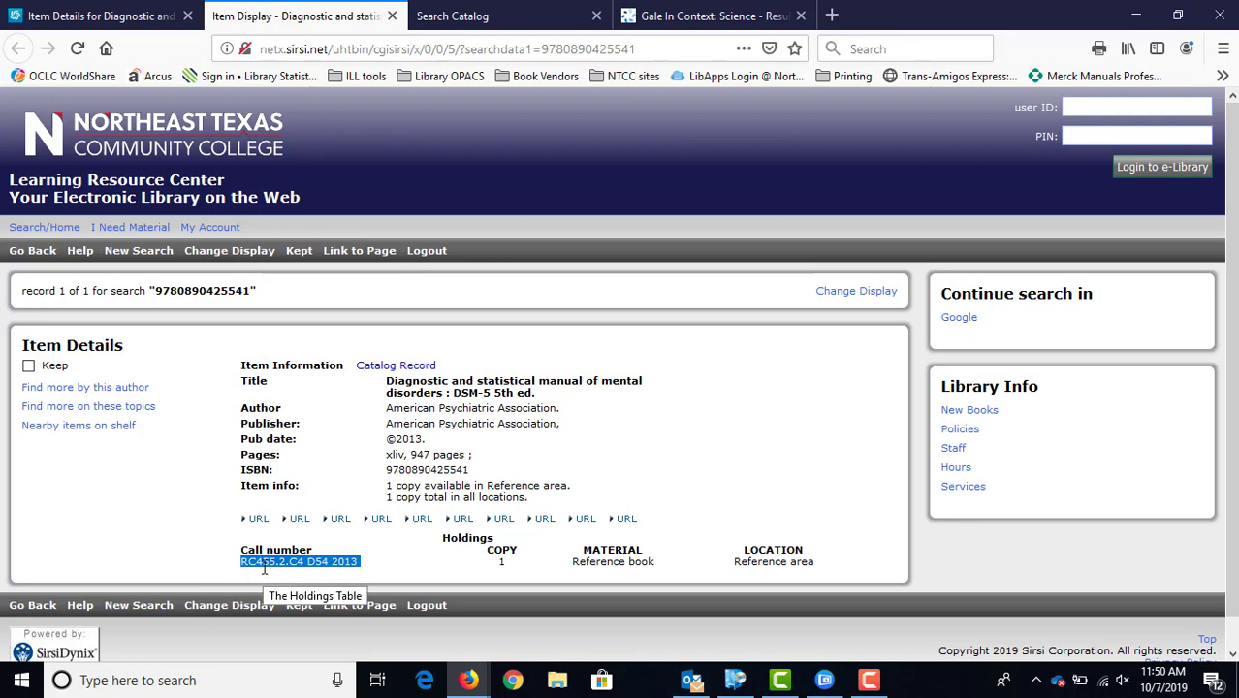
left_click(135, 16)
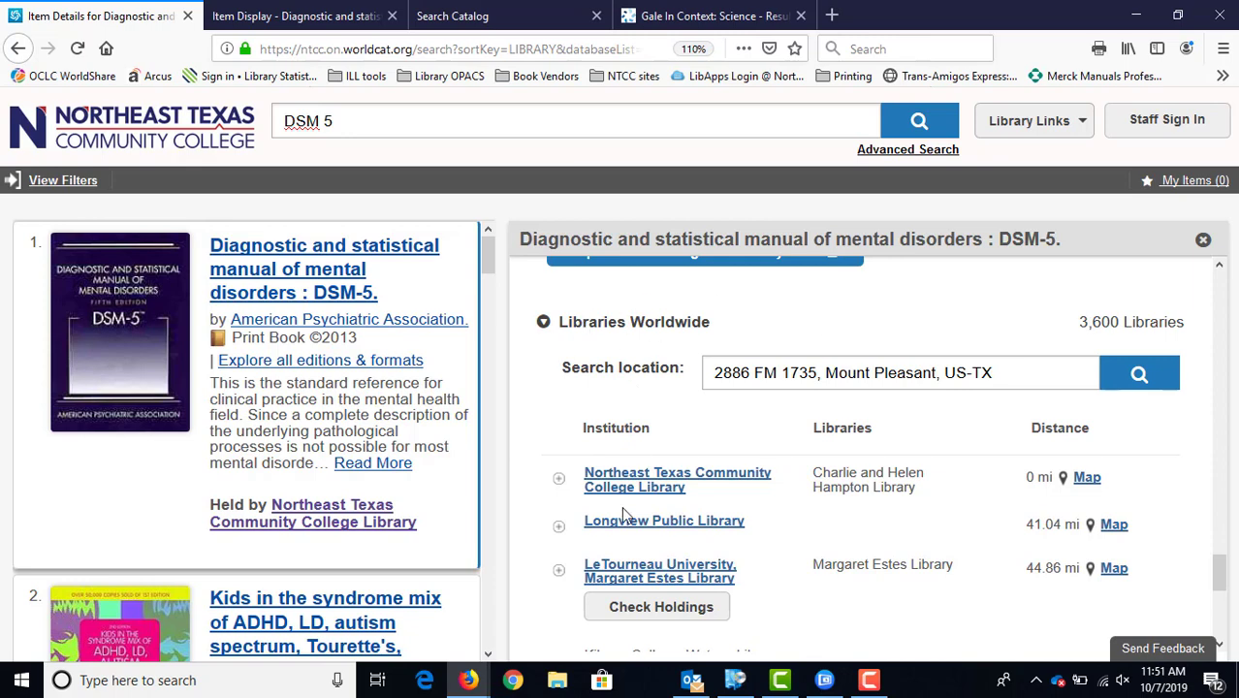
left_click(254, 15)
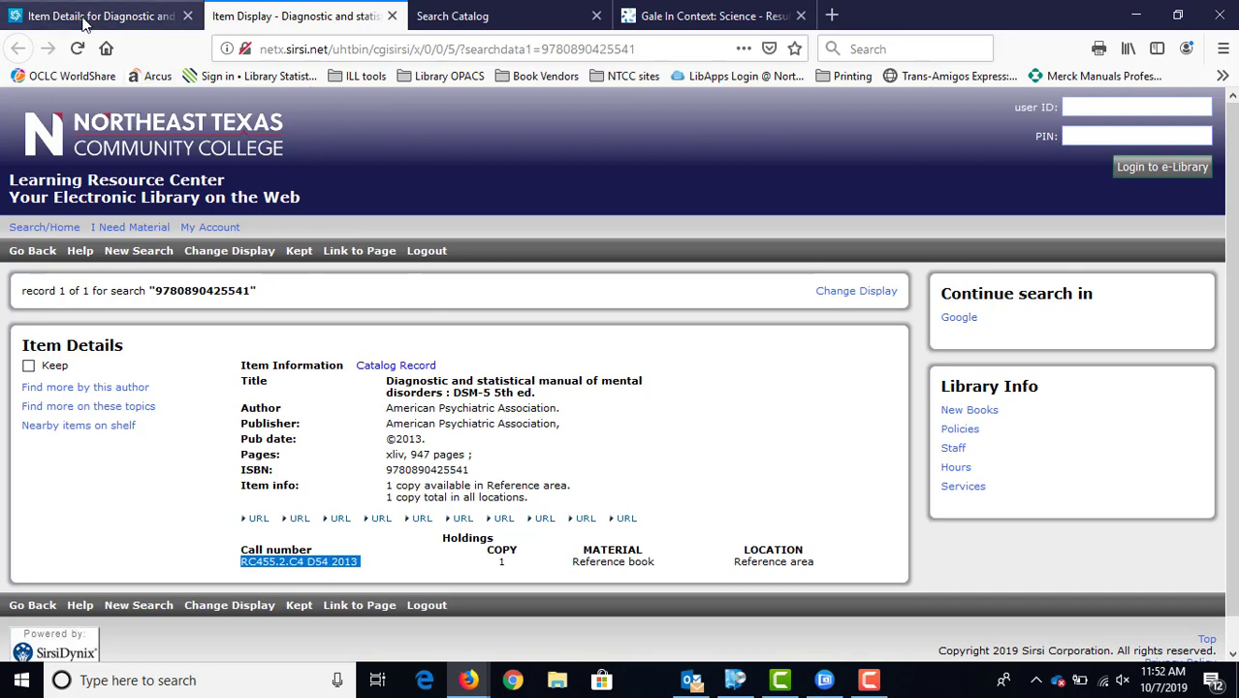
Return to the DSM-5 record in the catalog, replace the search term with "terrorism", and run that search
left_click(83, 15)
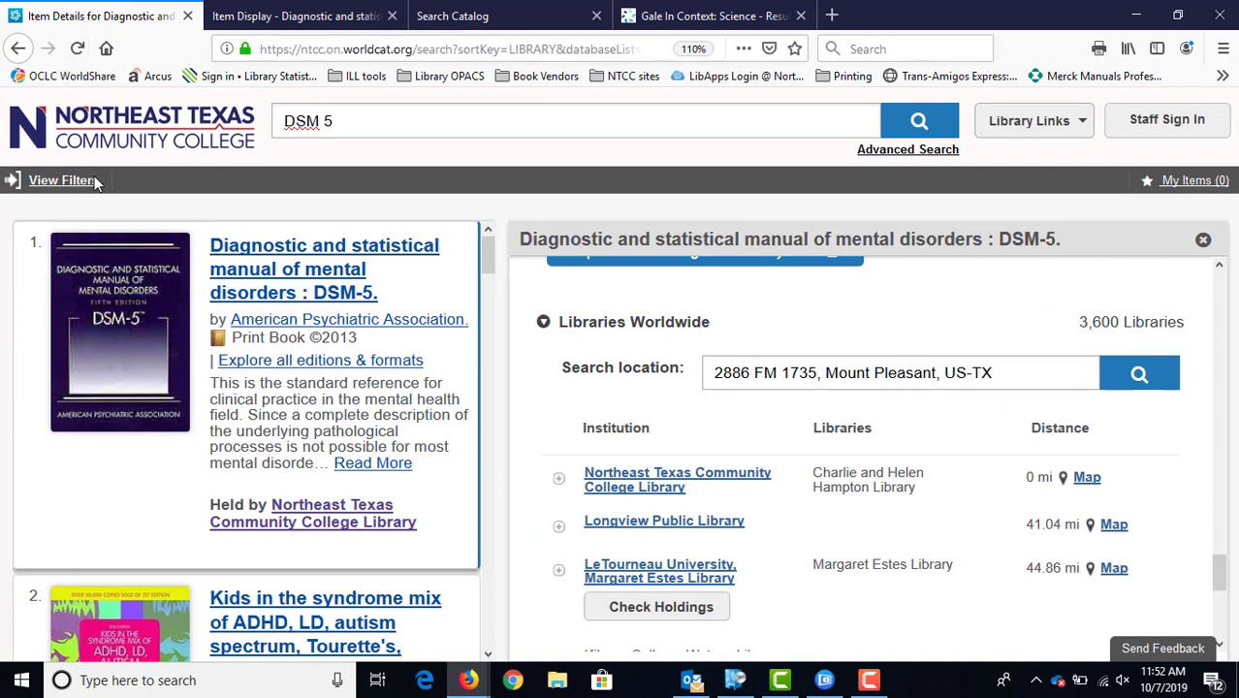
left_click_drag(448, 121, 244, 121)
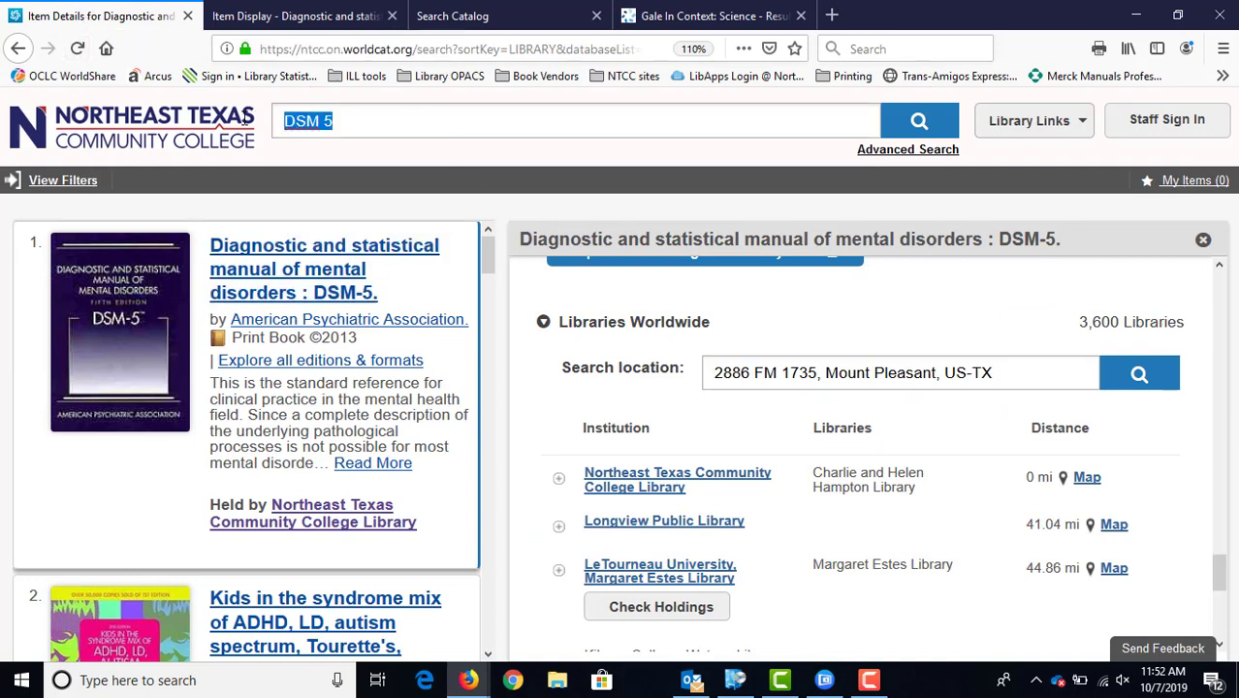
key("BackSpace")
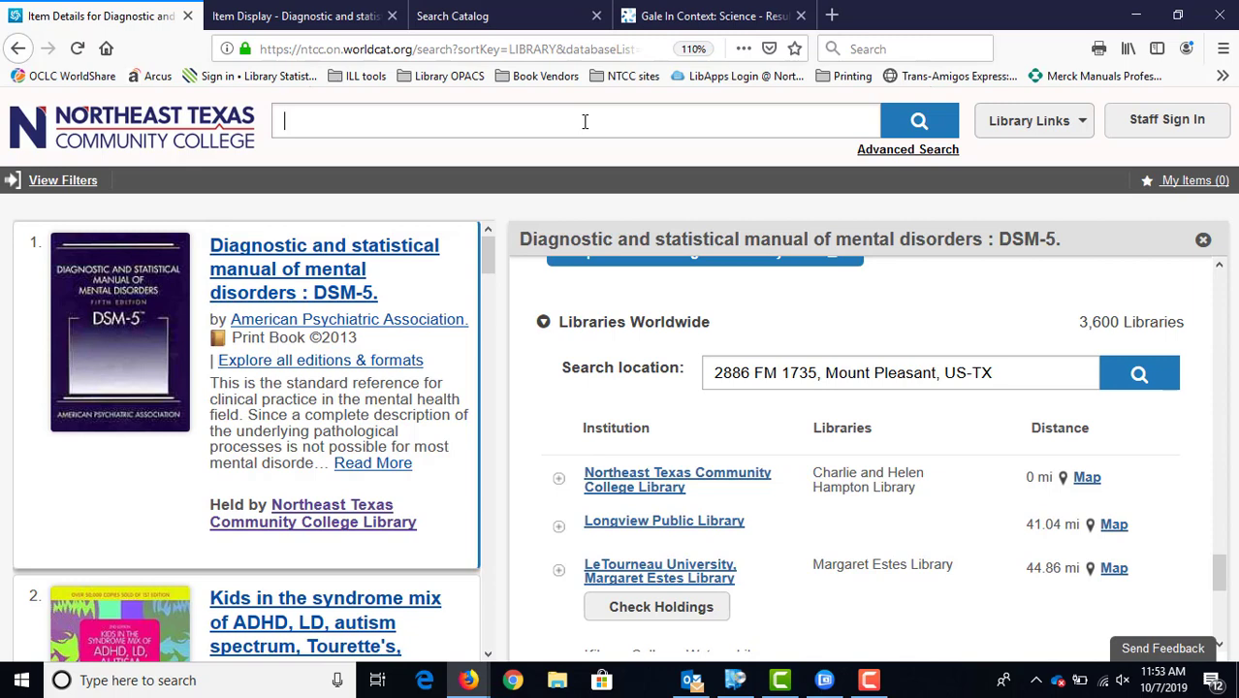
type("terro")
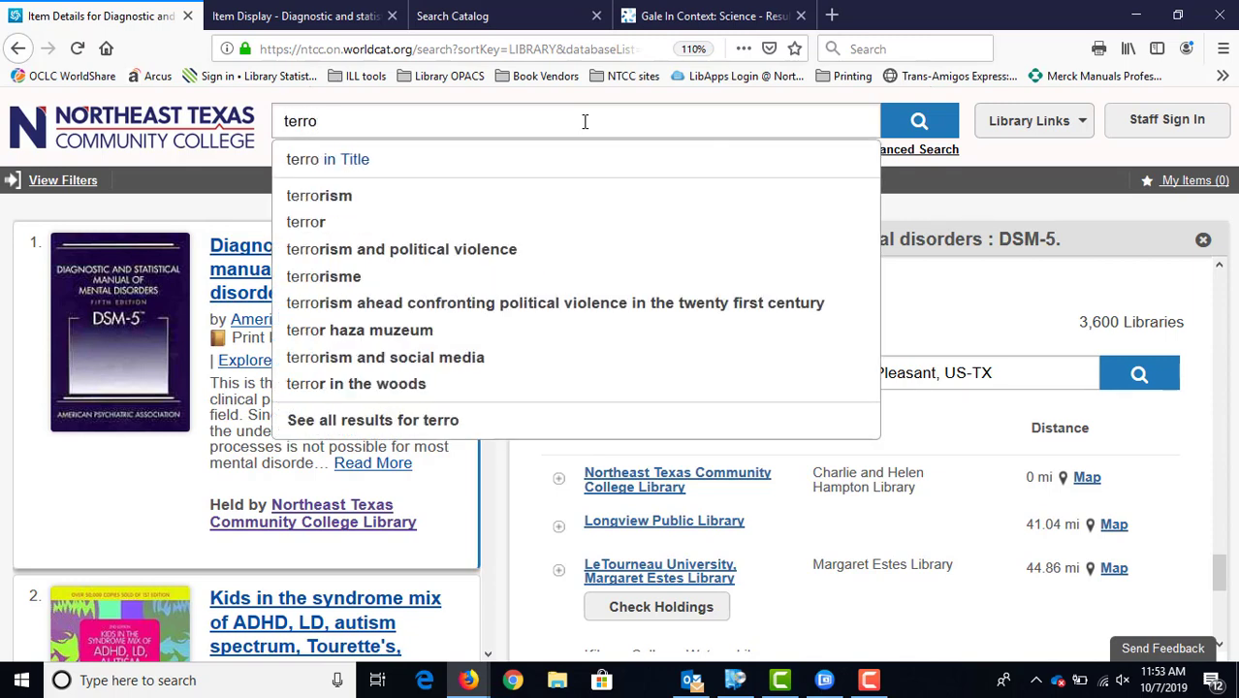
left_click(398, 199)
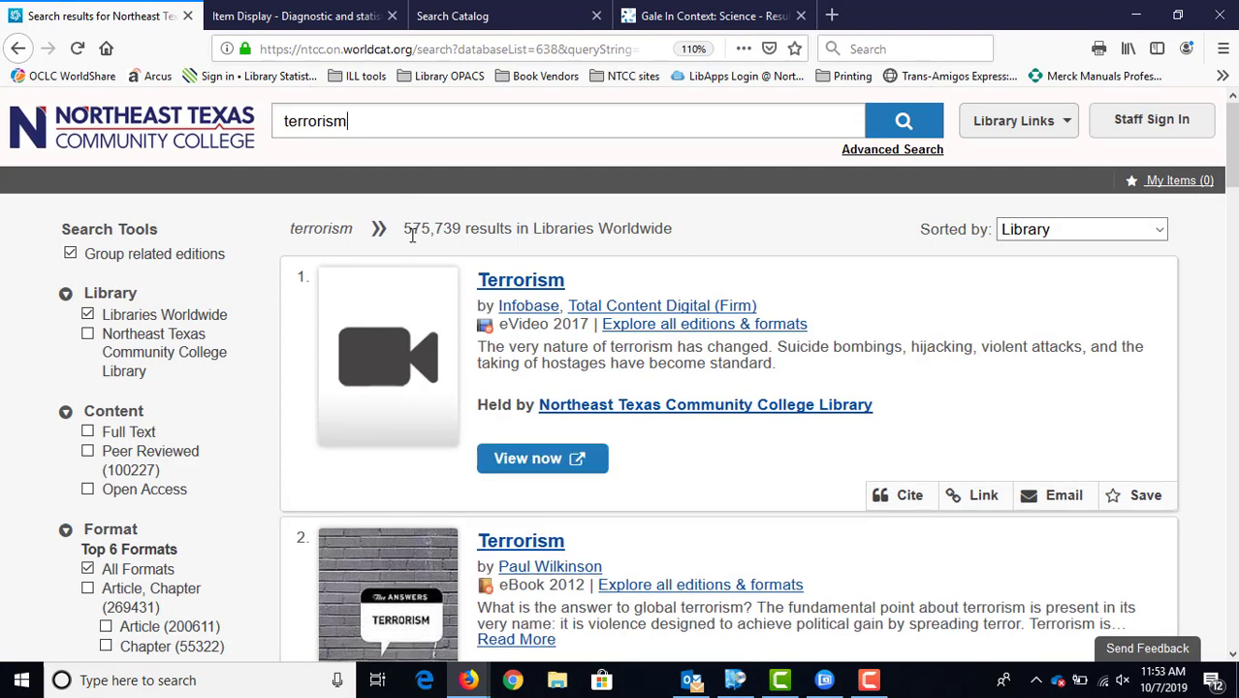
Limit the terrorism results to print books held by Northeast Texas Community College Library
left_click(87, 334)
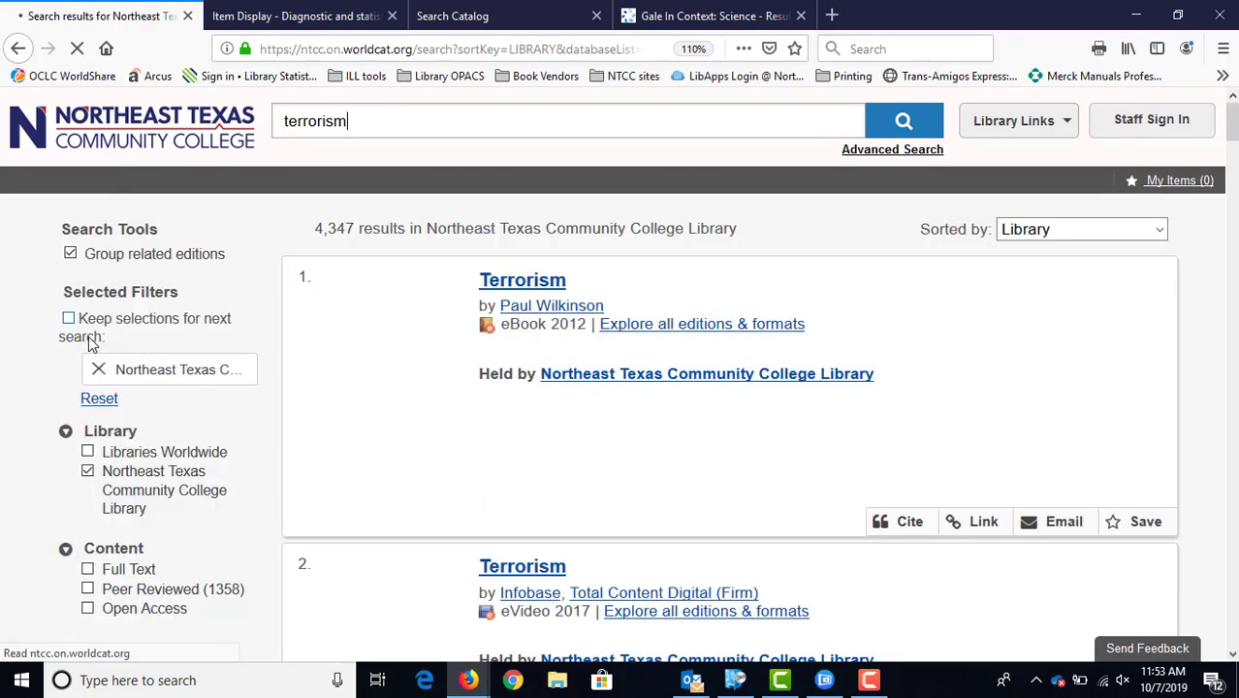
scroll(230, 397, "down", 2)
scroll(230, 396, "down", 3)
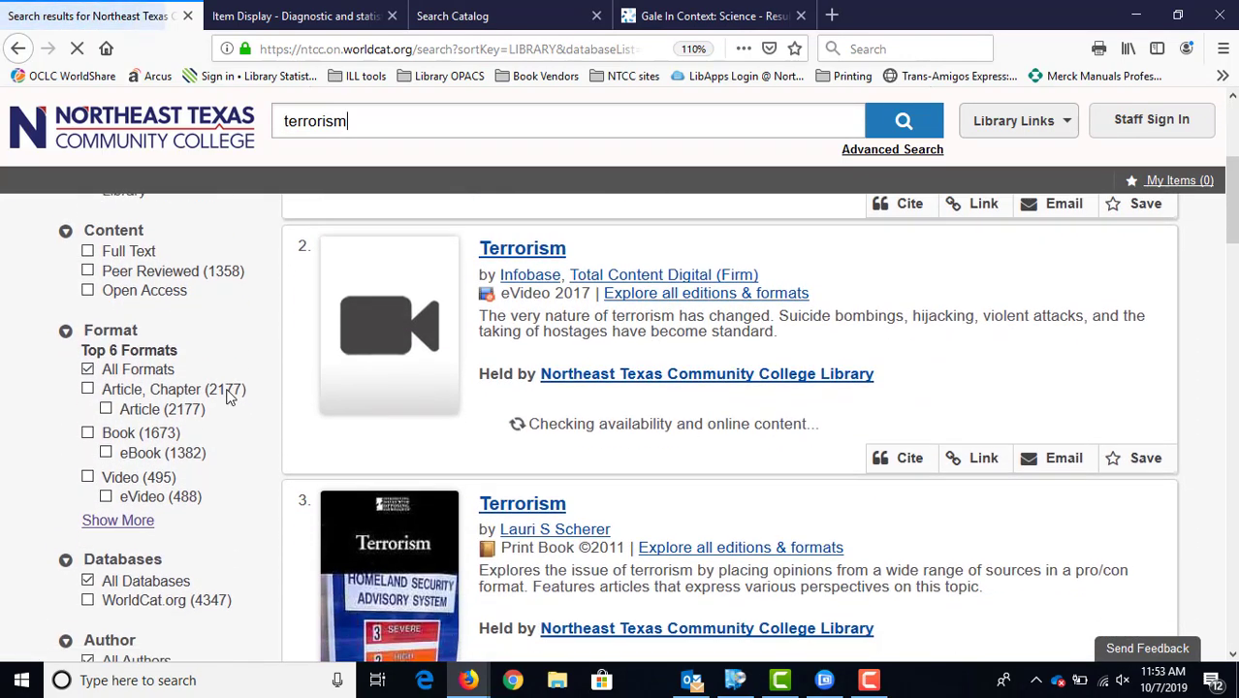
left_click(87, 425)
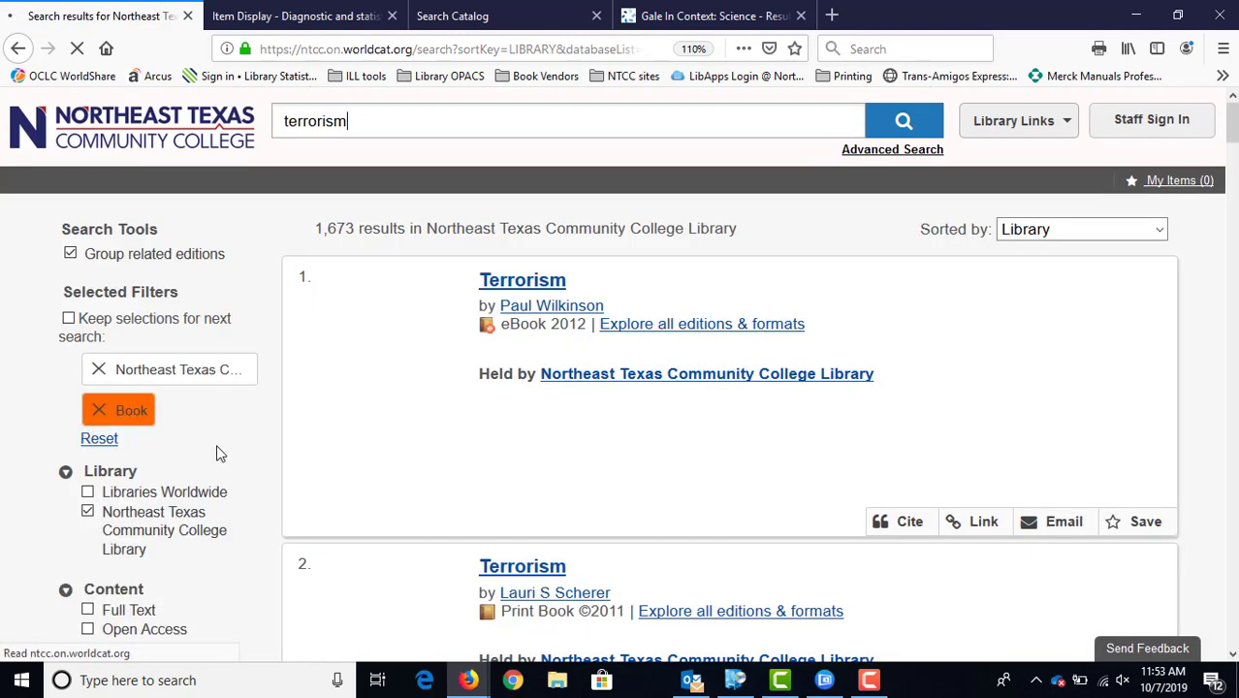
scroll(217, 452, "down", 3)
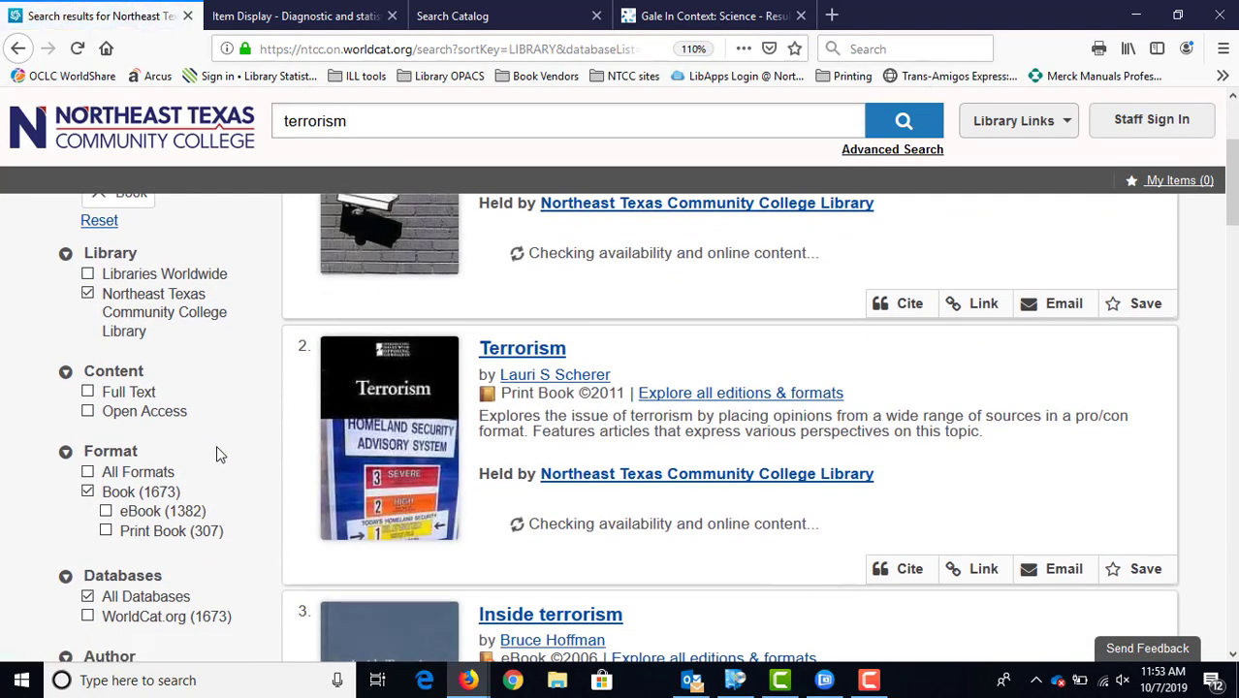
scroll(216, 445, "down", 2)
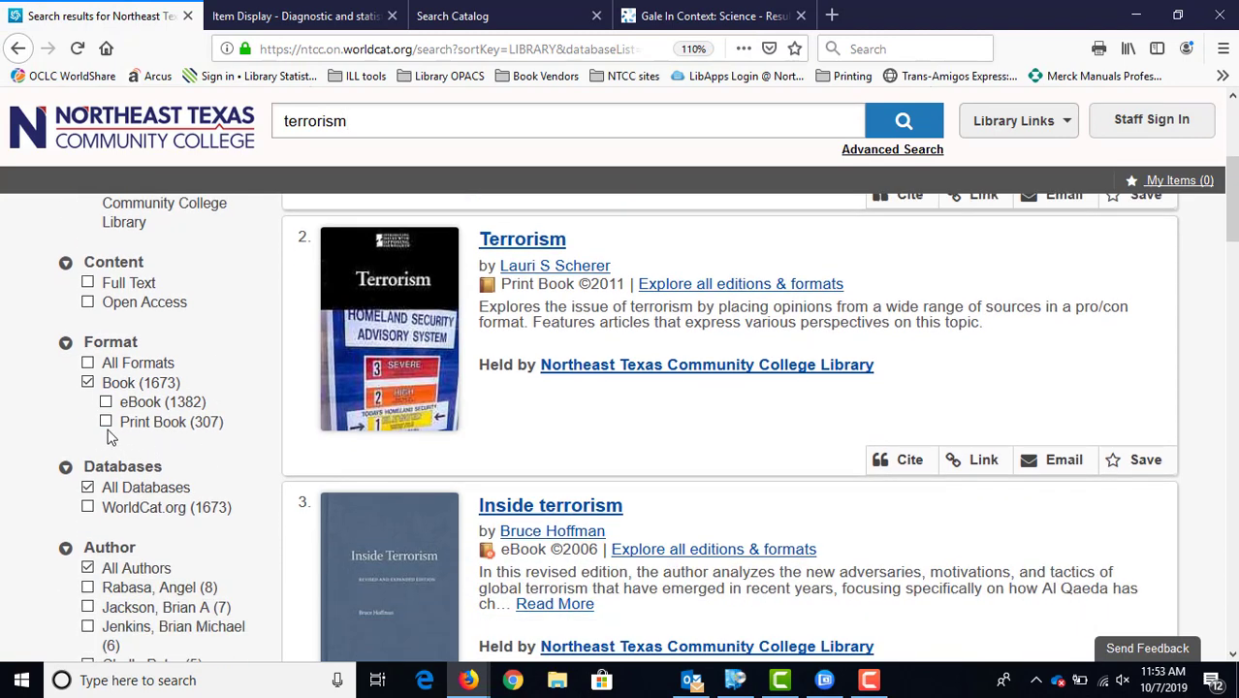
left_click(105, 422)
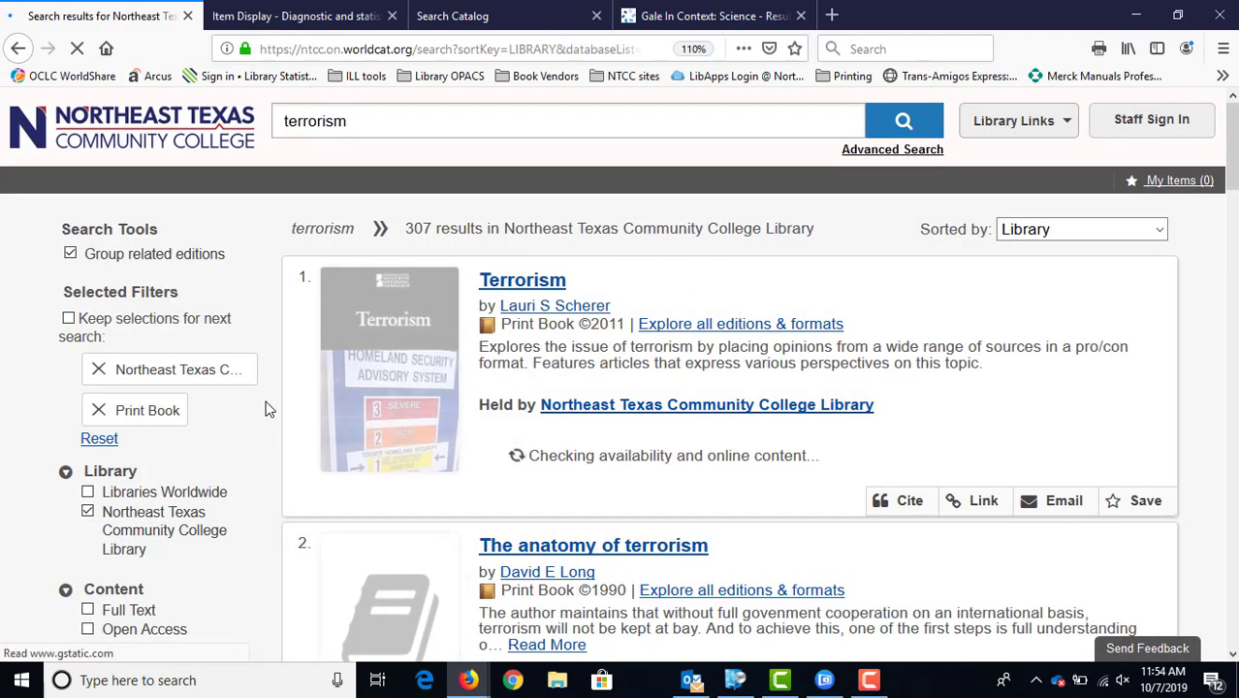
Open the record for the first print book, "Terrorism", and look through it down to the list of libraries worldwide
left_click(377, 303)
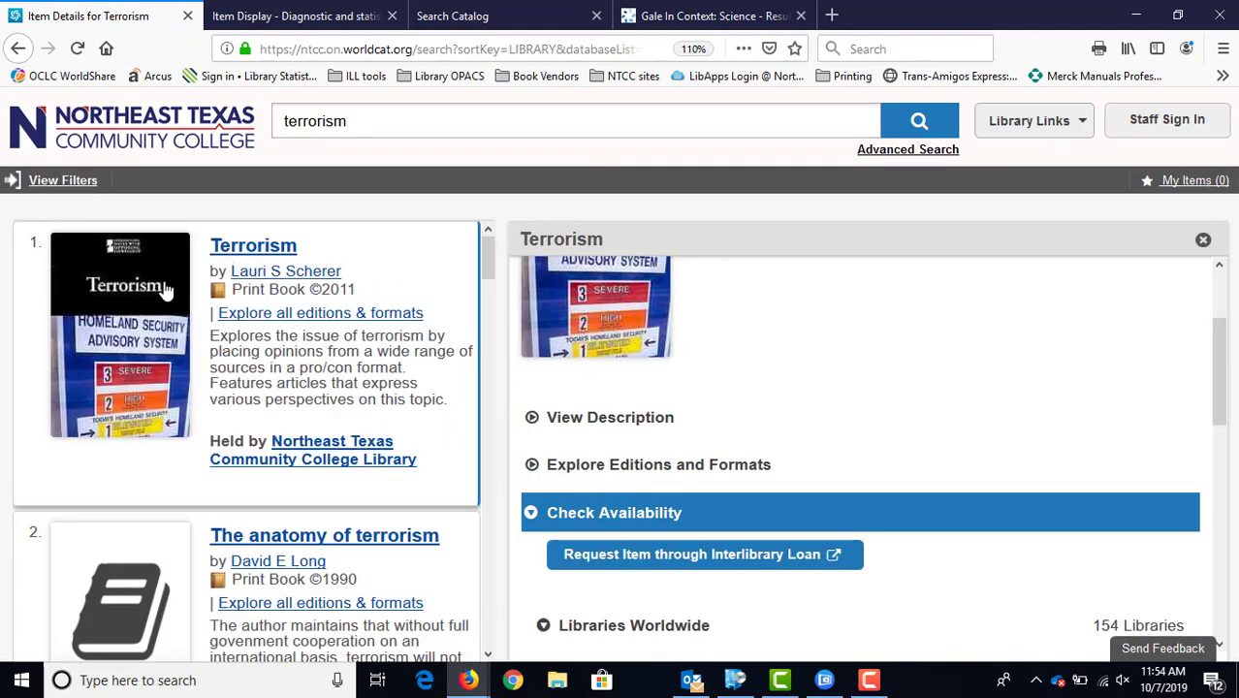
scroll(679, 374, "up", 3)
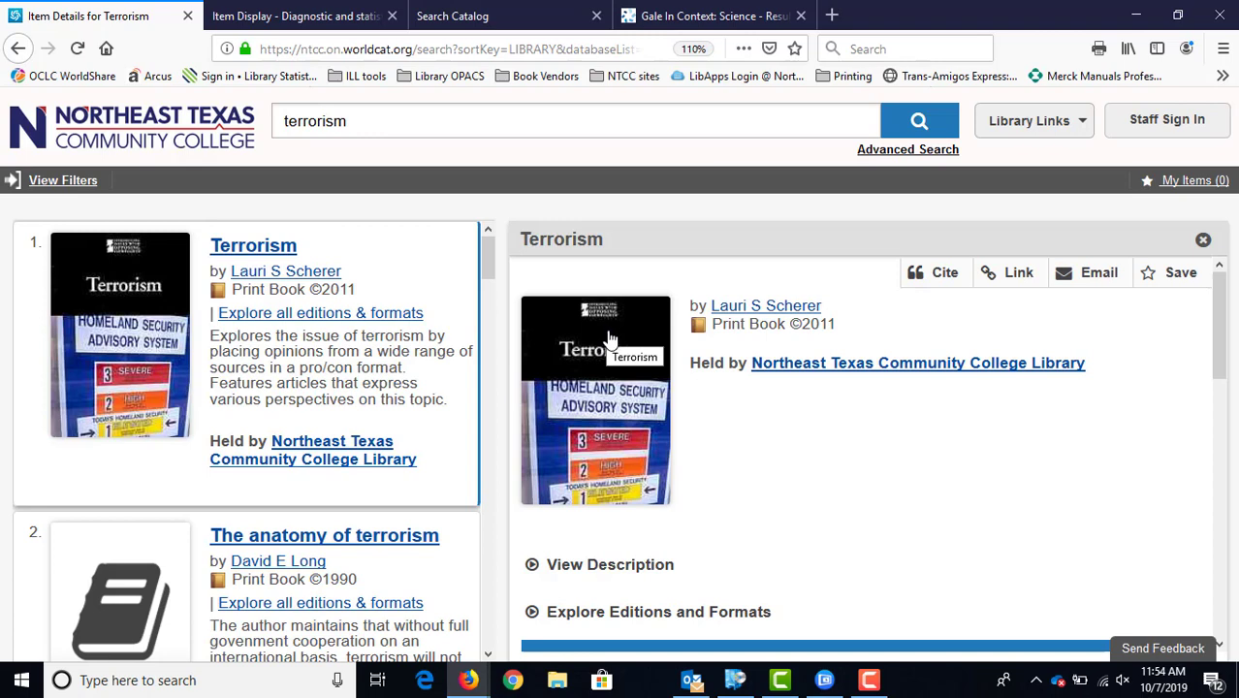
scroll(704, 373, "down", 5)
scroll(704, 373, "down", 3)
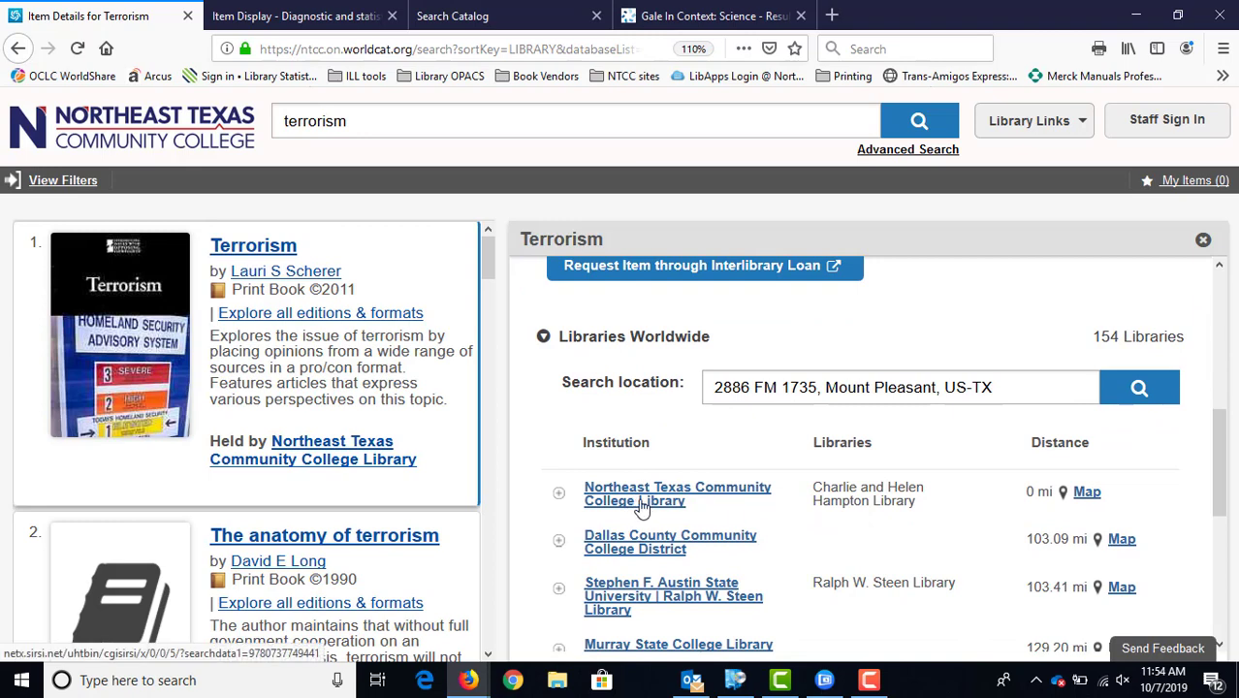
Open Northeast Texas Community College Library's own entry for "Terrorism" and highlight the call number in its holdings
left_click(643, 505)
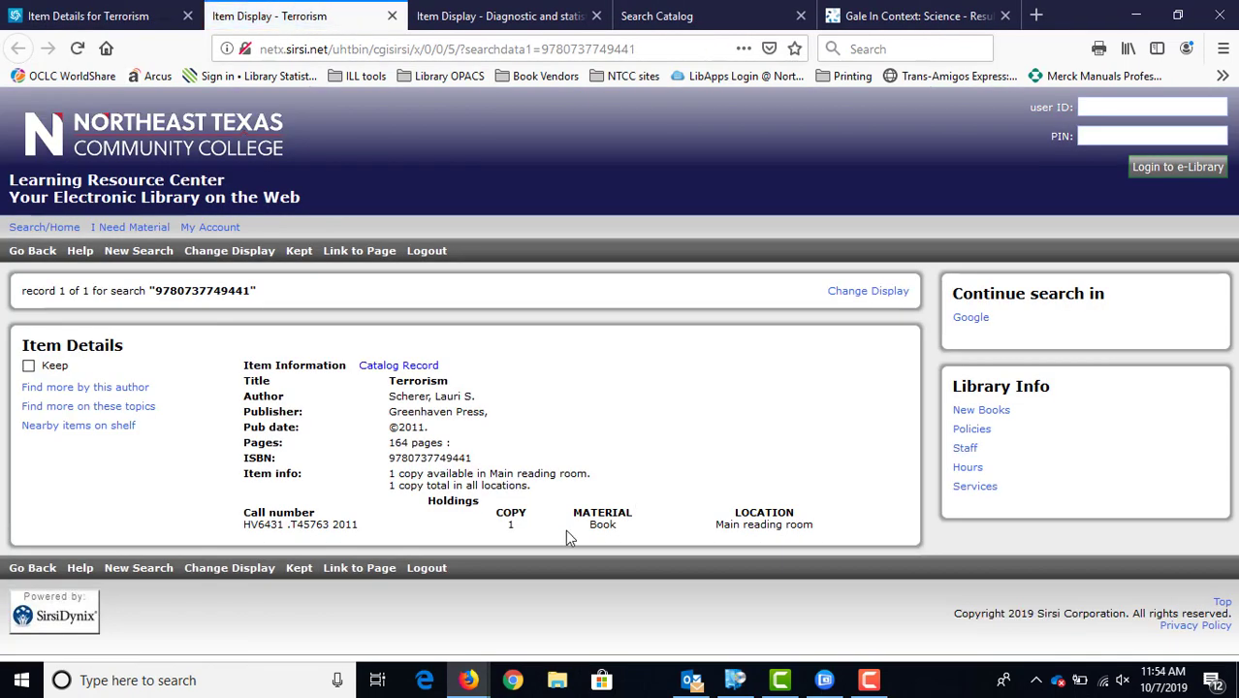
left_click_drag(379, 528, 245, 529)
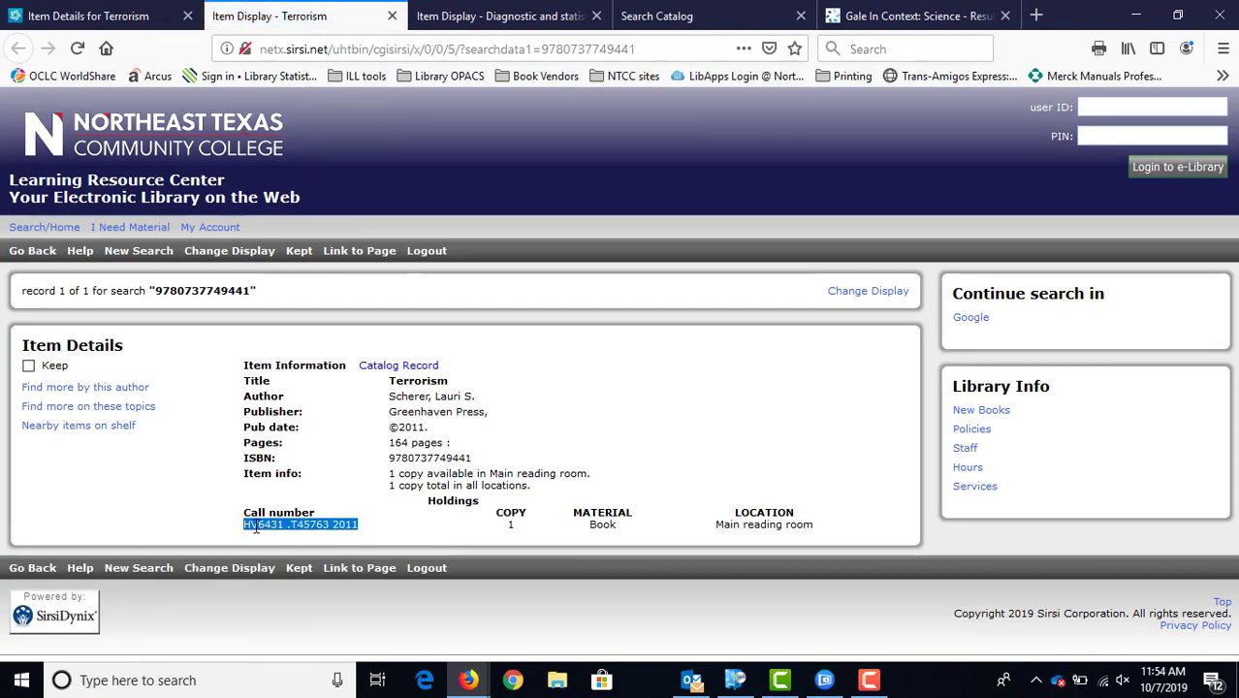
left_click(457, 530)
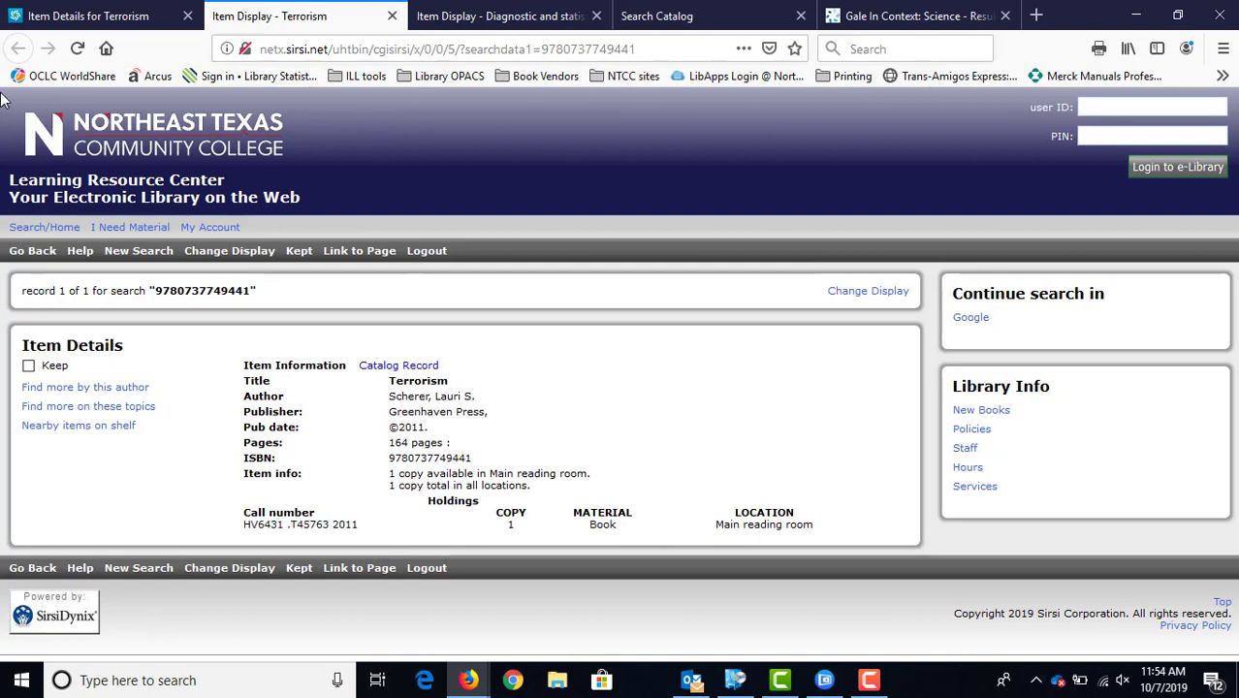
Return to the "Terrorism" record in the catalog, open Advanced Search, and clear the keyword search term
left_click(87, 23)
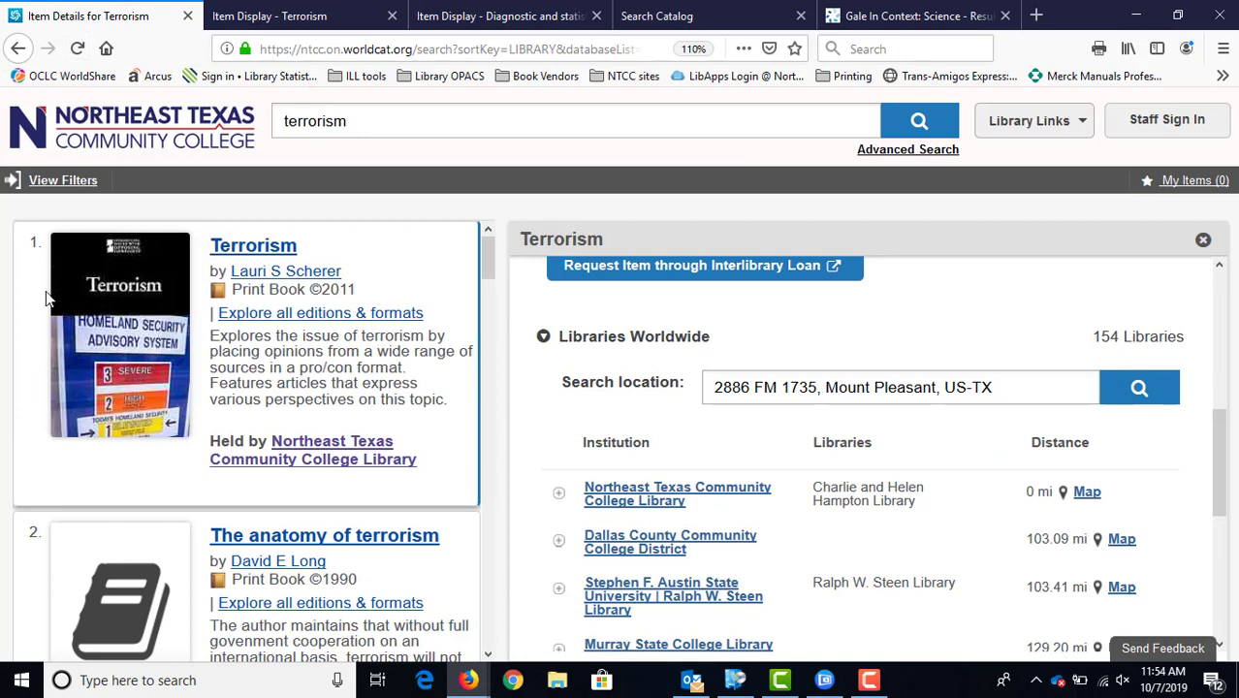
scroll(720, 378, "up", 2)
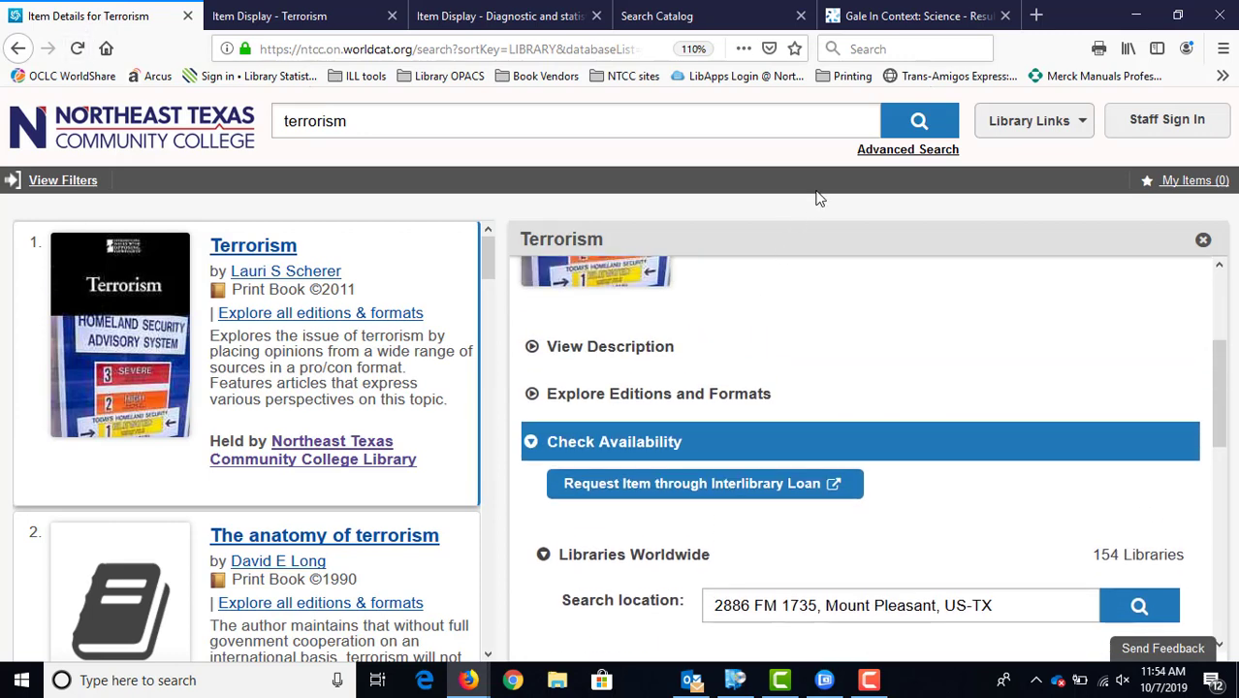
left_click(873, 153)
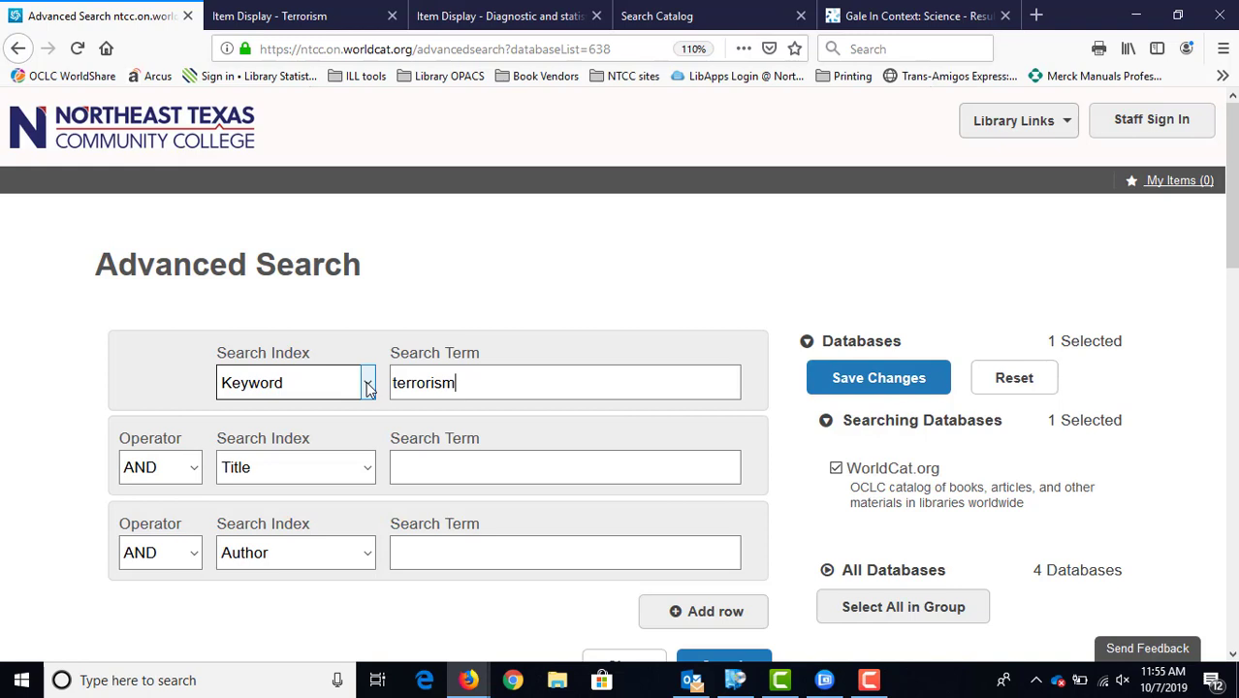
left_click_drag(481, 385, 340, 376)
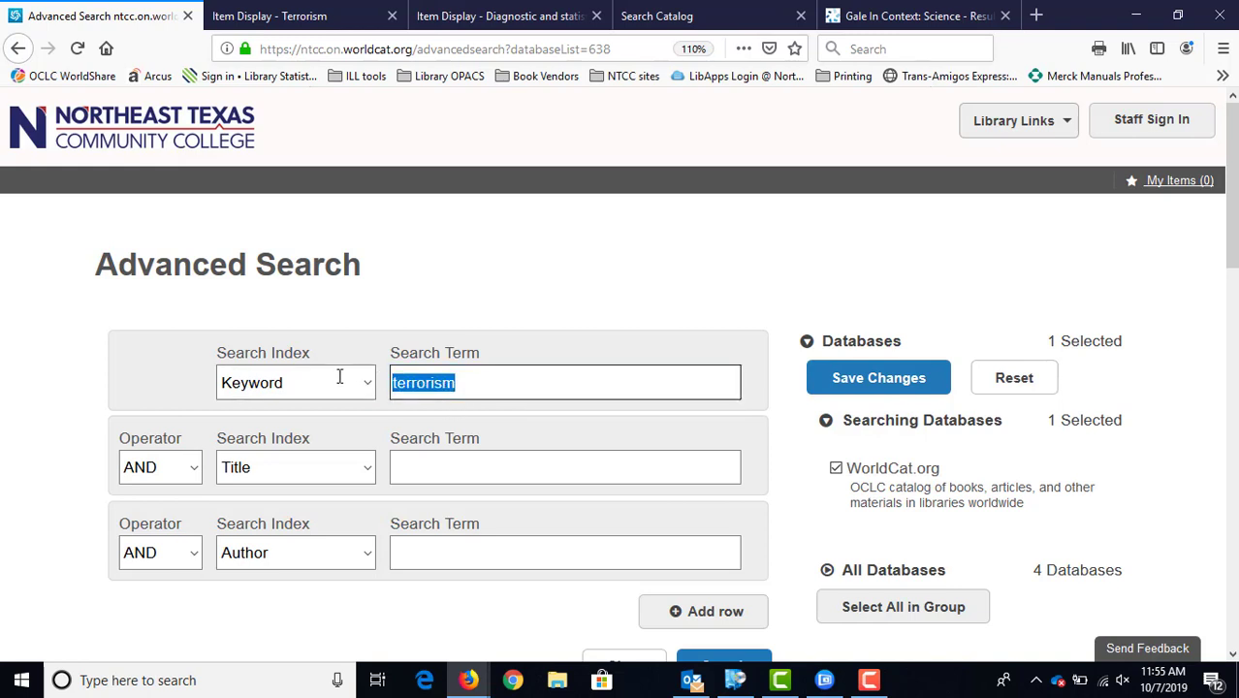
key("BackSpace")
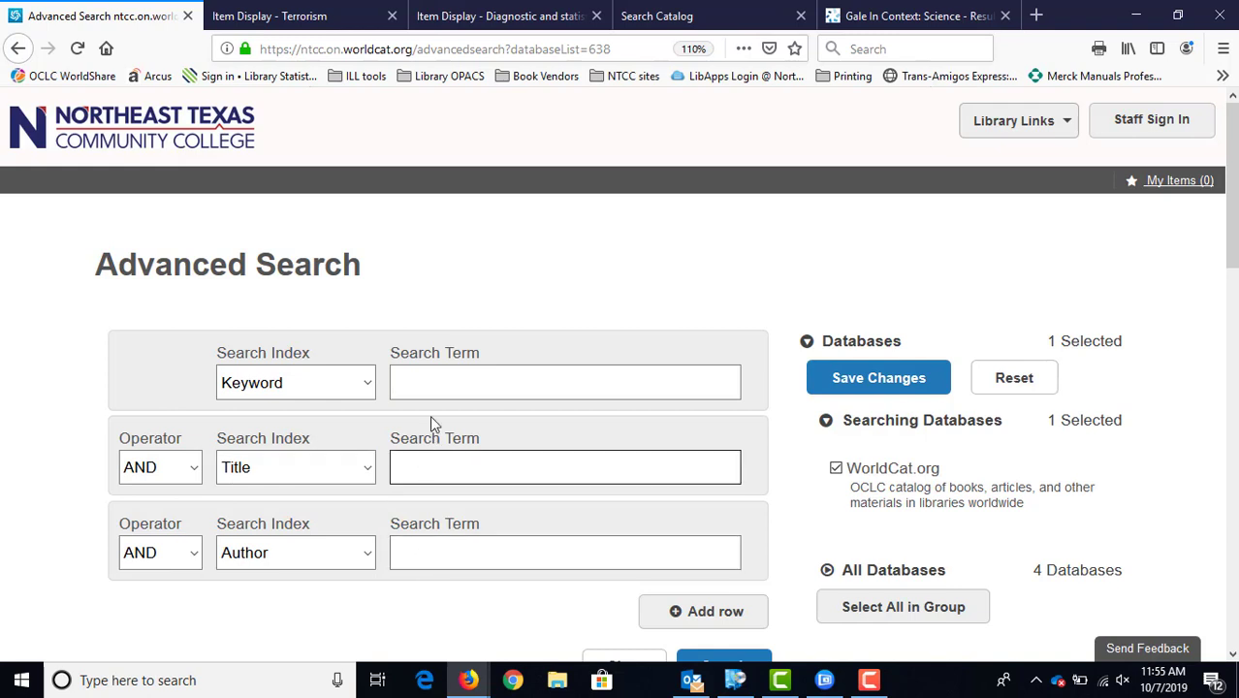
Set the first row's search index to Subject and enter "Lee, Stan" as its search term
left_click(359, 385)
left_click(331, 351)
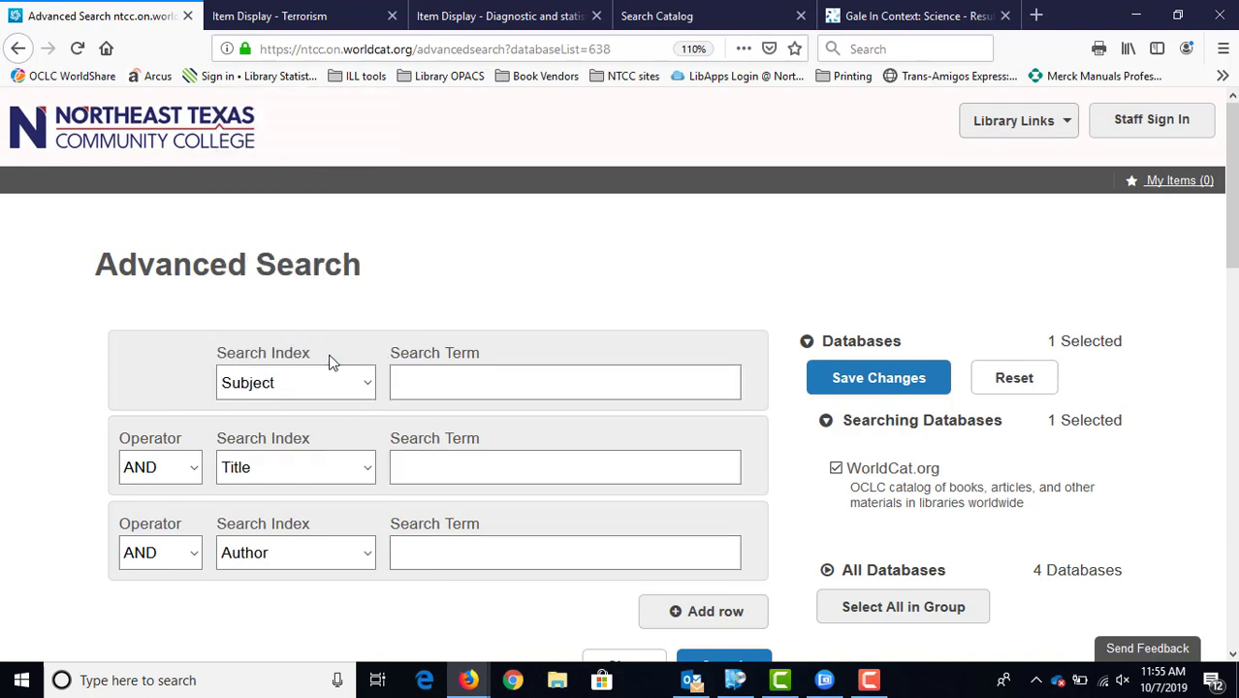
left_click(462, 387)
type("L")
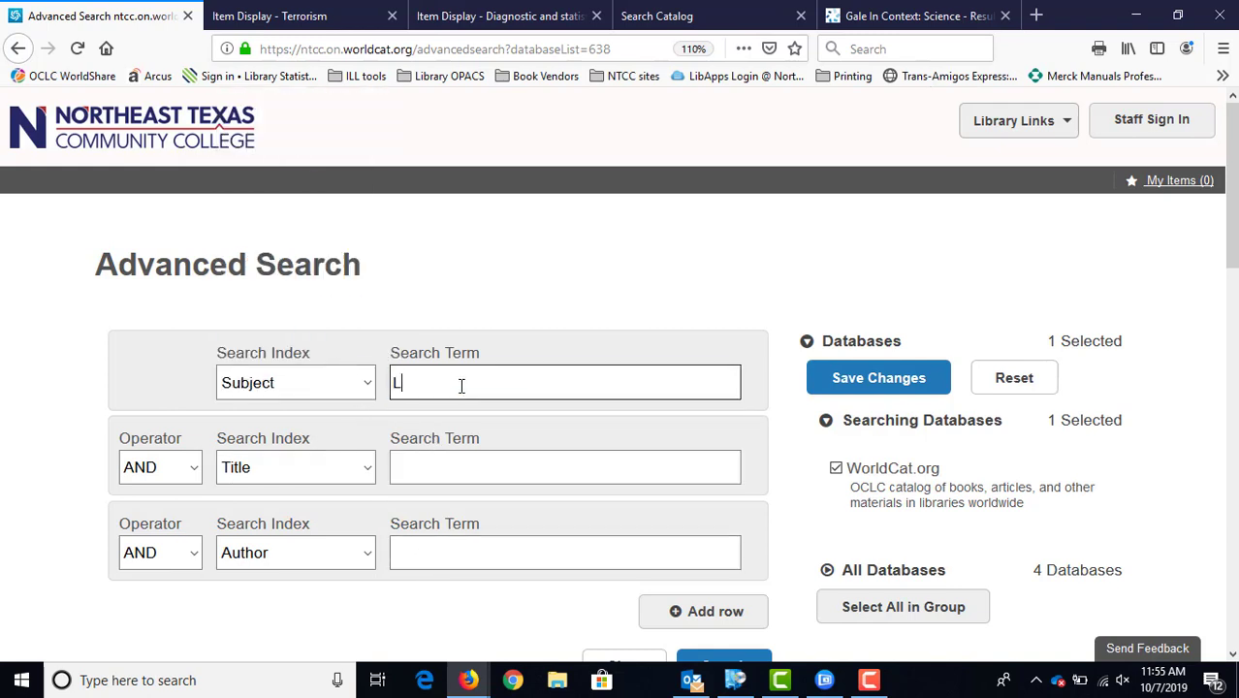
type("ee, Stan")
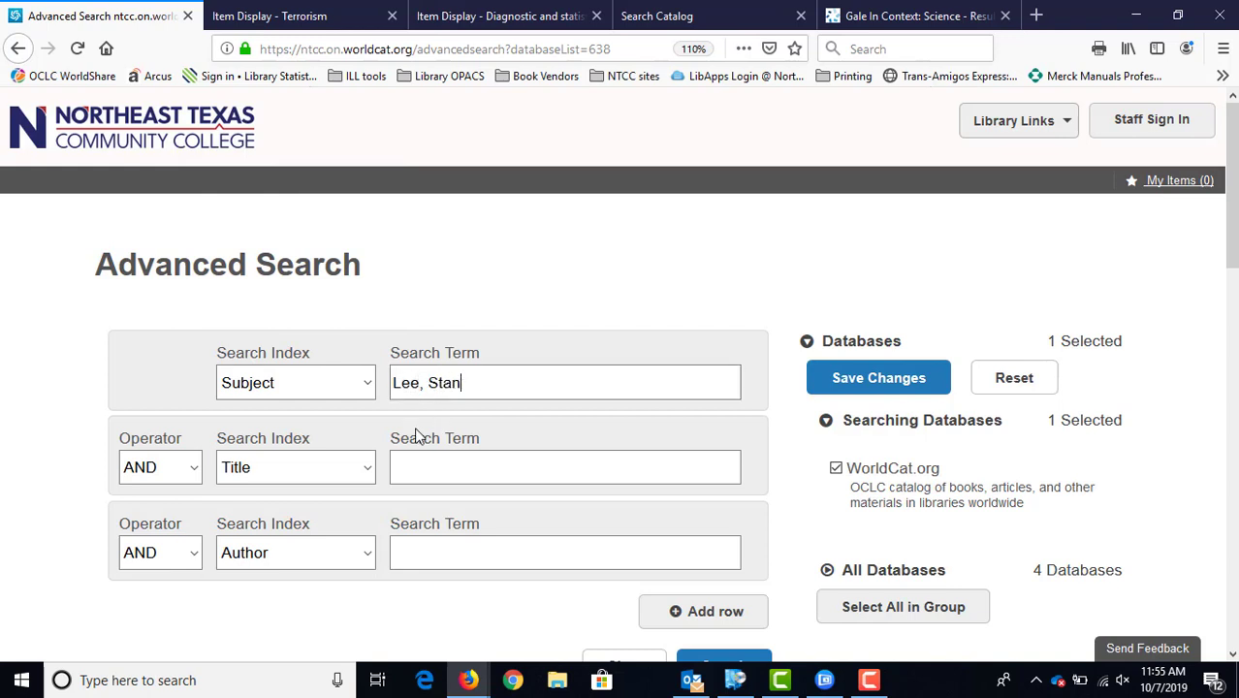
Look over the available search indexes, keep Subject for the first row, and run the advanced search
left_click(368, 388)
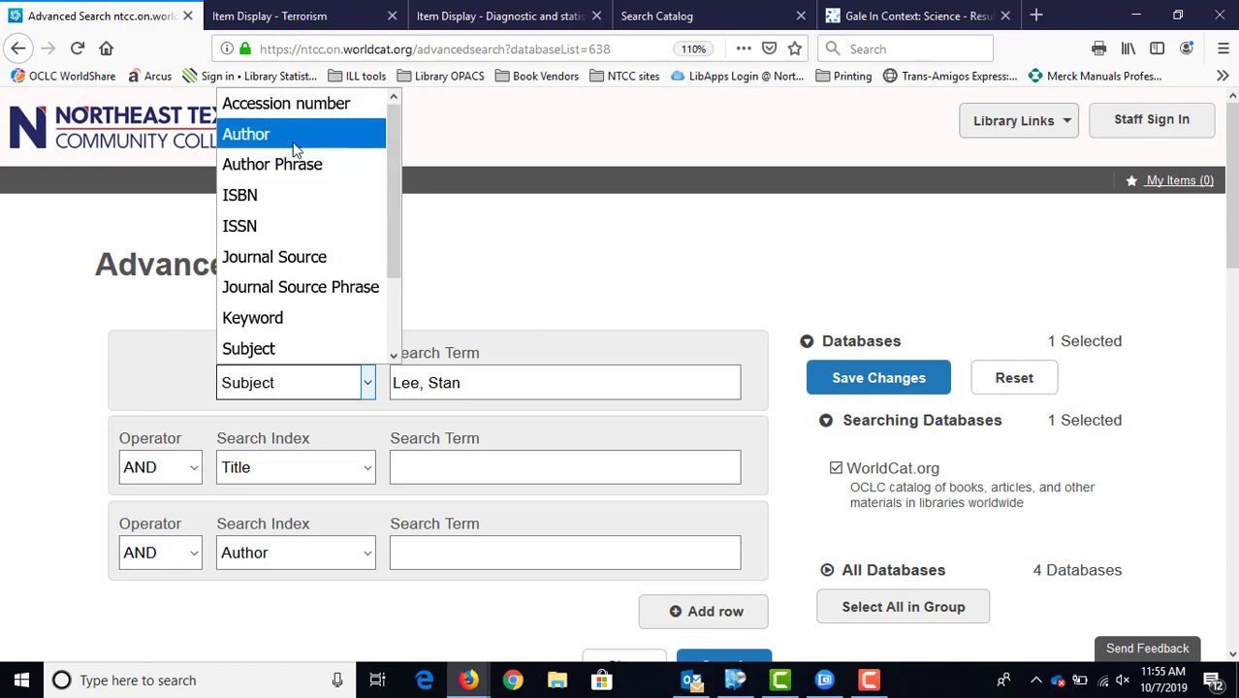
left_click(481, 274)
left_click(664, 463)
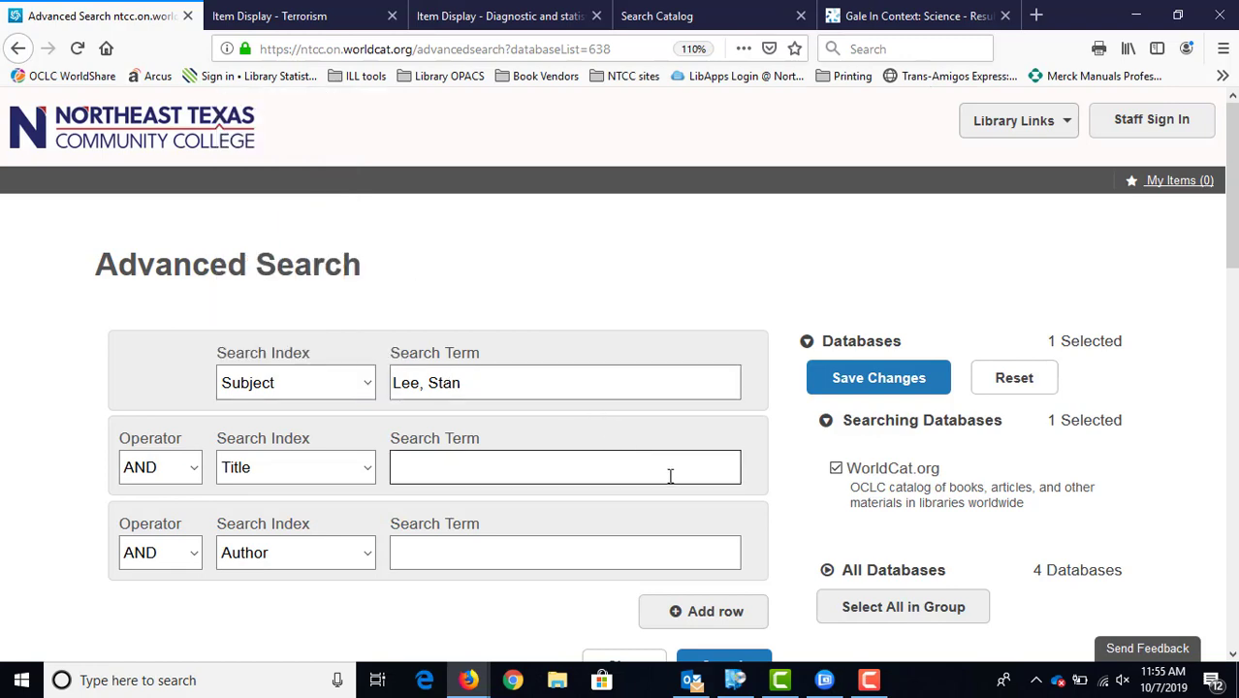
scroll(669, 475, "down", 2)
left_click(544, 279)
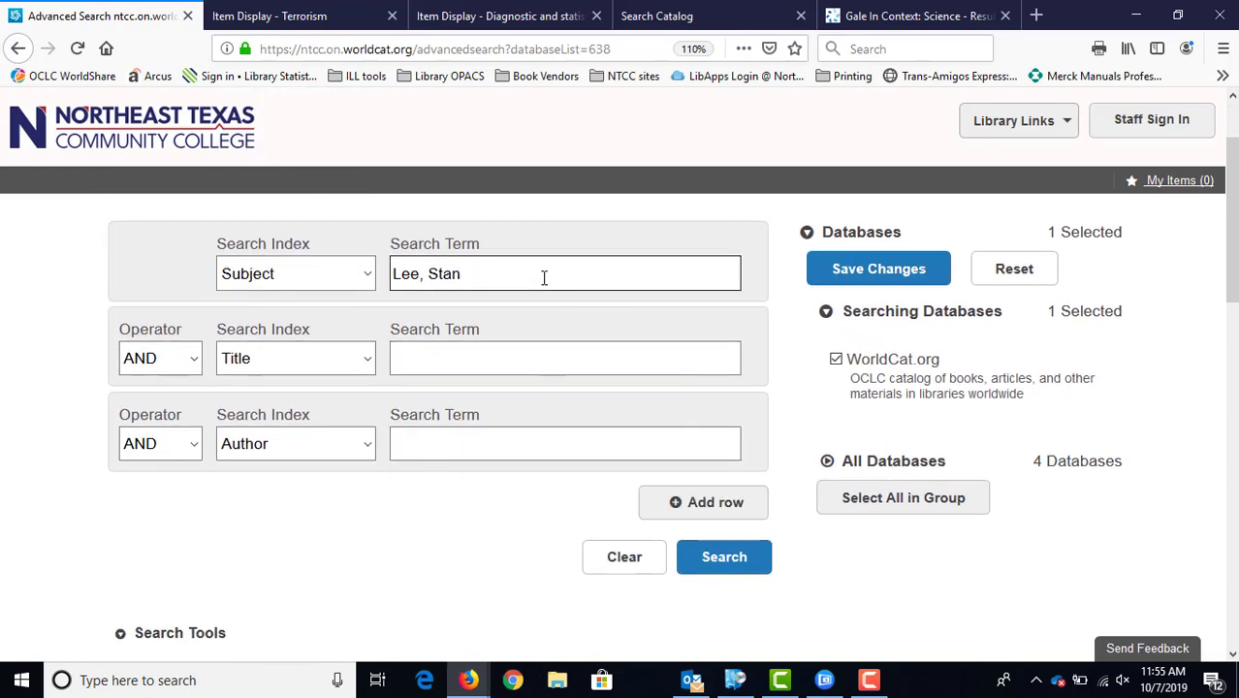
key("Return")
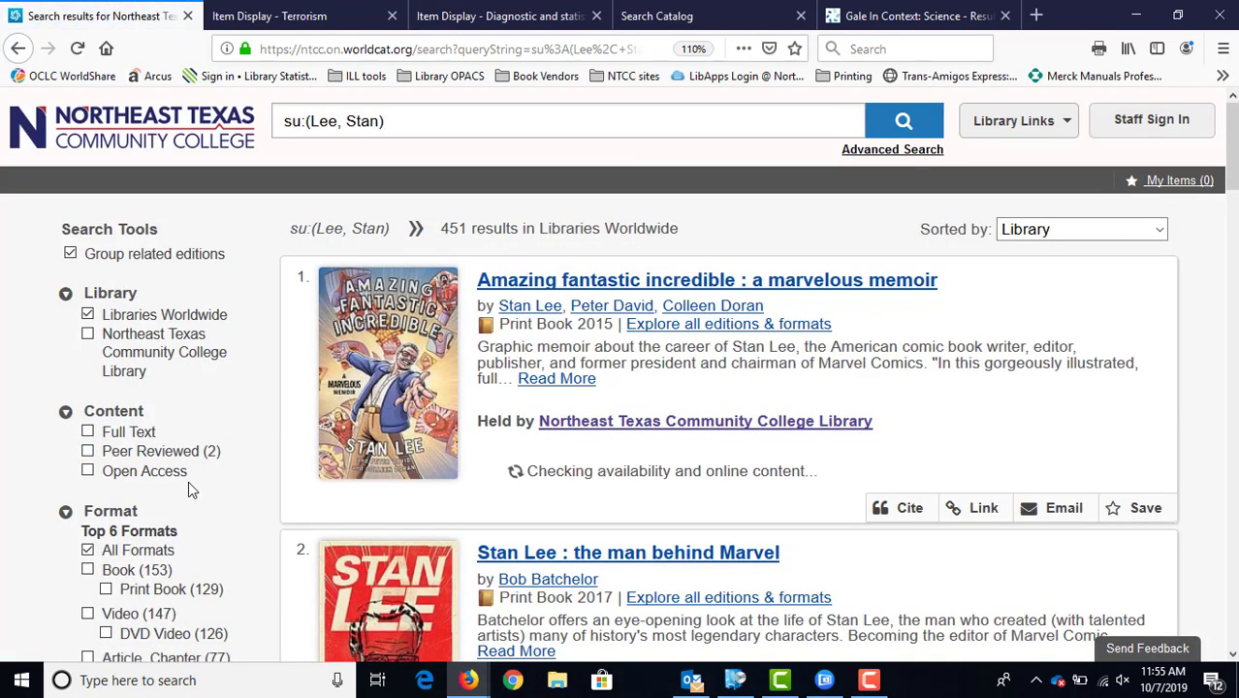
Limit the Stan Lee results to books held by Northeast Texas Community College Library and look through them
left_click(88, 335)
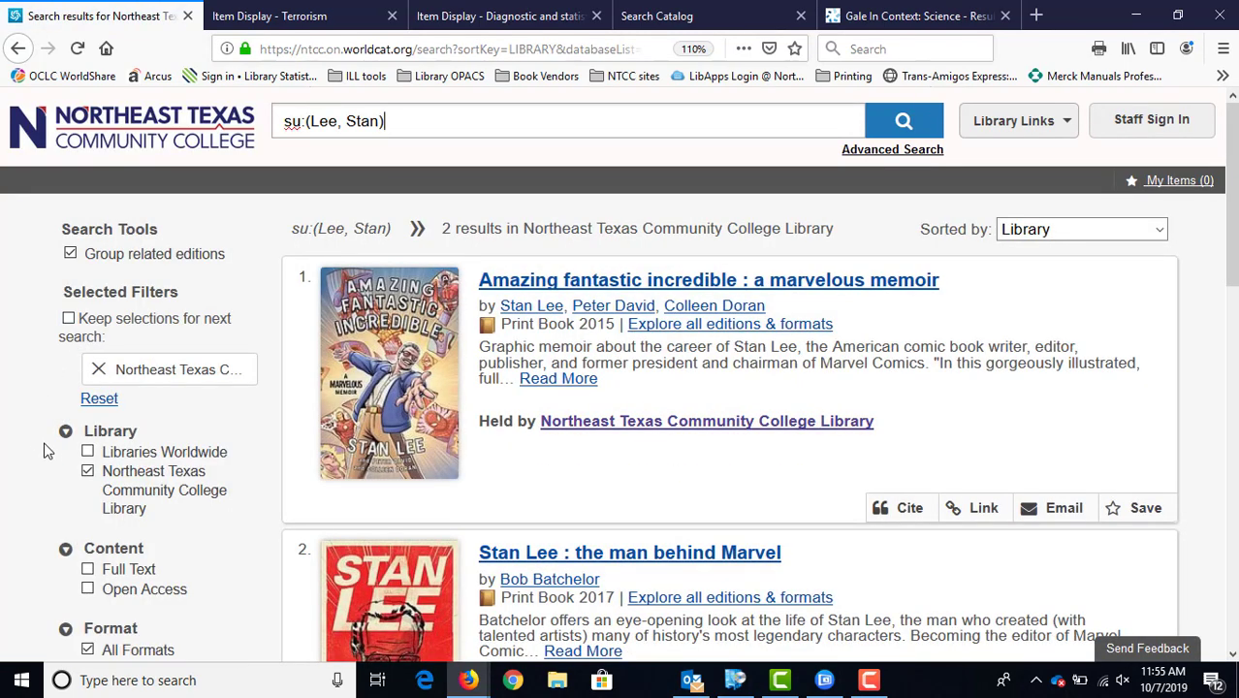
scroll(44, 450, "down", 4)
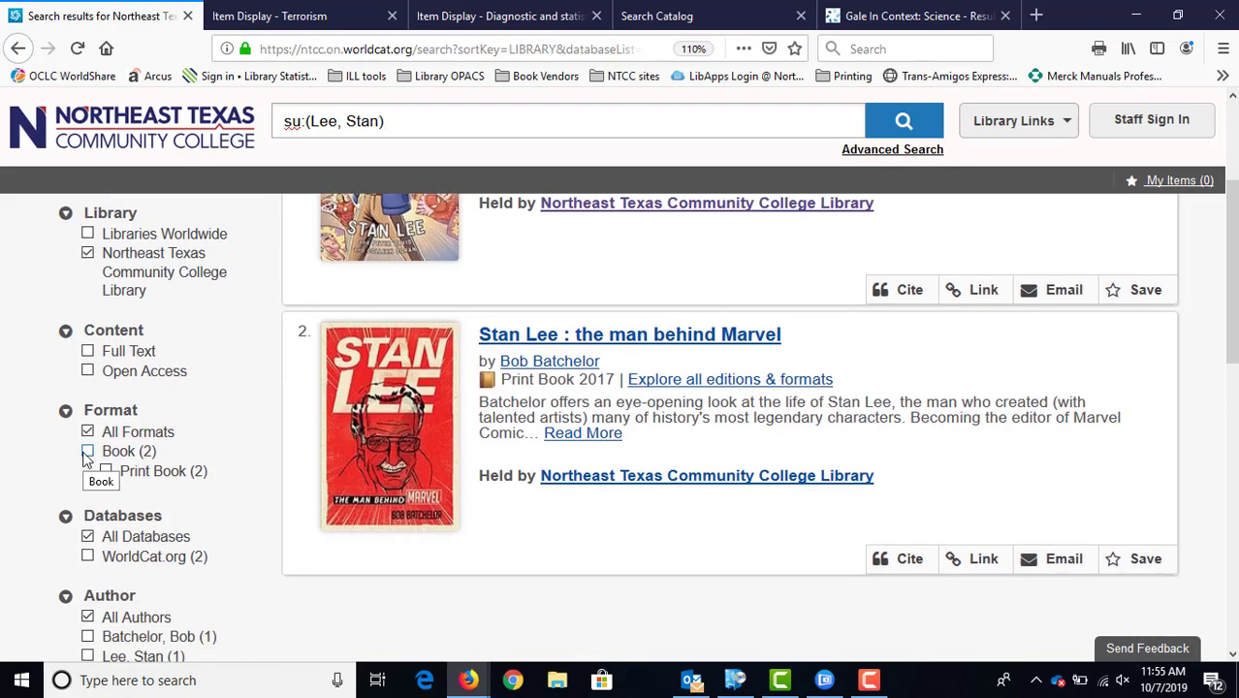
left_click(86, 452)
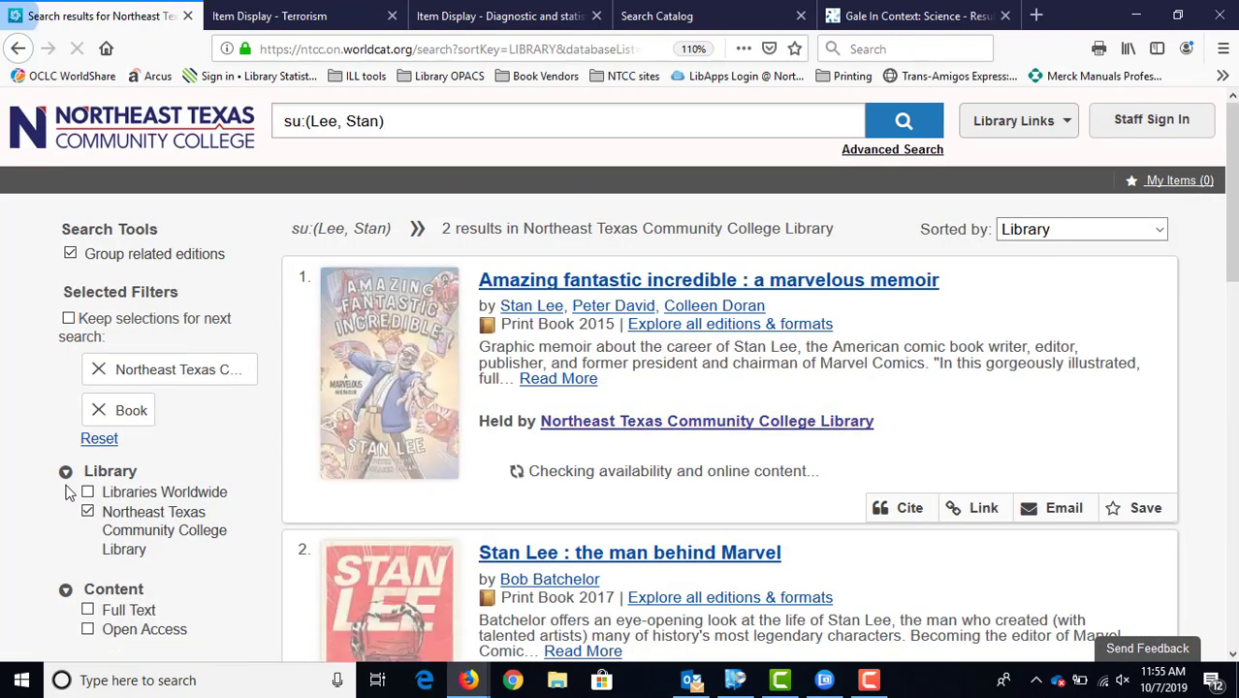
scroll(64, 492, "down", 2)
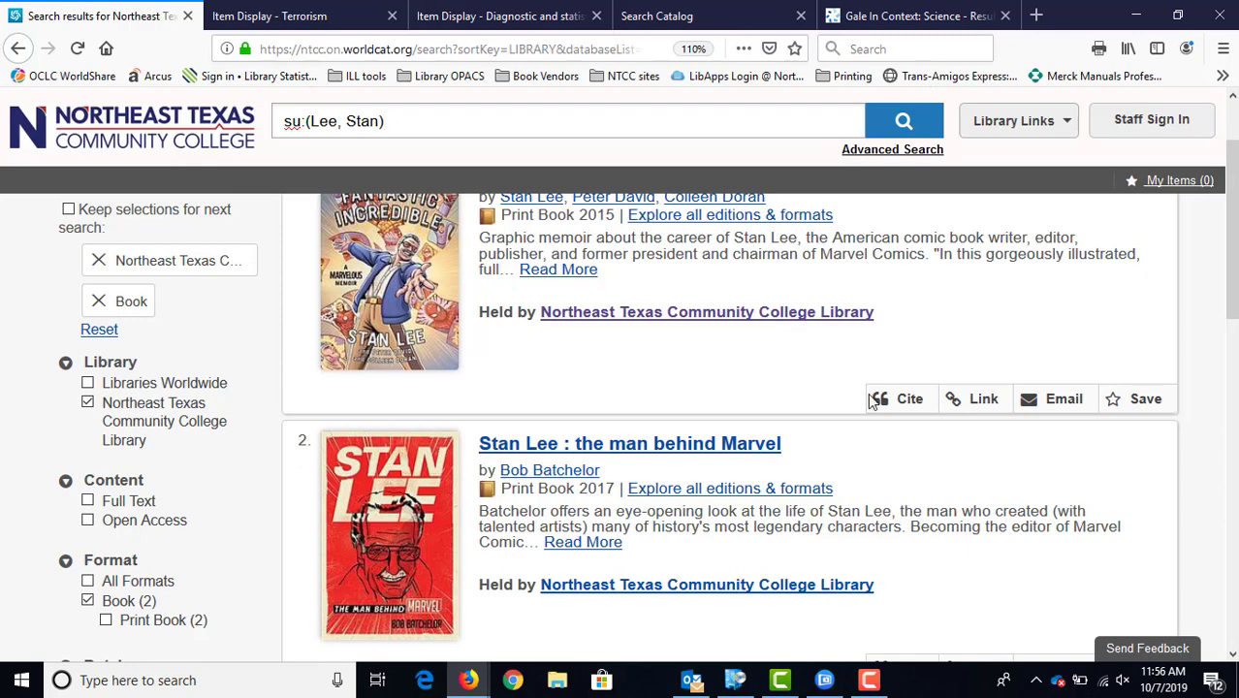
scroll(1018, 339, "up", 2)
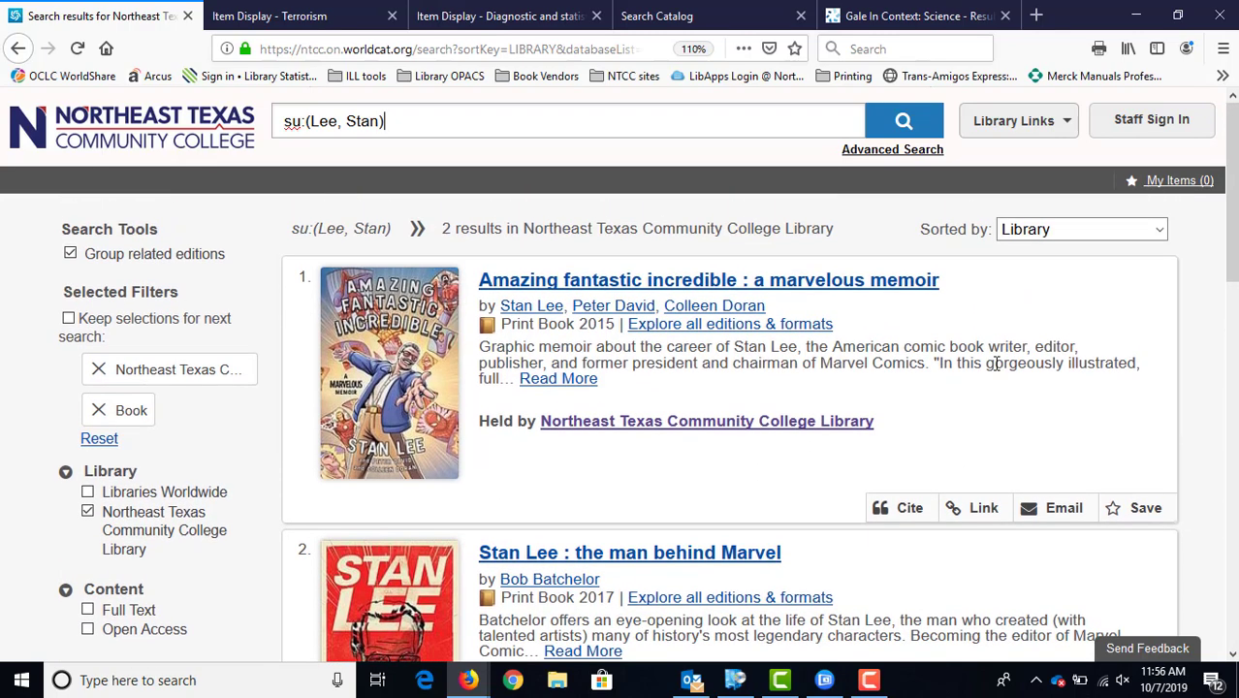
Open the library's own entry for "Amazing fantastic incredible : a marvelous memoir" and highlight its call number
left_click(693, 424)
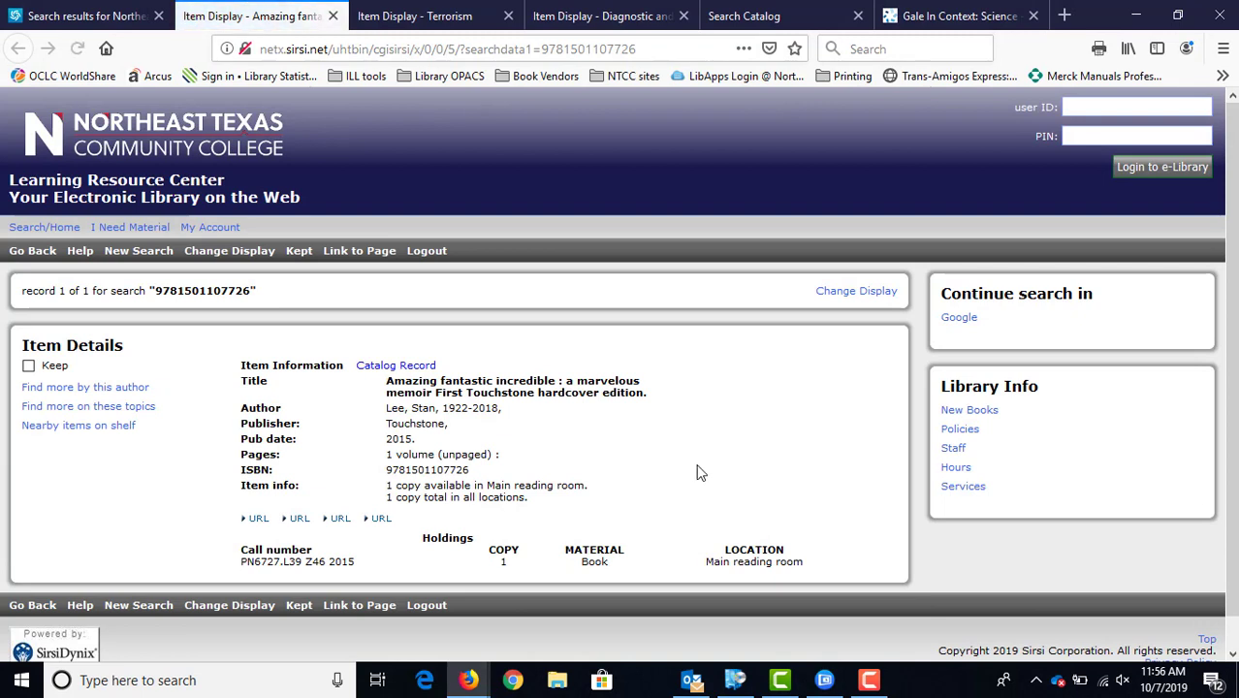
left_click_drag(358, 563, 216, 566)
left_click(216, 565)
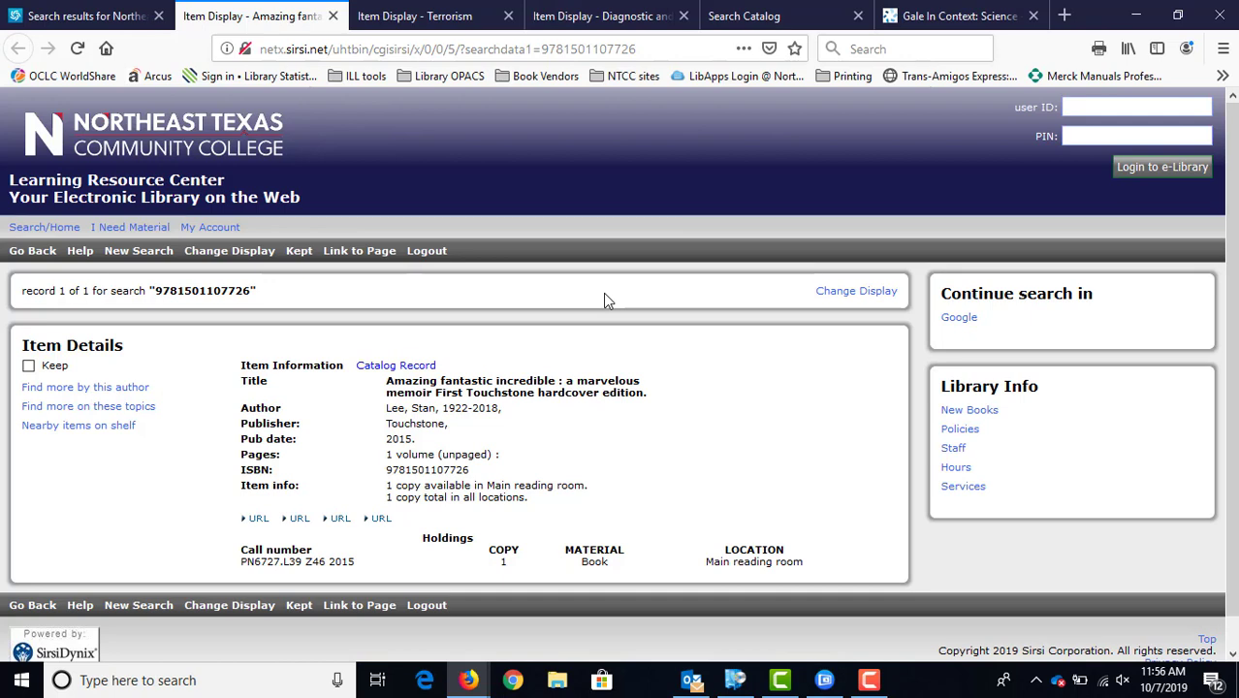
Return to the Stan Lee search results and close that page
left_click(54, 17)
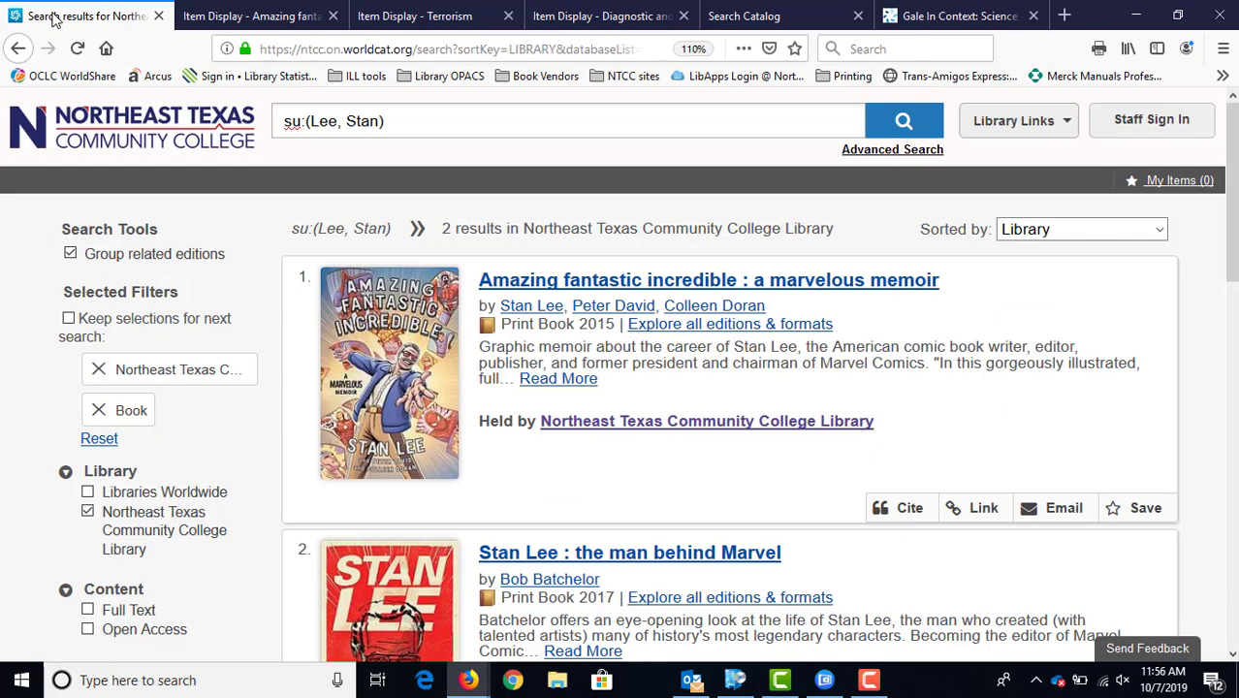
left_click(158, 15)
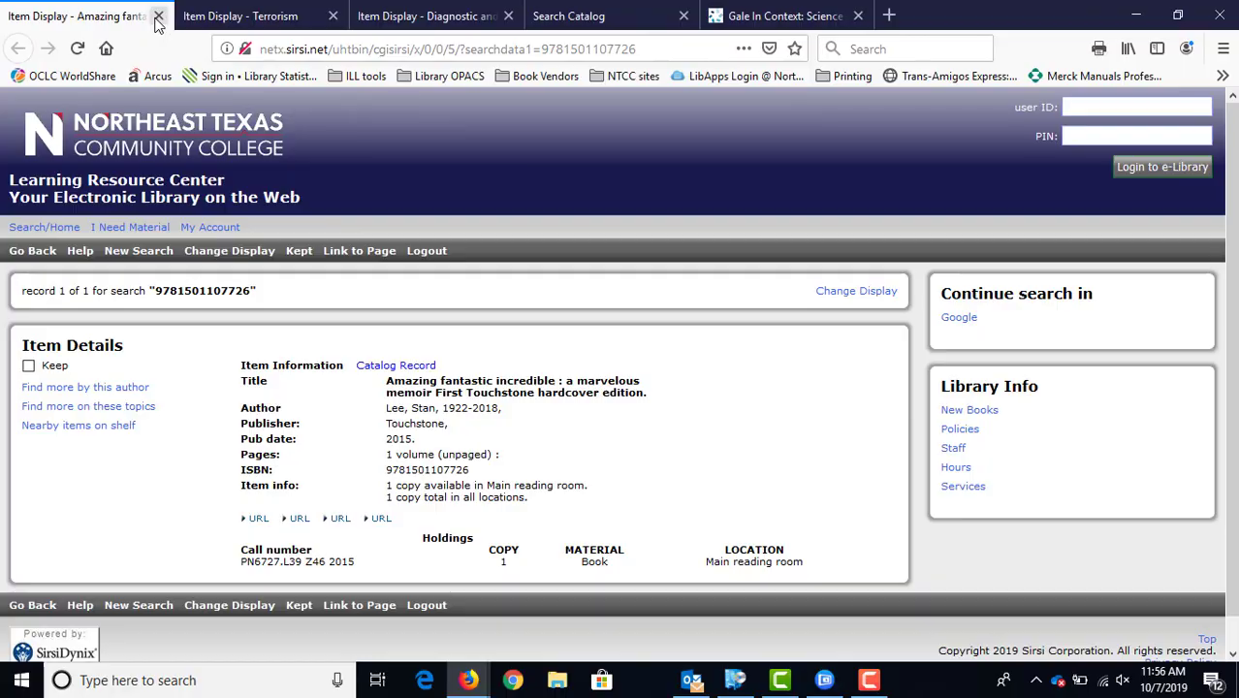